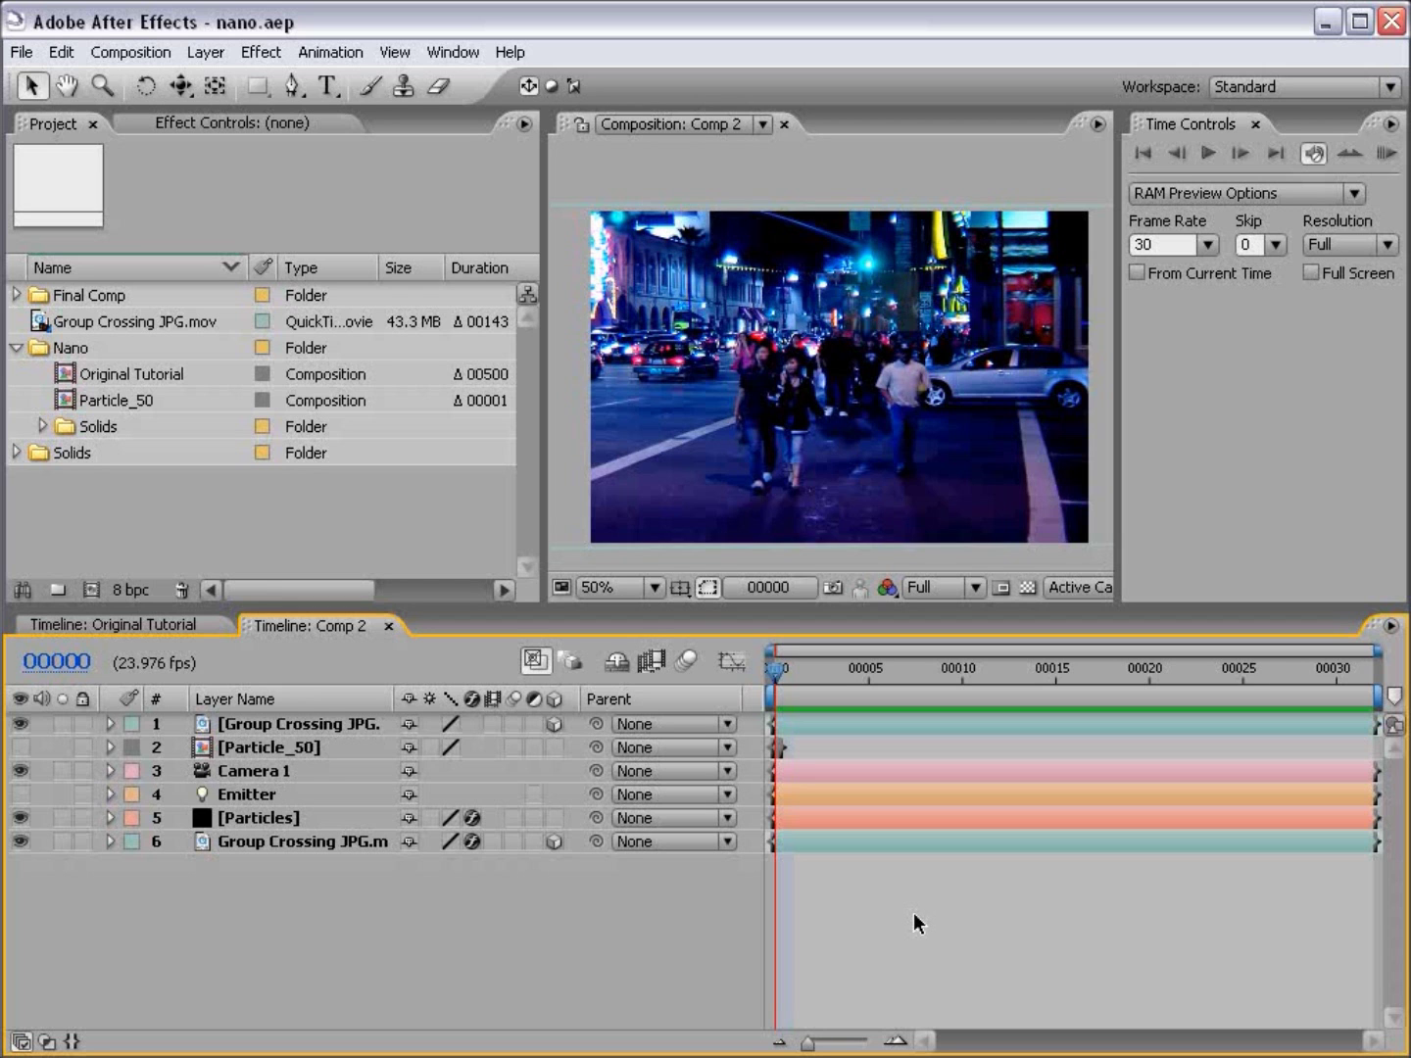
Step: Preview Comp 2's blue street streak in a maximized viewer, then restore the normal layout
{"action": "key", "text": "grave"}
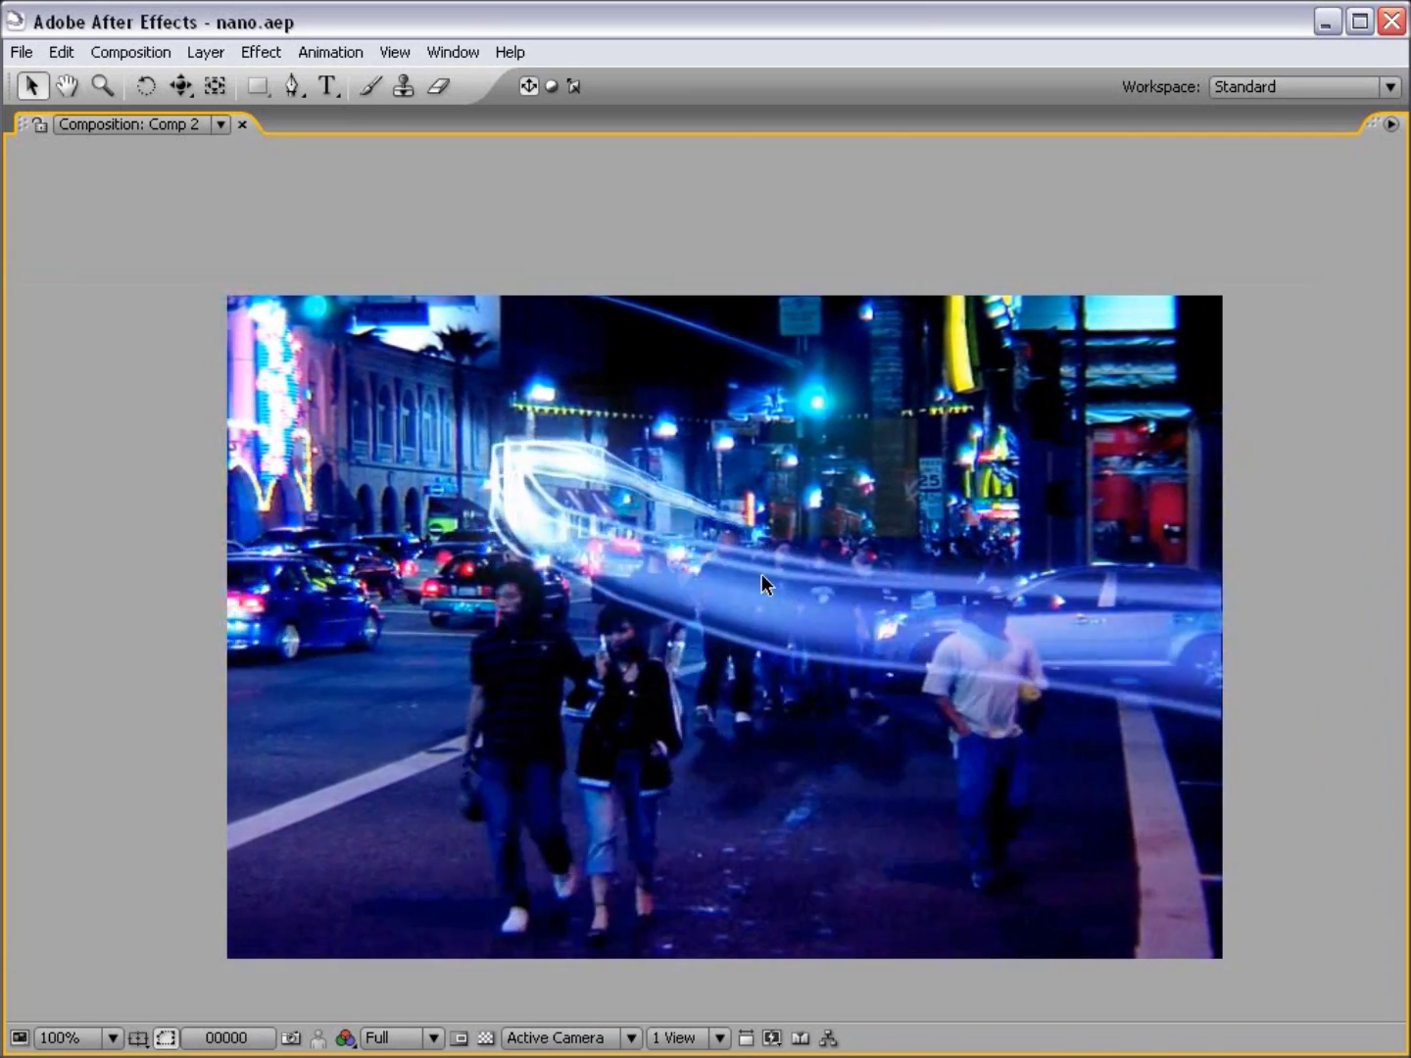
{"action": "key", "text": "grave"}
{"action": "left_click", "coordinate": [144, 625]}
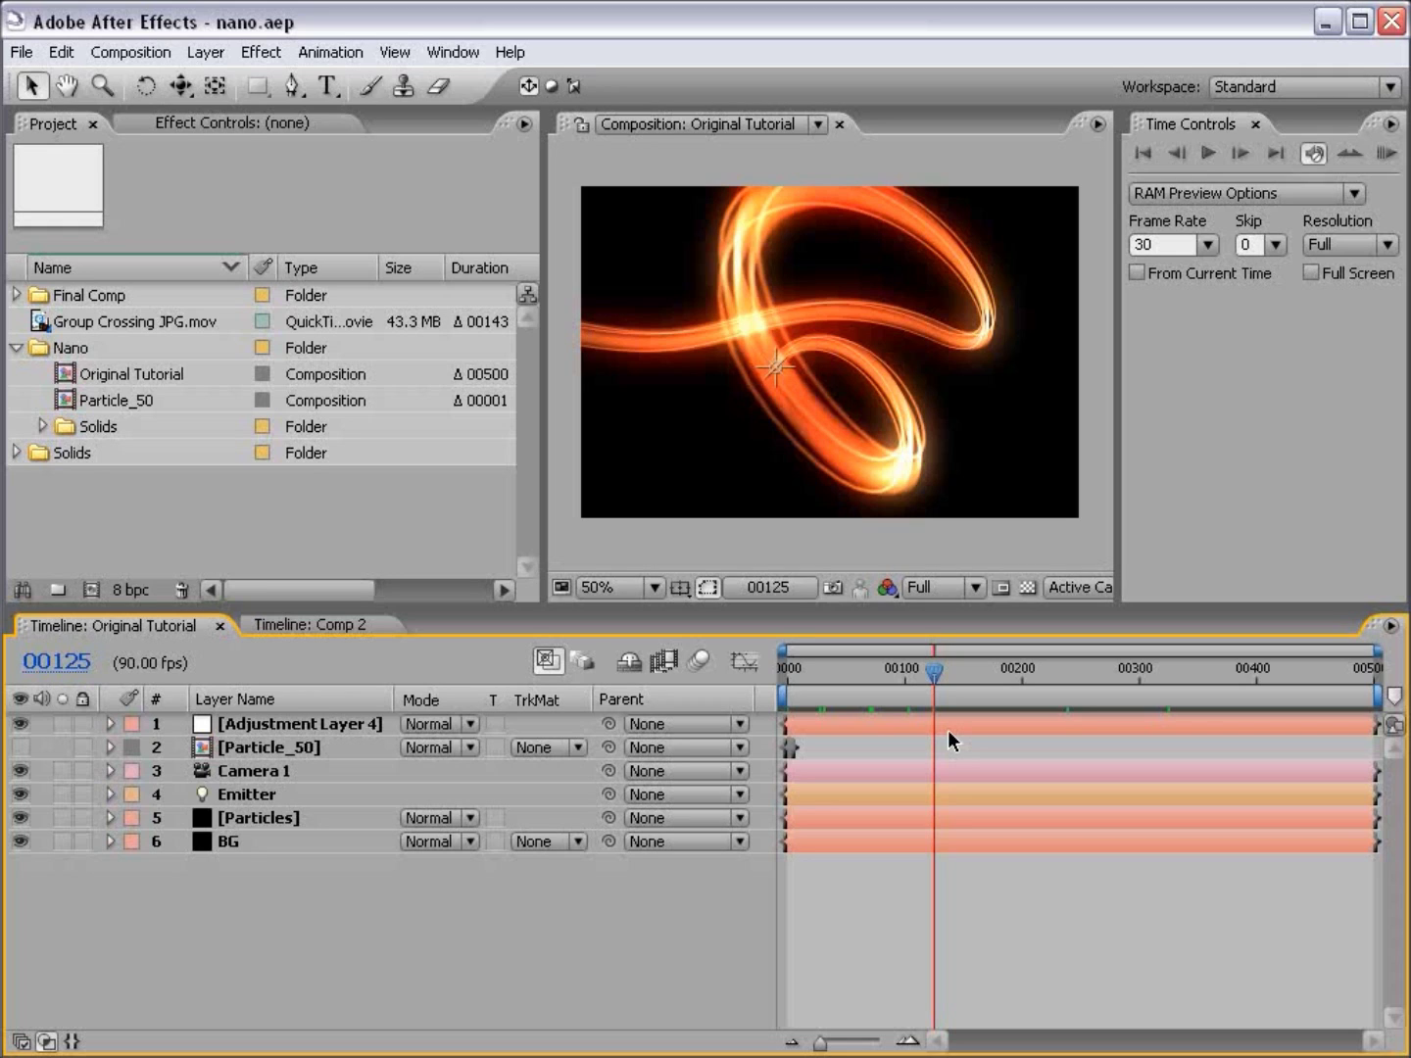
{"action": "left_click", "coordinate": [853, 338]}
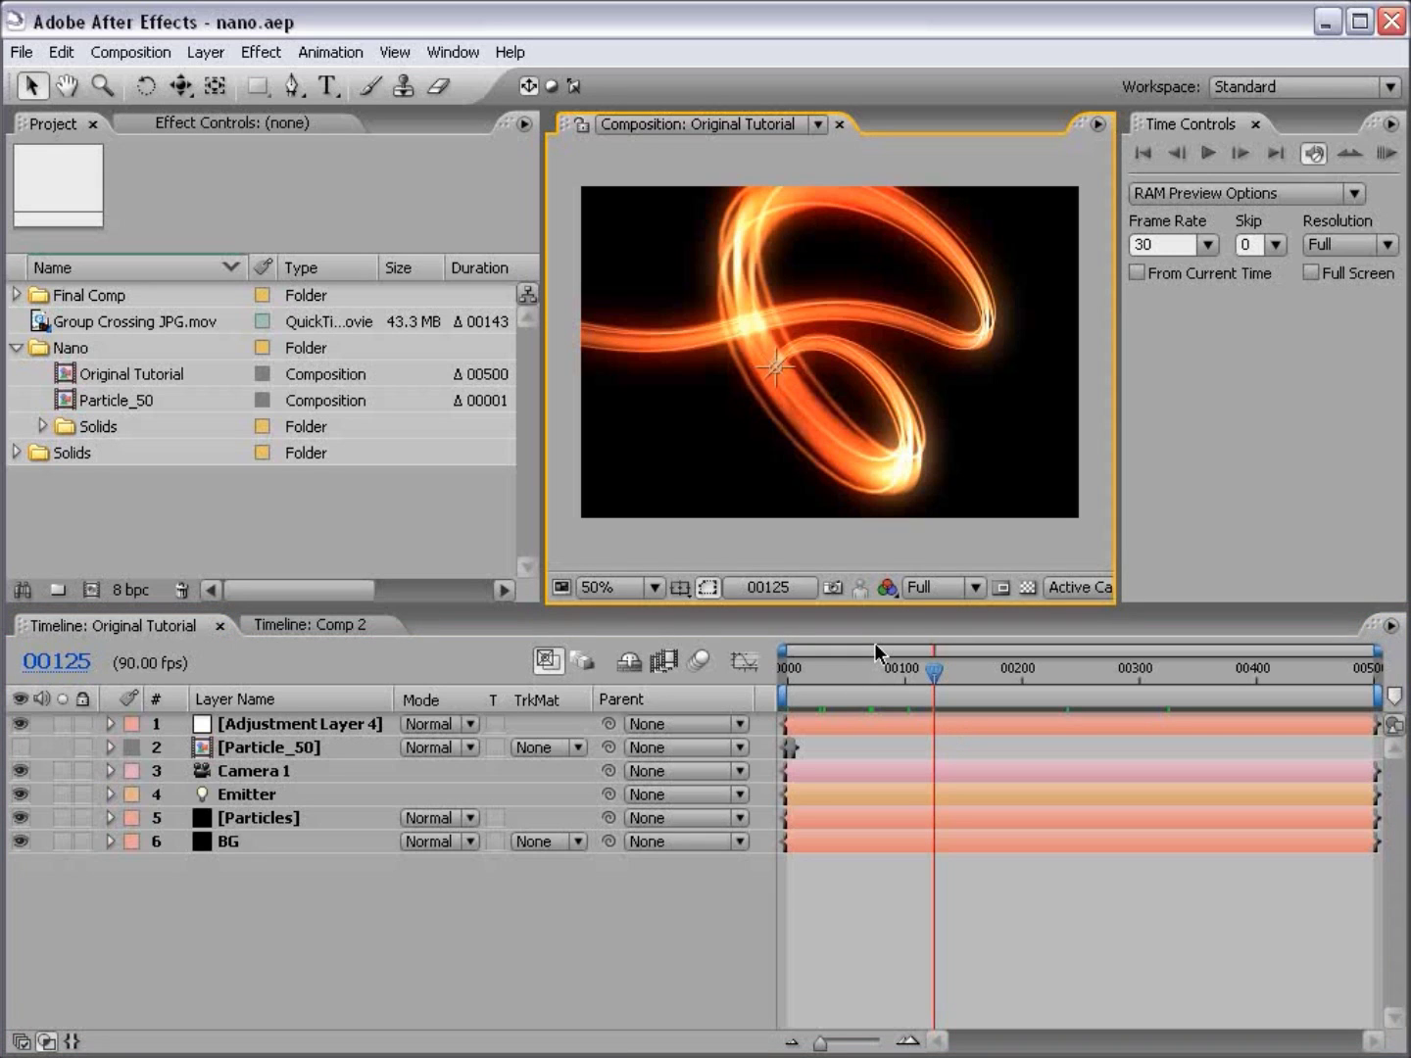
{"action": "left_click", "coordinate": [1000, 881]}
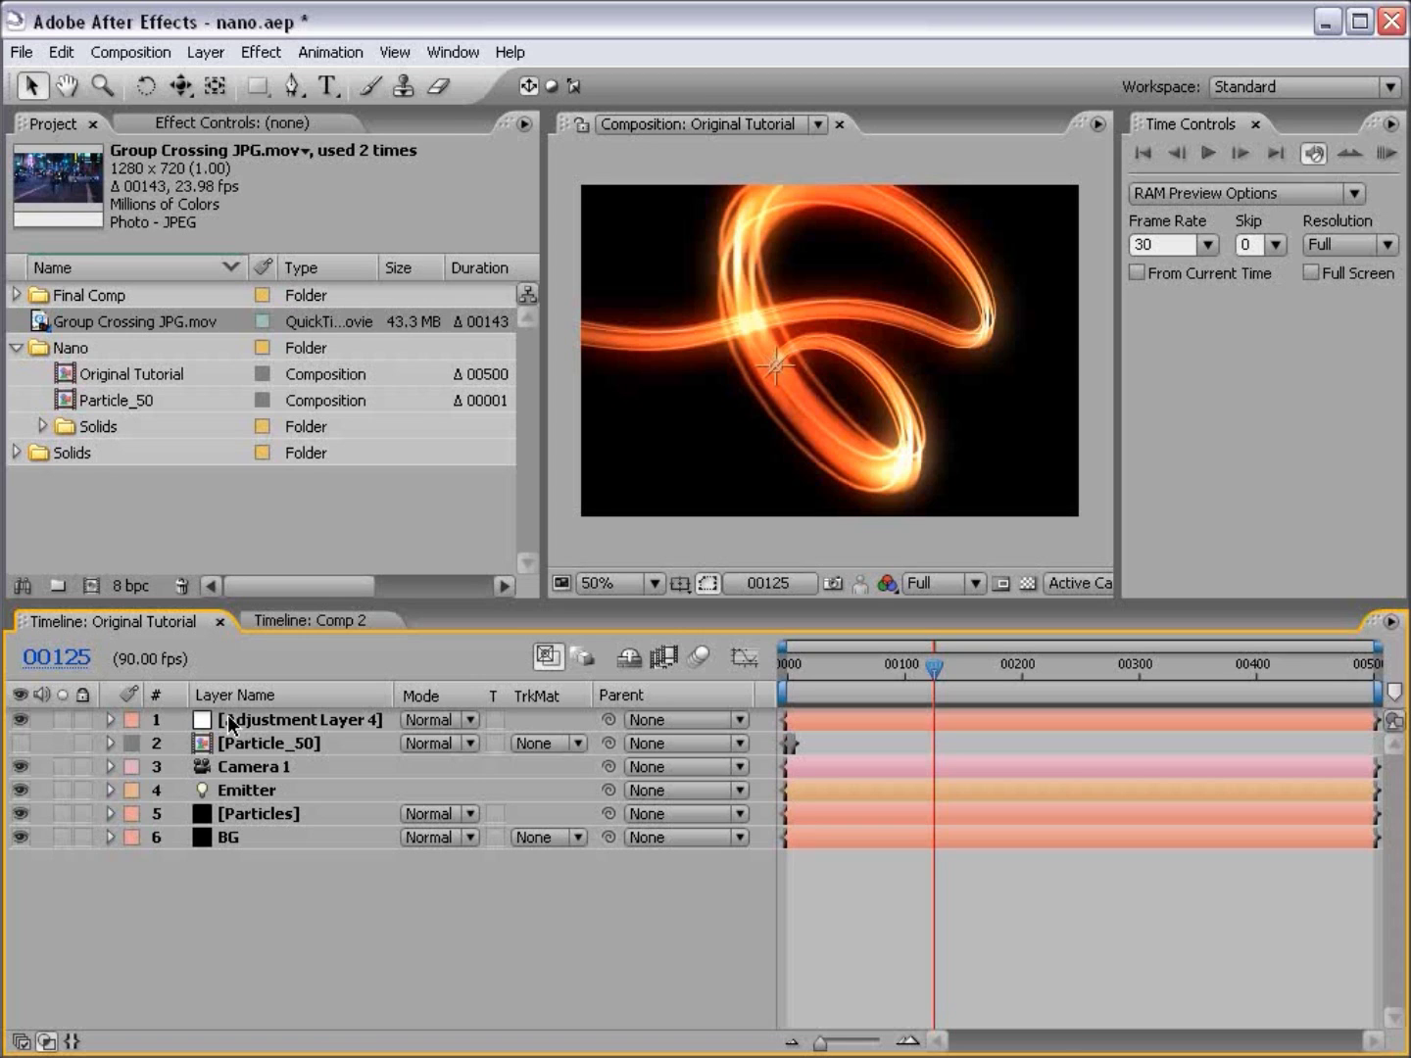
Step: Inspect Adjustment Layer 4's Hue/Saturation and Glow effects in Effect Controls
{"action": "left_click", "coordinate": [230, 726]}
{"action": "left_click", "coordinate": [234, 128]}
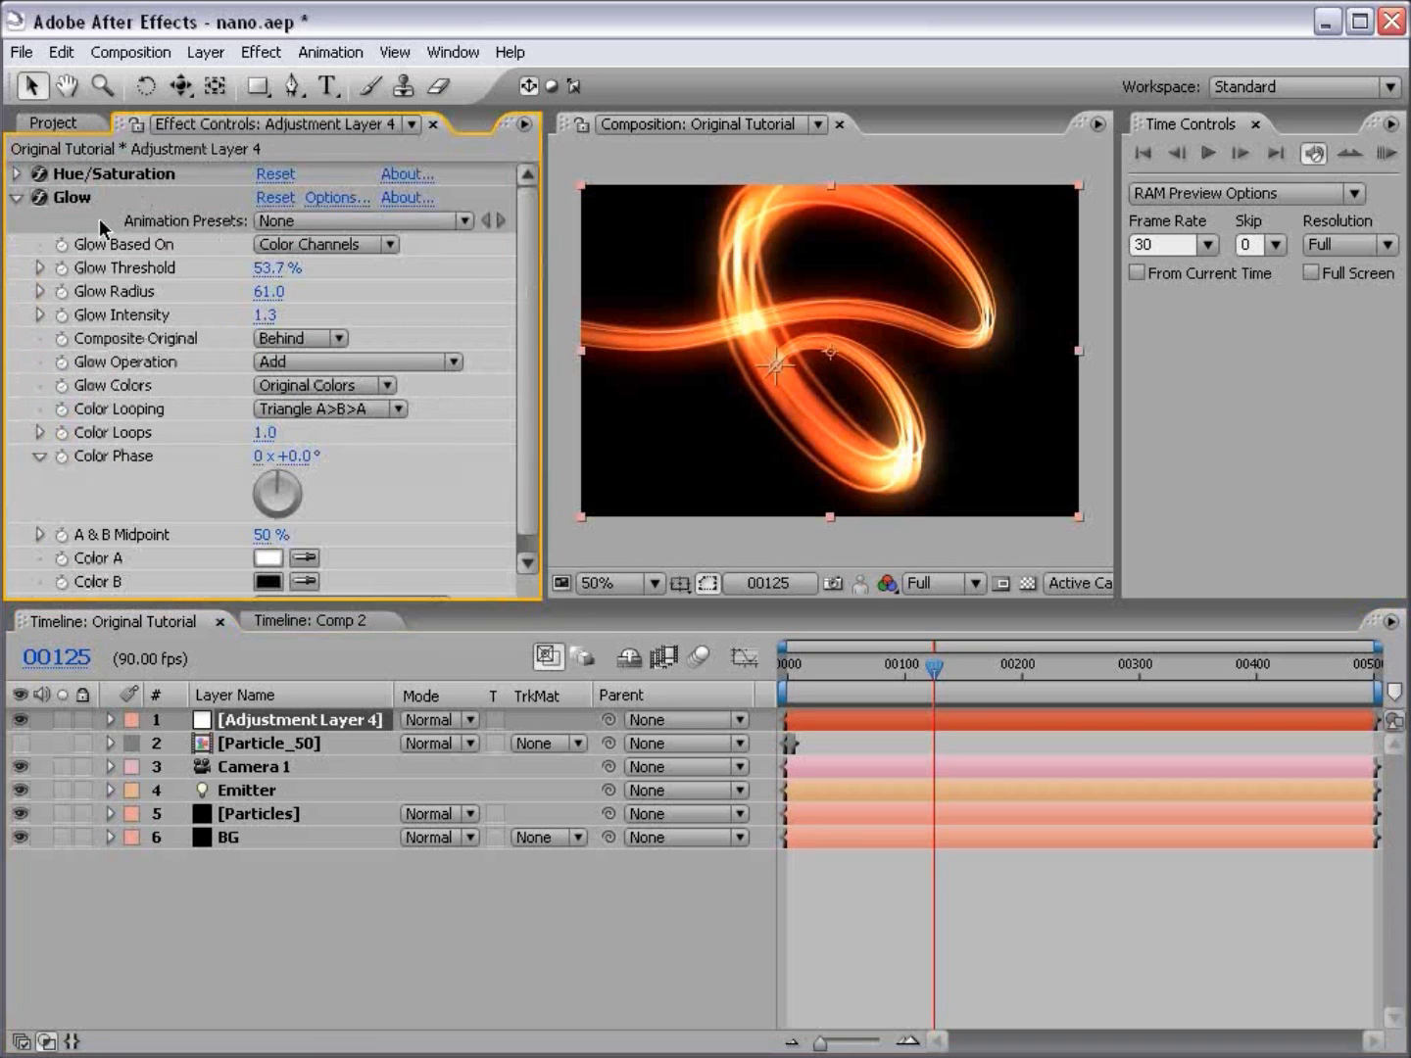
{"action": "left_click", "coordinate": [93, 174]}
{"action": "left_click", "coordinate": [16, 173]}
{"action": "left_click", "coordinate": [16, 173]}
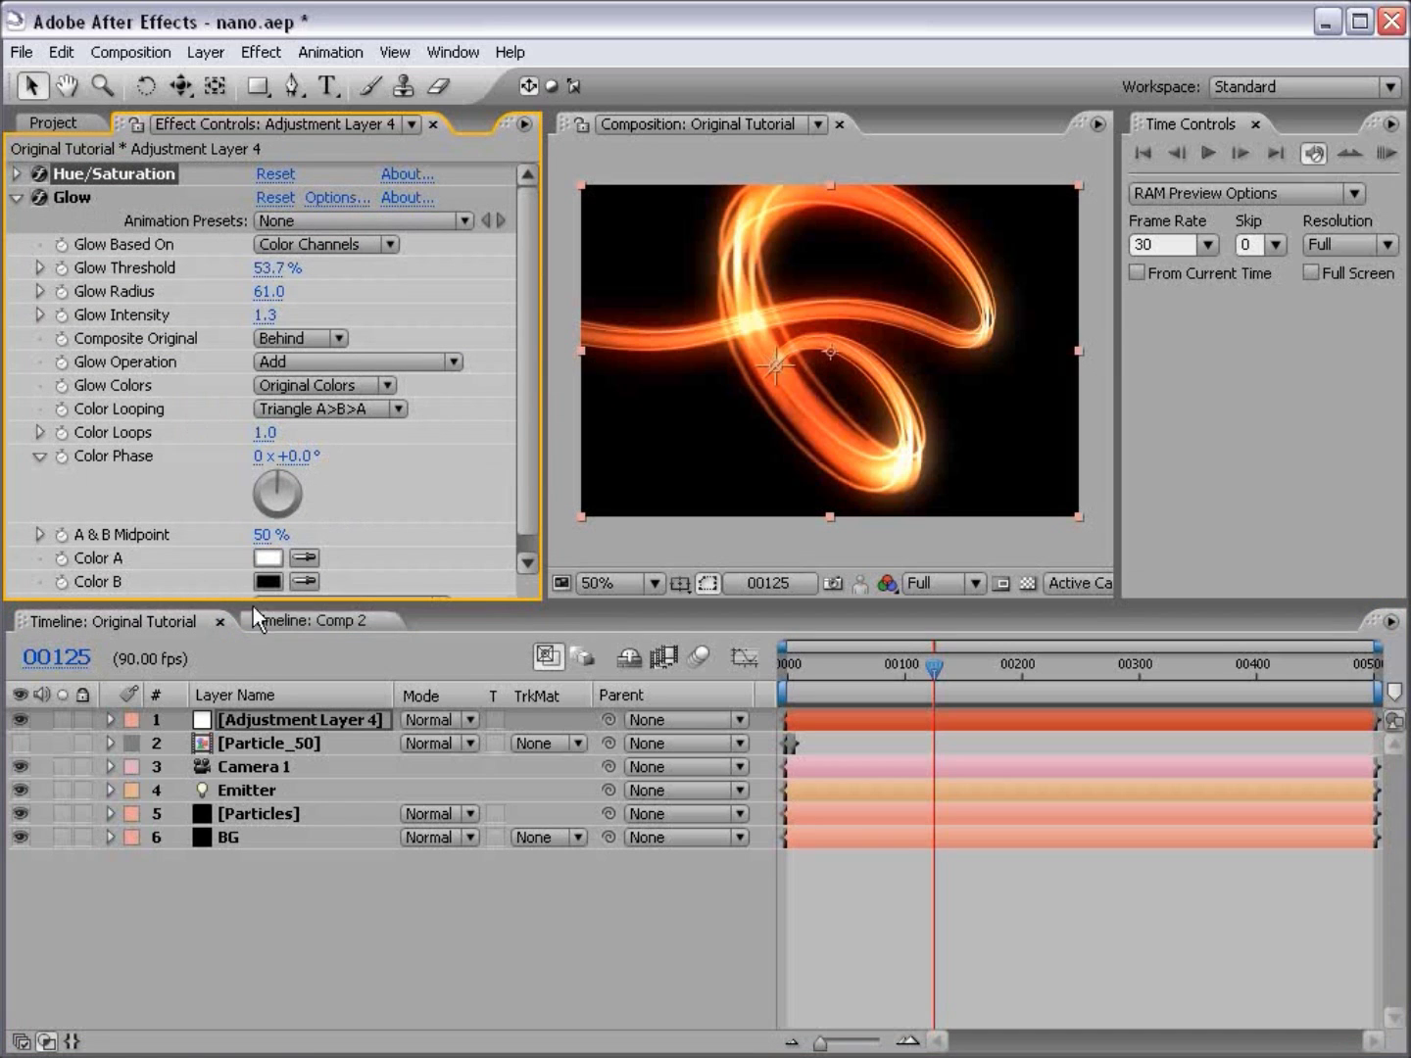
{"action": "left_click", "coordinate": [258, 726]}
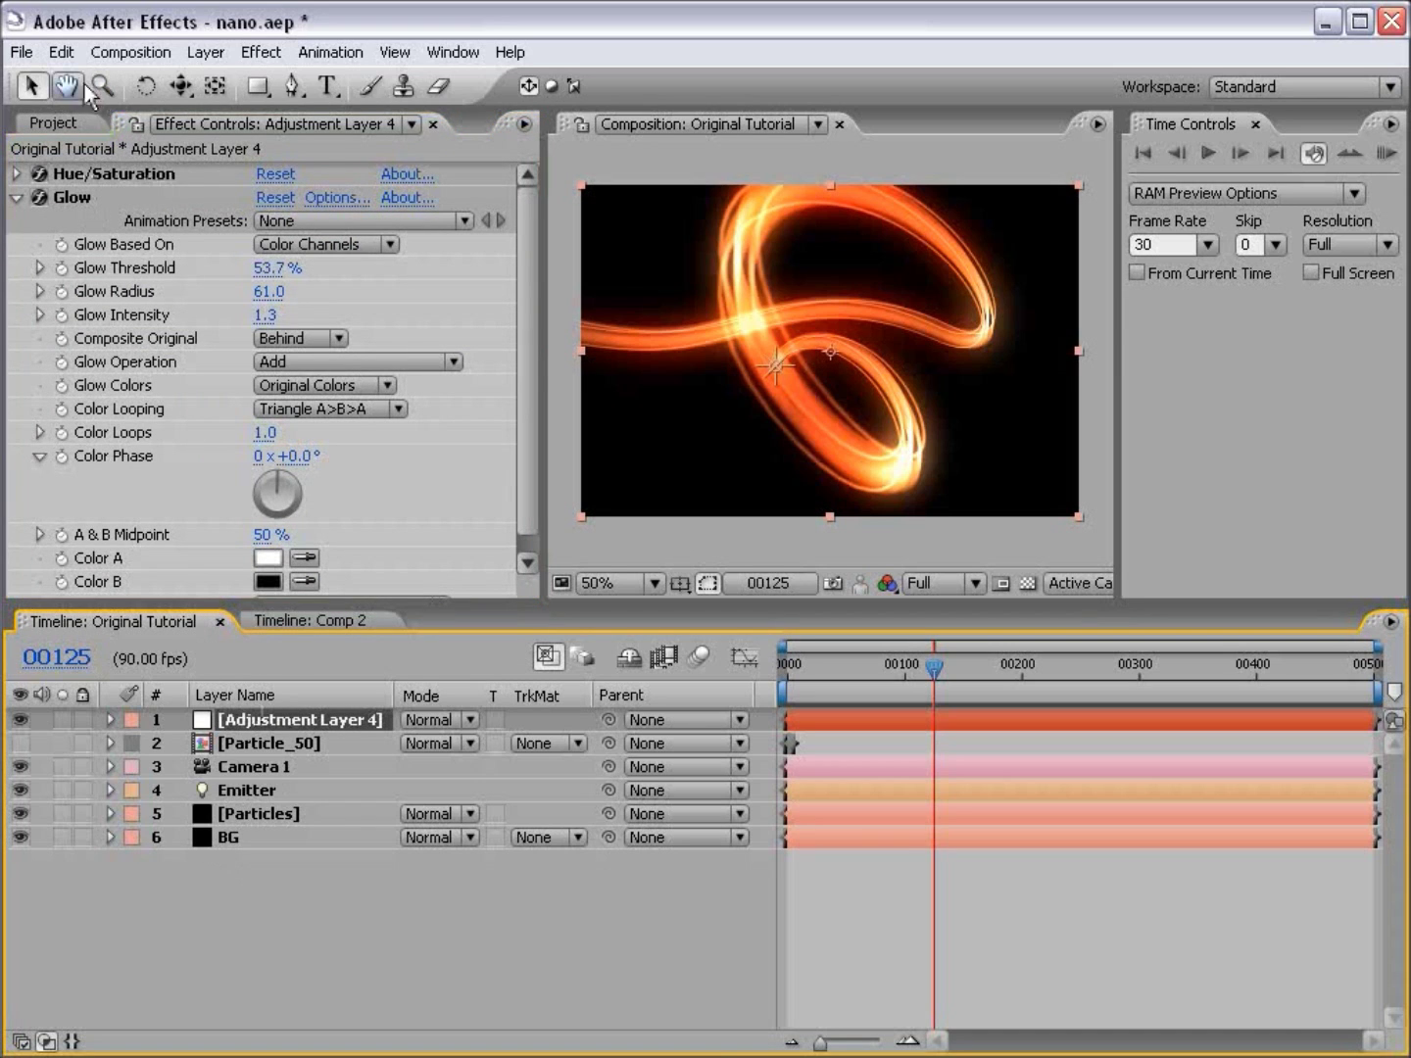
Step: Add Group Crossing JPG.mov above the BG layer, then undo it
{"action": "left_click", "coordinate": [59, 123]}
{"action": "left_click_drag", "start_coordinate": [134, 323], "coordinate": [280, 818]}
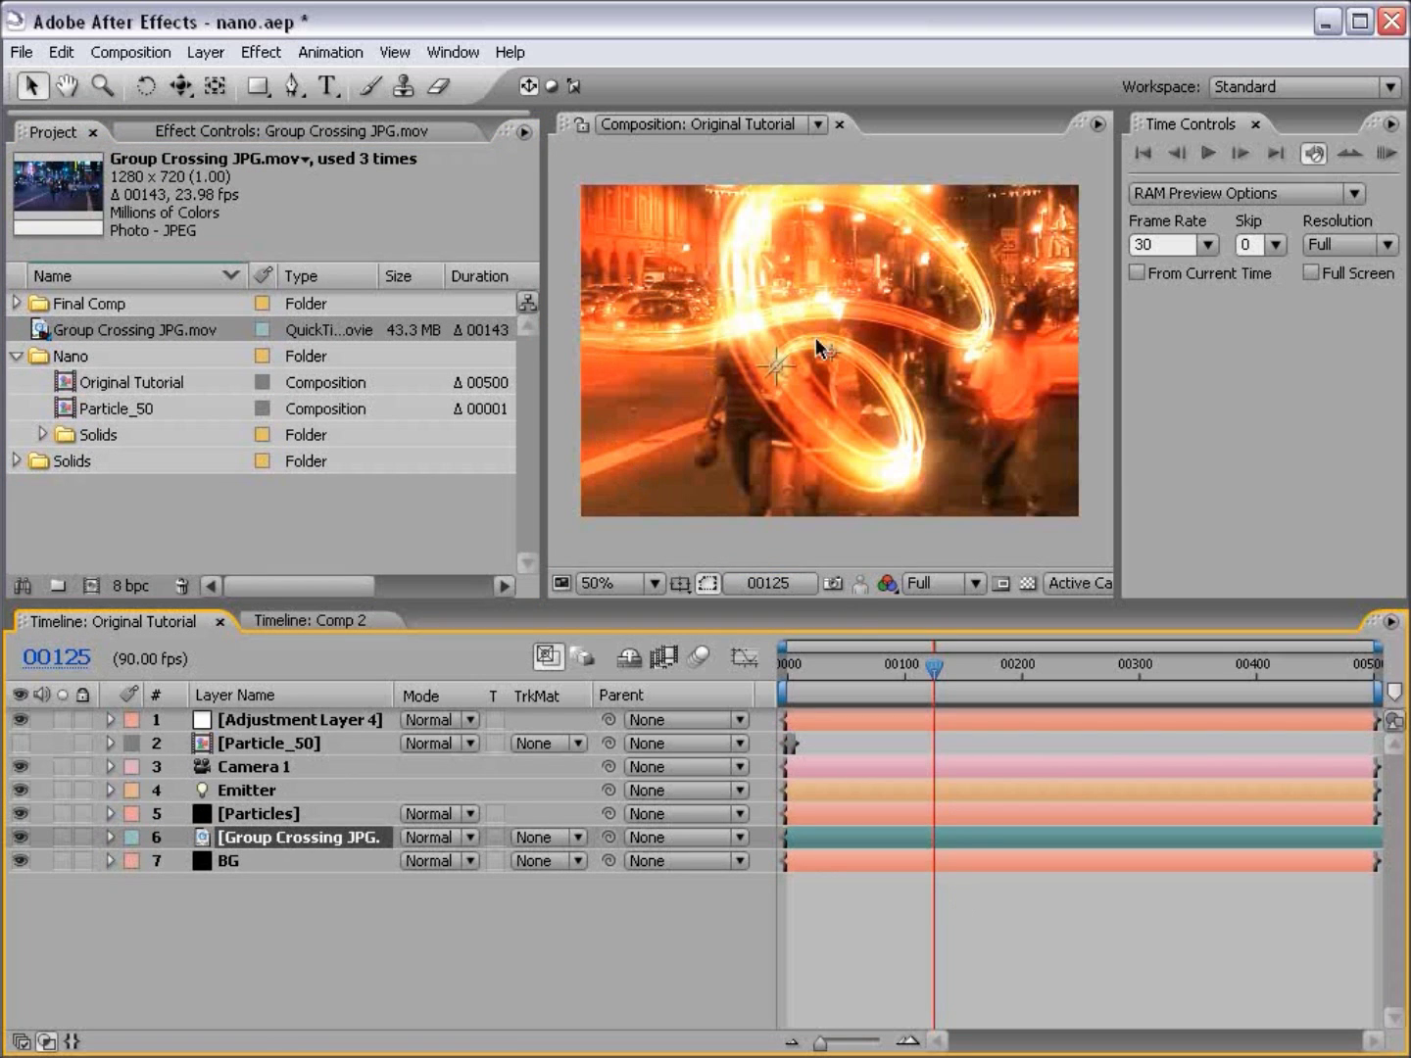
{"action": "key", "text": "ctrl+z"}
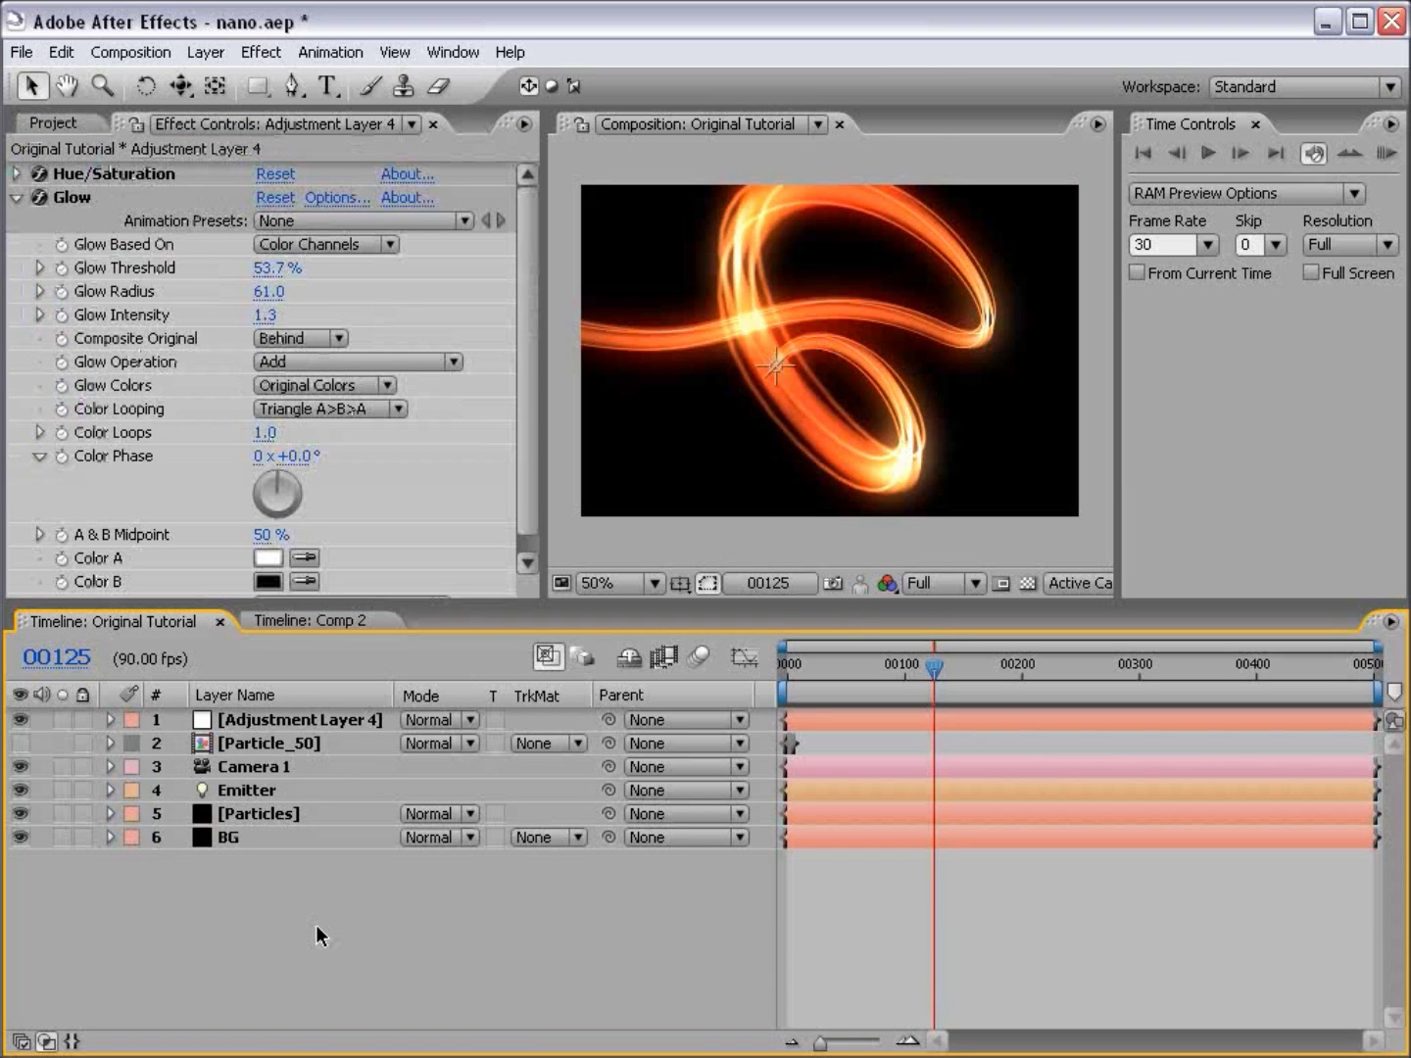
Step: Hide Adjustment Layer 4 to remove the glow and delete the BG layer
{"action": "left_click", "coordinate": [314, 723]}
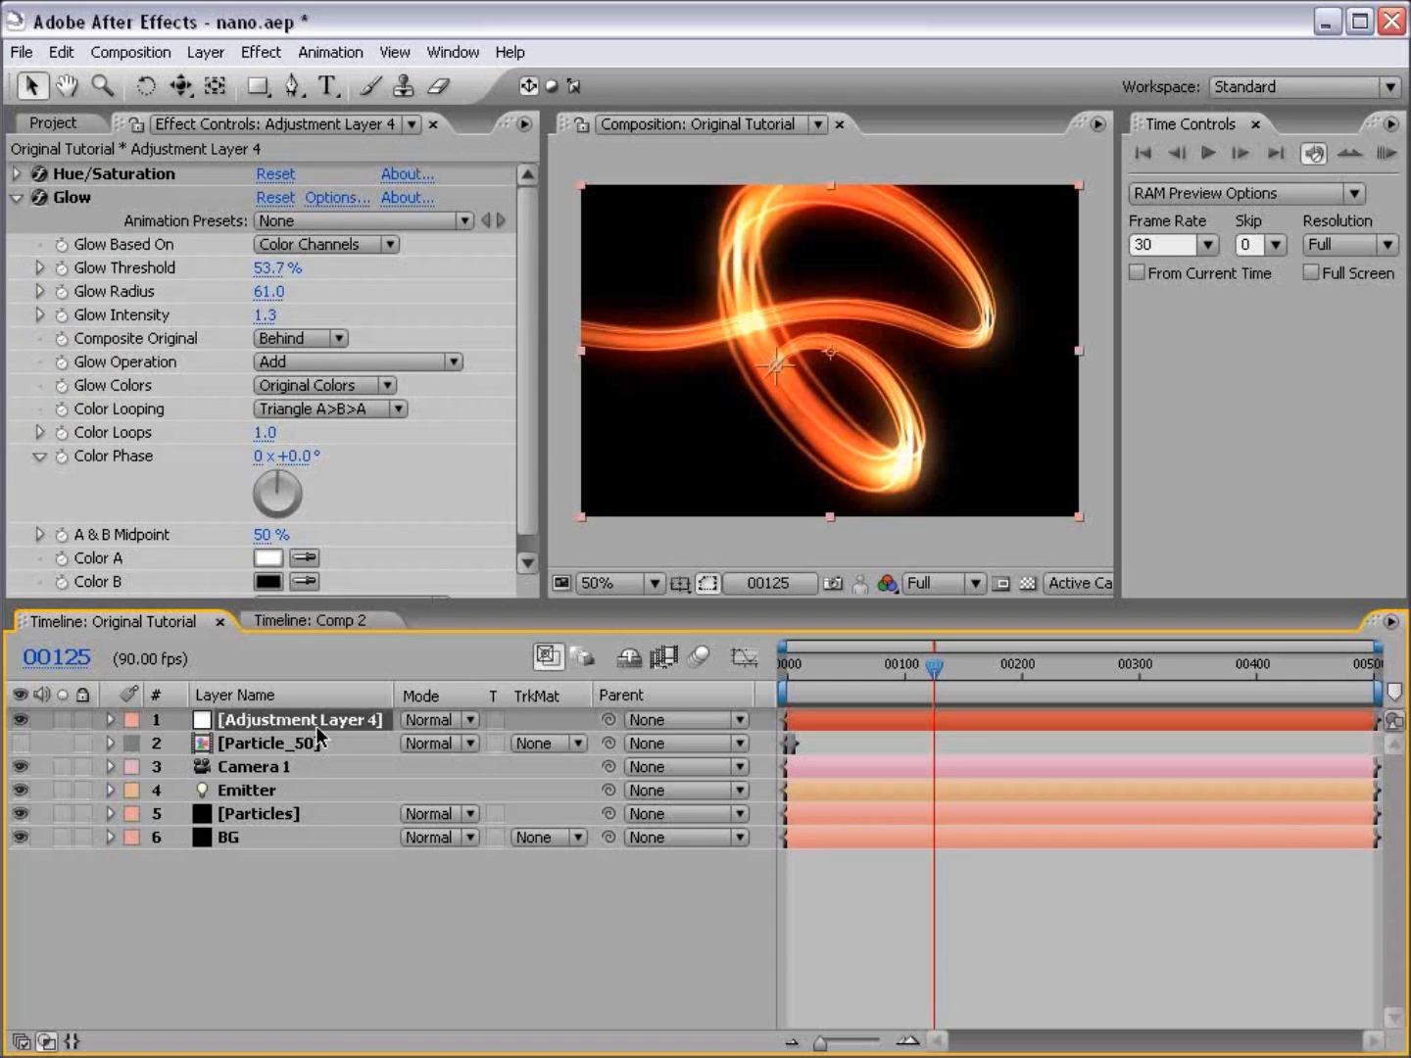
{"action": "left_click", "coordinate": [21, 720]}
{"action": "left_click", "coordinate": [254, 929]}
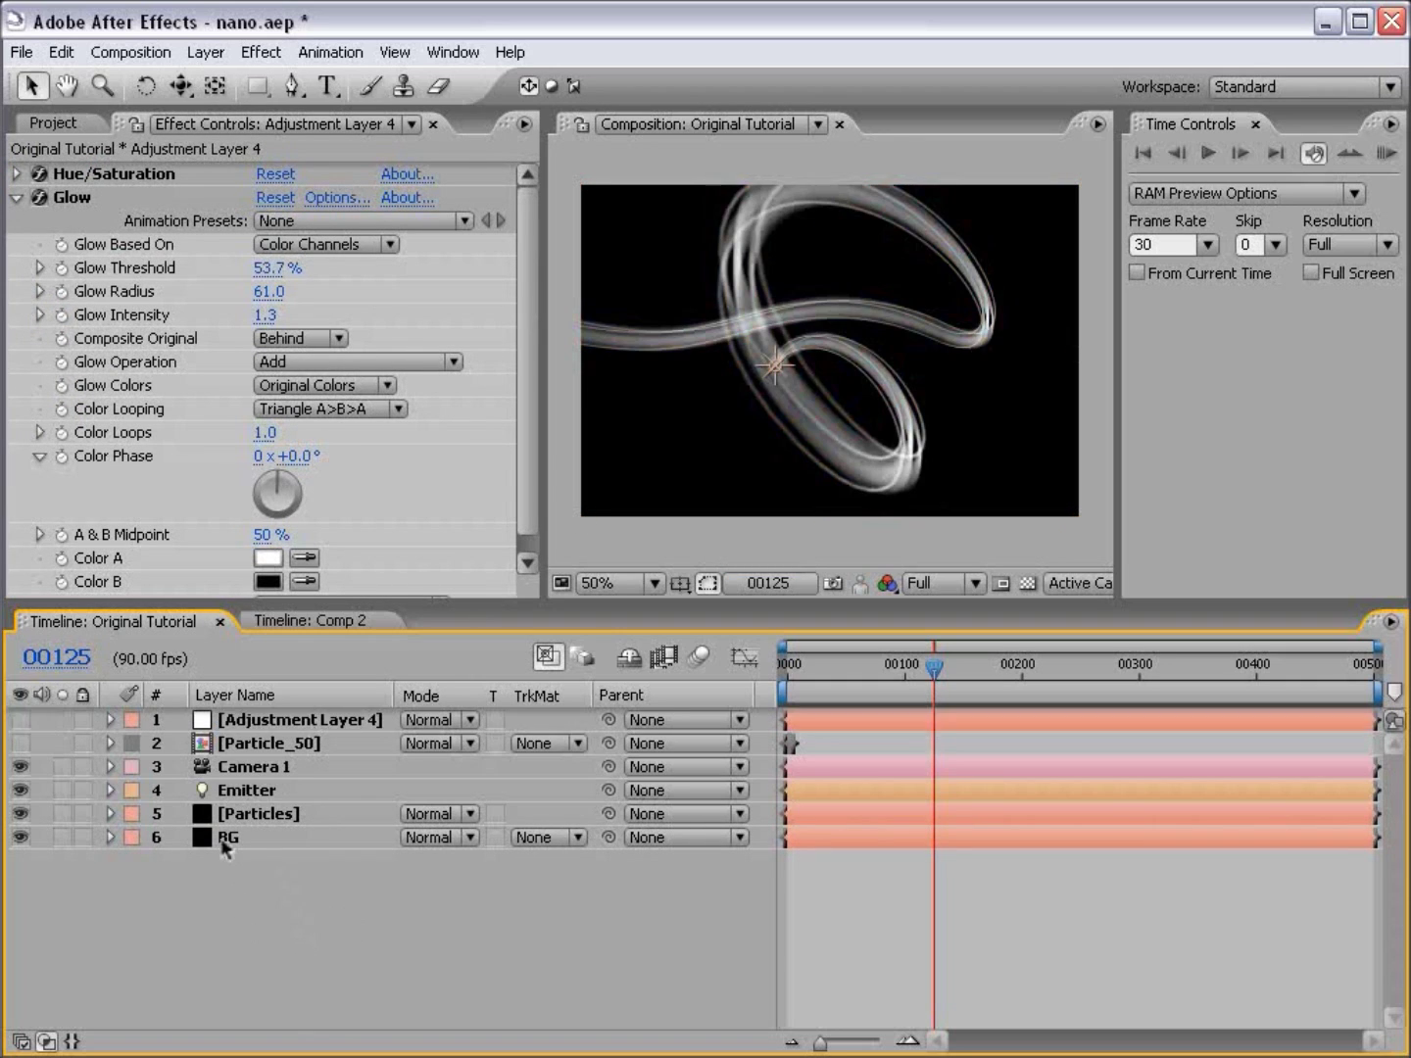
{"action": "left_click", "coordinate": [225, 837]}
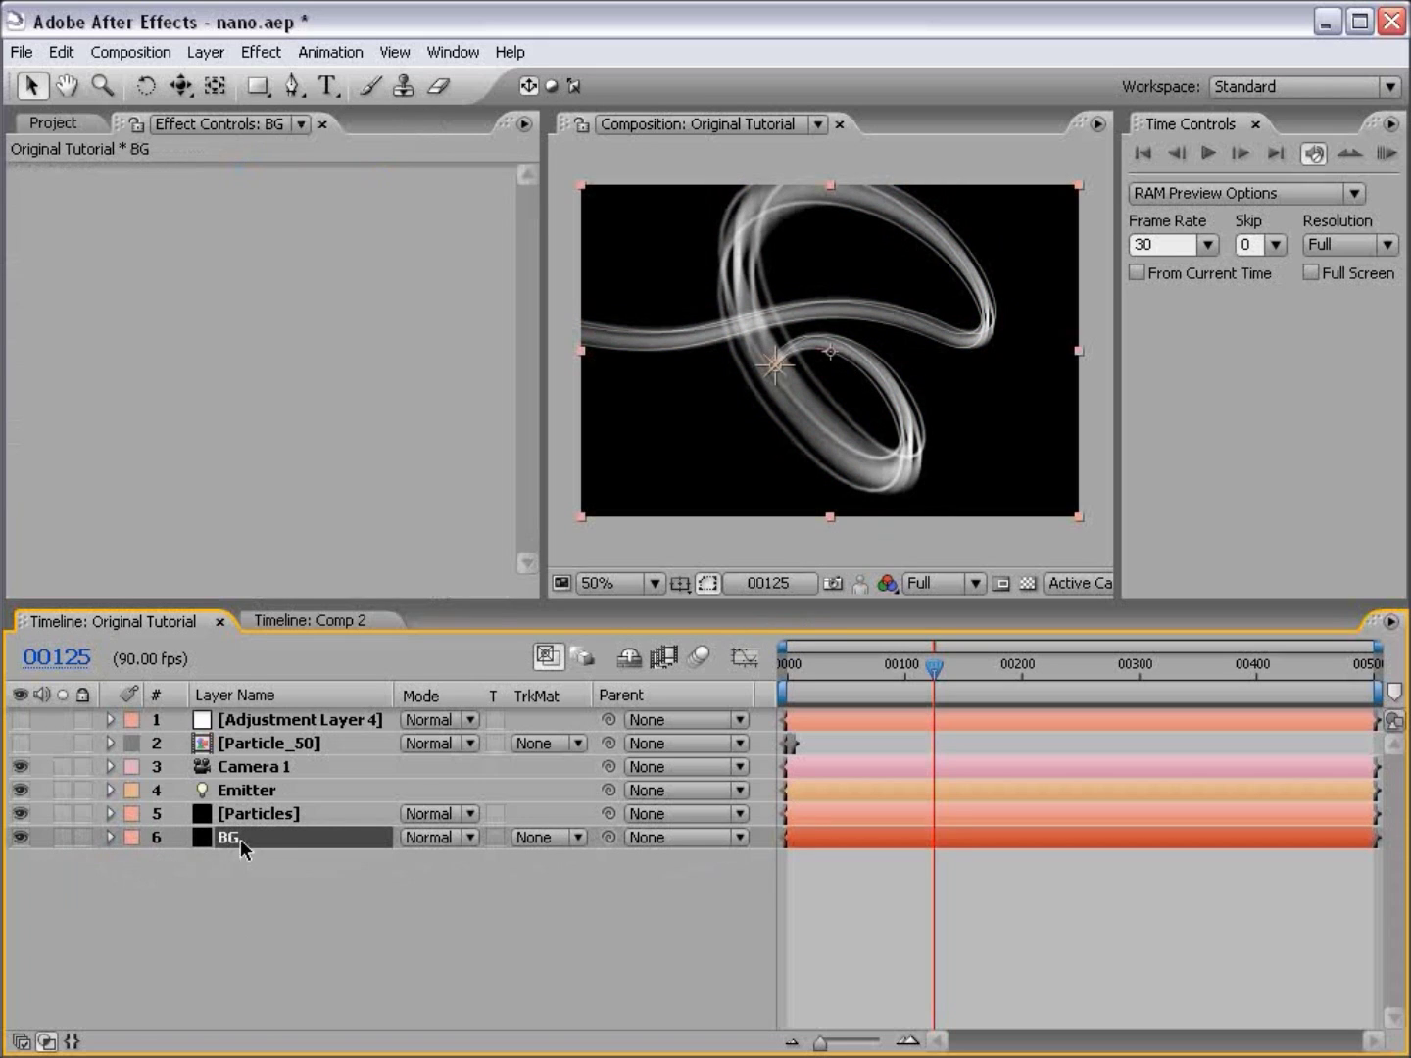
{"action": "left_click", "coordinate": [225, 871]}
{"action": "left_click", "coordinate": [231, 835]}
{"action": "key", "text": "Delete"}
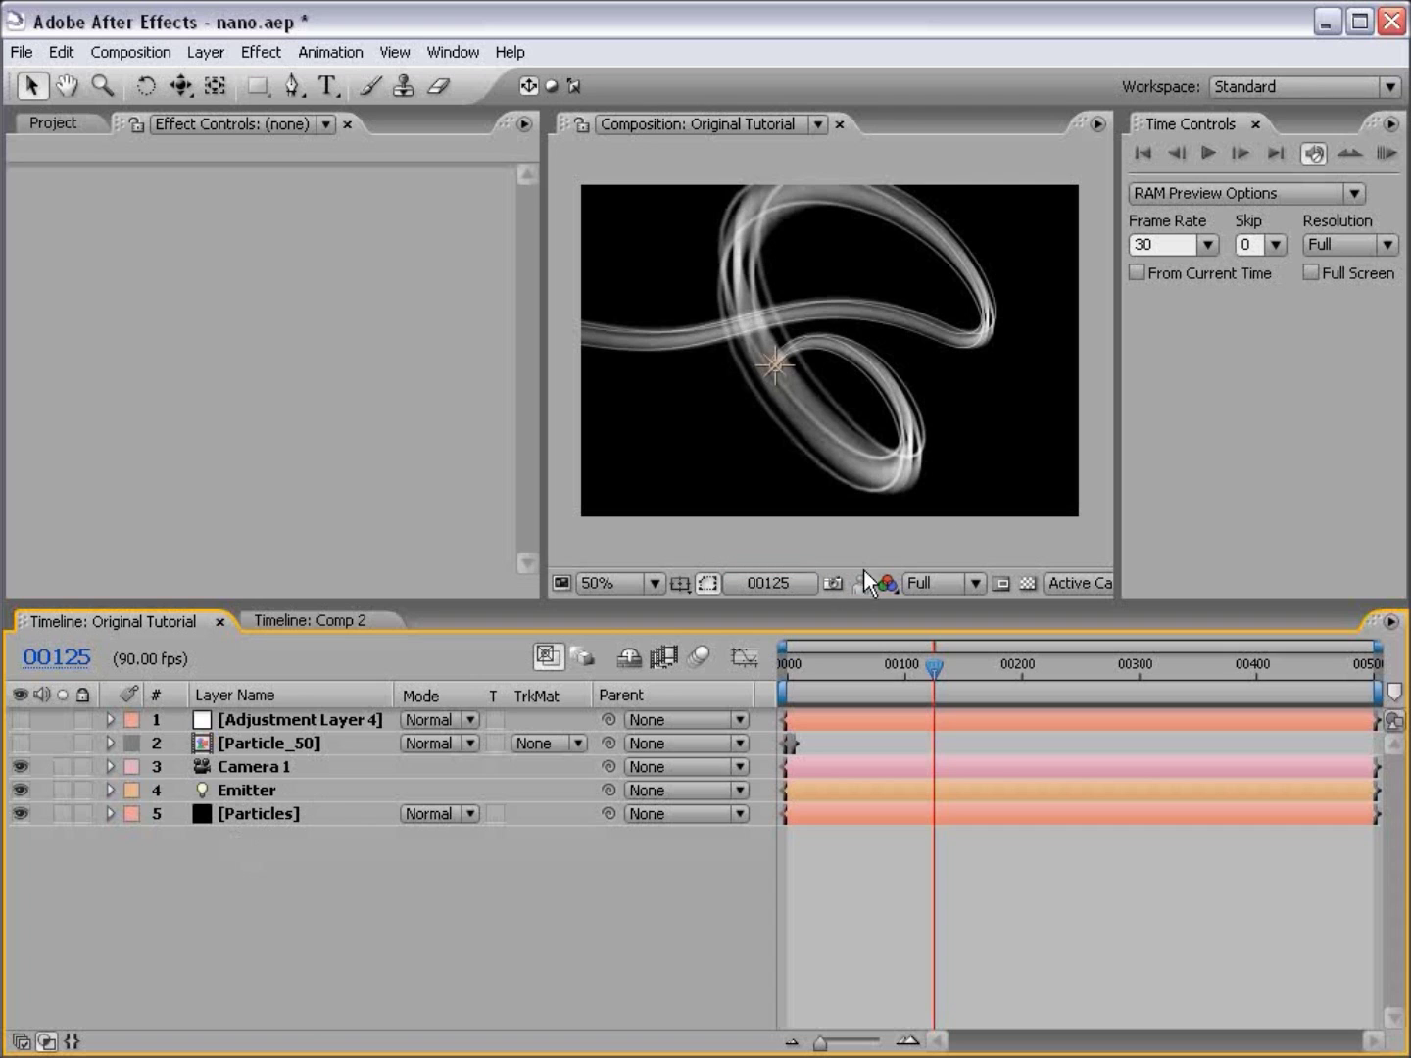
Step: Check the particles over the transparency grid at 100% zoom, then turn the grid off
{"action": "left_click", "coordinate": [1026, 581]}
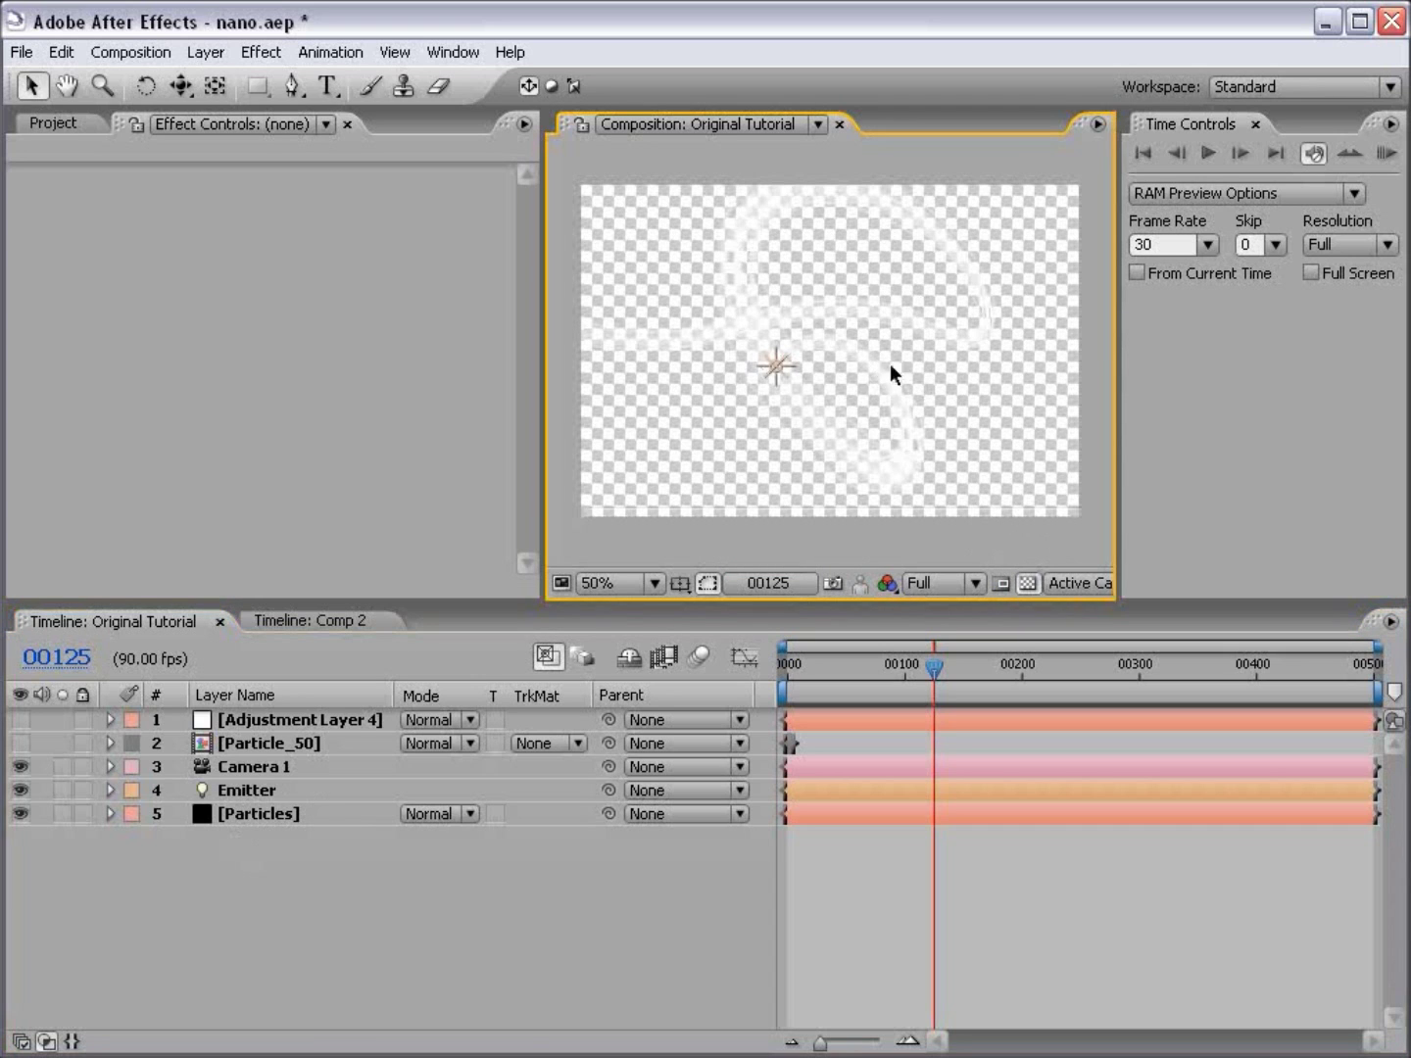
{"action": "key", "text": "period"}
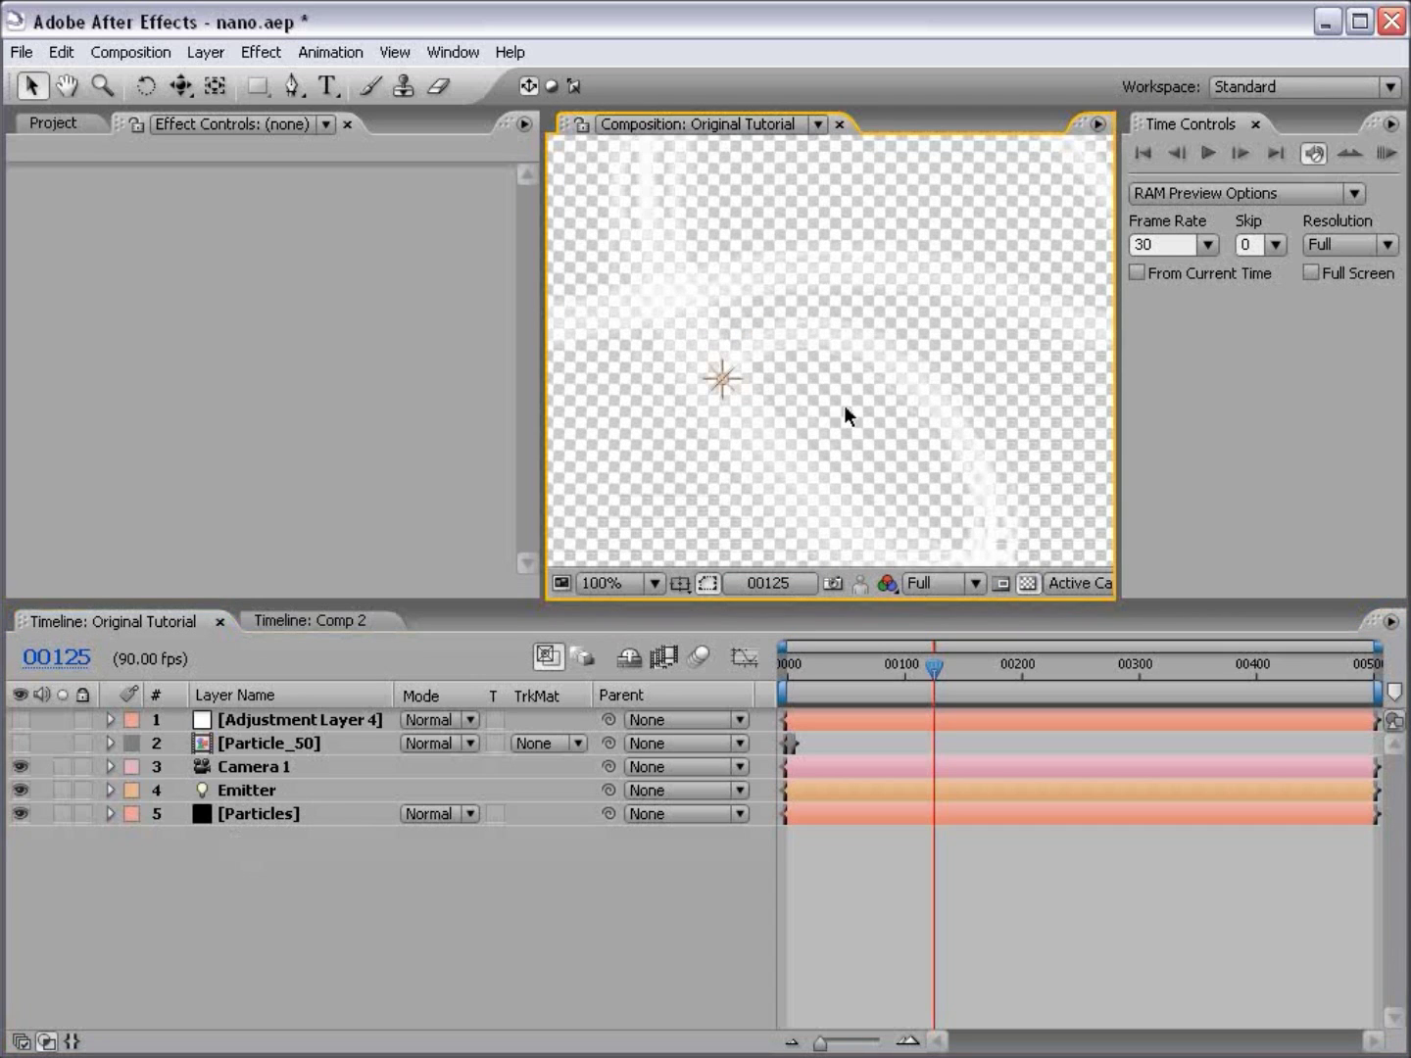
{"action": "key", "text": "comma"}
{"action": "left_click", "coordinate": [1027, 584]}
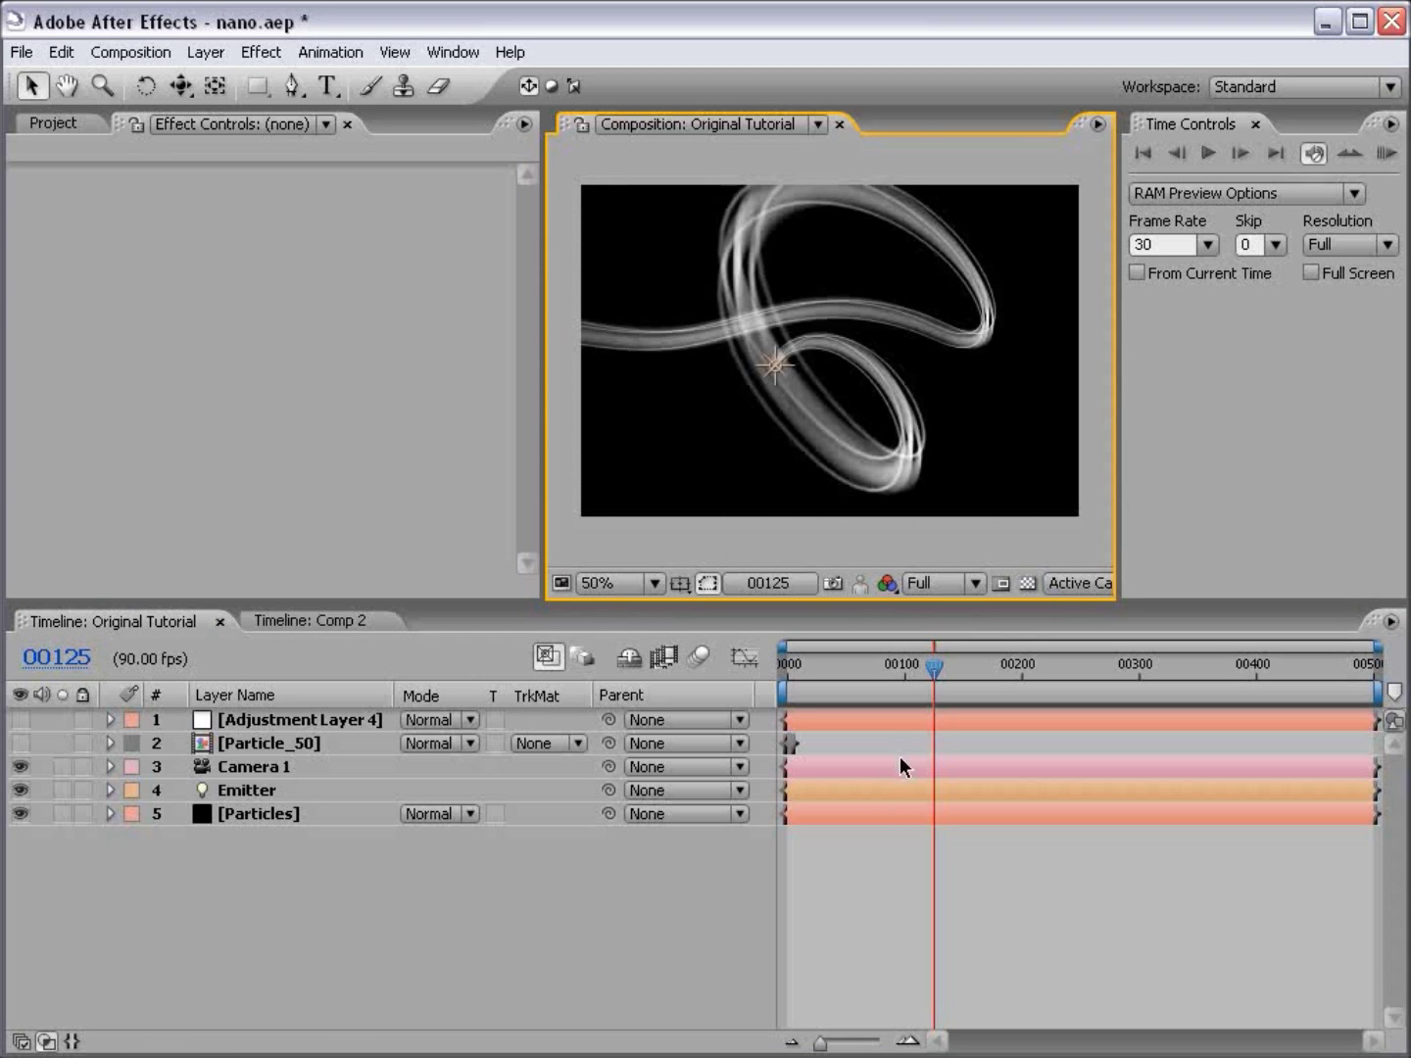
{"action": "left_click", "coordinate": [820, 855]}
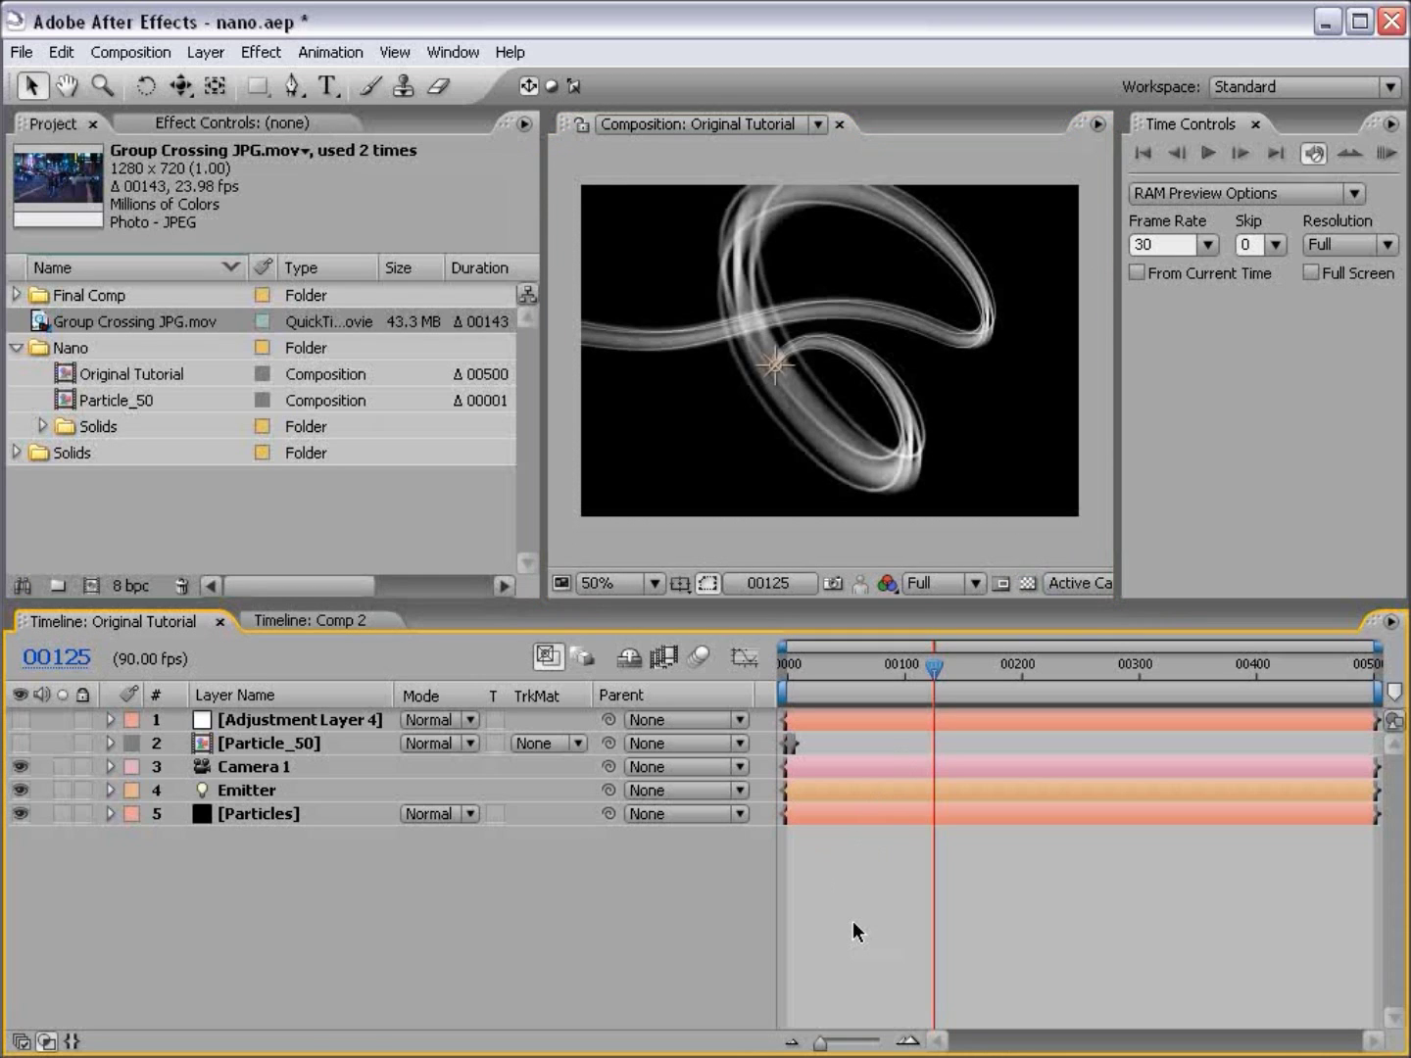
Step: Apply Color Correction > Hue/Saturation to the Particles layer
{"action": "left_click", "coordinate": [290, 817]}
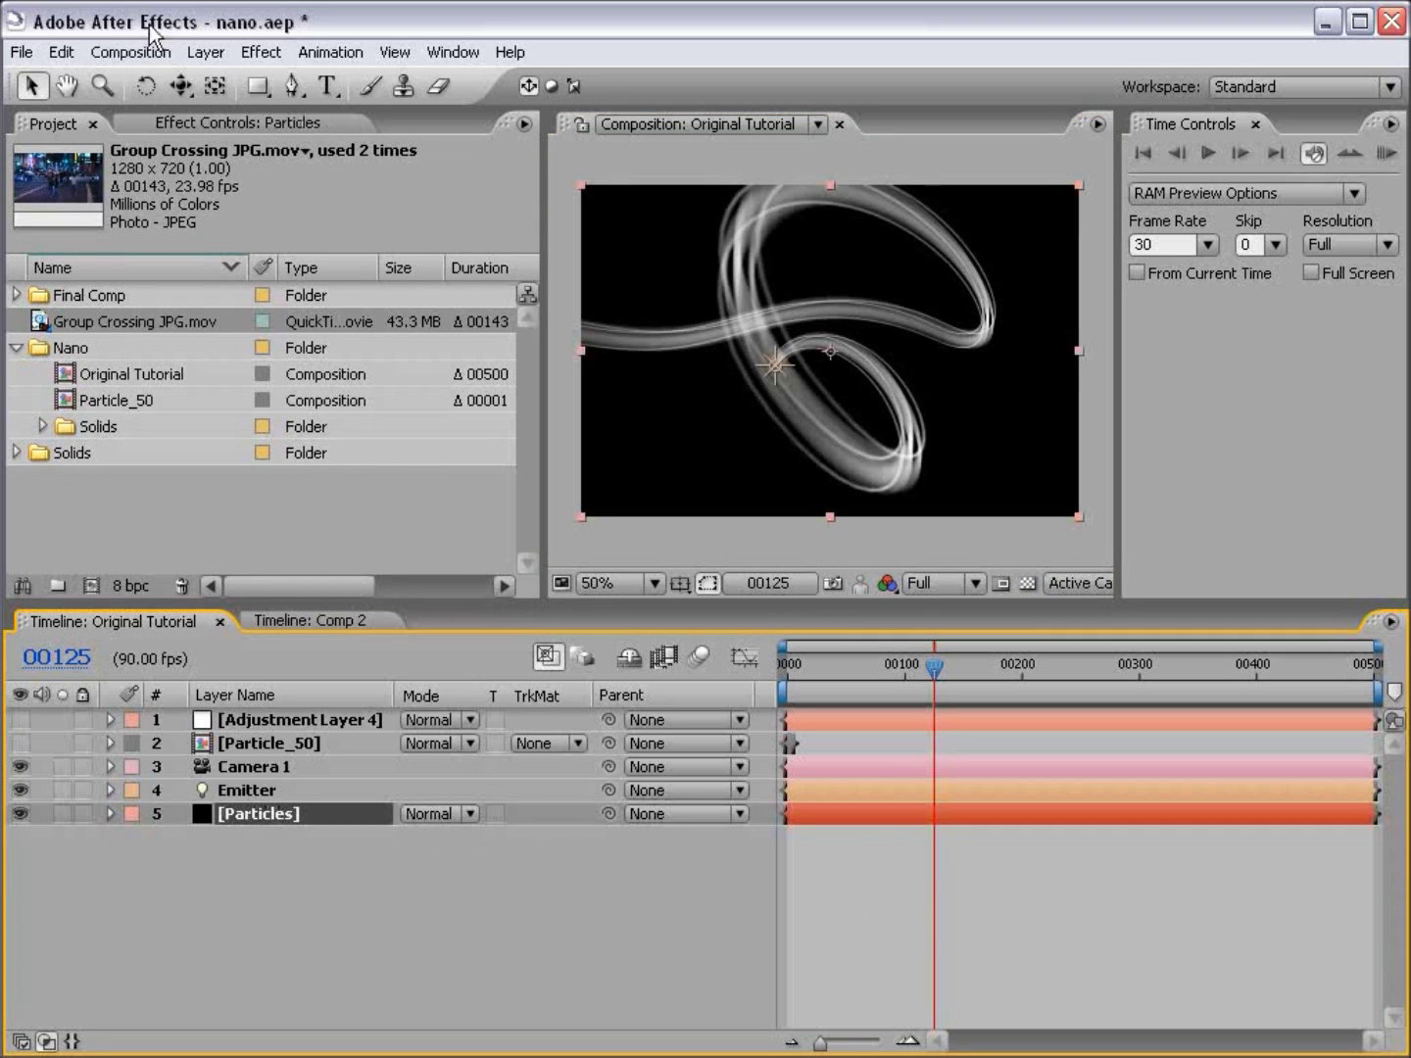
{"action": "left_click", "coordinate": [189, 119]}
{"action": "left_click", "coordinate": [261, 53]}
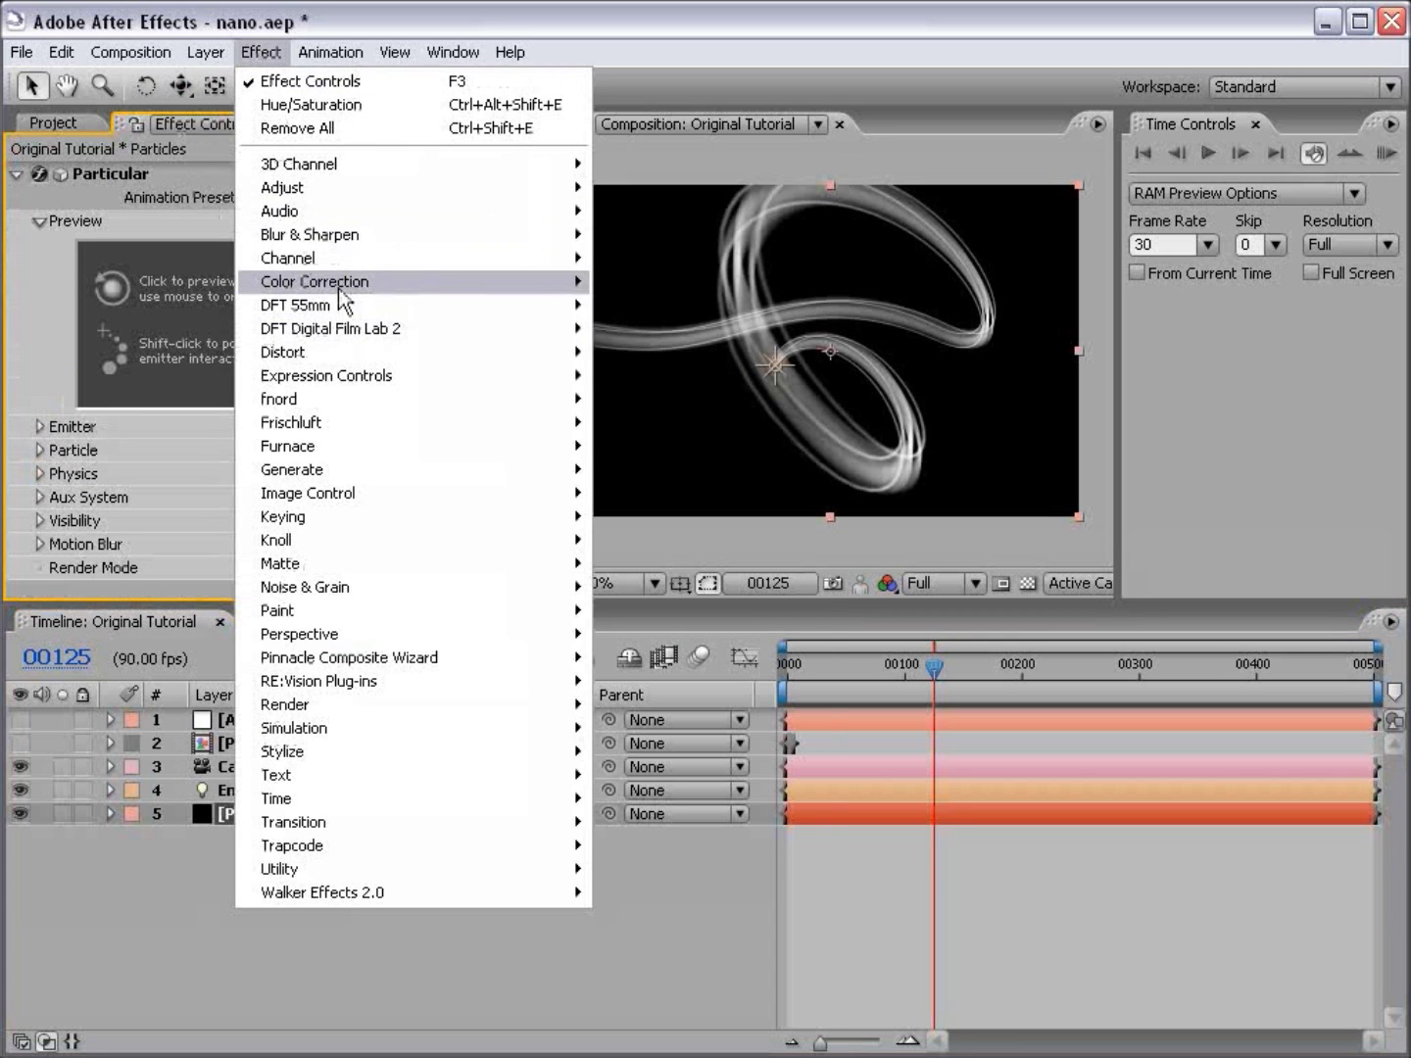
{"action": "mouse_move", "coordinate": [339, 294]}
{"action": "left_click", "coordinate": [644, 682]}
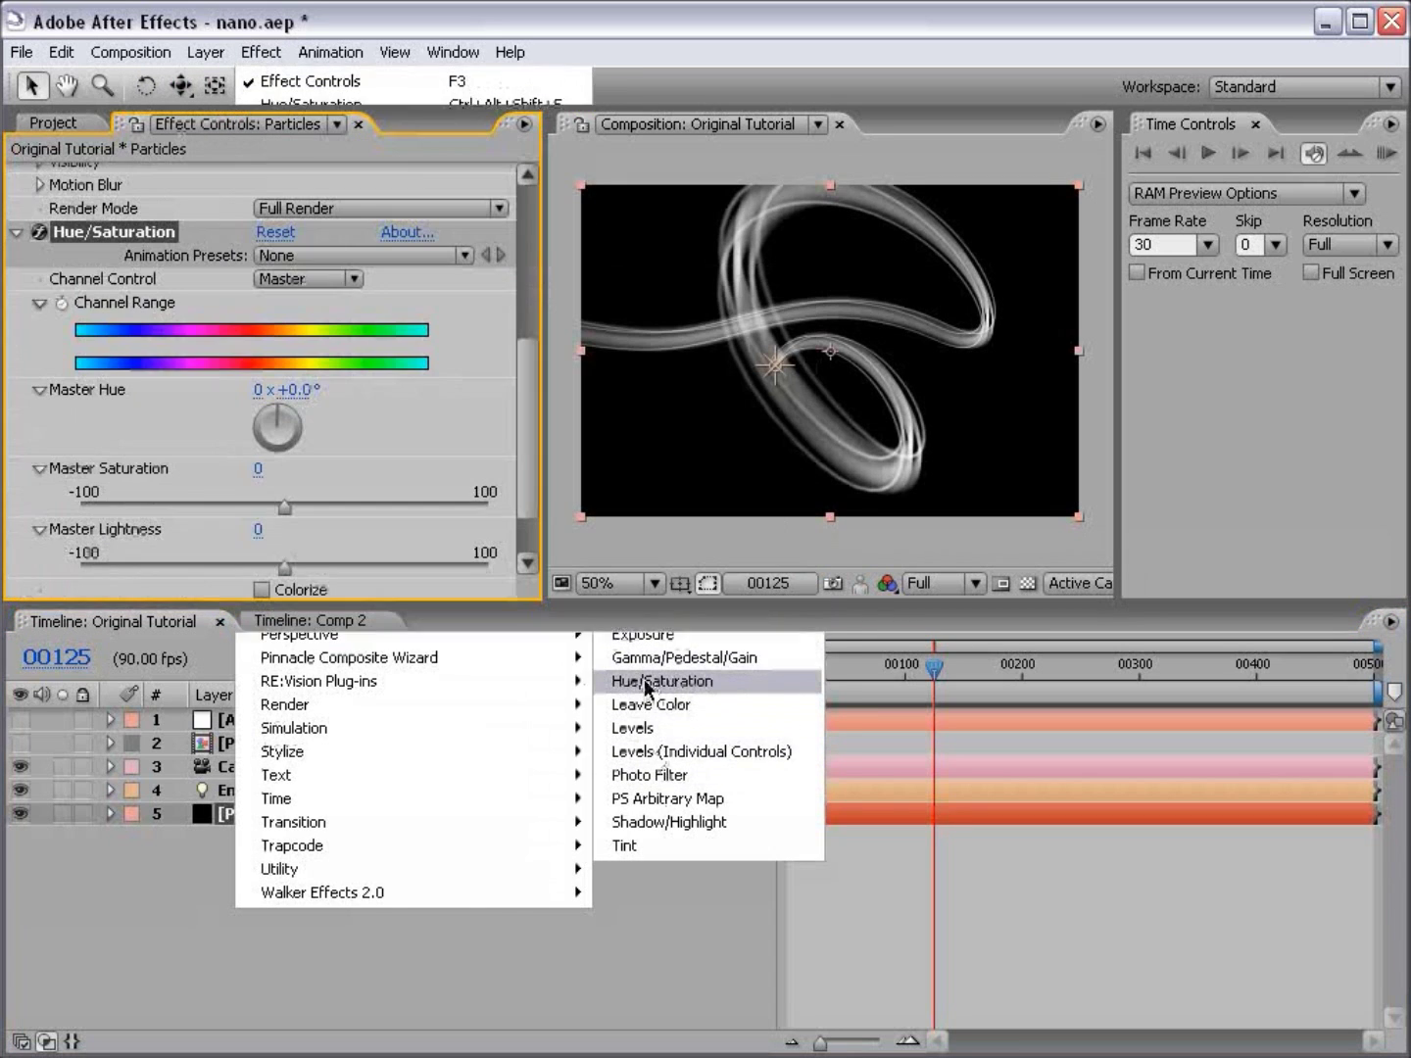
Step: Enable Colorize and raise Colorize Saturation from 25 to 49, checking at 100% zoom
{"action": "scroll", "coordinate": [510, 409], "scroll_direction": "down", "scroll_amount": 2}
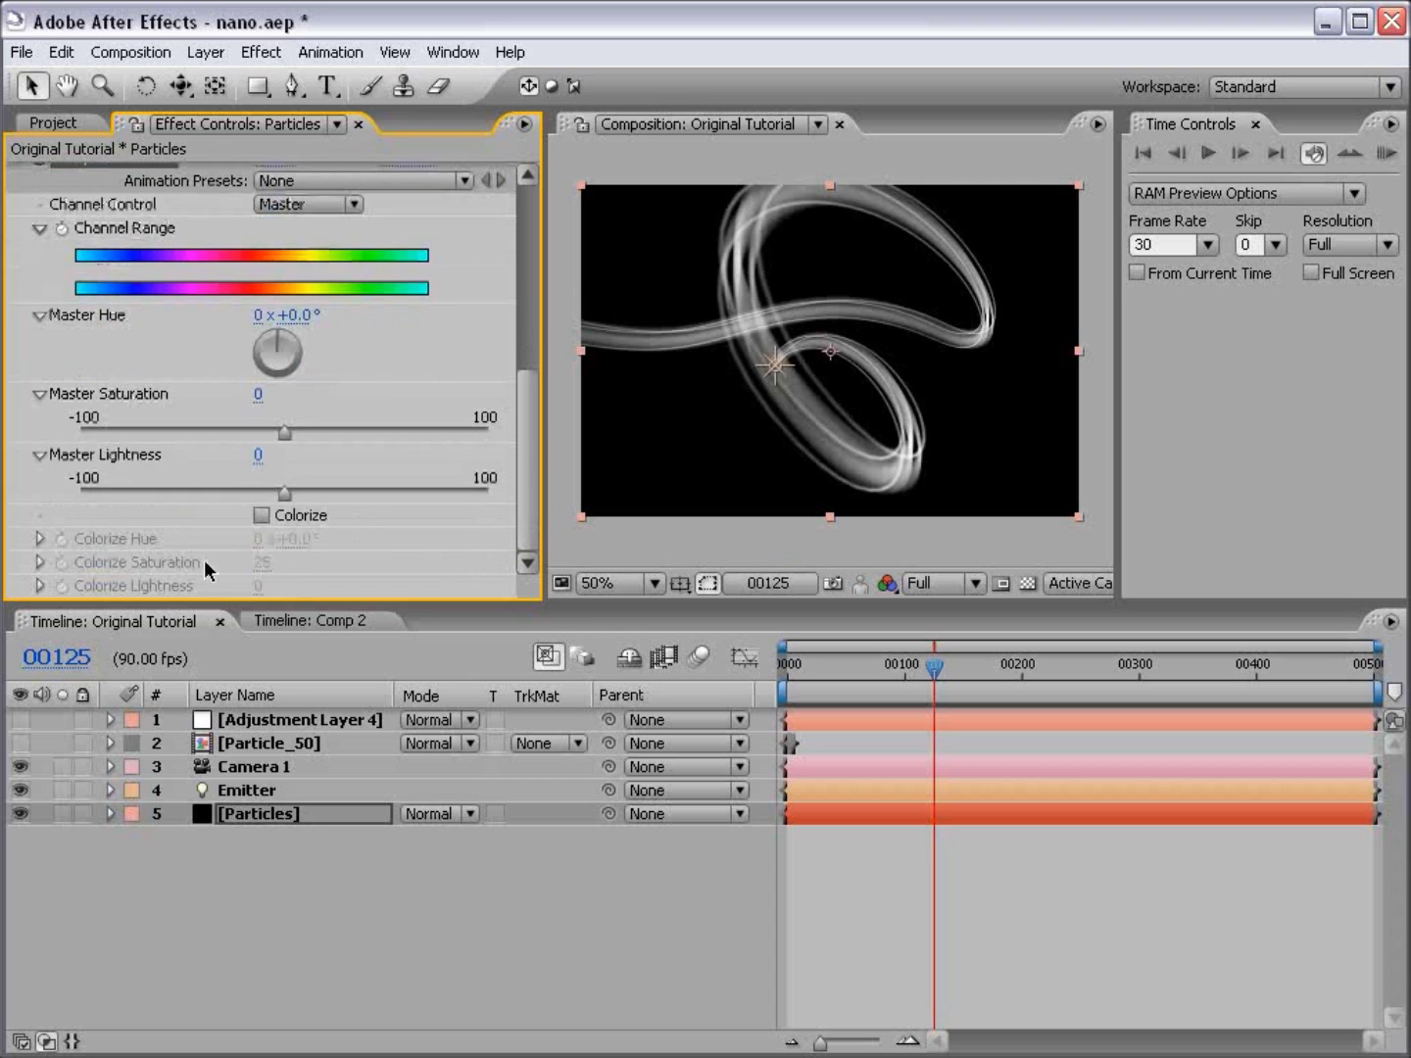
{"action": "left_click", "coordinate": [260, 516]}
{"action": "left_click_drag", "start_coordinate": [263, 563], "coordinate": [282, 427]}
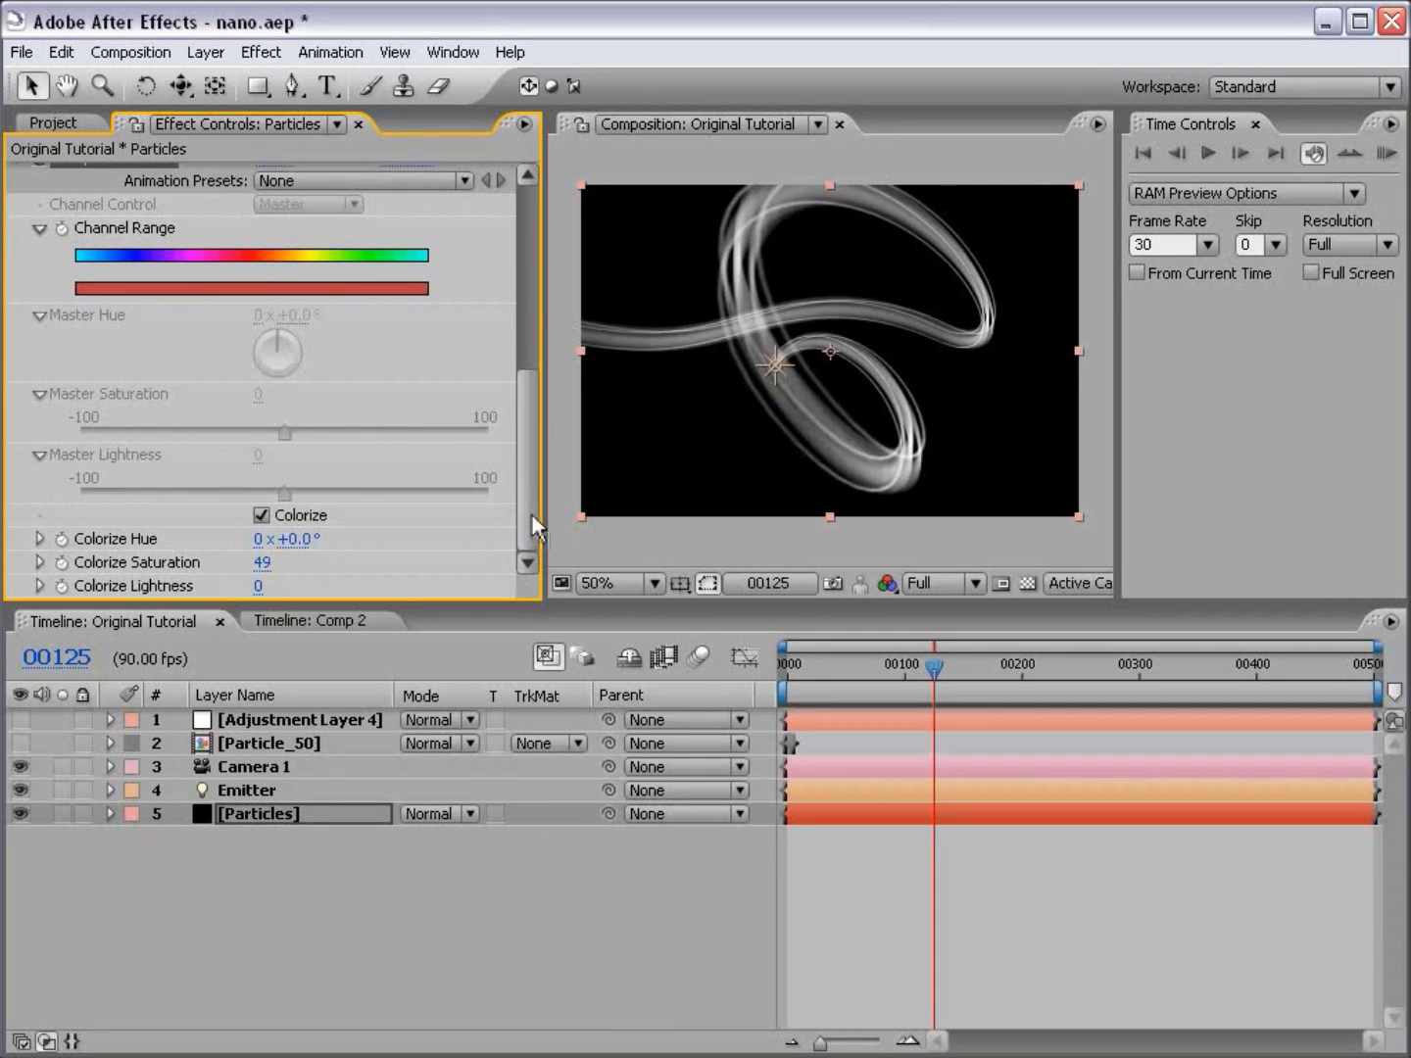
{"action": "key", "text": "F2"}
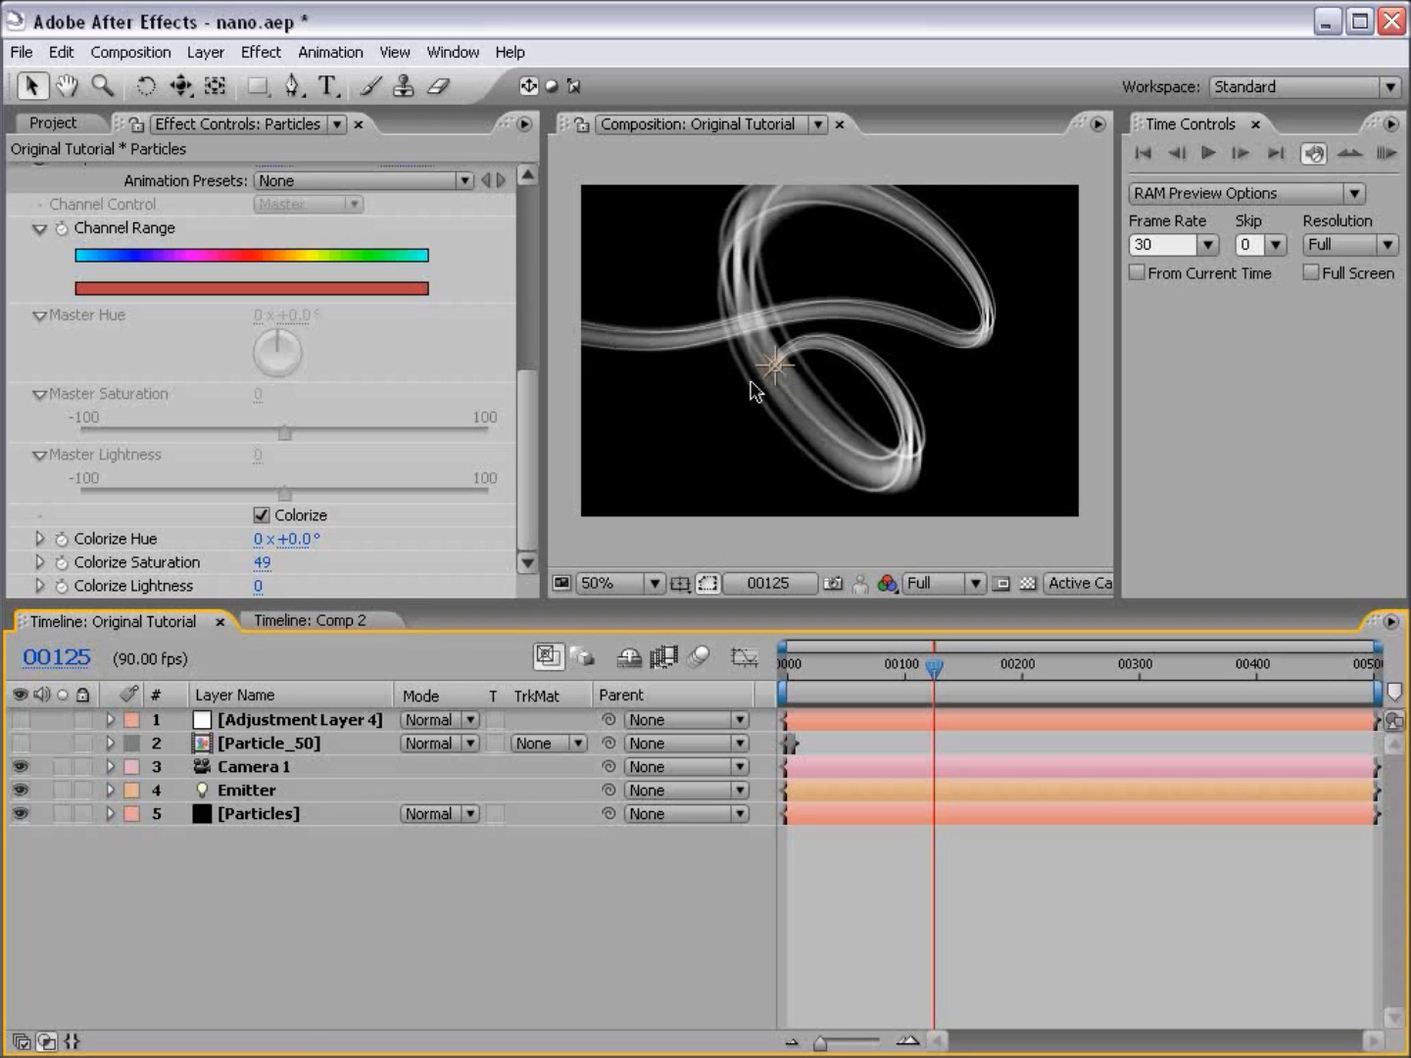
{"action": "key", "text": "period"}
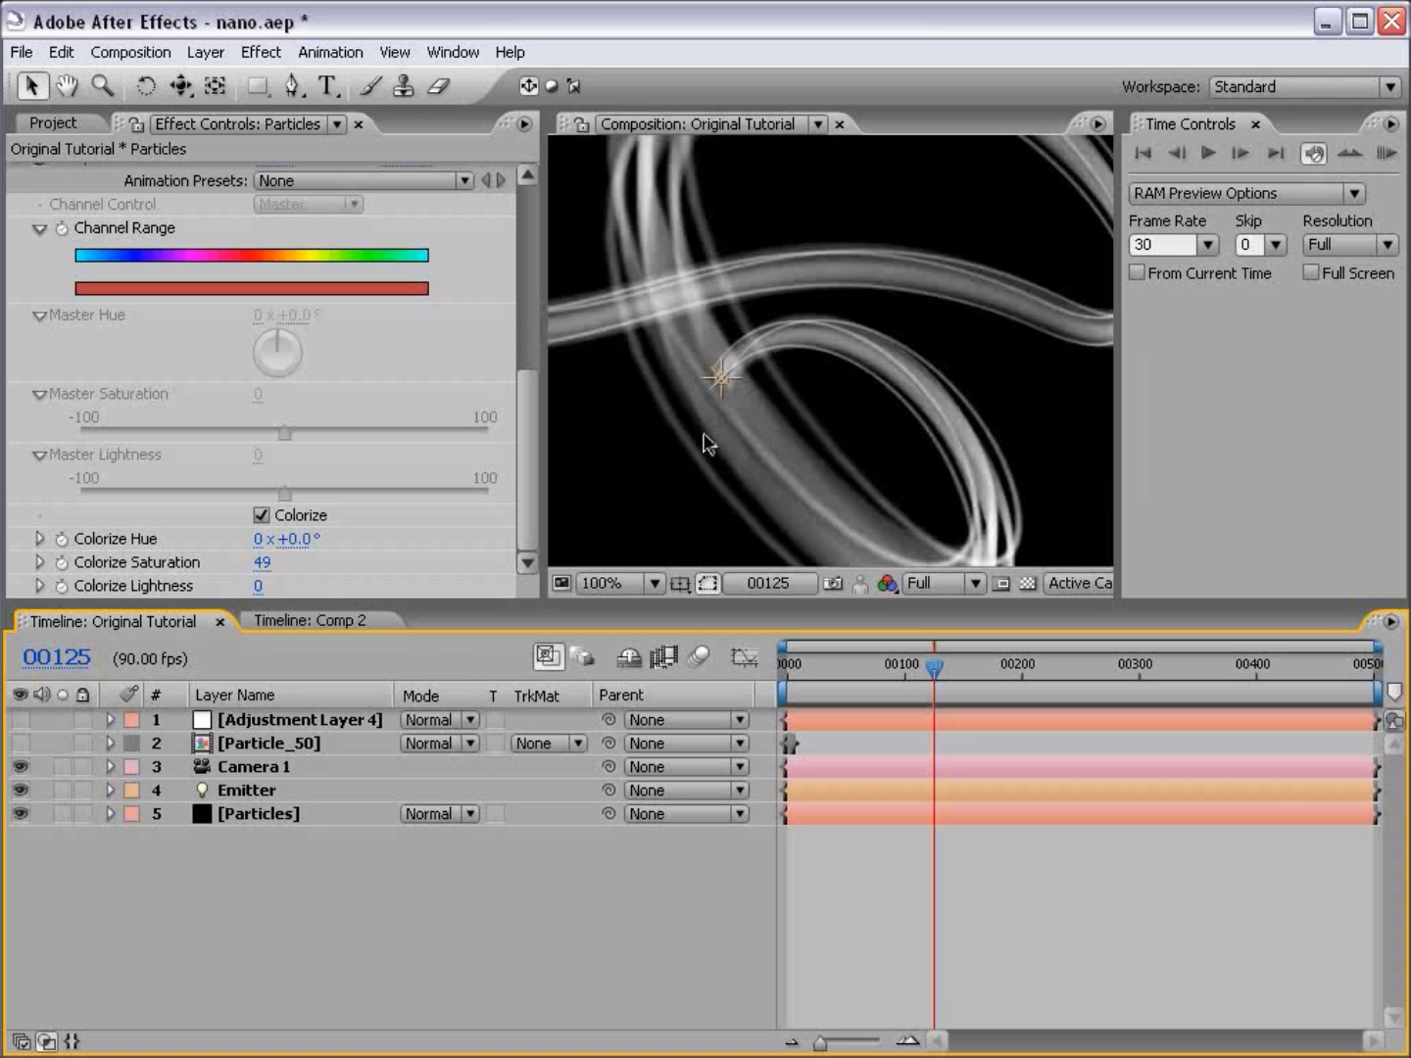
{"action": "key", "text": "comma"}
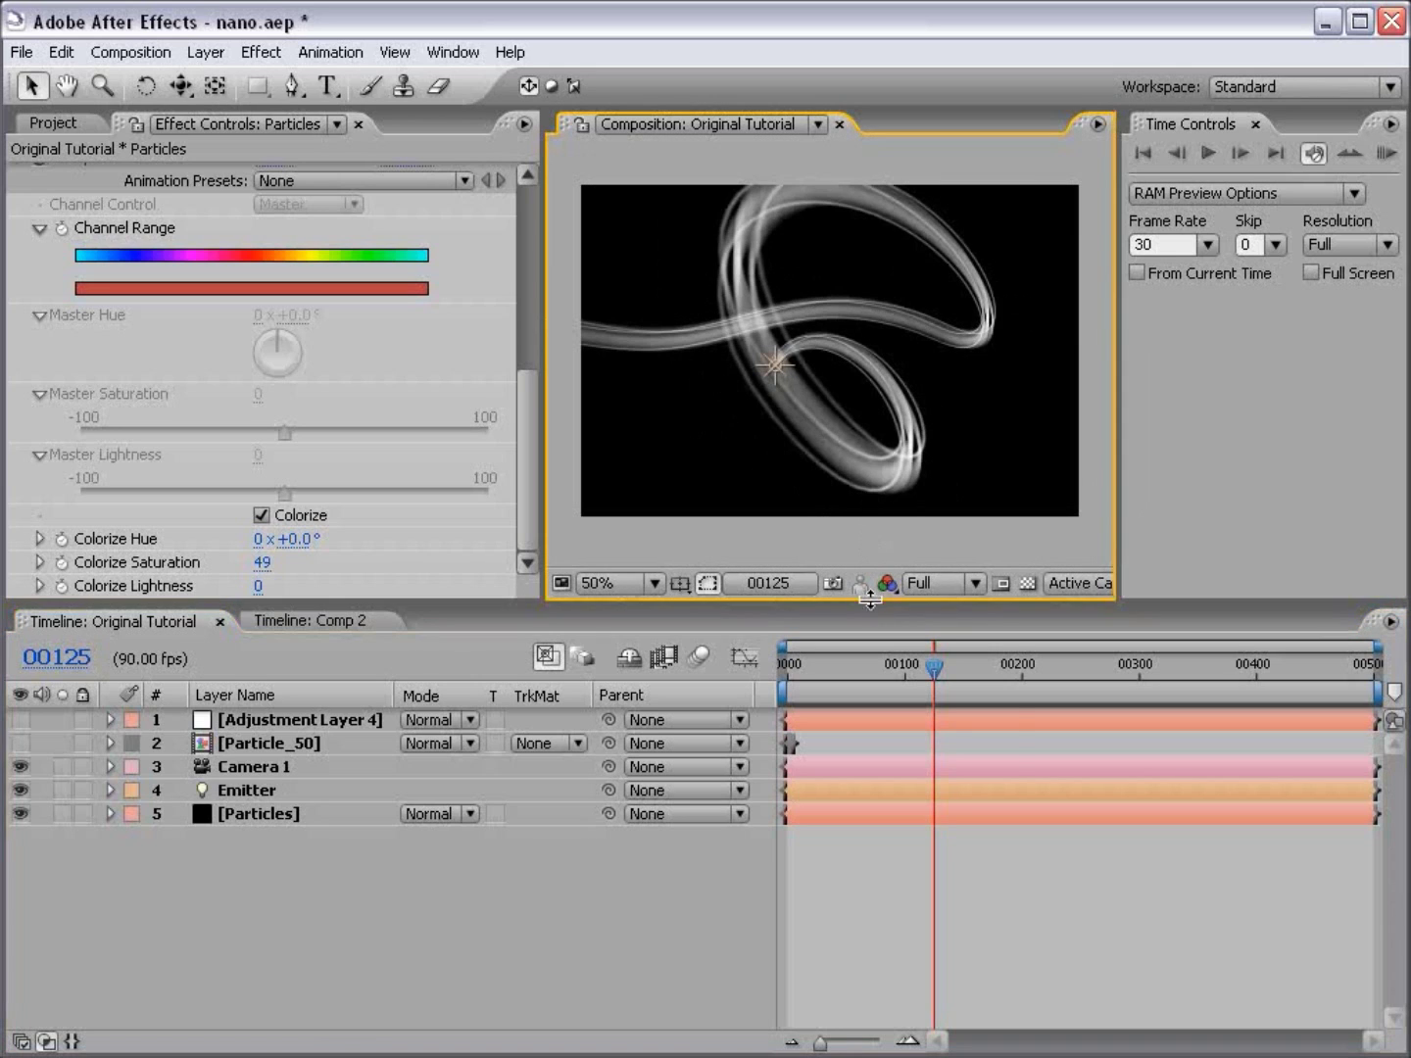
Step: Inspect the ribbon strokes at 100% zoom, comparing the RGB and Alpha channels
{"action": "left_click", "coordinate": [887, 583]}
{"action": "left_click", "coordinate": [937, 743]}
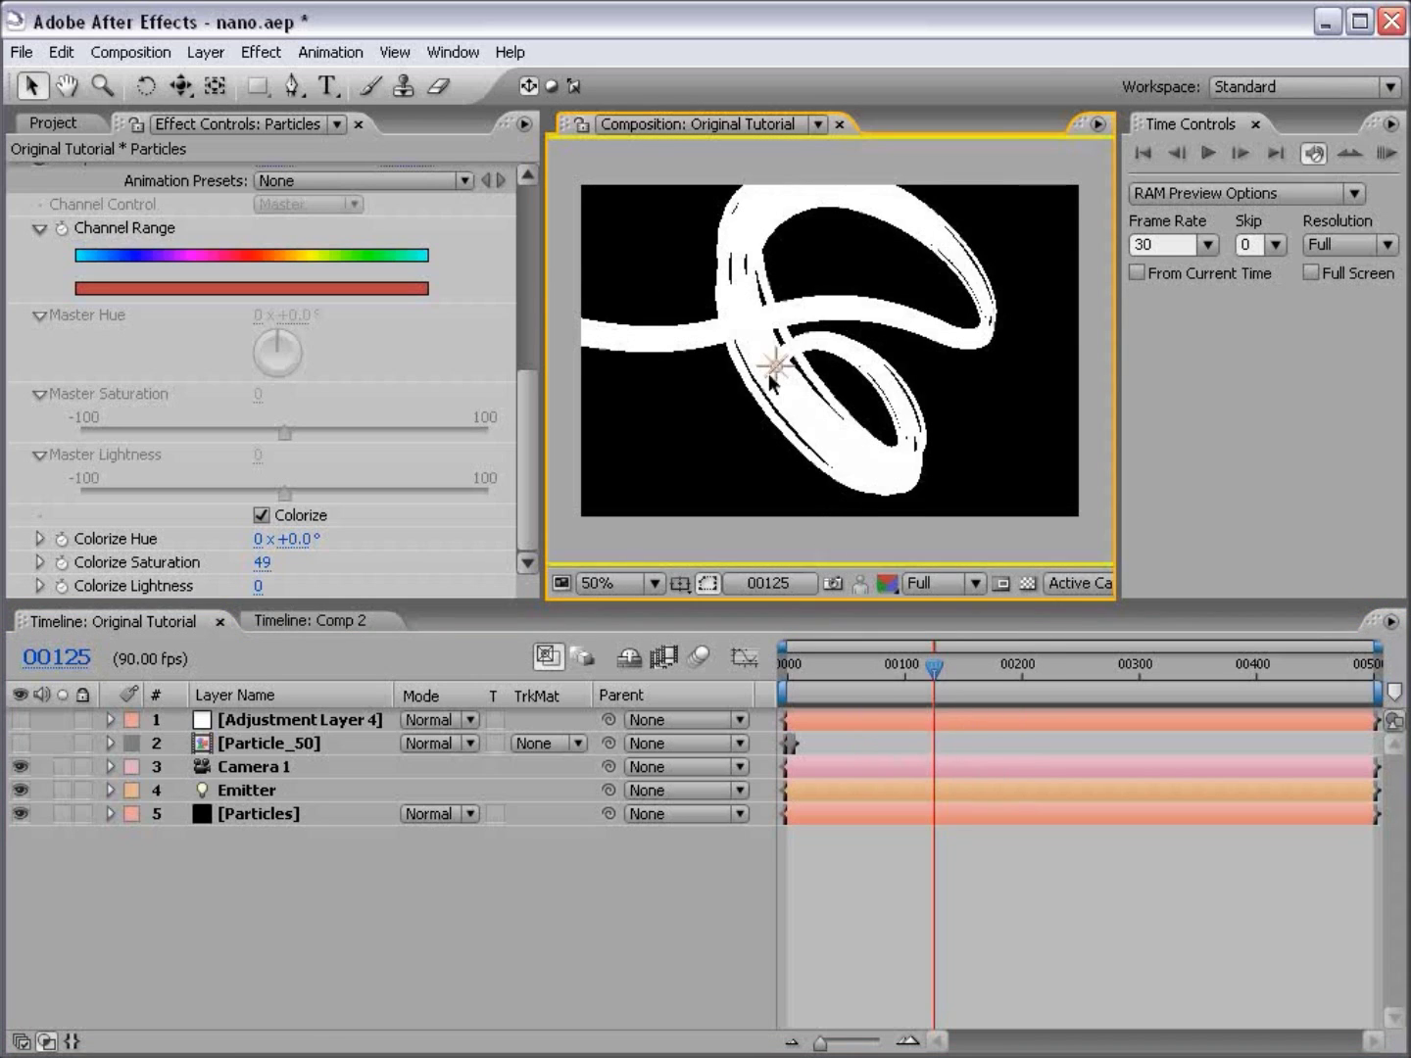
{"action": "key", "text": "period"}
{"action": "mouse_move", "coordinate": [699, 281]}
{"action": "left_mouse_down"}
{"action": "mouse_move", "coordinate": [800, 390]}
{"action": "mouse_move", "coordinate": [831, 273]}
{"action": "left_mouse_up"}
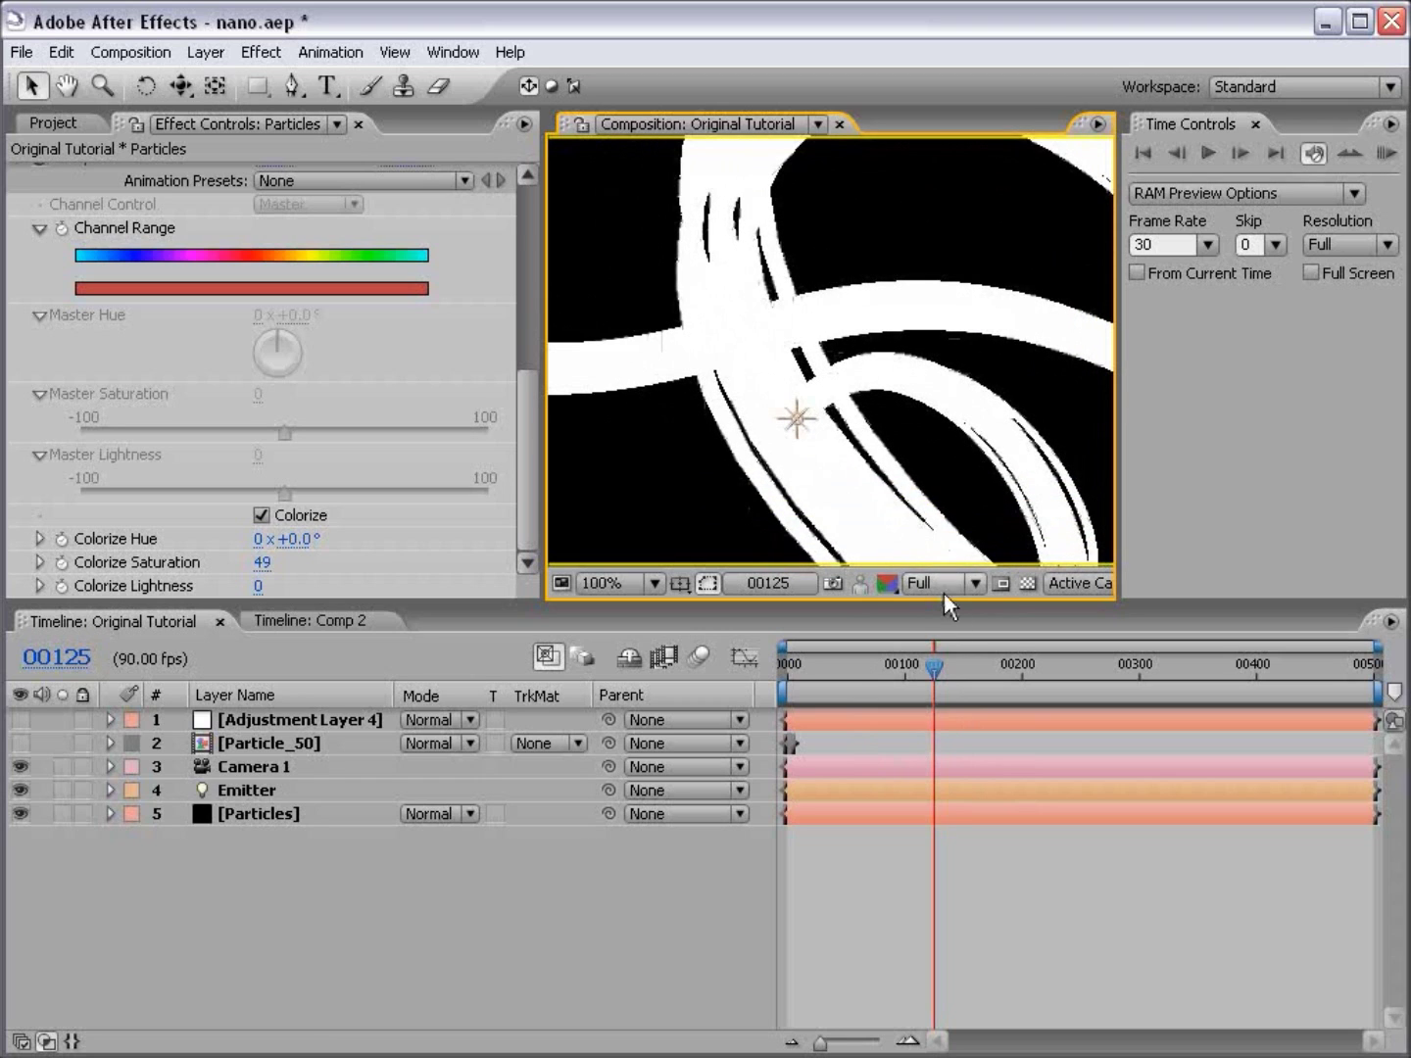
{"action": "left_click", "coordinate": [887, 584]}
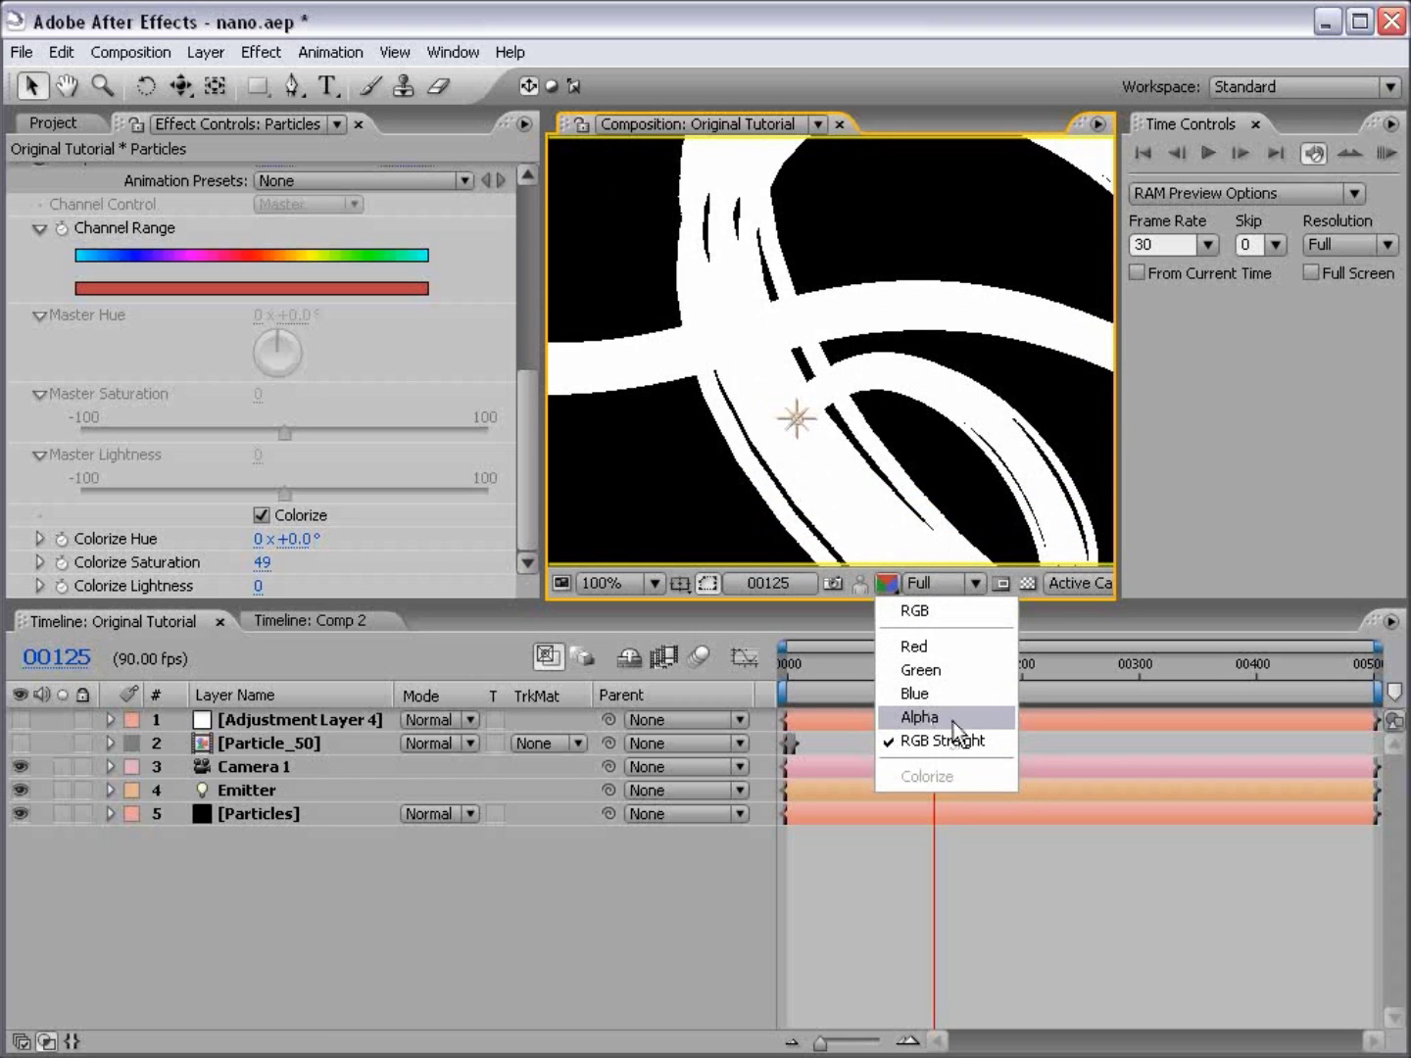
{"action": "left_click", "coordinate": [925, 717]}
{"action": "key", "text": "comma"}
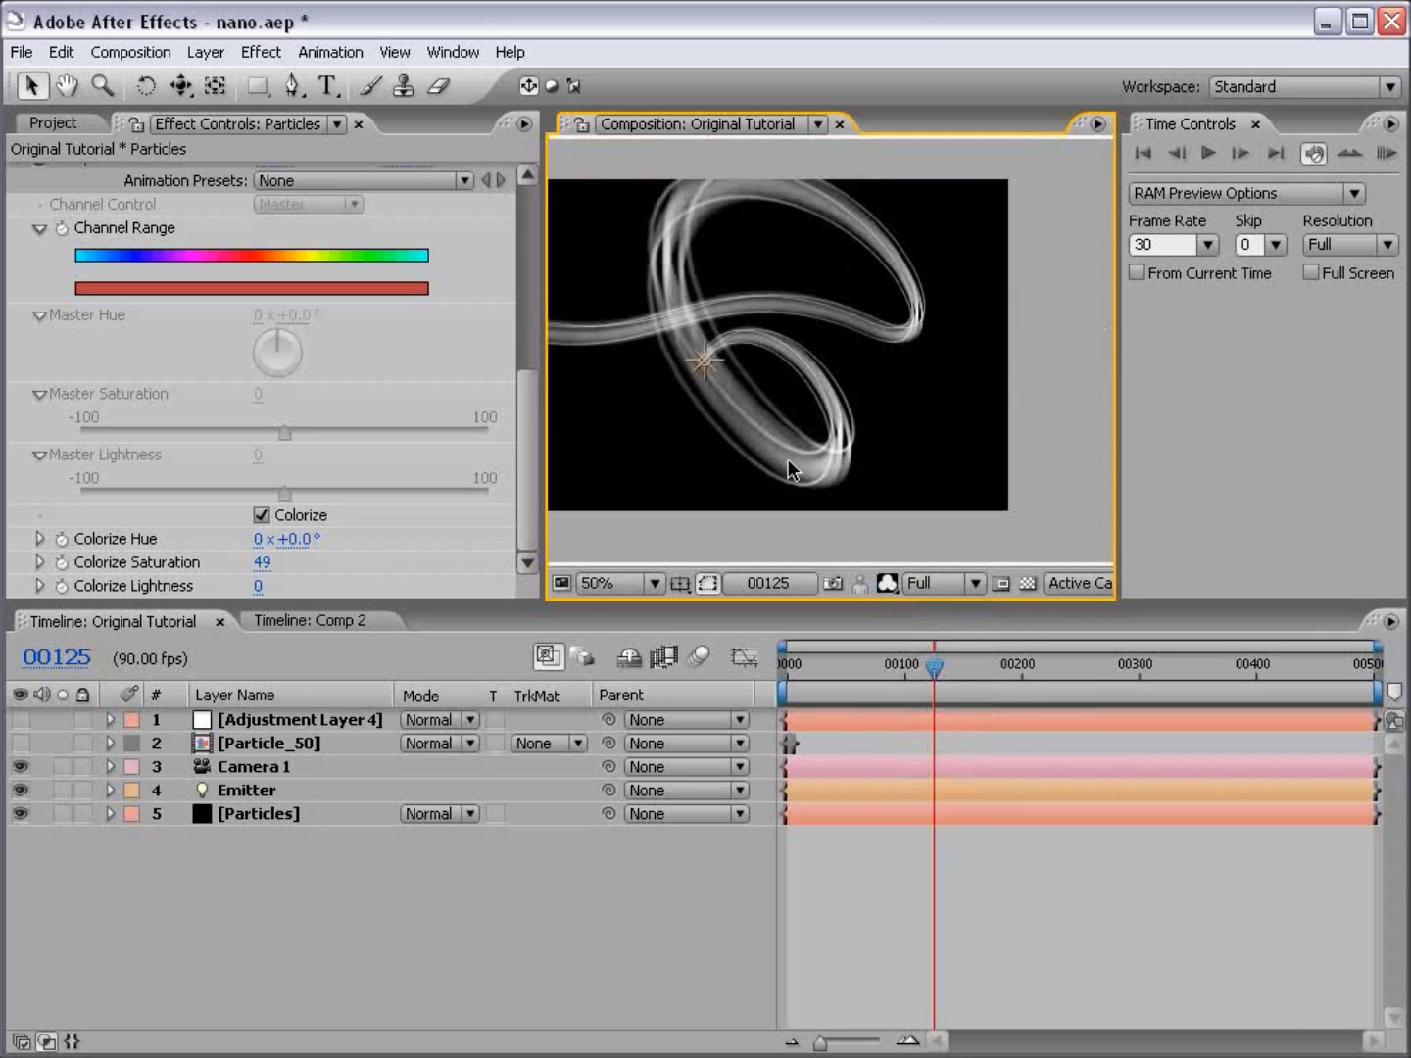
Step: Toggle the preview between RGB and Alpha, ending on full RGB
{"action": "left_click", "coordinate": [885, 585]}
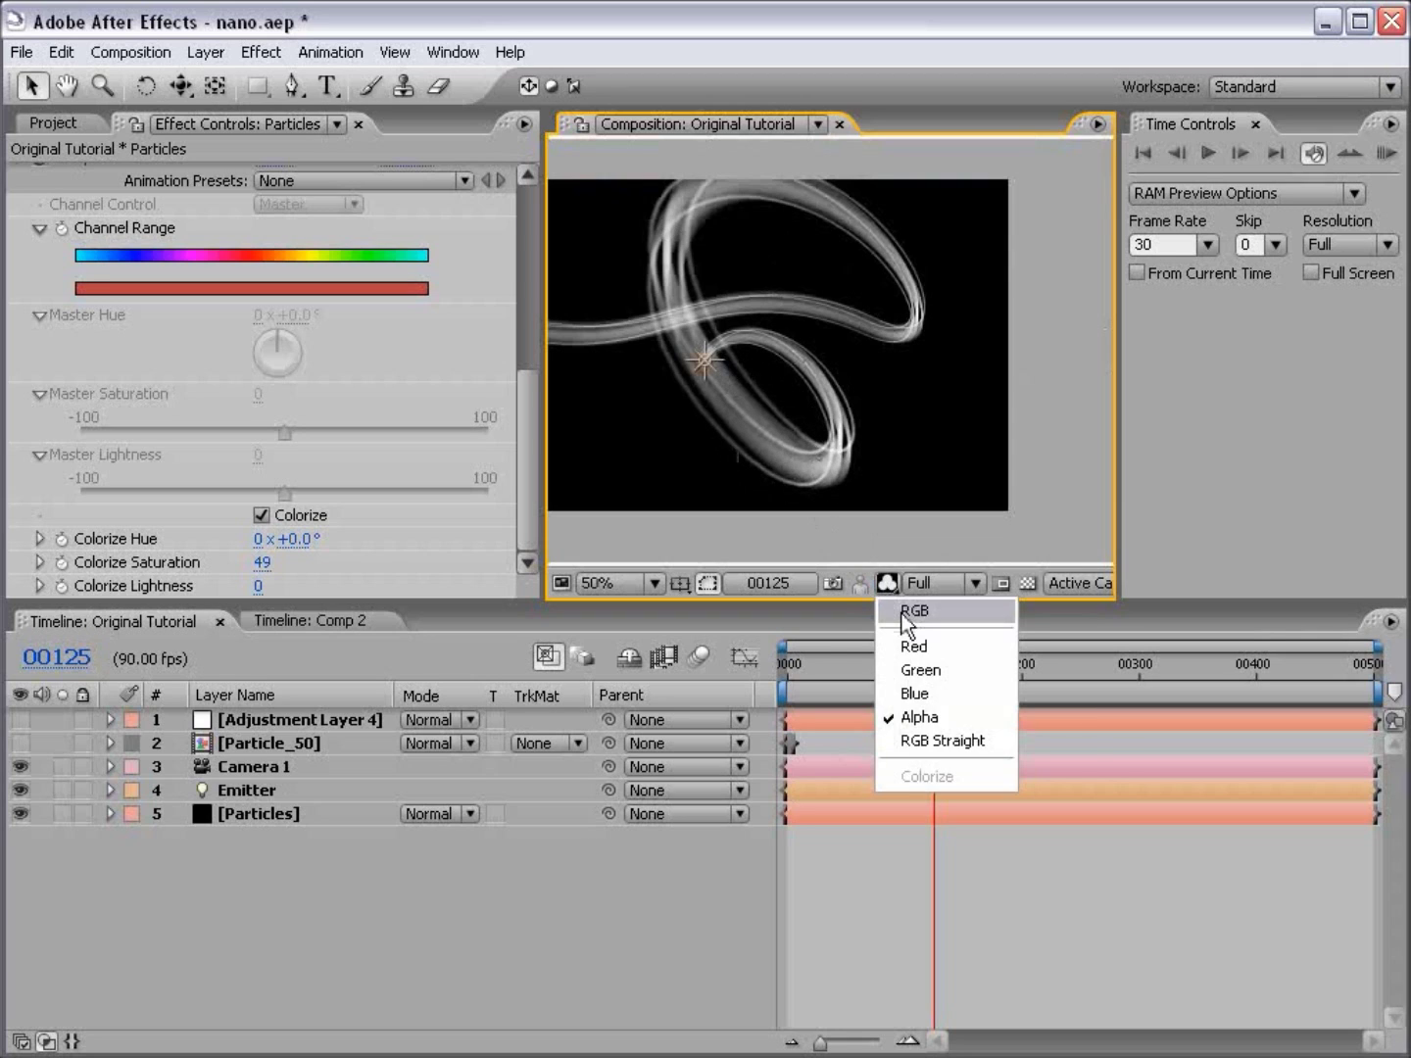
{"action": "left_click", "coordinate": [901, 614]}
{"action": "left_click", "coordinate": [884, 582]}
{"action": "left_click", "coordinate": [921, 716]}
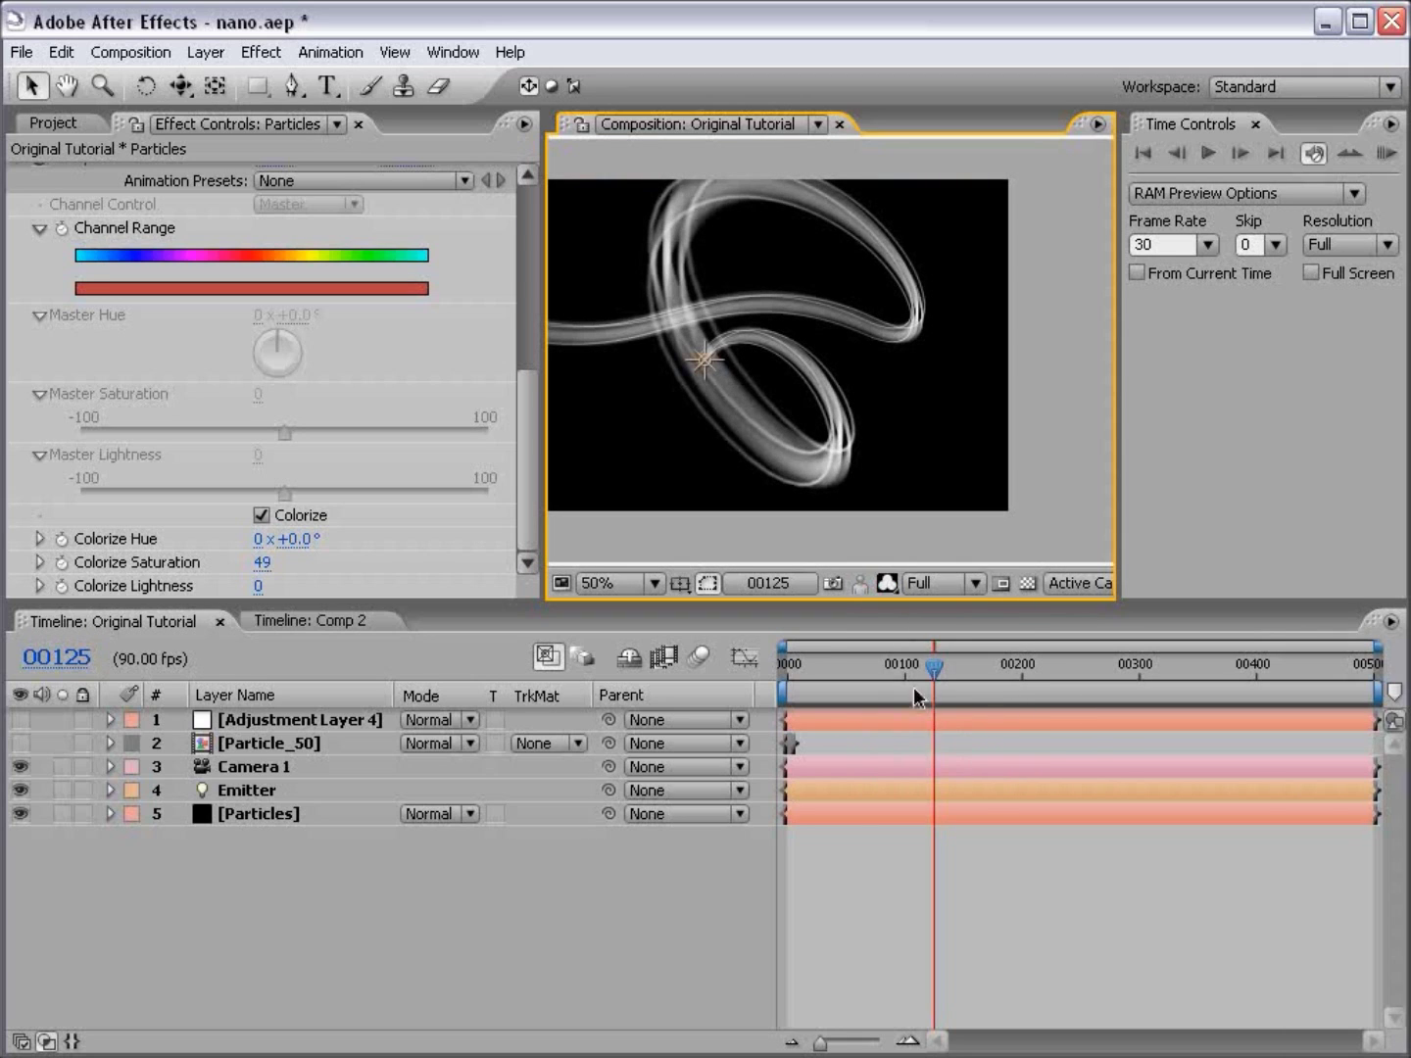
{"action": "left_click", "coordinate": [887, 584]}
{"action": "left_click", "coordinate": [911, 615]}
{"action": "left_click", "coordinate": [948, 844]}
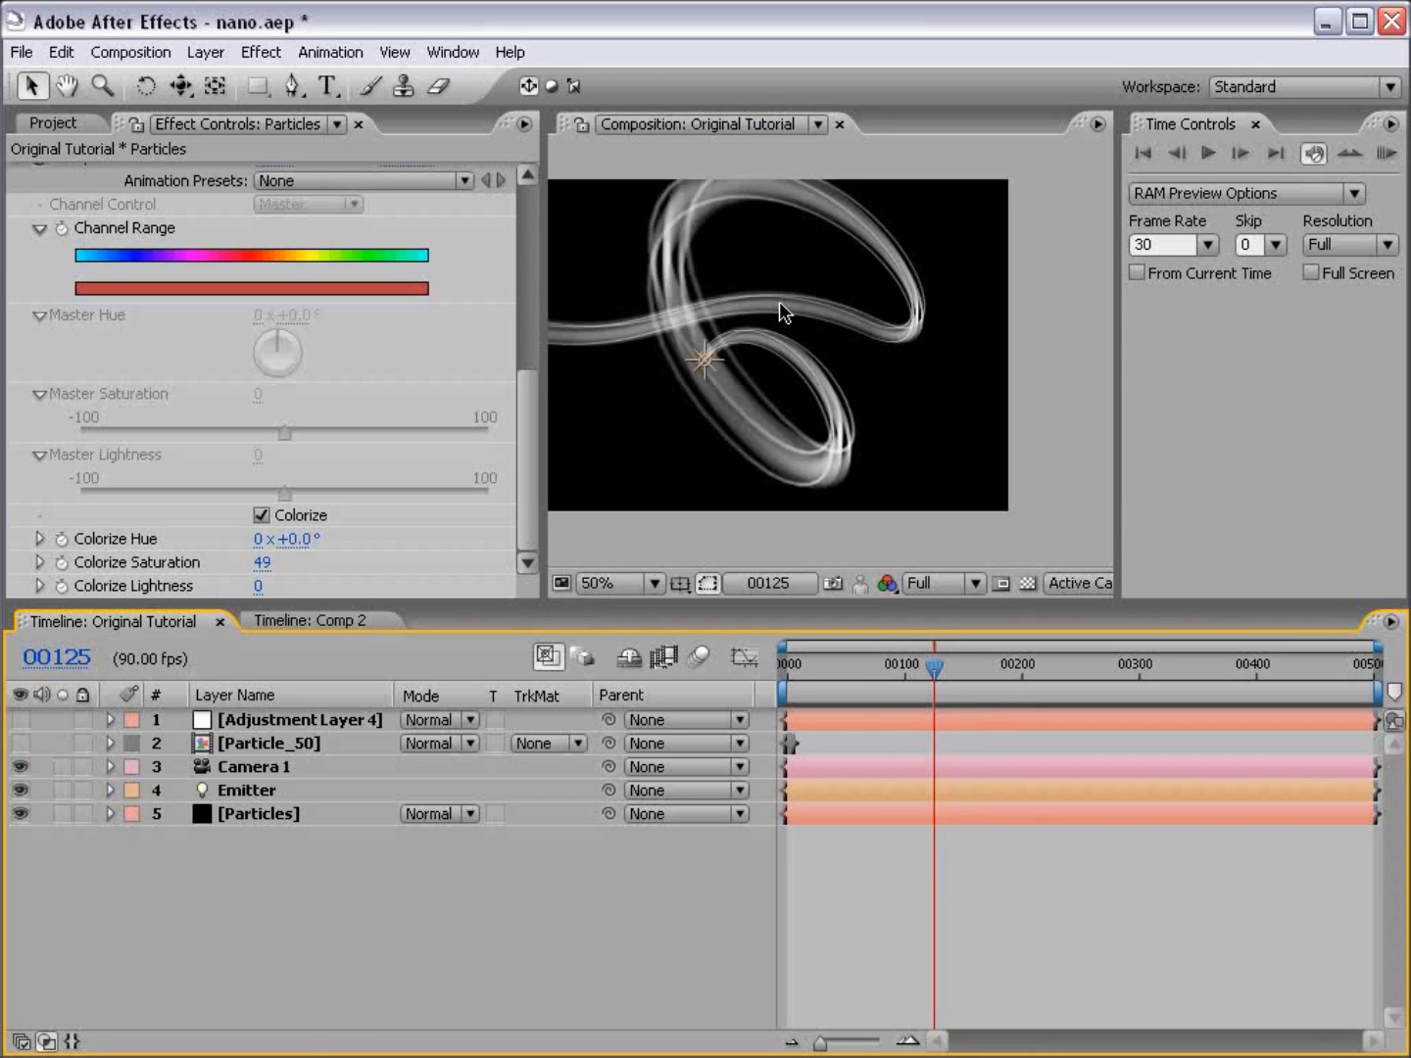
Step: Select the Particles layer in the timeline
{"action": "left_click", "coordinate": [267, 821]}
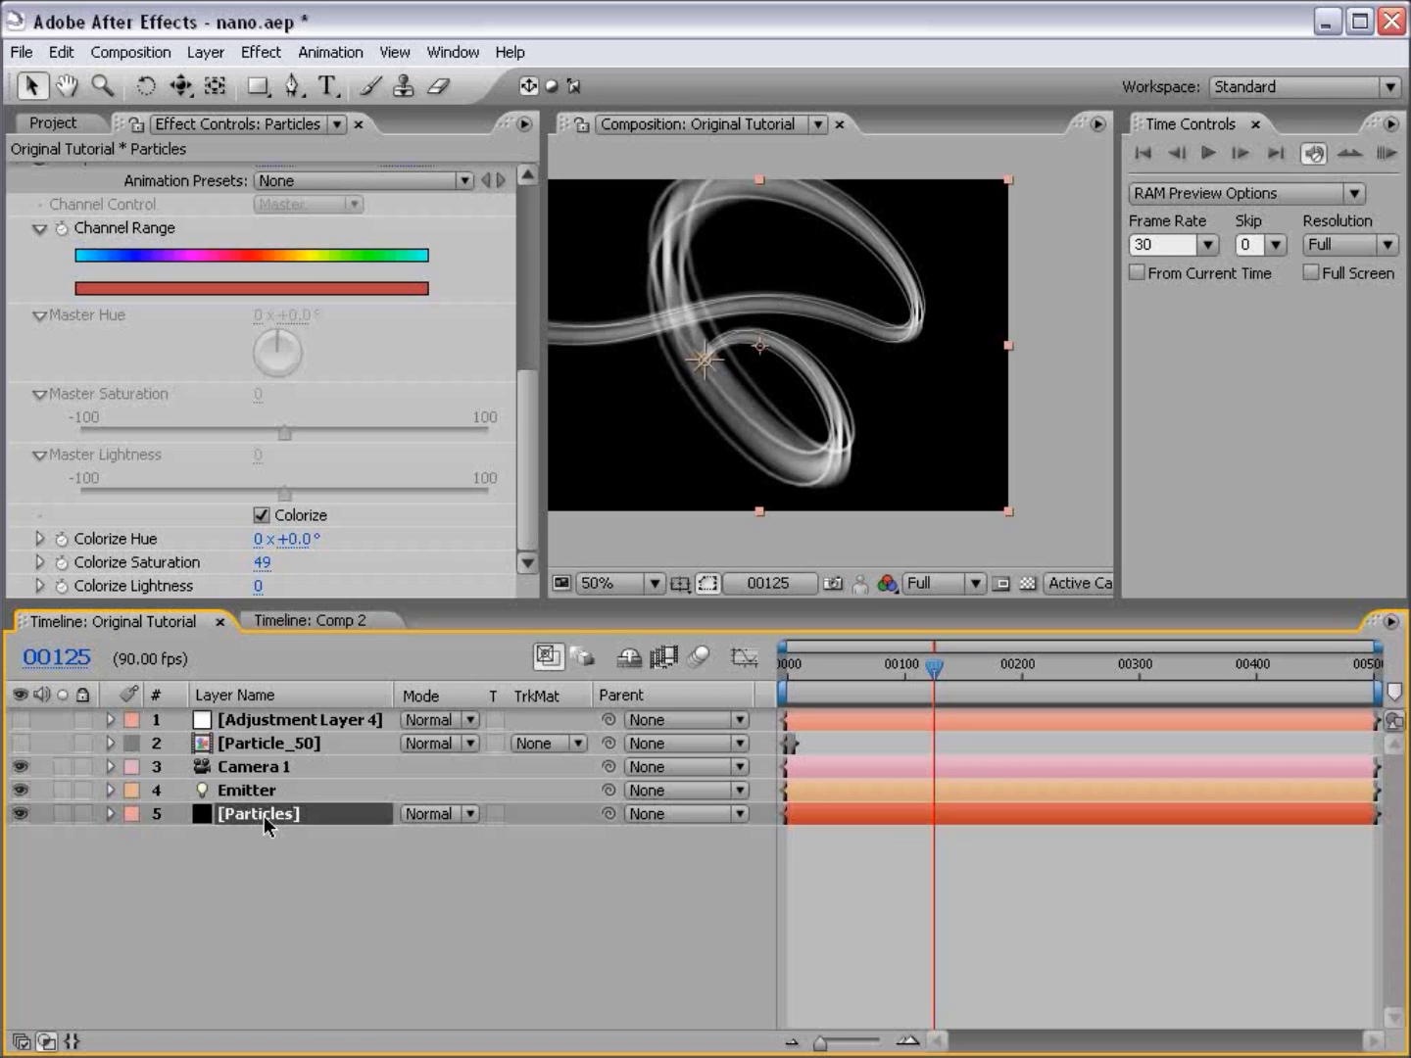
{"action": "left_click", "coordinate": [506, 916]}
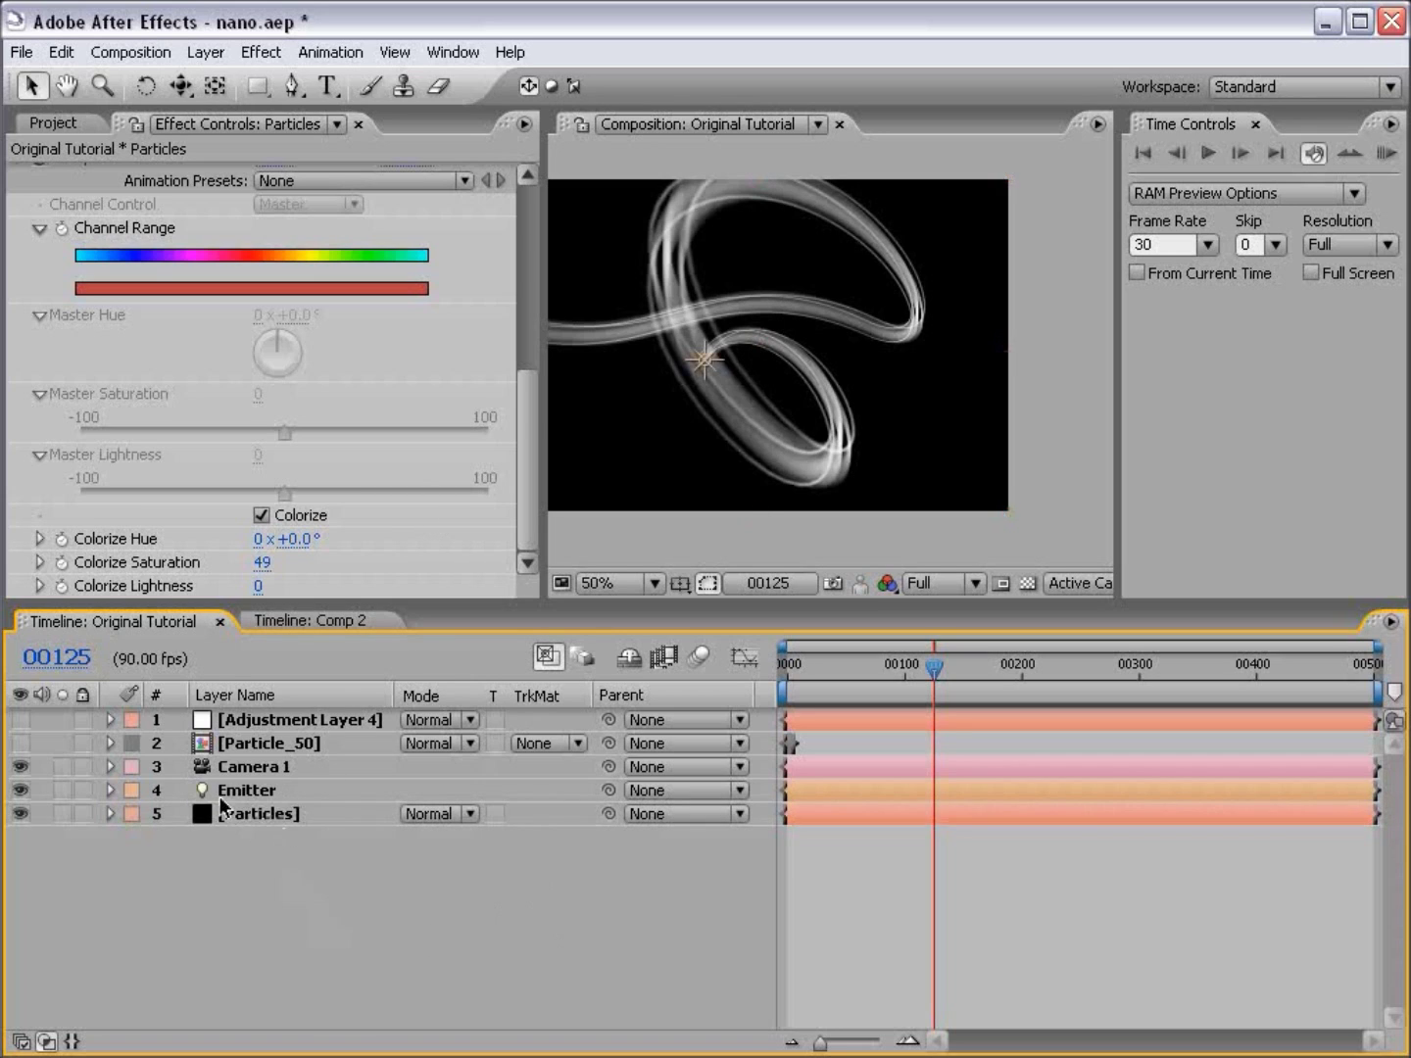
{"action": "left_click", "coordinate": [284, 828]}
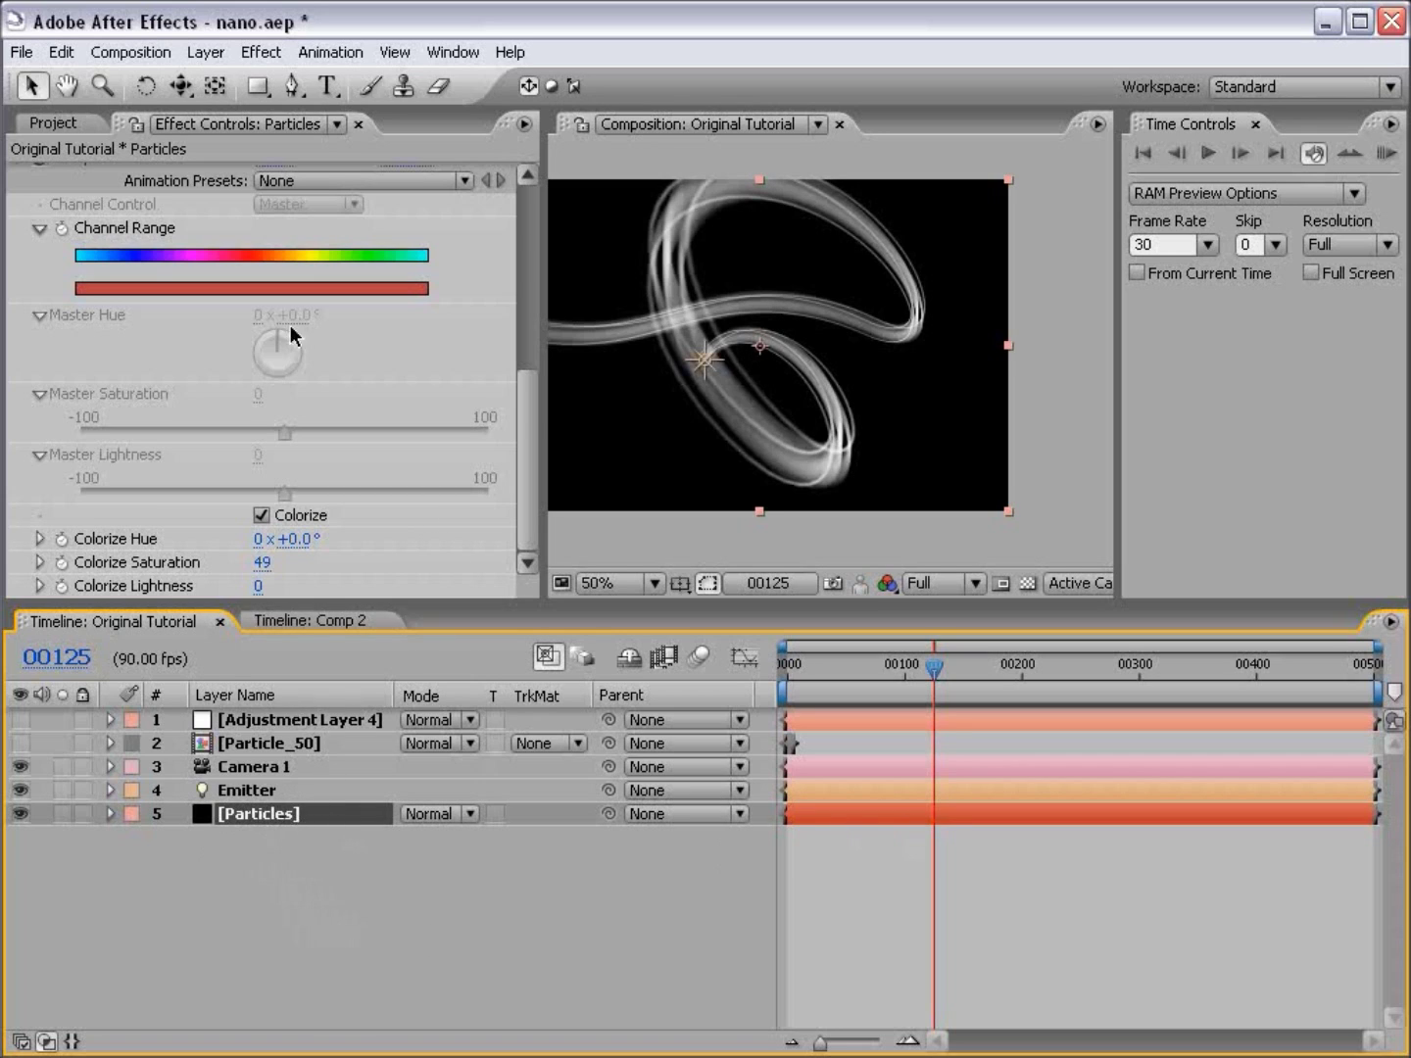
Step: Apply Colorama to the Particles layer and enlarge the effect and preview panels
{"action": "left_click", "coordinate": [260, 52]}
{"action": "mouse_move", "coordinate": [472, 286]}
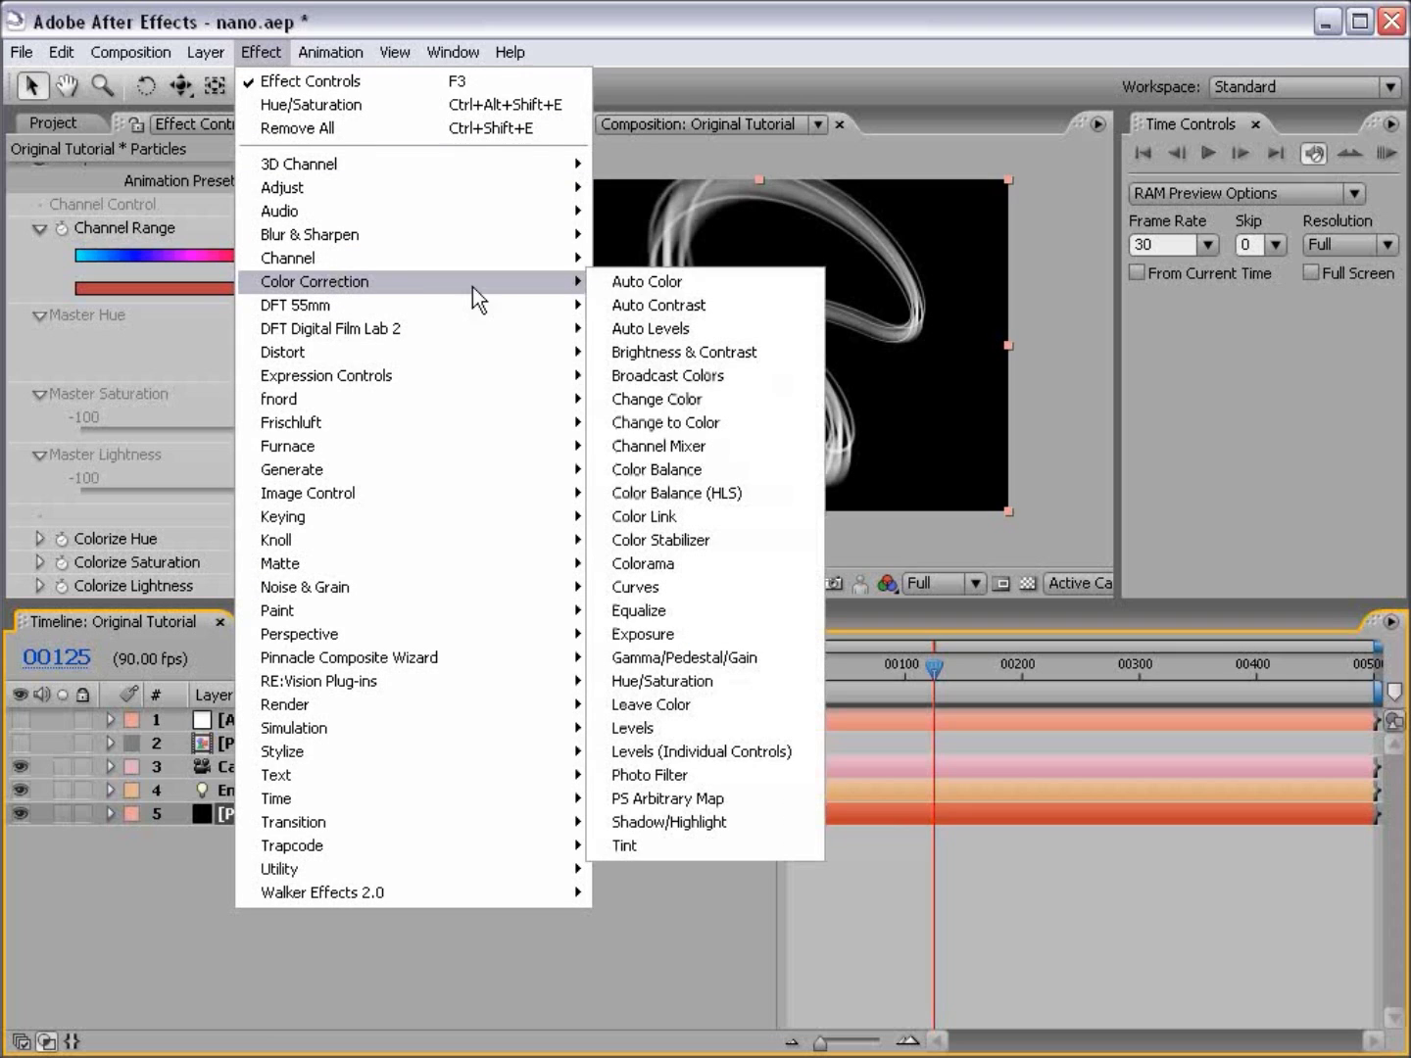
{"action": "left_click", "coordinate": [693, 567]}
{"action": "left_click_drag", "start_coordinate": [480, 608], "coordinate": [498, 808]}
Step: Delete the Hue/Saturation effect and collapse the Particular settings
{"action": "scroll", "coordinate": [65, 355], "scroll_direction": "up", "scroll_amount": 3}
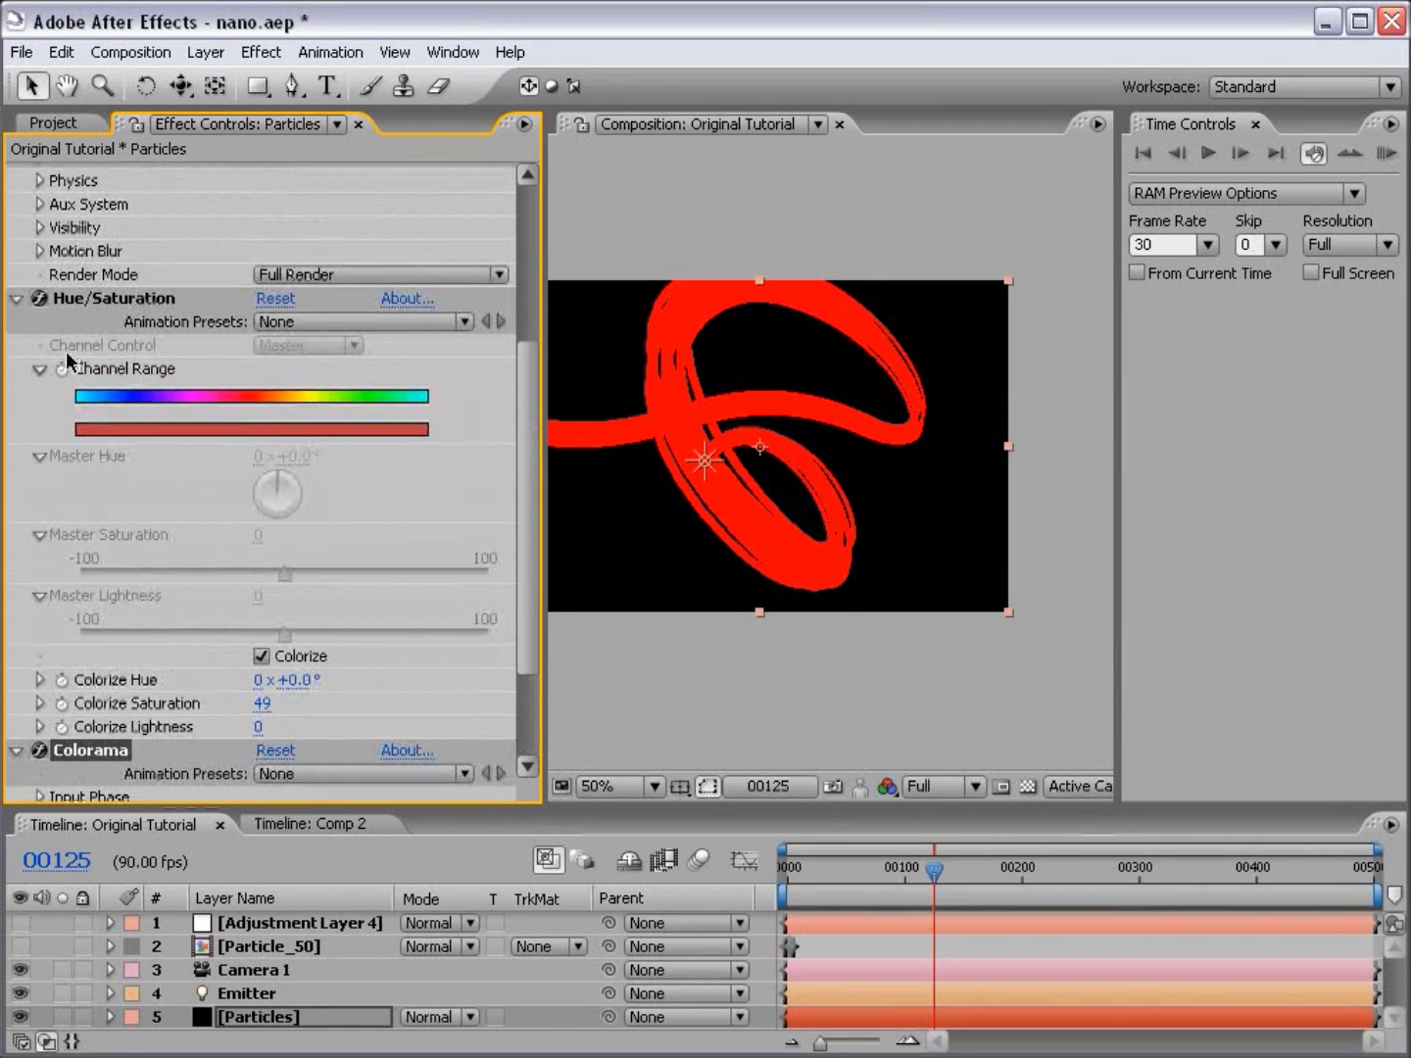
{"action": "left_click", "coordinate": [101, 299]}
{"action": "key", "text": "Delete"}
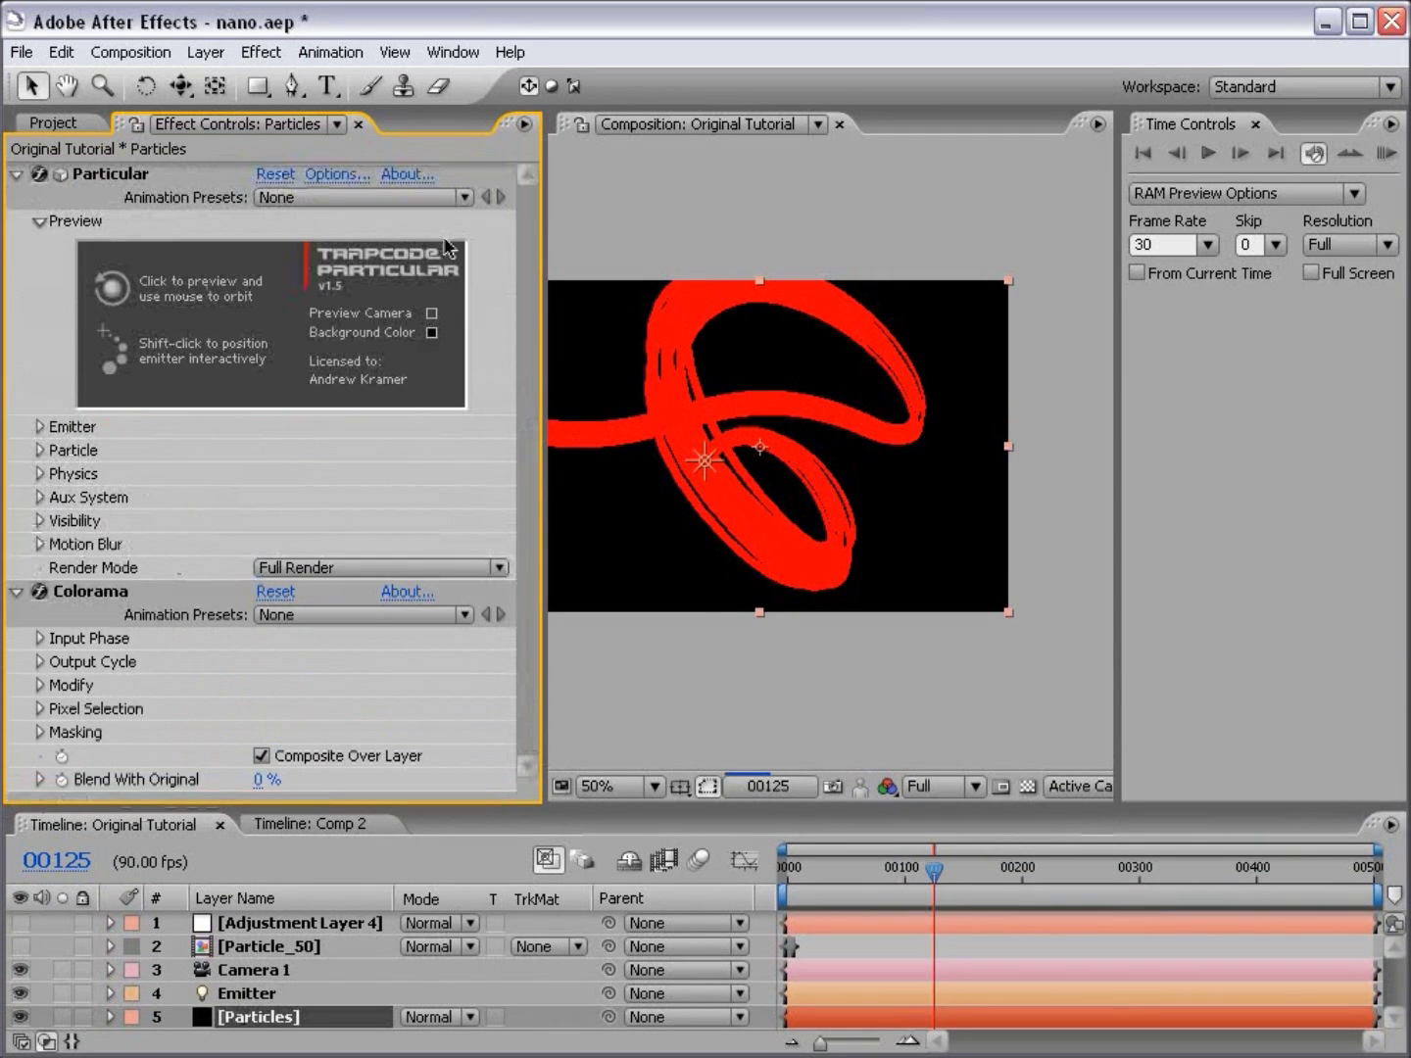
{"action": "left_click", "coordinate": [17, 175]}
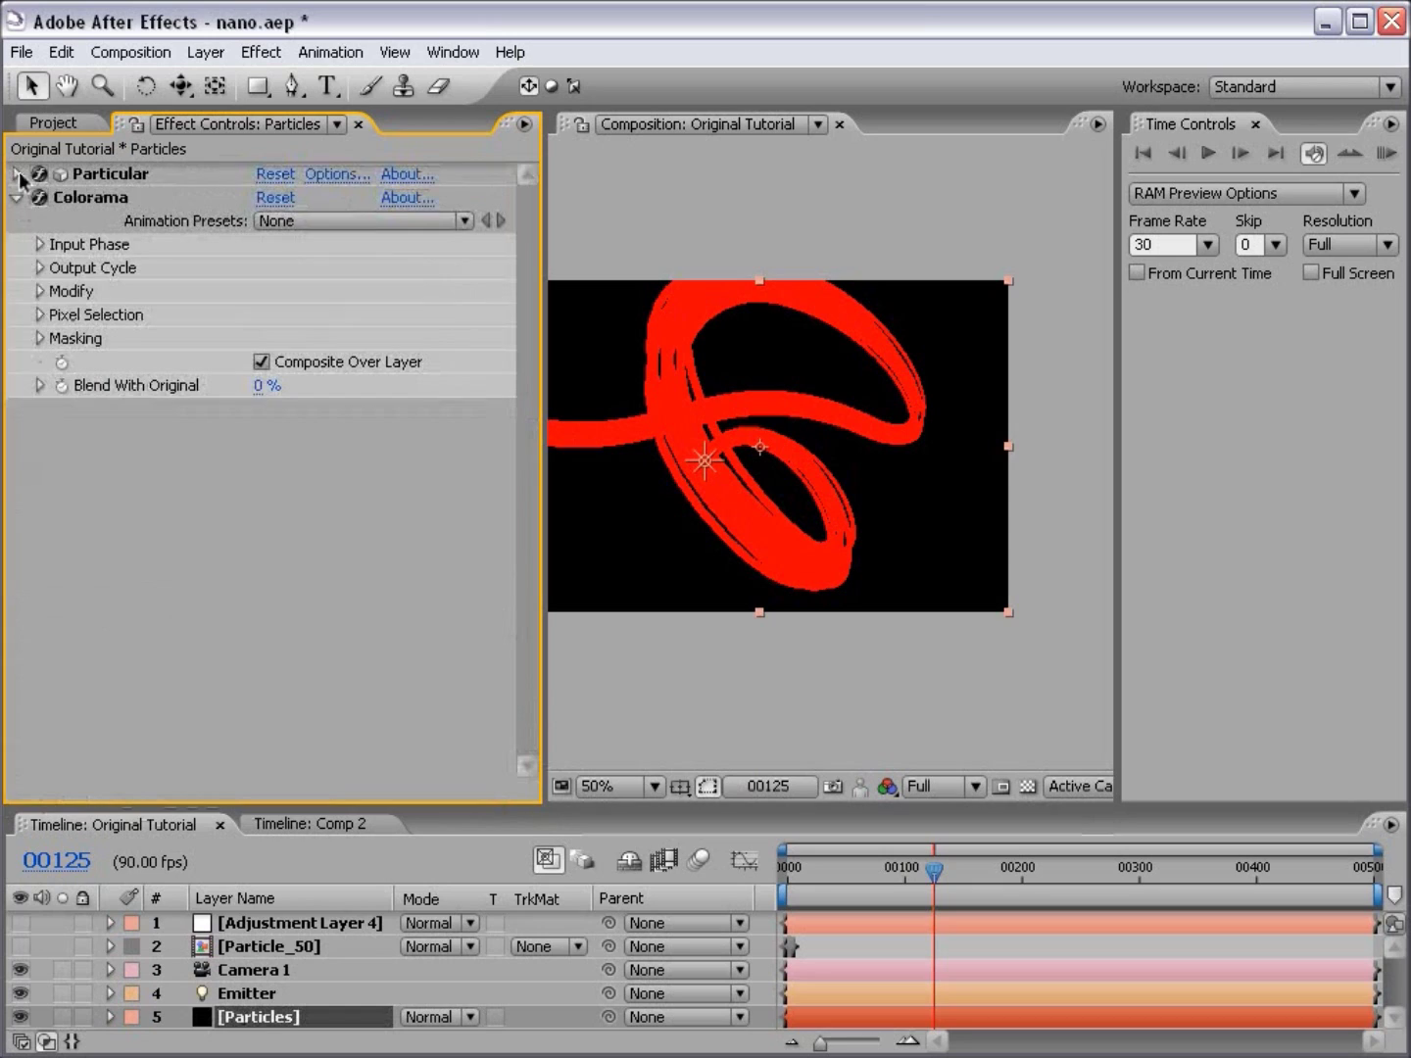
Step: Expand Colorama's Input Phase and Output Cycle and set Get Phase From to Alpha
{"action": "left_click", "coordinate": [39, 245]}
{"action": "left_click", "coordinate": [40, 440]}
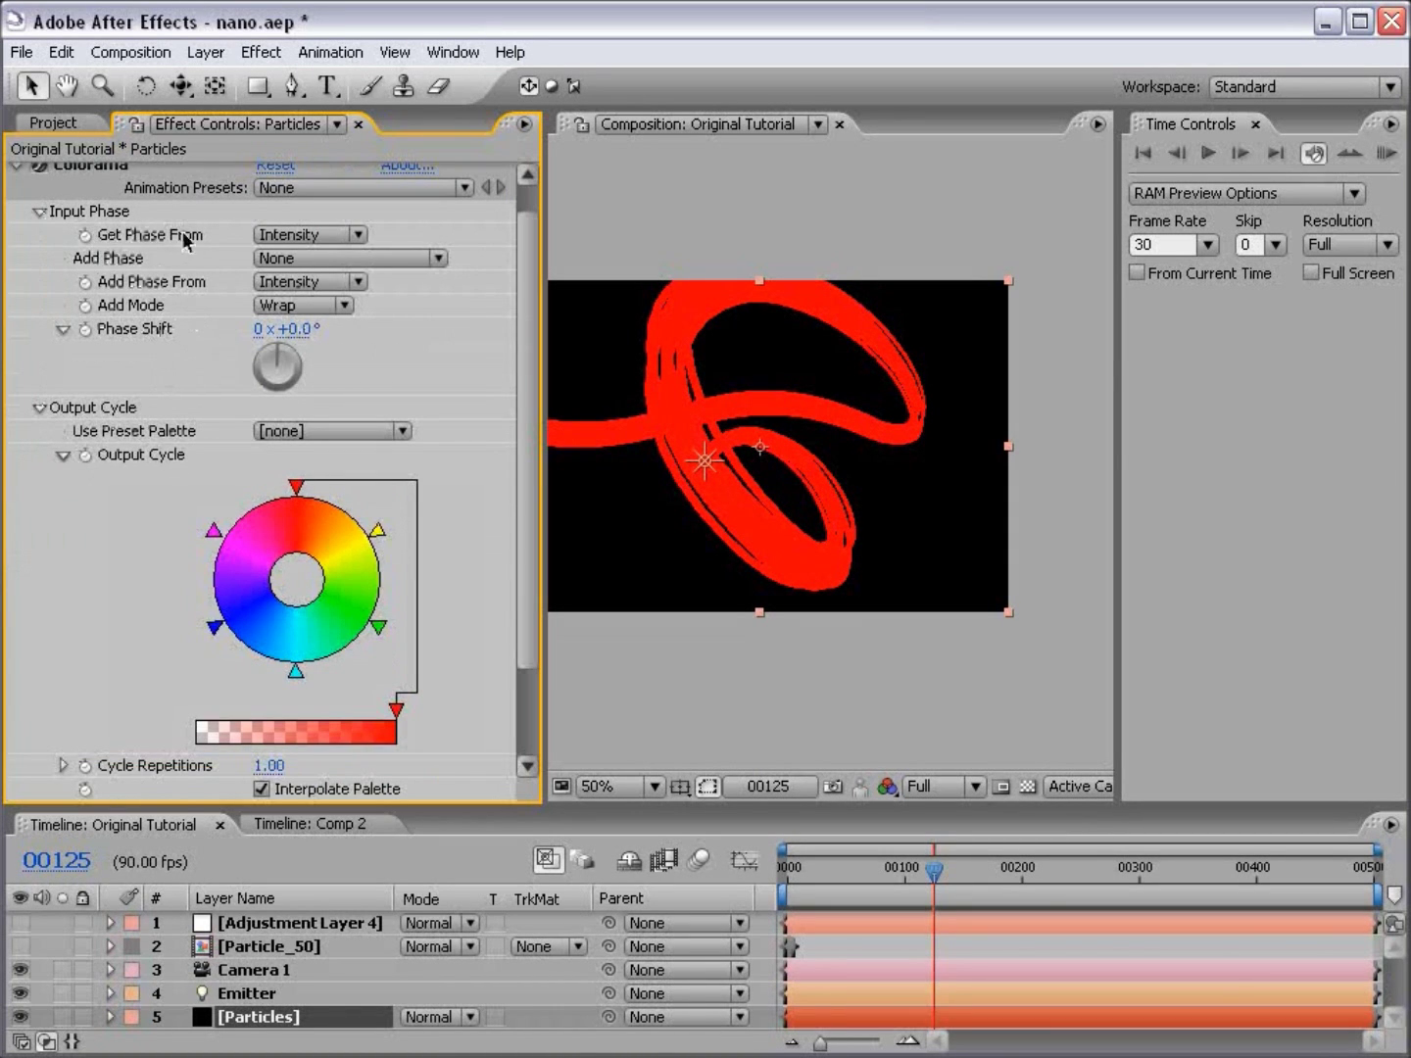
{"action": "left_click", "coordinate": [303, 236]}
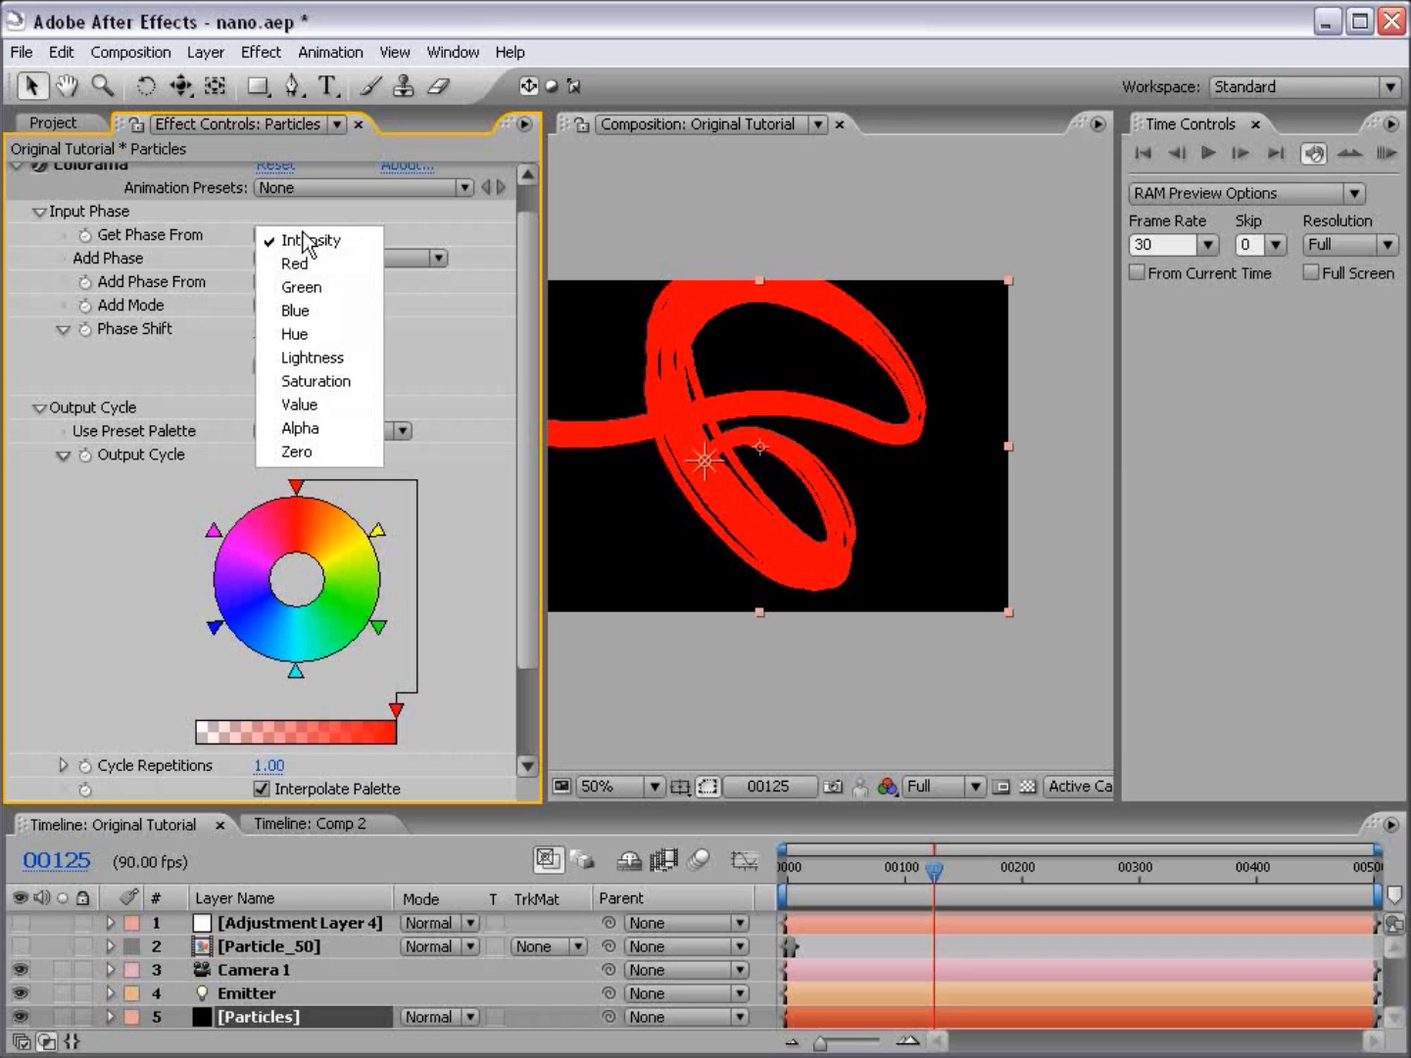
{"action": "left_click", "coordinate": [333, 441]}
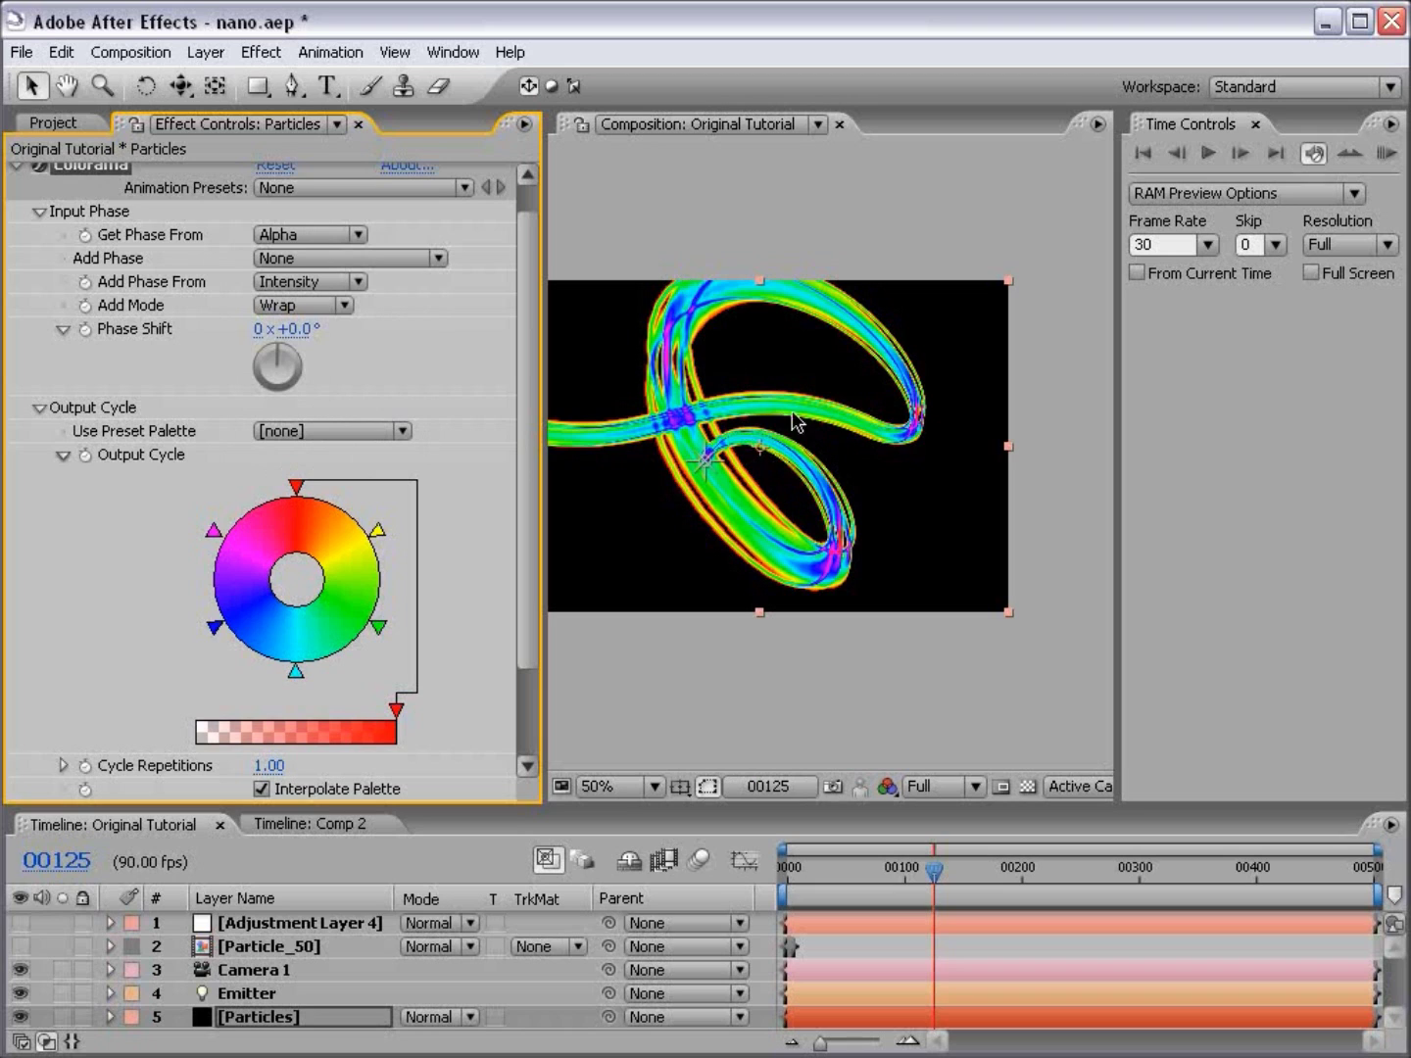
{"action": "scroll", "coordinate": [832, 465], "scroll_direction": "up", "scroll_amount": 2}
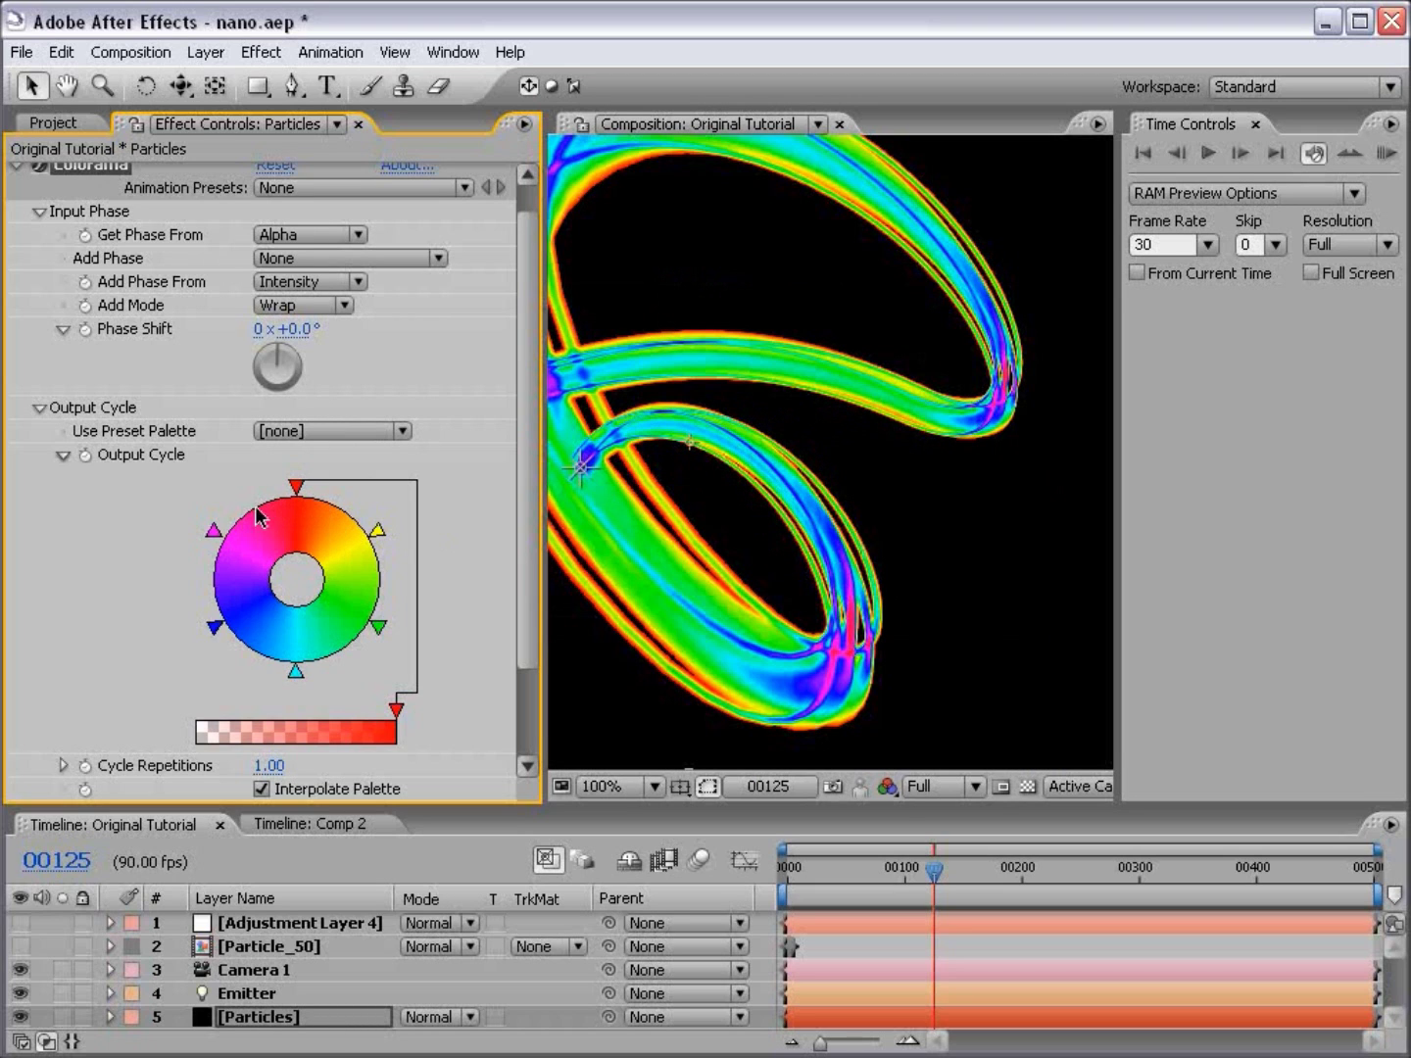
{"action": "key", "text": "h"}
{"action": "left_click_drag", "start_coordinate": [648, 380], "coordinate": [855, 402]}
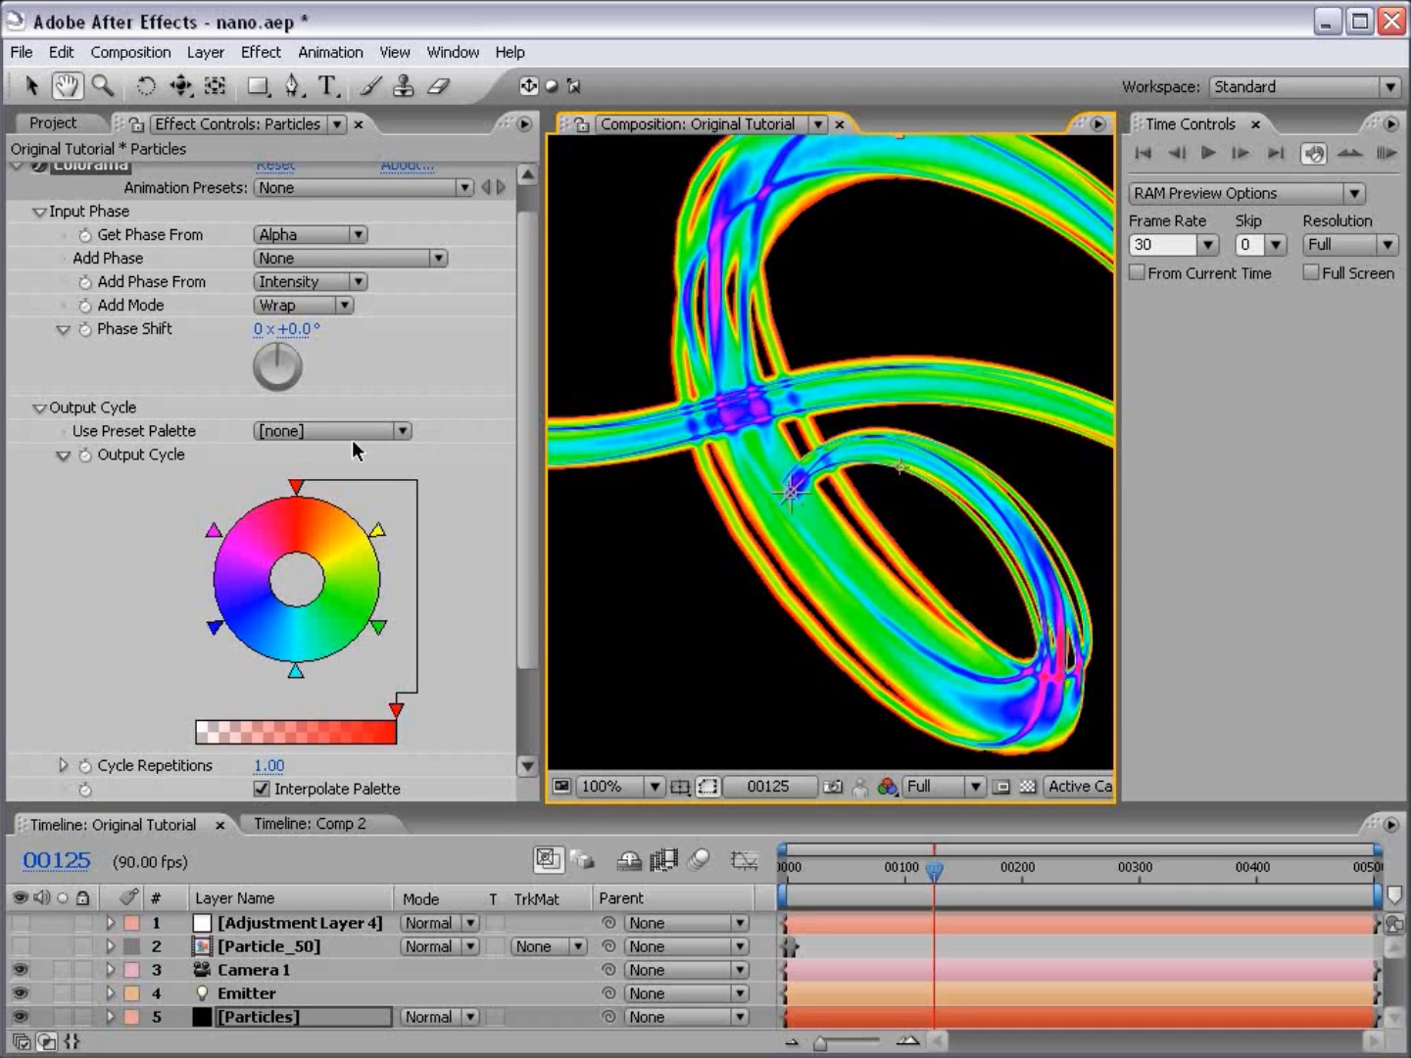
Step: Apply the Alpha Ramp preset palette and set its top cycle marker to black
{"action": "left_click", "coordinate": [279, 431]}
{"action": "left_click", "coordinate": [342, 463]}
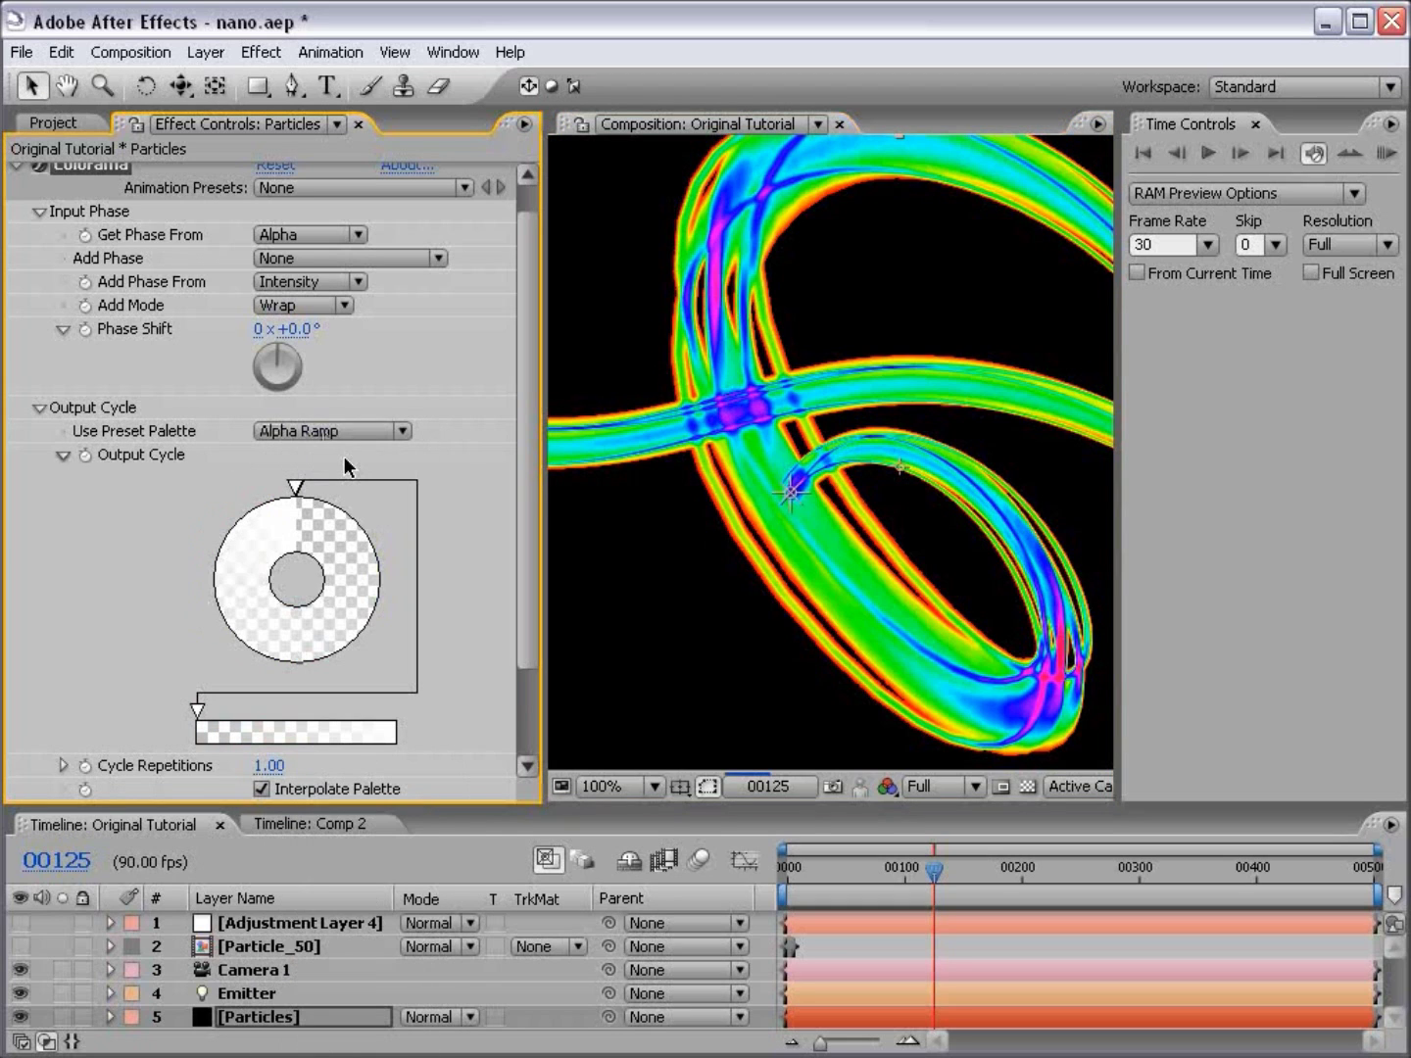
{"action": "left_click", "coordinate": [293, 489]}
{"action": "mouse_move", "coordinate": [296, 488]}
{"action": "left_mouse_down"}
{"action": "mouse_move", "coordinate": [324, 488]}
{"action": "mouse_move", "coordinate": [288, 489]}
{"action": "mouse_move", "coordinate": [292, 500]}
{"action": "mouse_move", "coordinate": [290, 488]}
{"action": "left_mouse_up"}
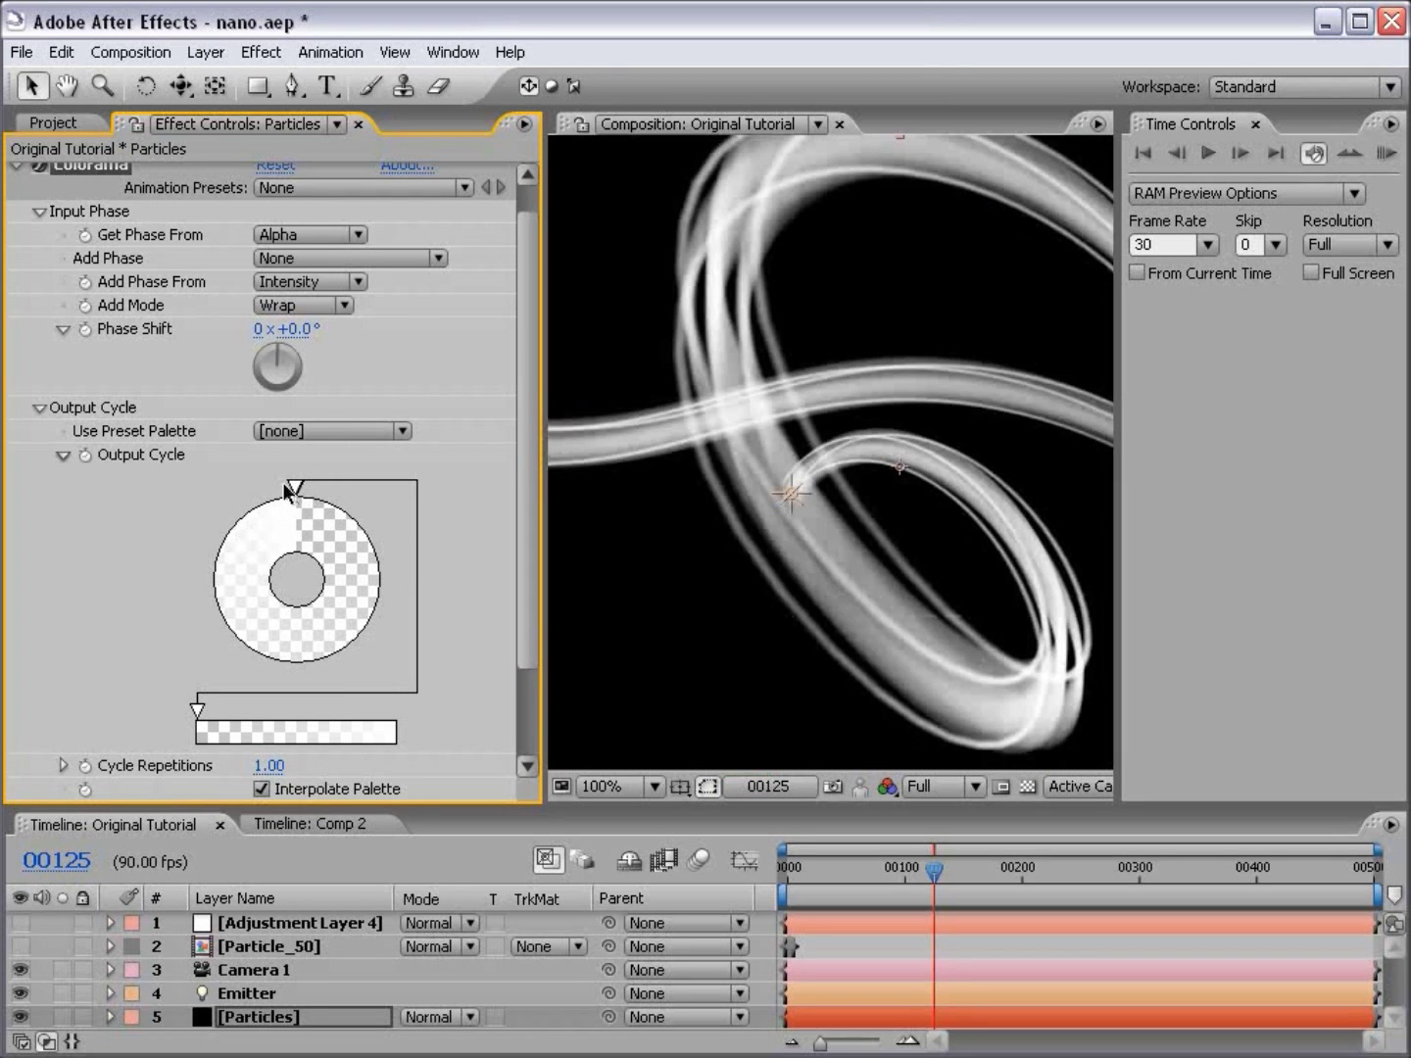
{"action": "left_click", "coordinate": [284, 432]}
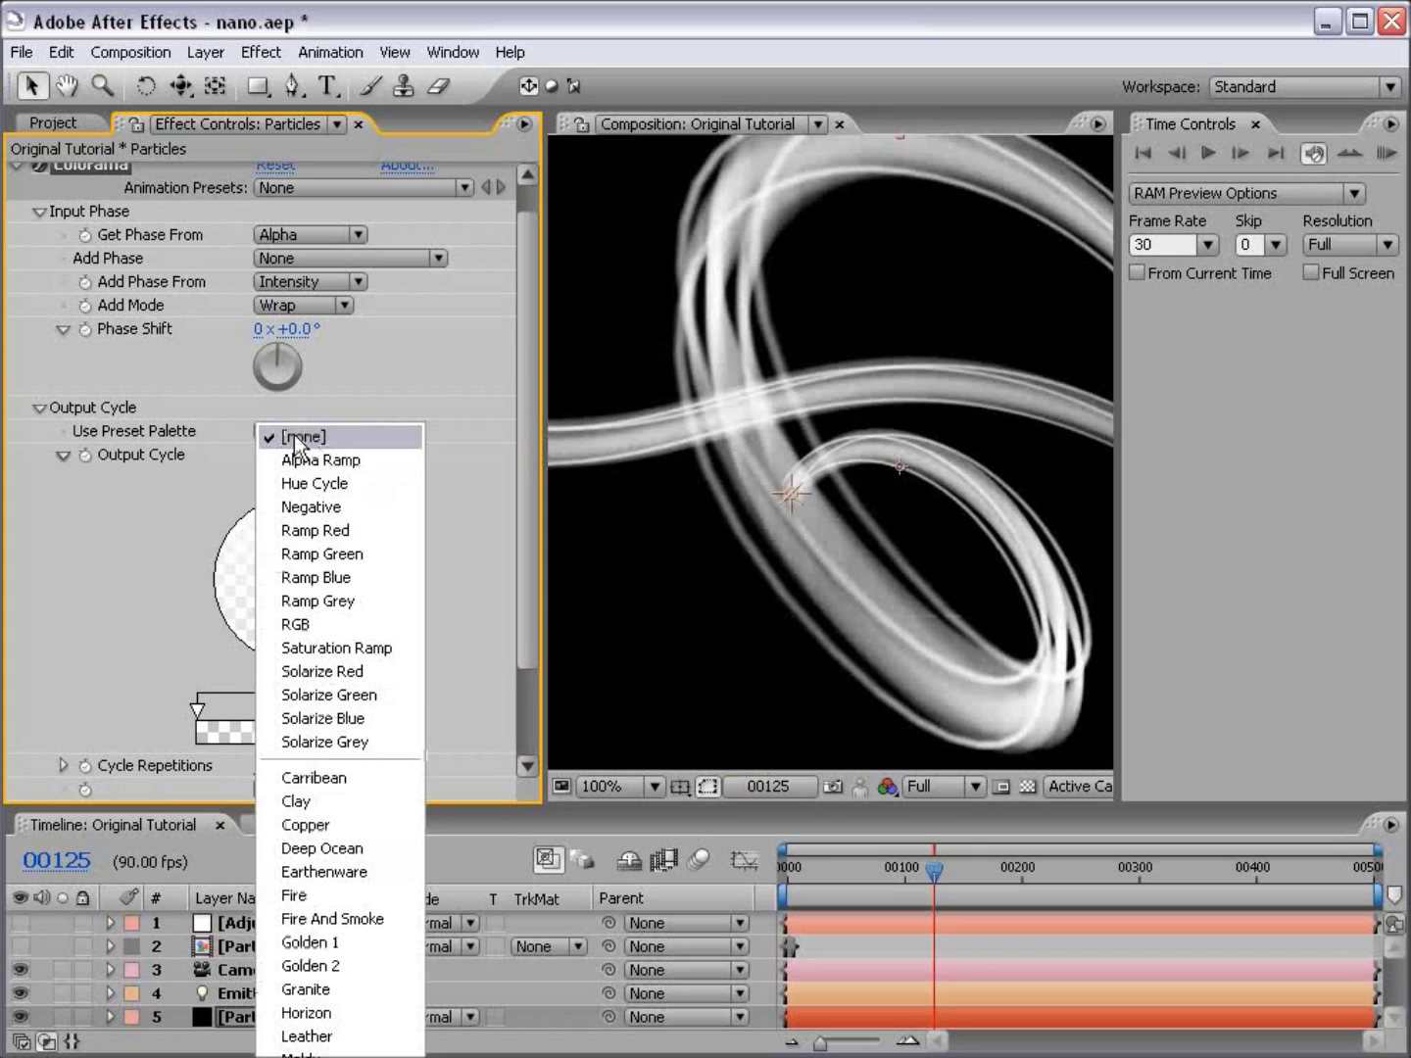
{"action": "left_click", "coordinate": [393, 458]}
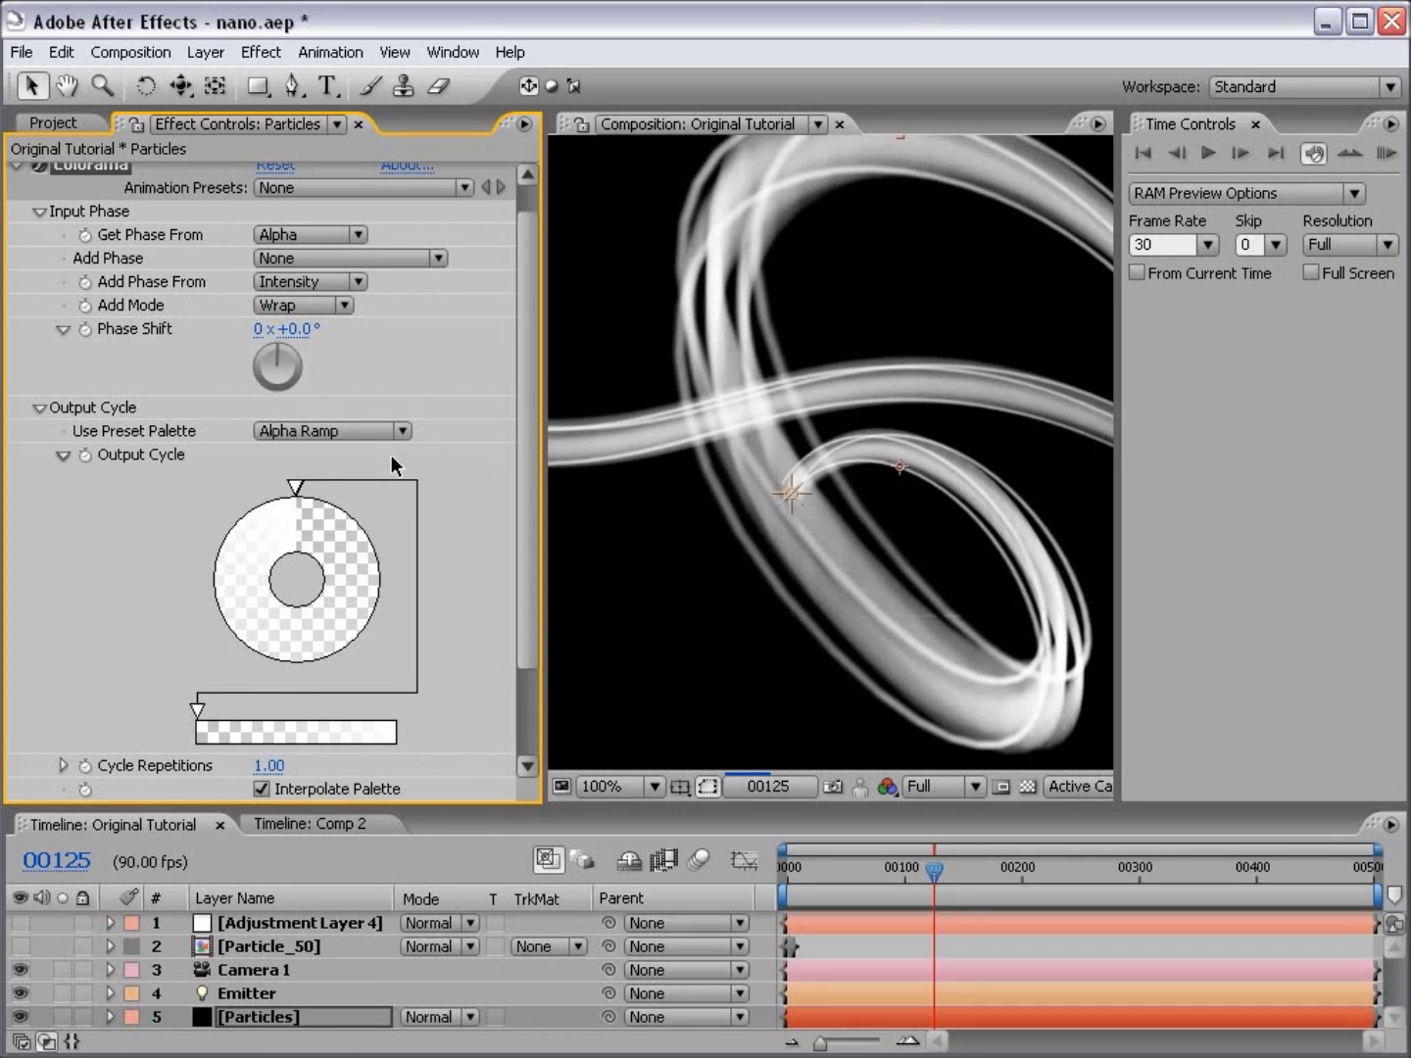
{"action": "double_click", "coordinate": [302, 489]}
{"action": "left_click", "coordinate": [38, 385]}
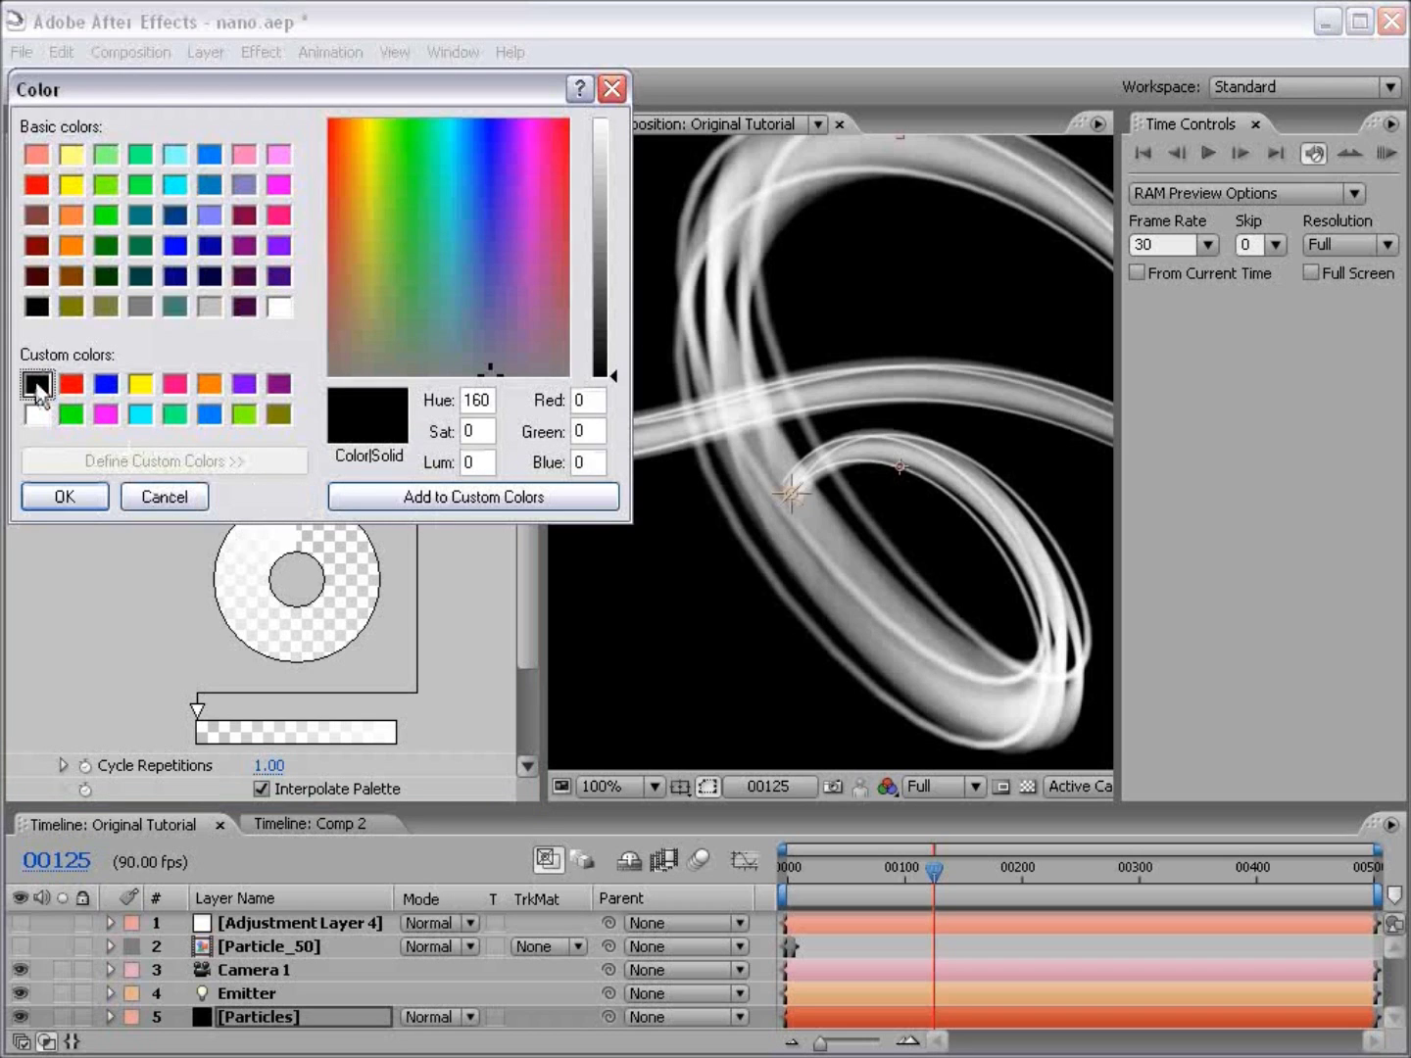
{"action": "left_click", "coordinate": [63, 497]}
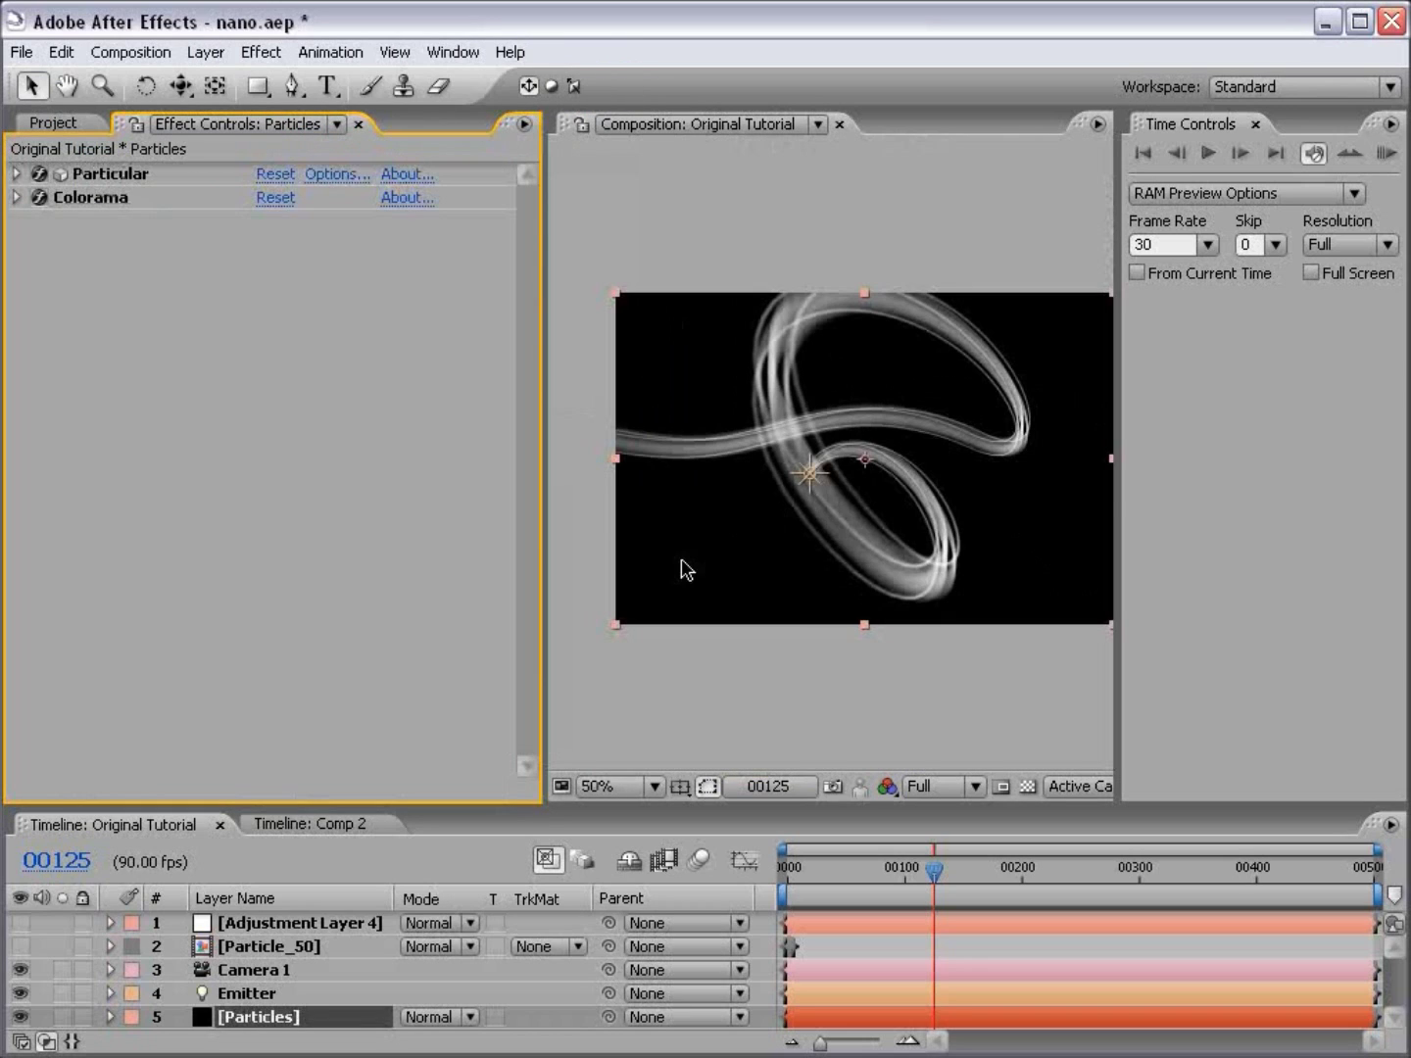
Step: Add Hue/Saturation with Colorize on, hue -140° and saturation 100 to turn the streak blue
{"action": "left_click", "coordinate": [260, 52]}
{"action": "mouse_move", "coordinate": [340, 285]}
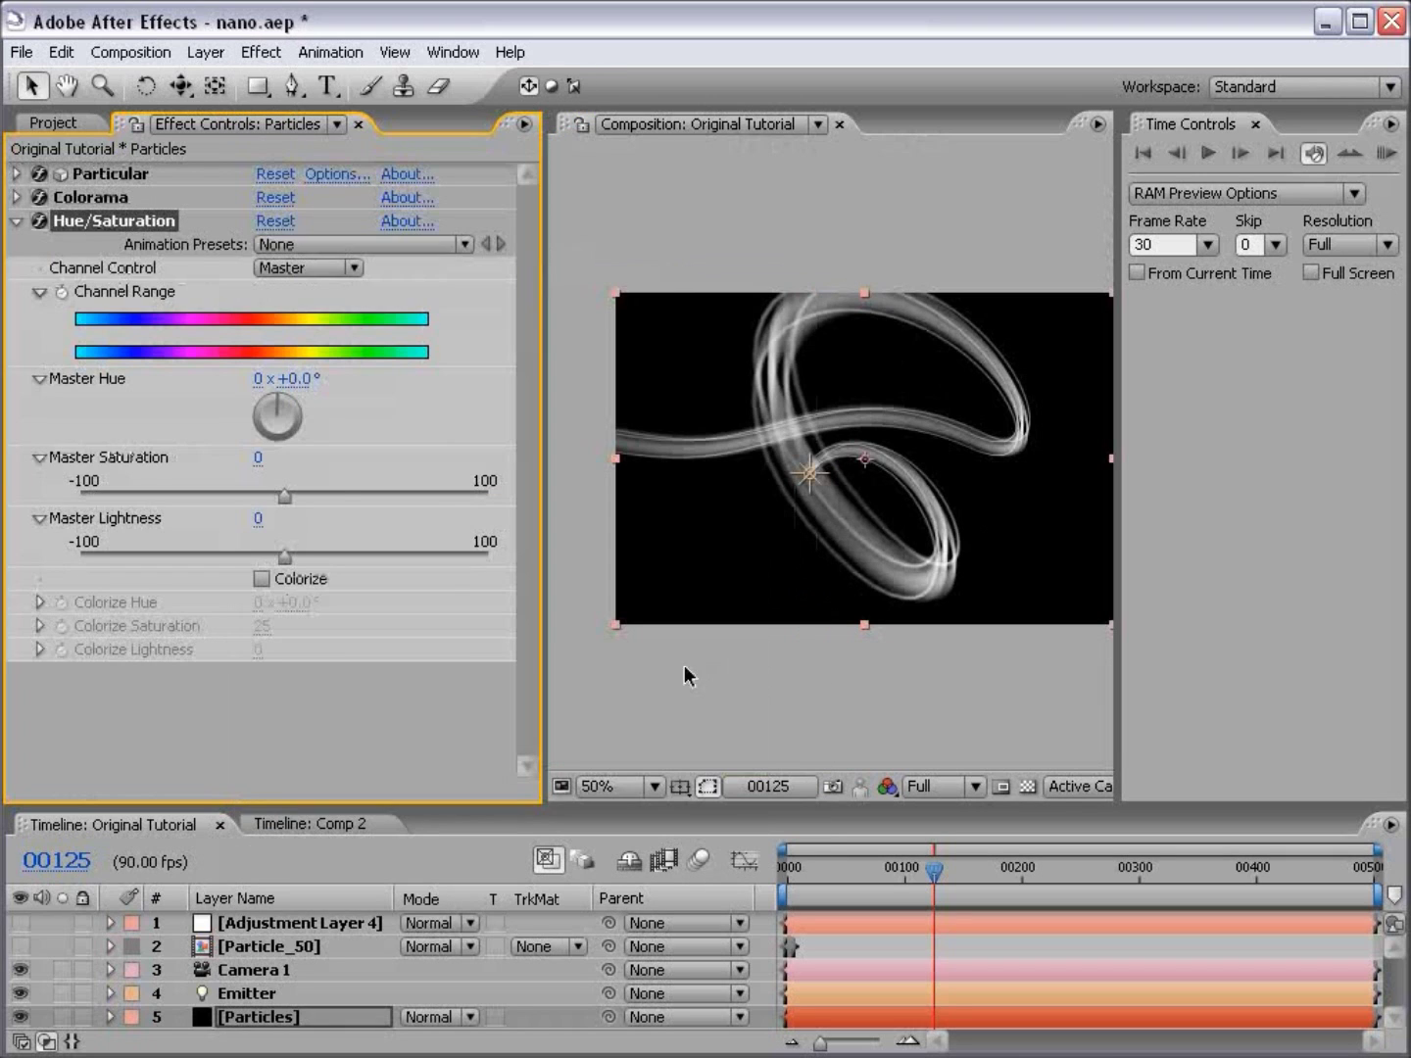
{"action": "left_click", "coordinate": [260, 577]}
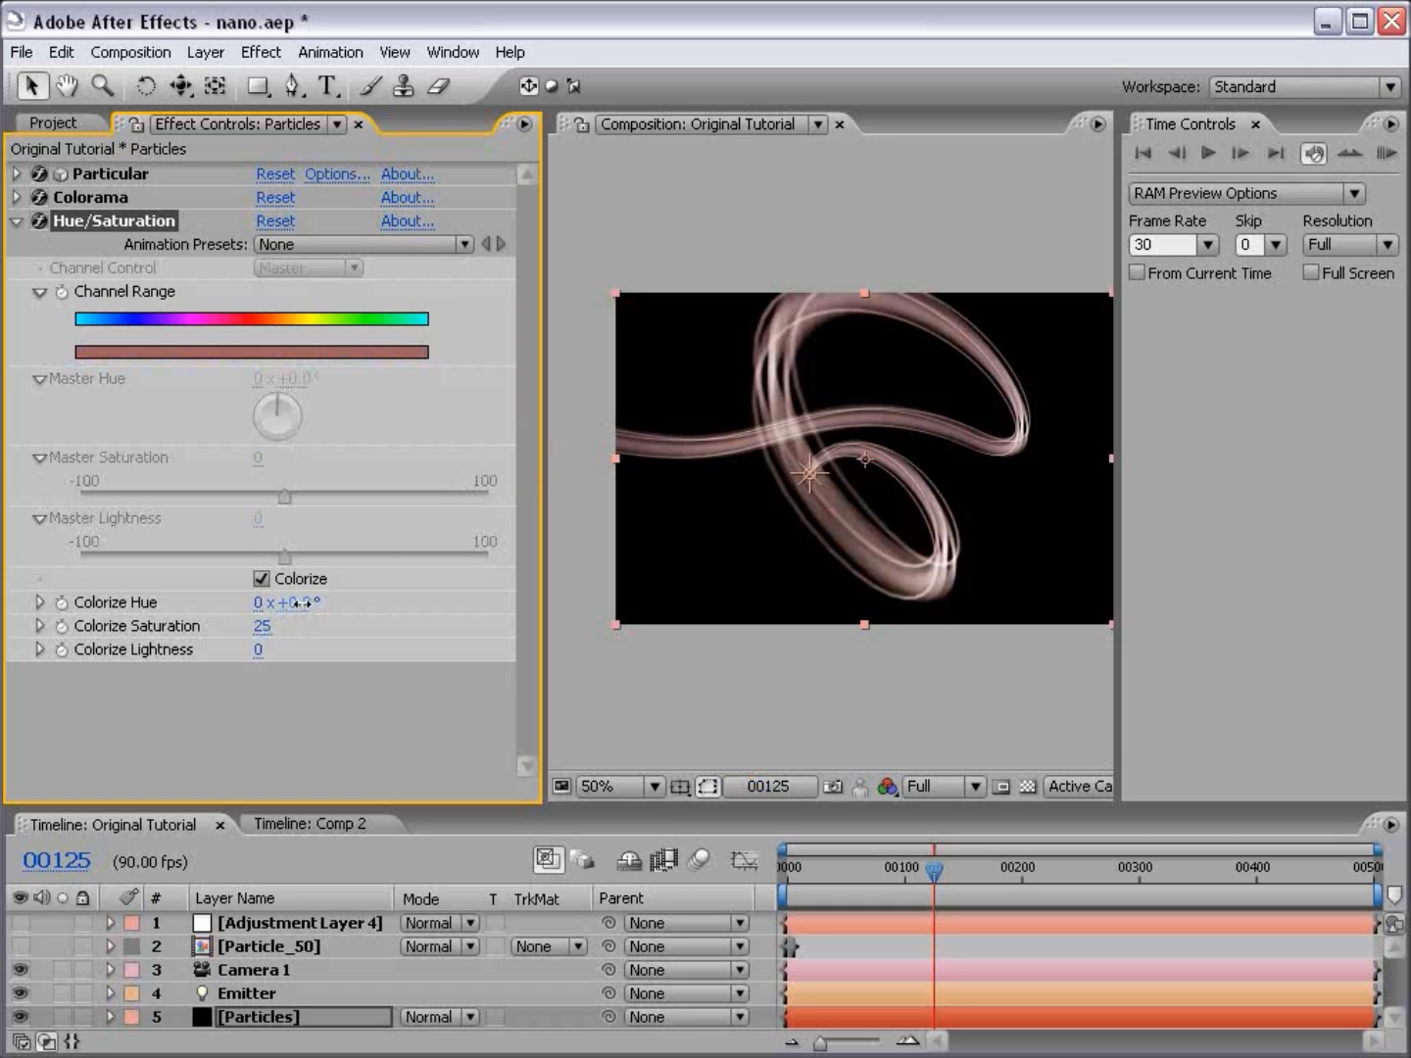
{"action": "left_click_drag", "start_coordinate": [301, 604], "coordinate": [232, 604]}
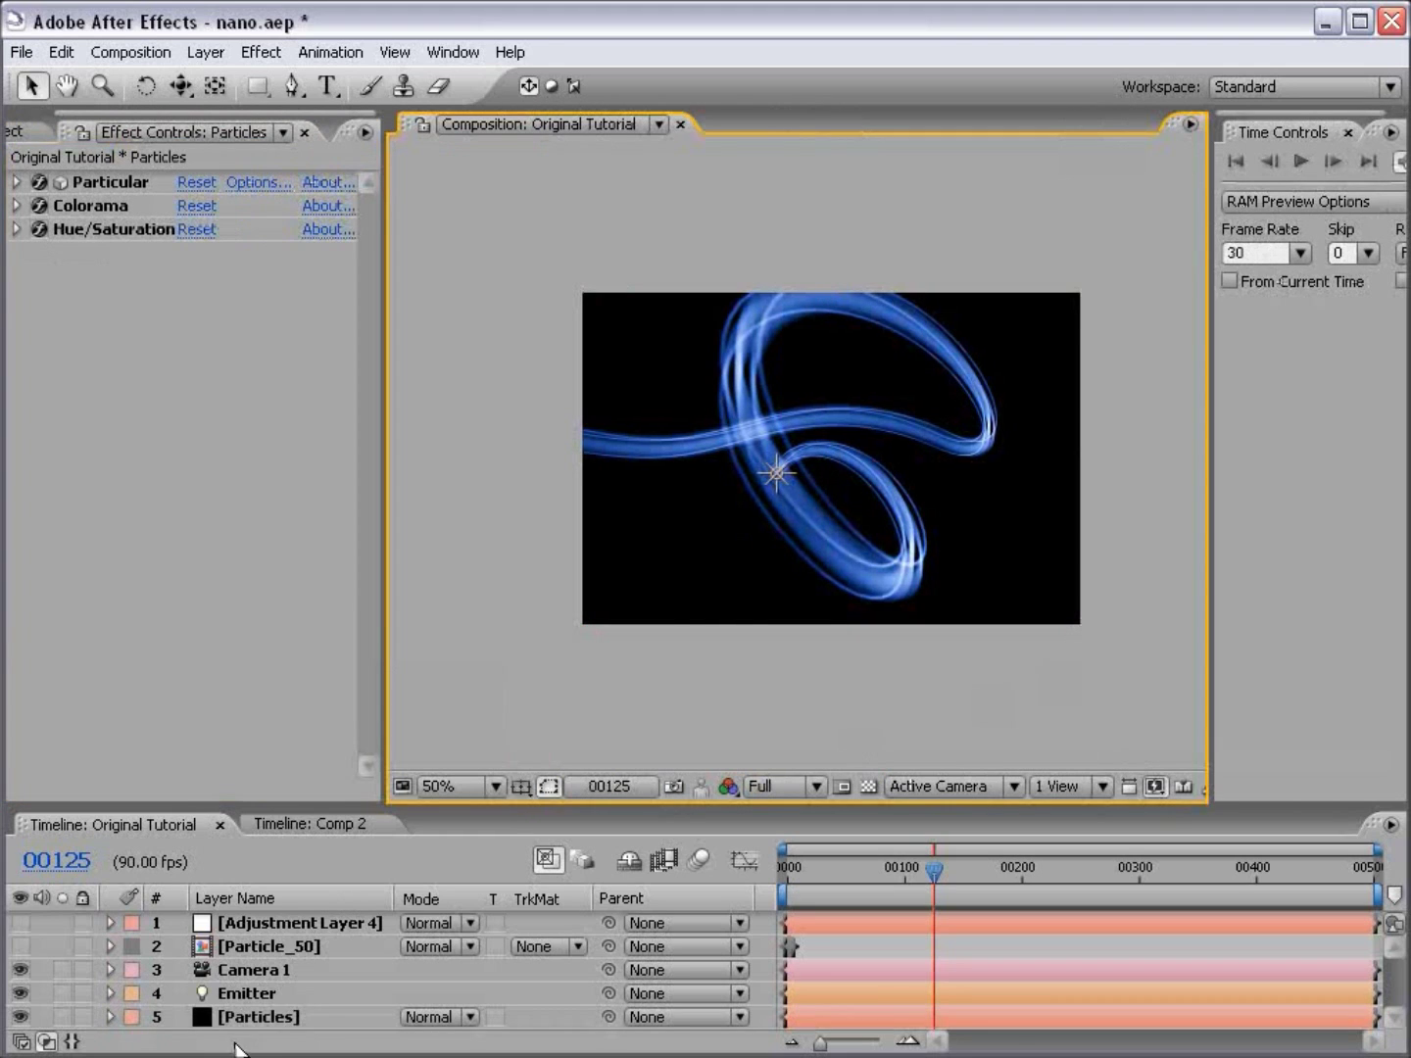
Step: Add a Stylize > Glow to the Particles layer with Glow Radius 30
{"action": "left_click", "coordinate": [248, 1020]}
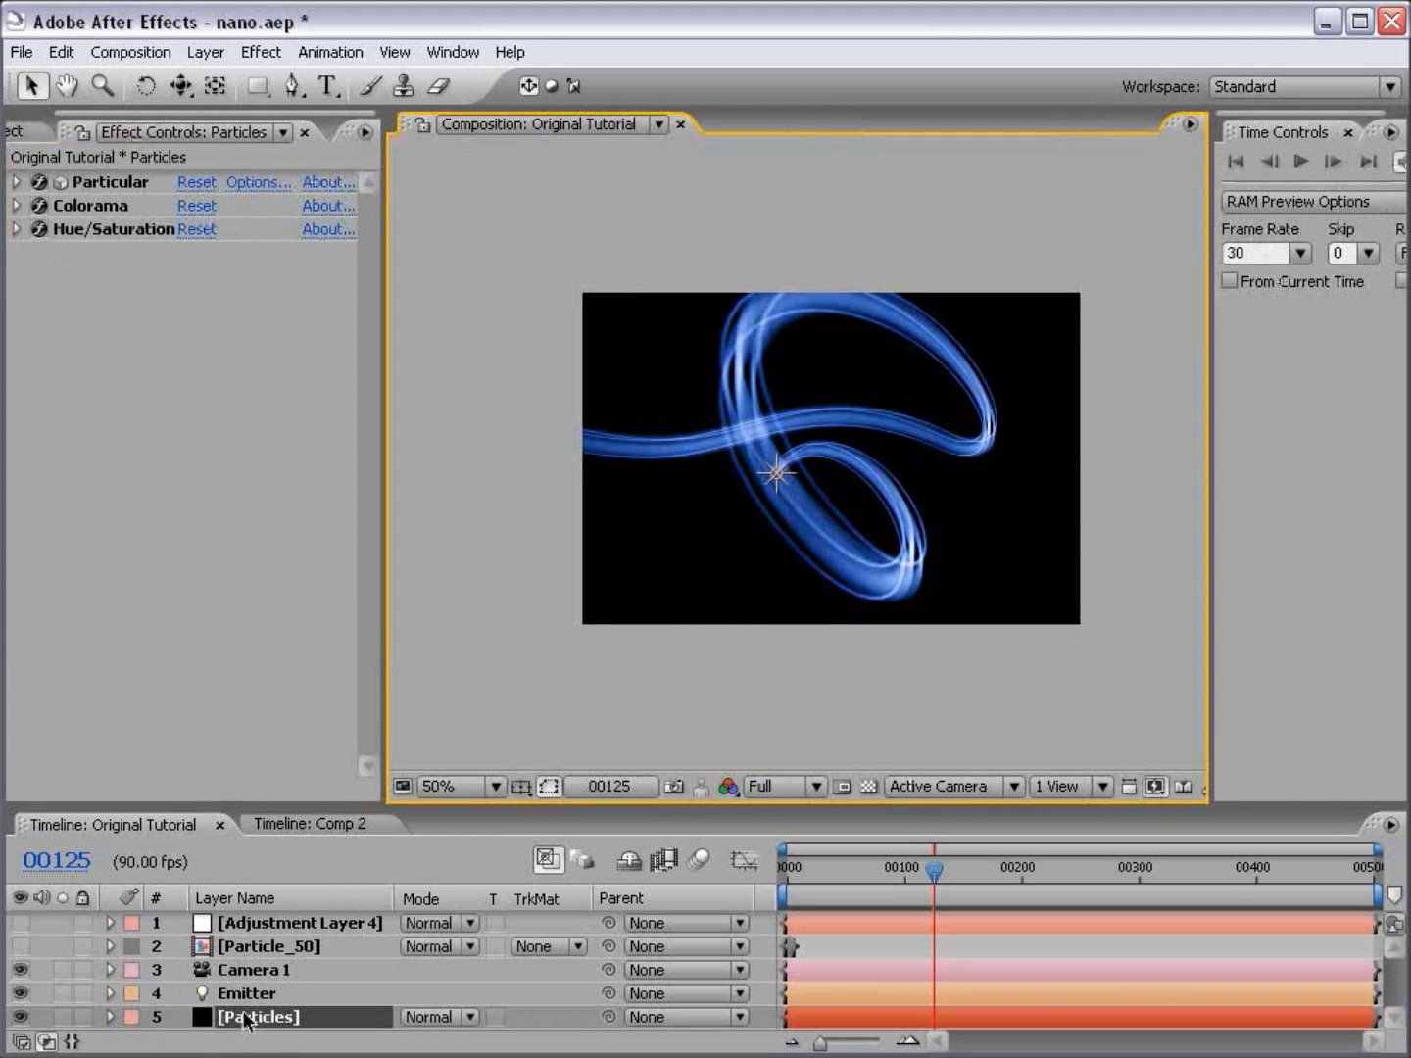
{"action": "left_click", "coordinate": [259, 52]}
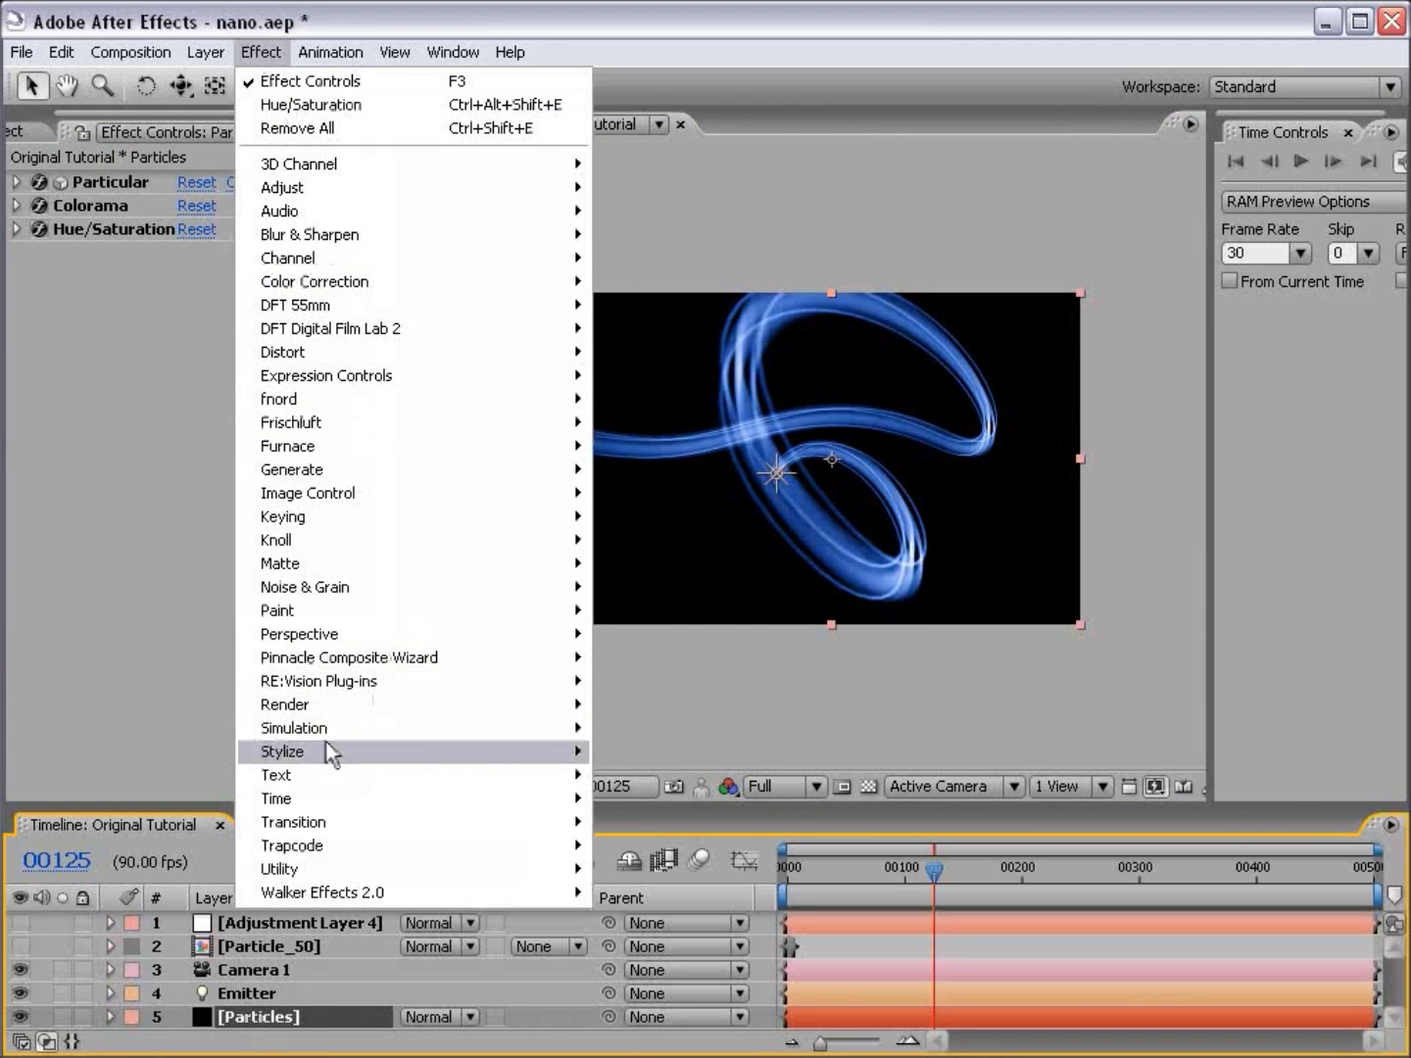
{"action": "mouse_move", "coordinate": [322, 752]}
{"action": "left_click", "coordinate": [641, 939]}
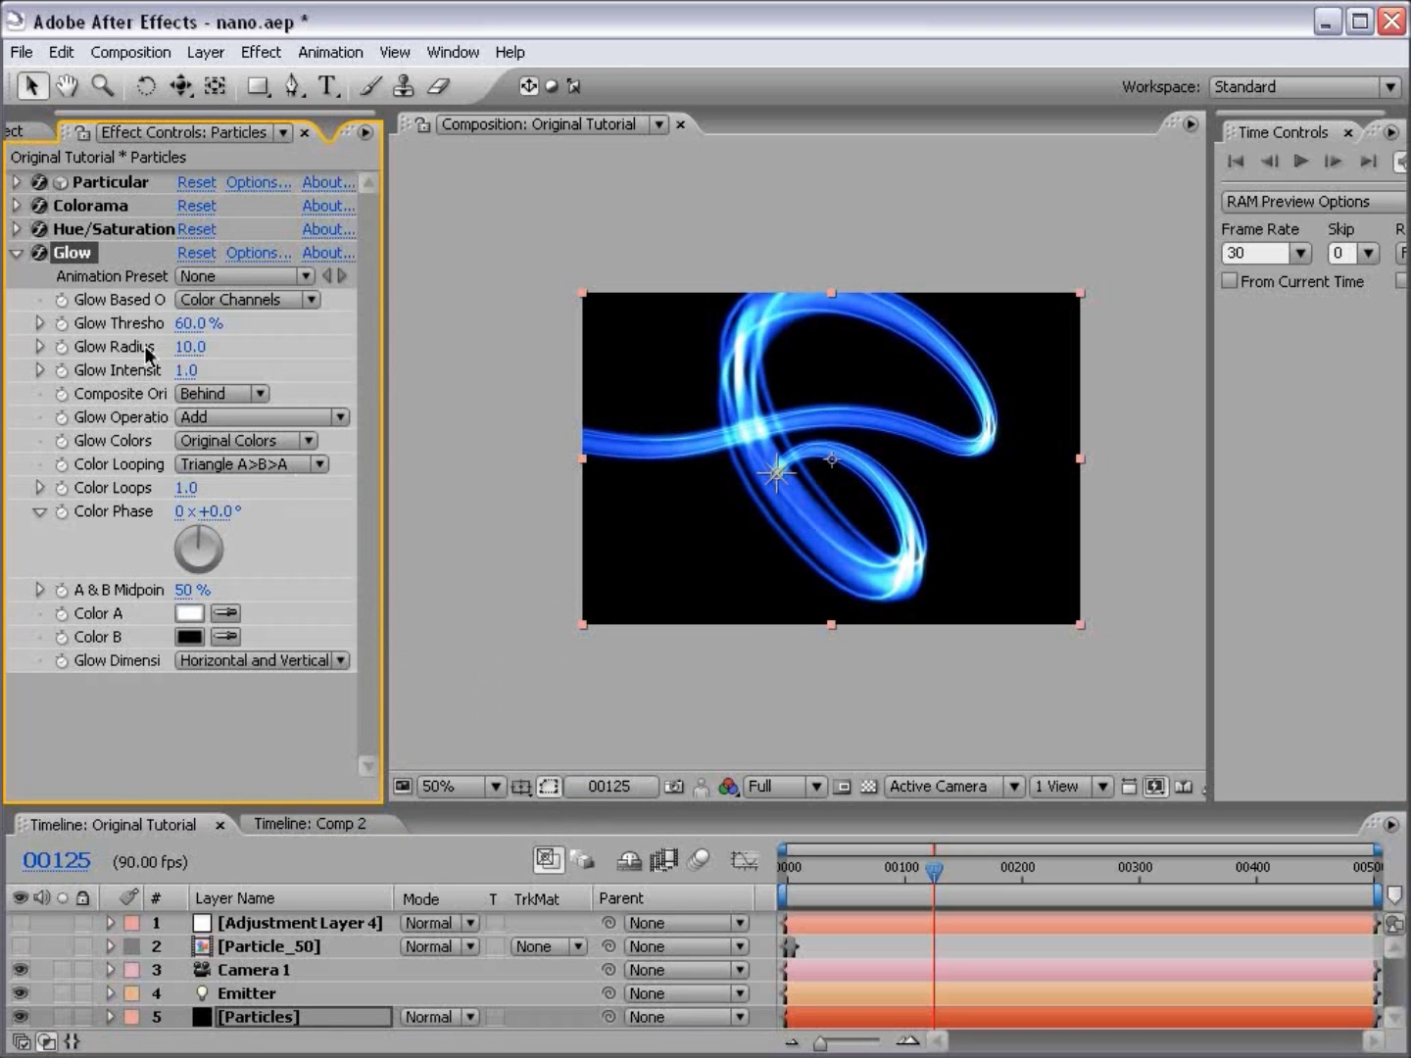
{"action": "left_click", "coordinate": [189, 347]}
{"action": "type", "text": "10"}
{"action": "key", "text": "BackSpace"}
{"action": "key", "text": "BackSpace"}
{"action": "type", "text": "30"}
{"action": "key", "text": "Return"}
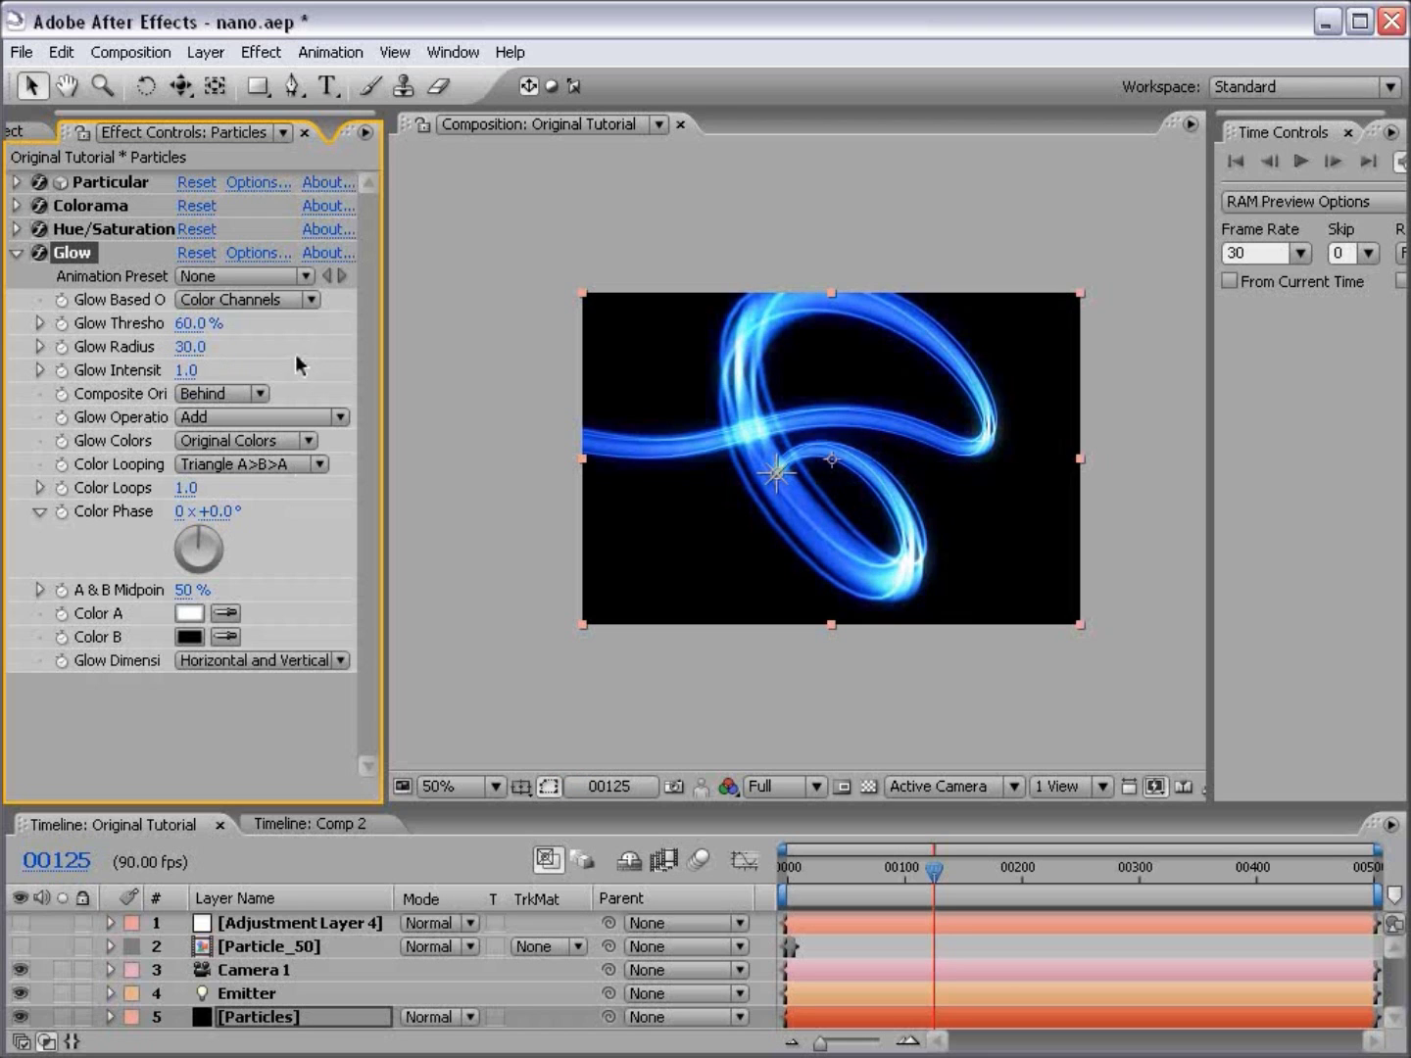
{"action": "scroll", "coordinate": [834, 677], "scroll_direction": "up", "scroll_amount": 2}
{"action": "scroll", "coordinate": [856, 578], "scroll_direction": "down", "scroll_amount": 2}
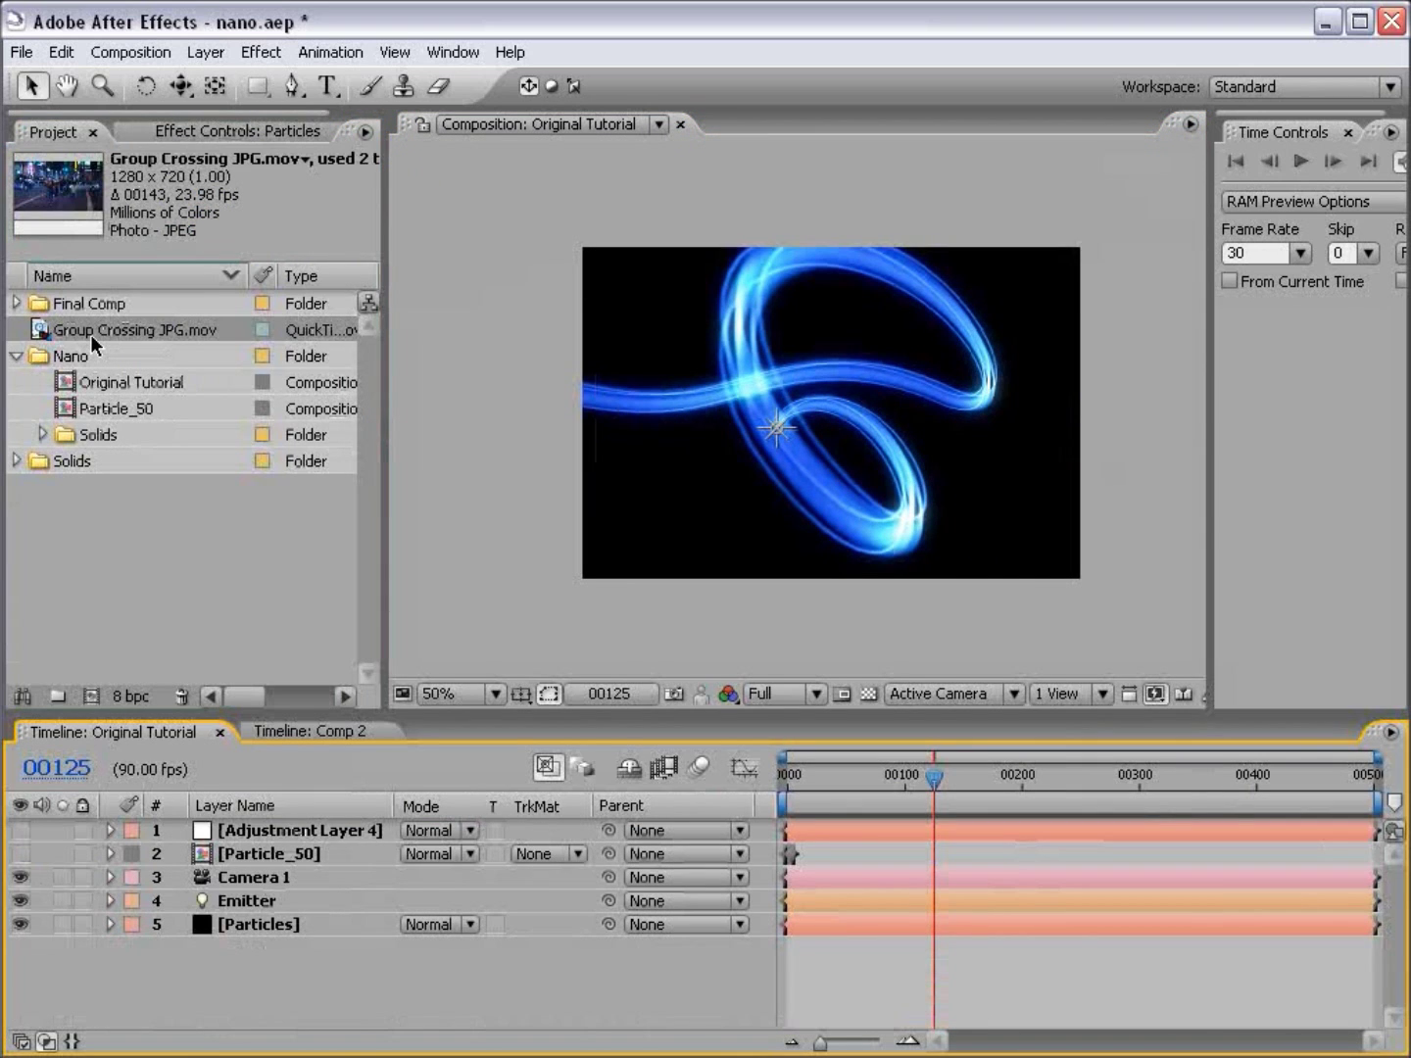
Step: Add Group Crossing JPG.mov beneath the streak layers and fit it to the comp height
{"action": "left_click_drag", "start_coordinate": [99, 331], "coordinate": [219, 943]}
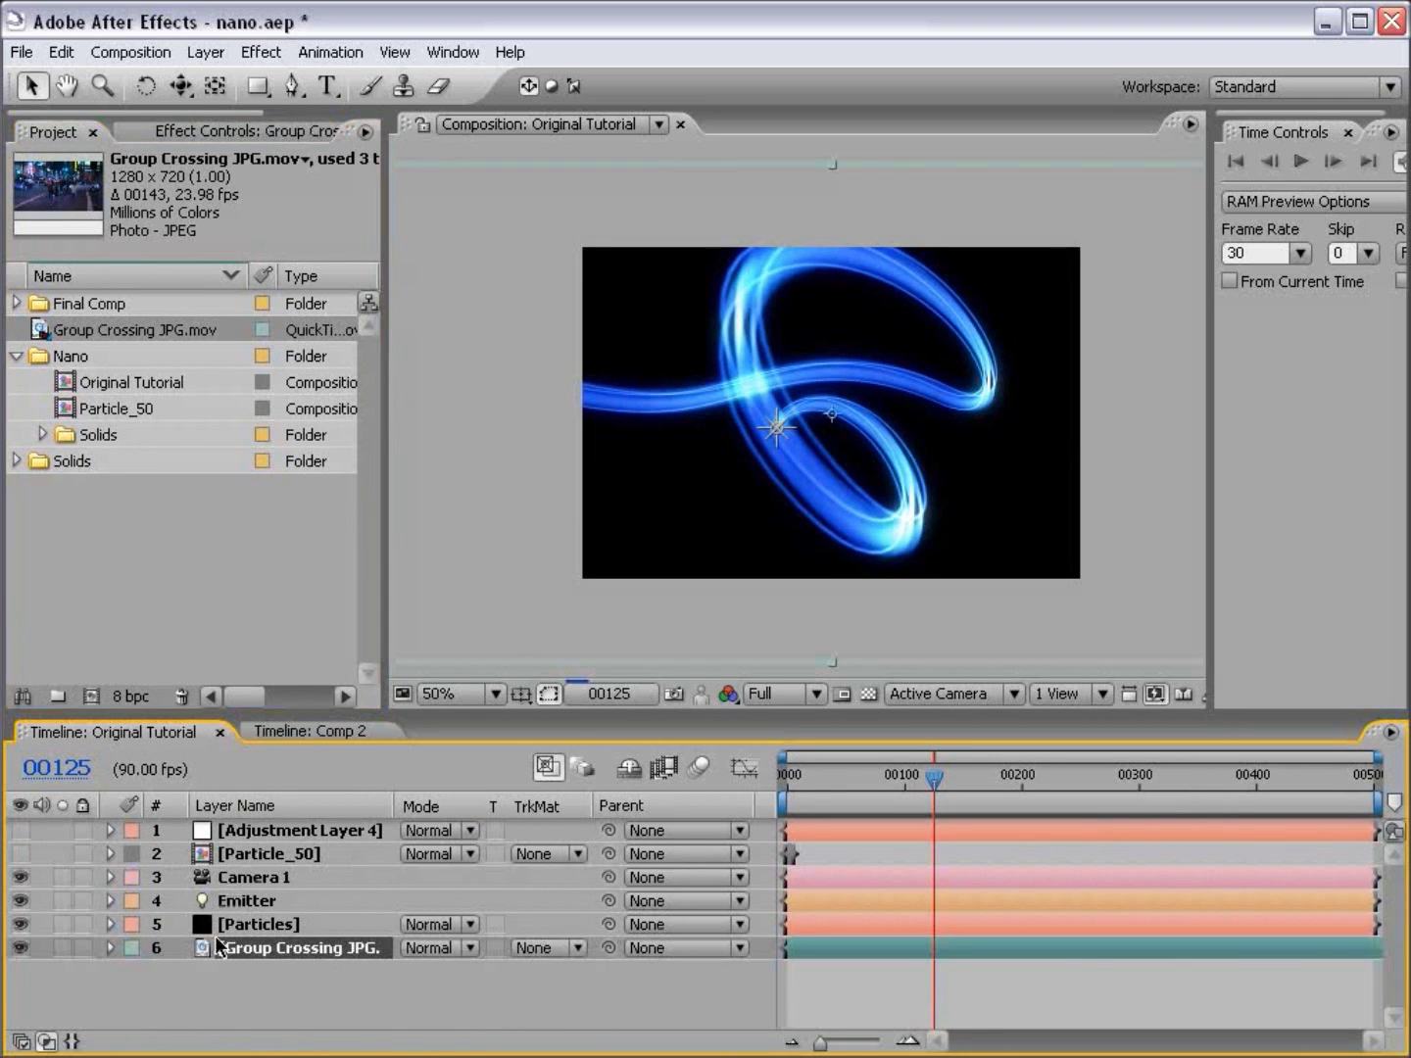
{"action": "scroll", "coordinate": [775, 421], "scroll_direction": "down", "scroll_amount": 2}
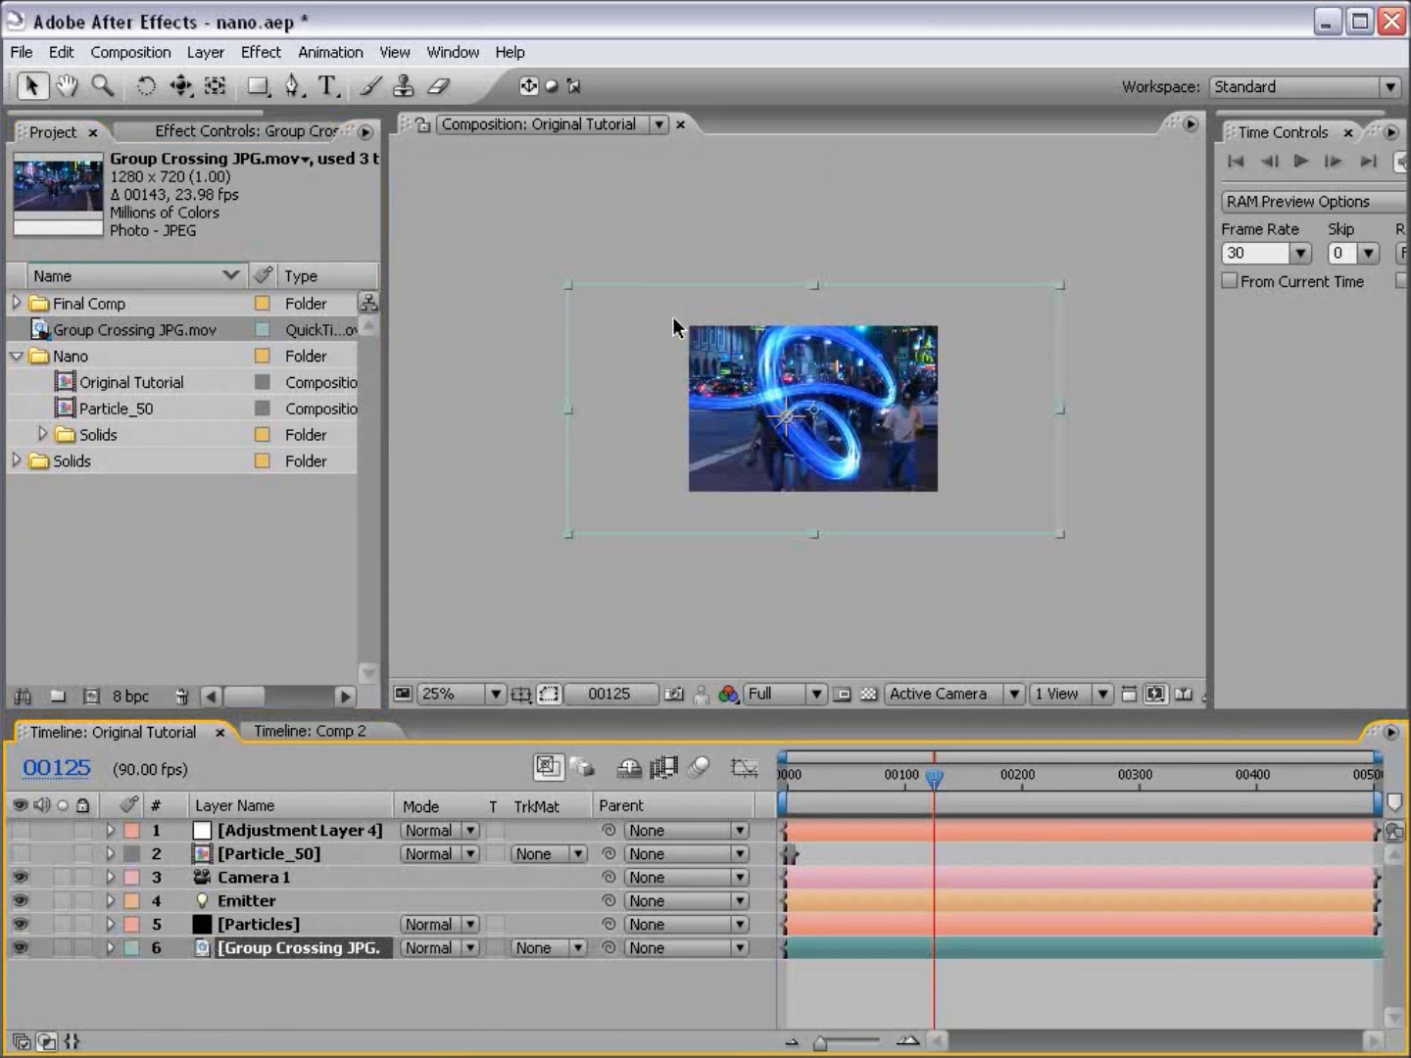
{"action": "right_click", "coordinate": [598, 342]}
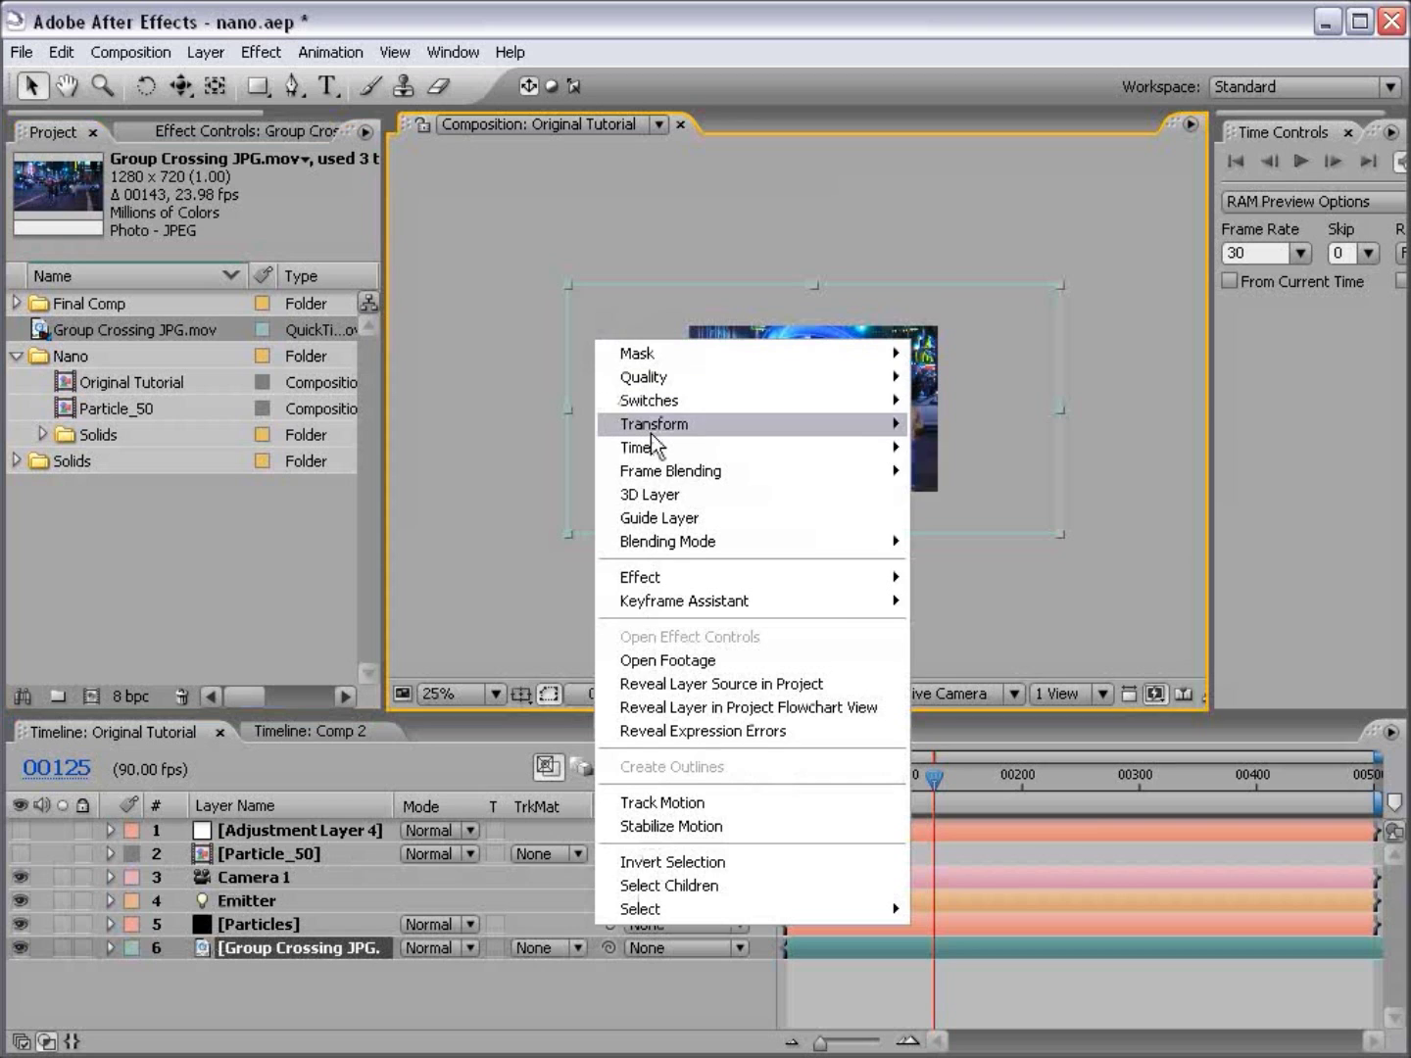
{"action": "mouse_move", "coordinate": [650, 425]}
{"action": "left_click", "coordinate": [1023, 667]}
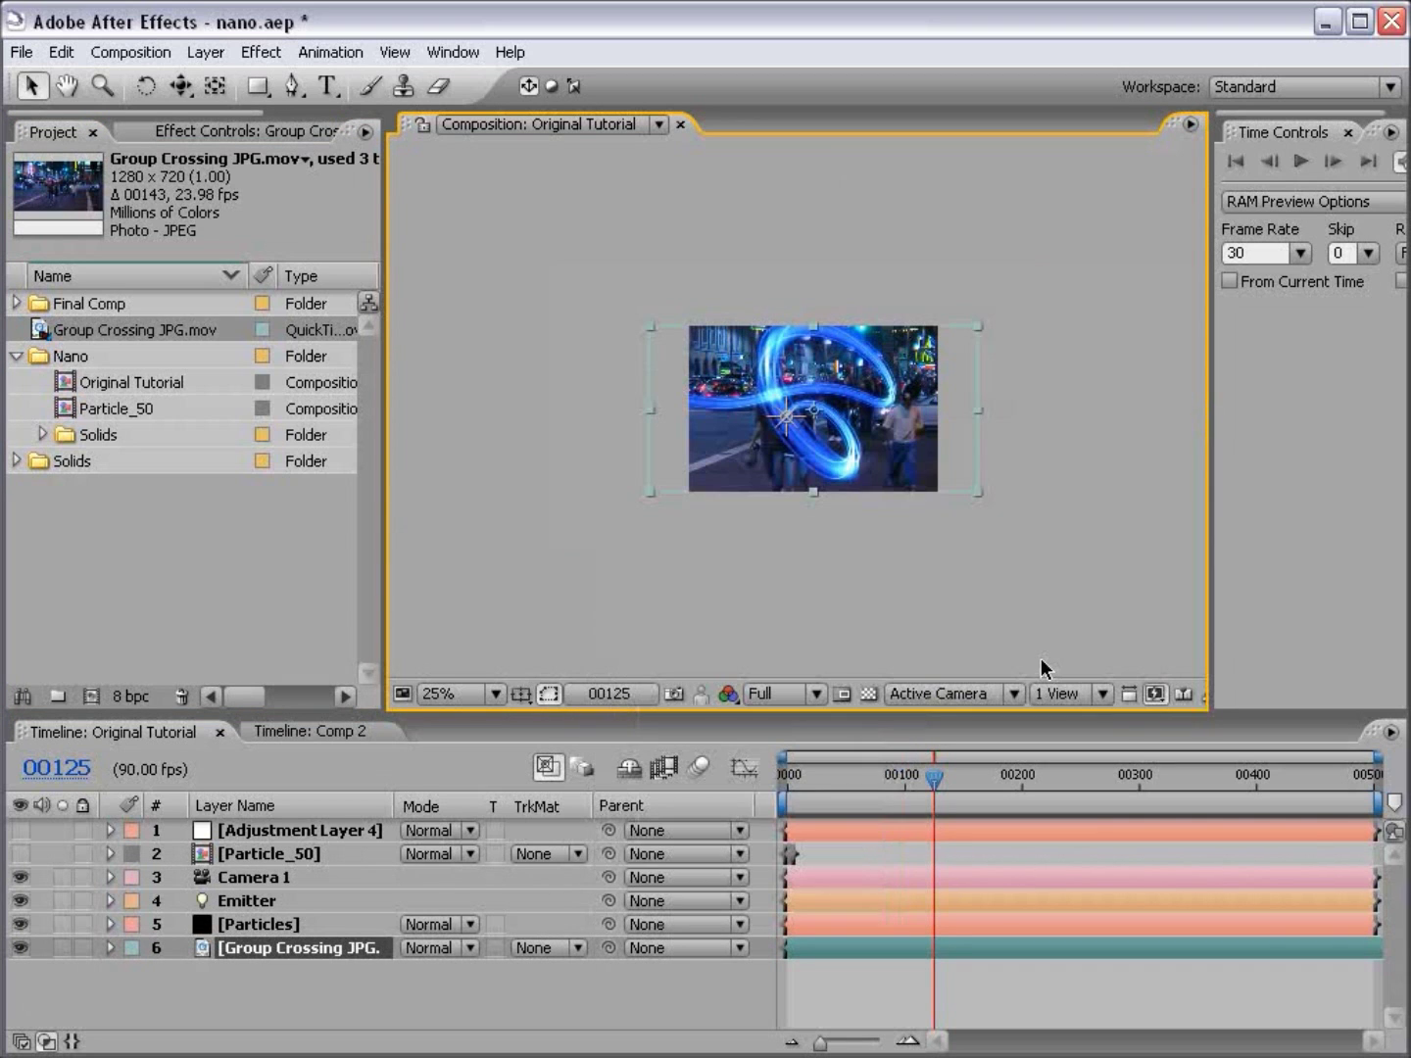
{"action": "key", "text": "period"}
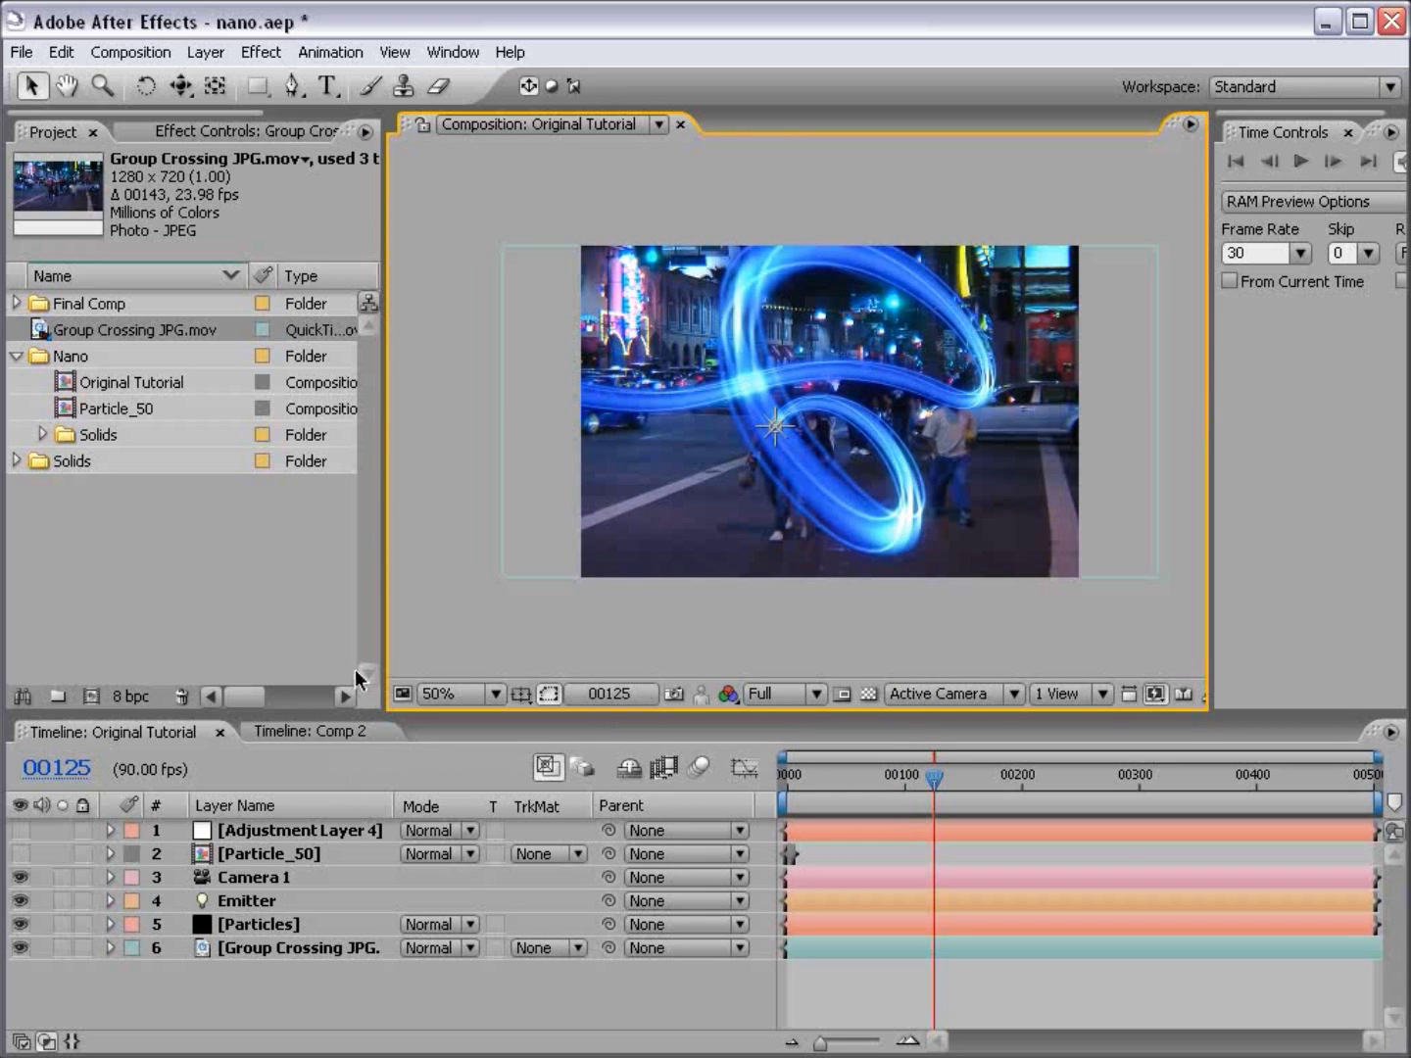
Step: Delete Camera 1 and create a new 35mm camera layer in its place
{"action": "left_click", "coordinate": [286, 879]}
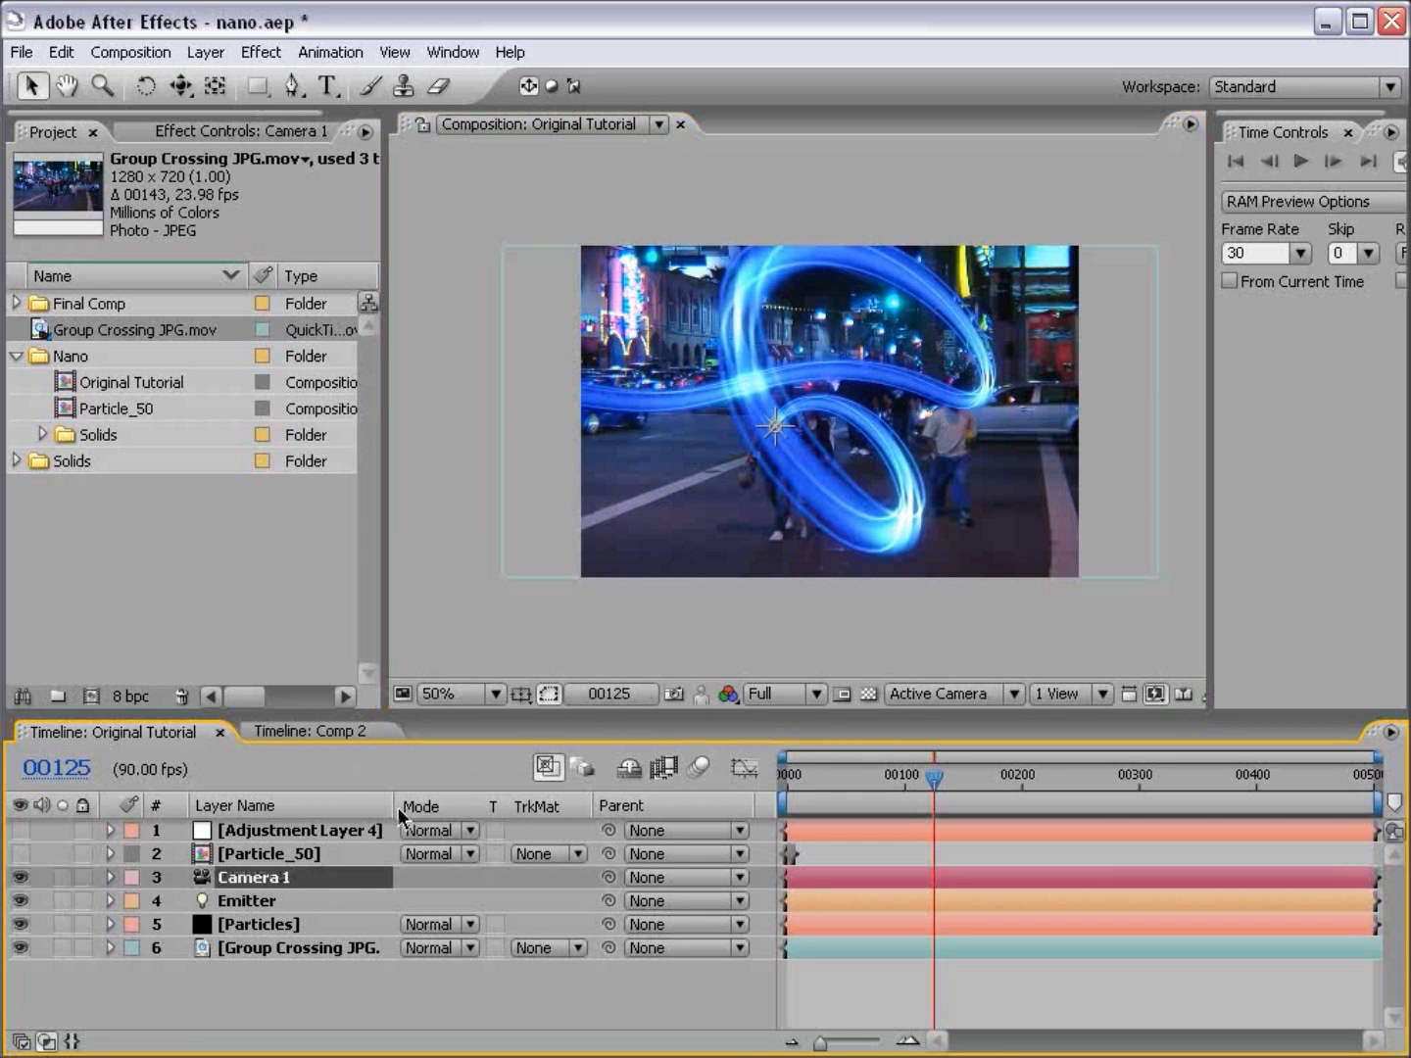
{"action": "key", "text": "Delete"}
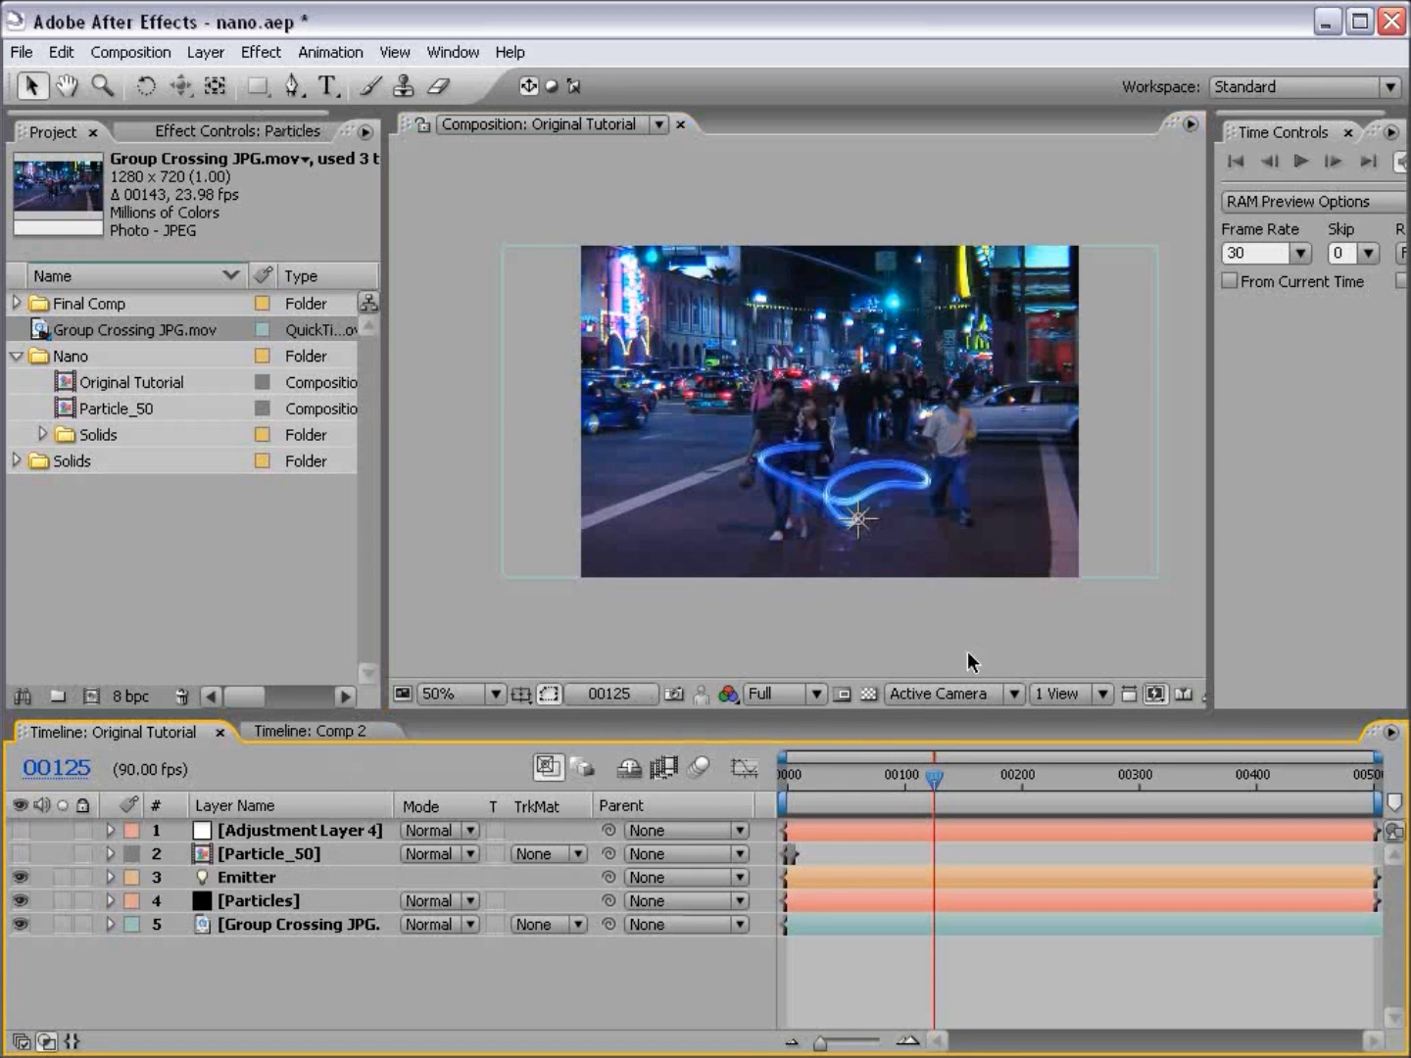
{"action": "left_click", "coordinate": [206, 54]}
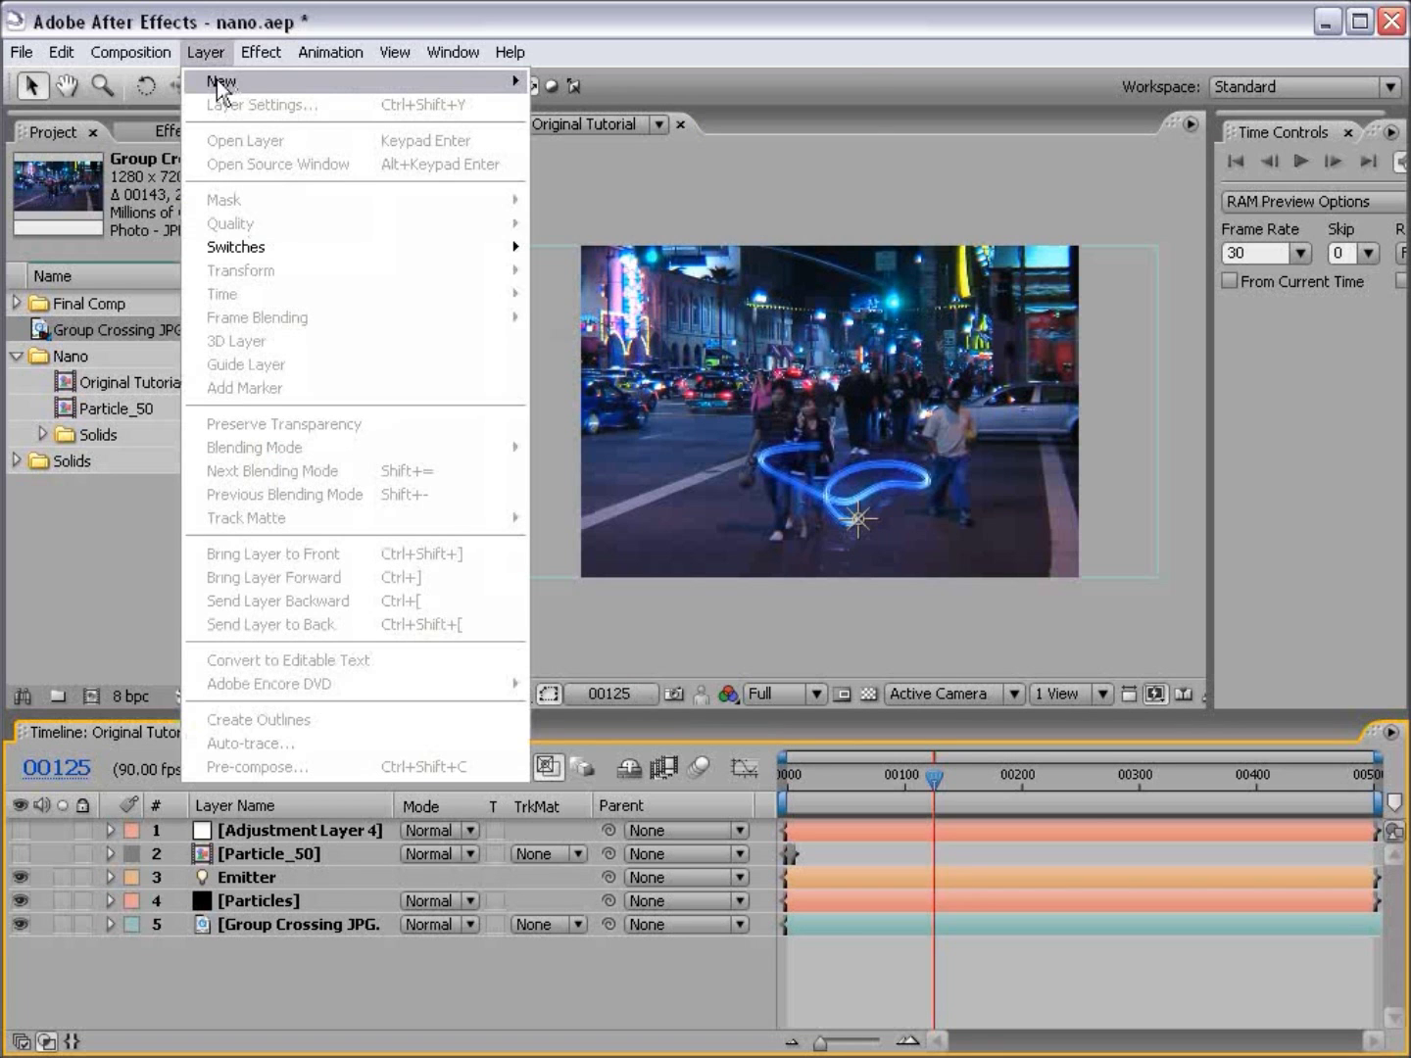
{"action": "mouse_move", "coordinate": [219, 86]}
{"action": "left_click", "coordinate": [619, 152]}
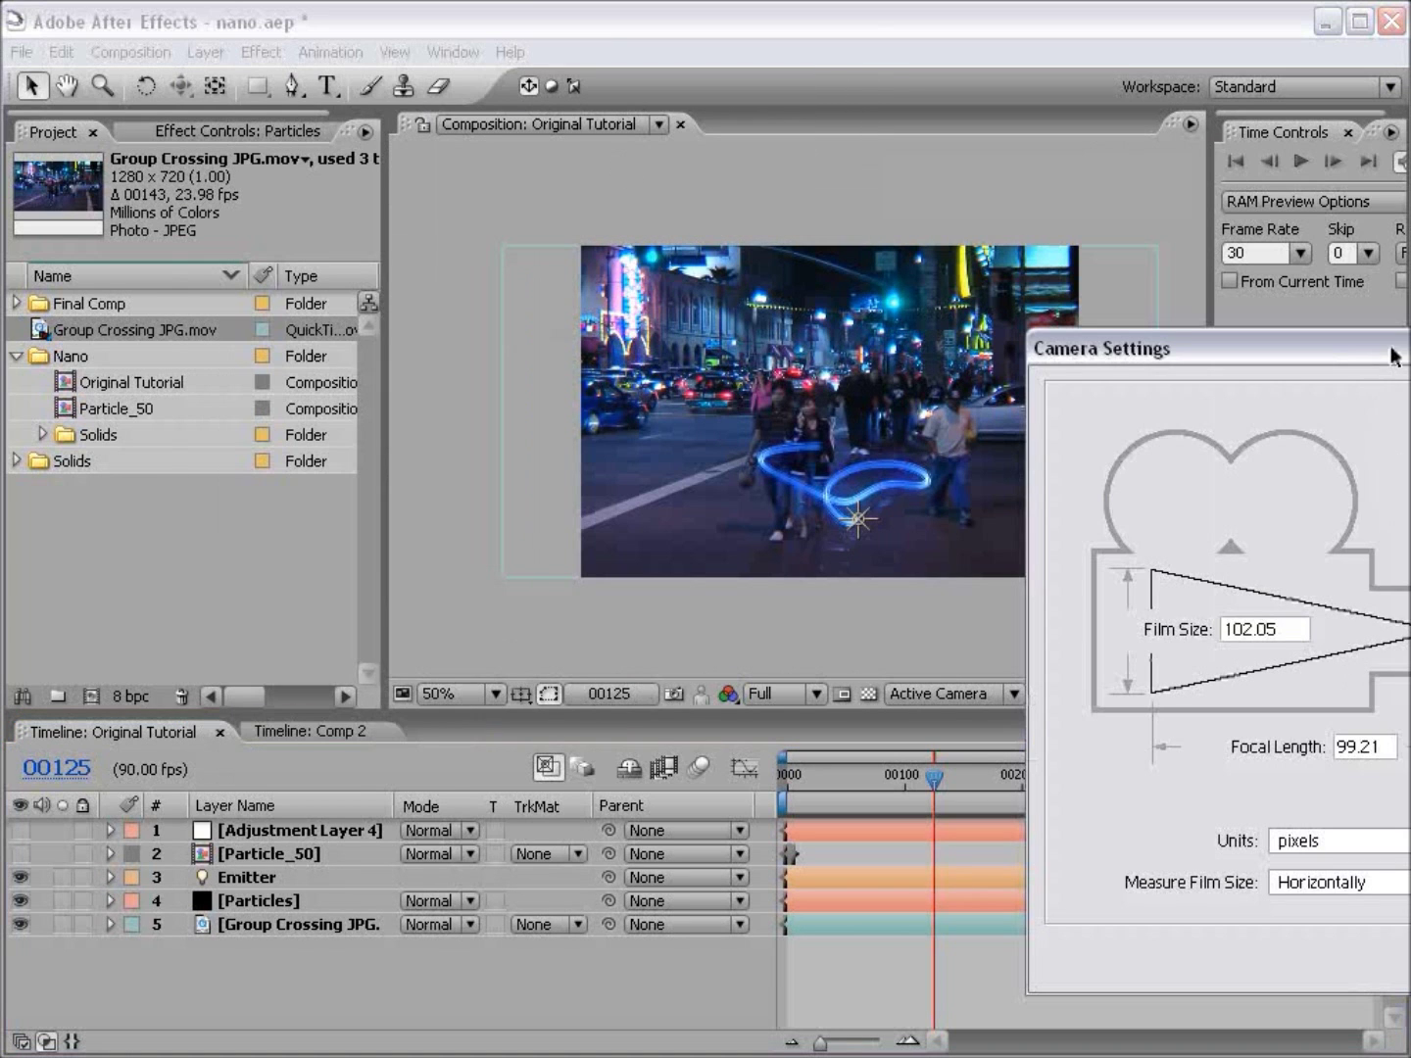
{"action": "left_click_drag", "start_coordinate": [1397, 355], "coordinate": [586, 319]}
{"action": "left_click", "coordinate": [816, 428]}
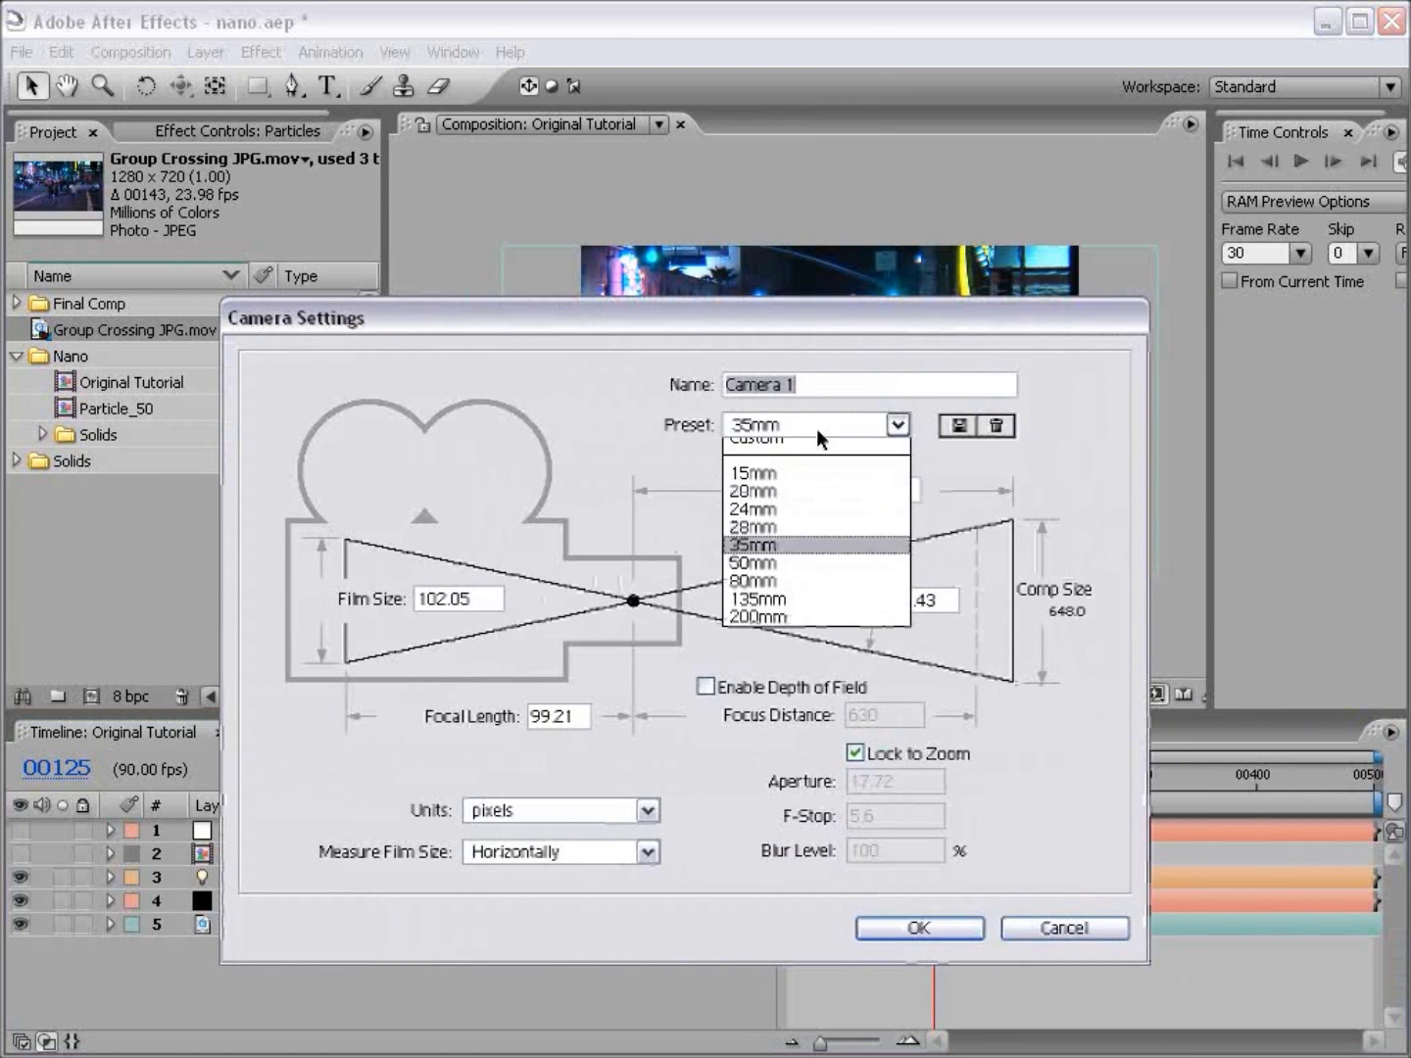
{"action": "left_click", "coordinate": [779, 556]}
{"action": "left_click", "coordinate": [914, 922]}
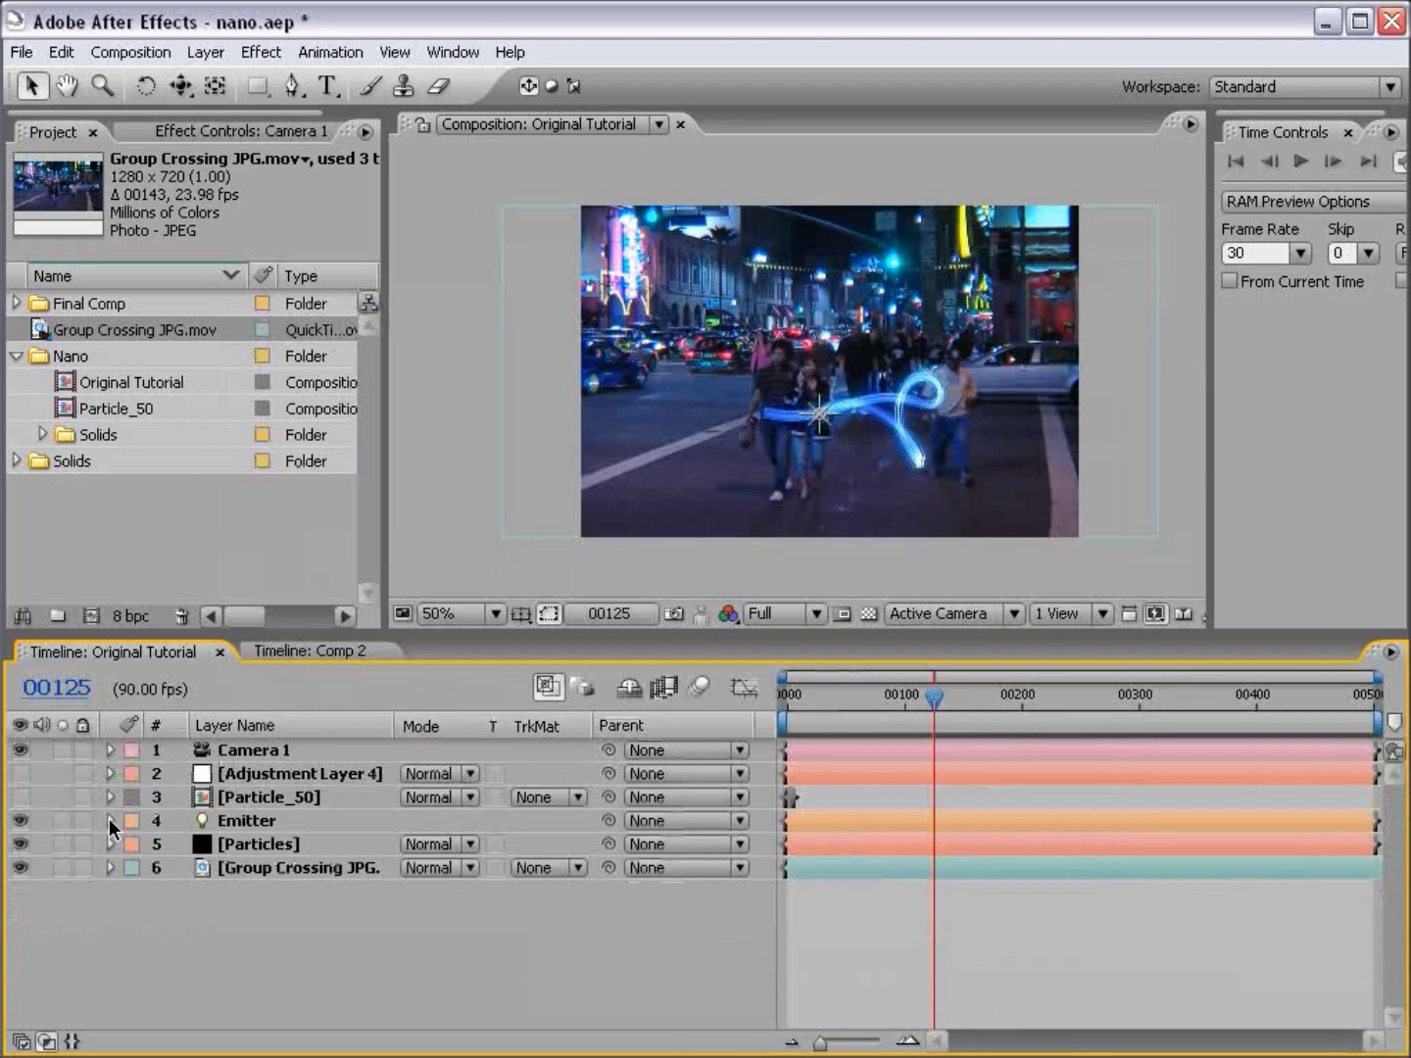
{"action": "left_click", "coordinate": [111, 821]}
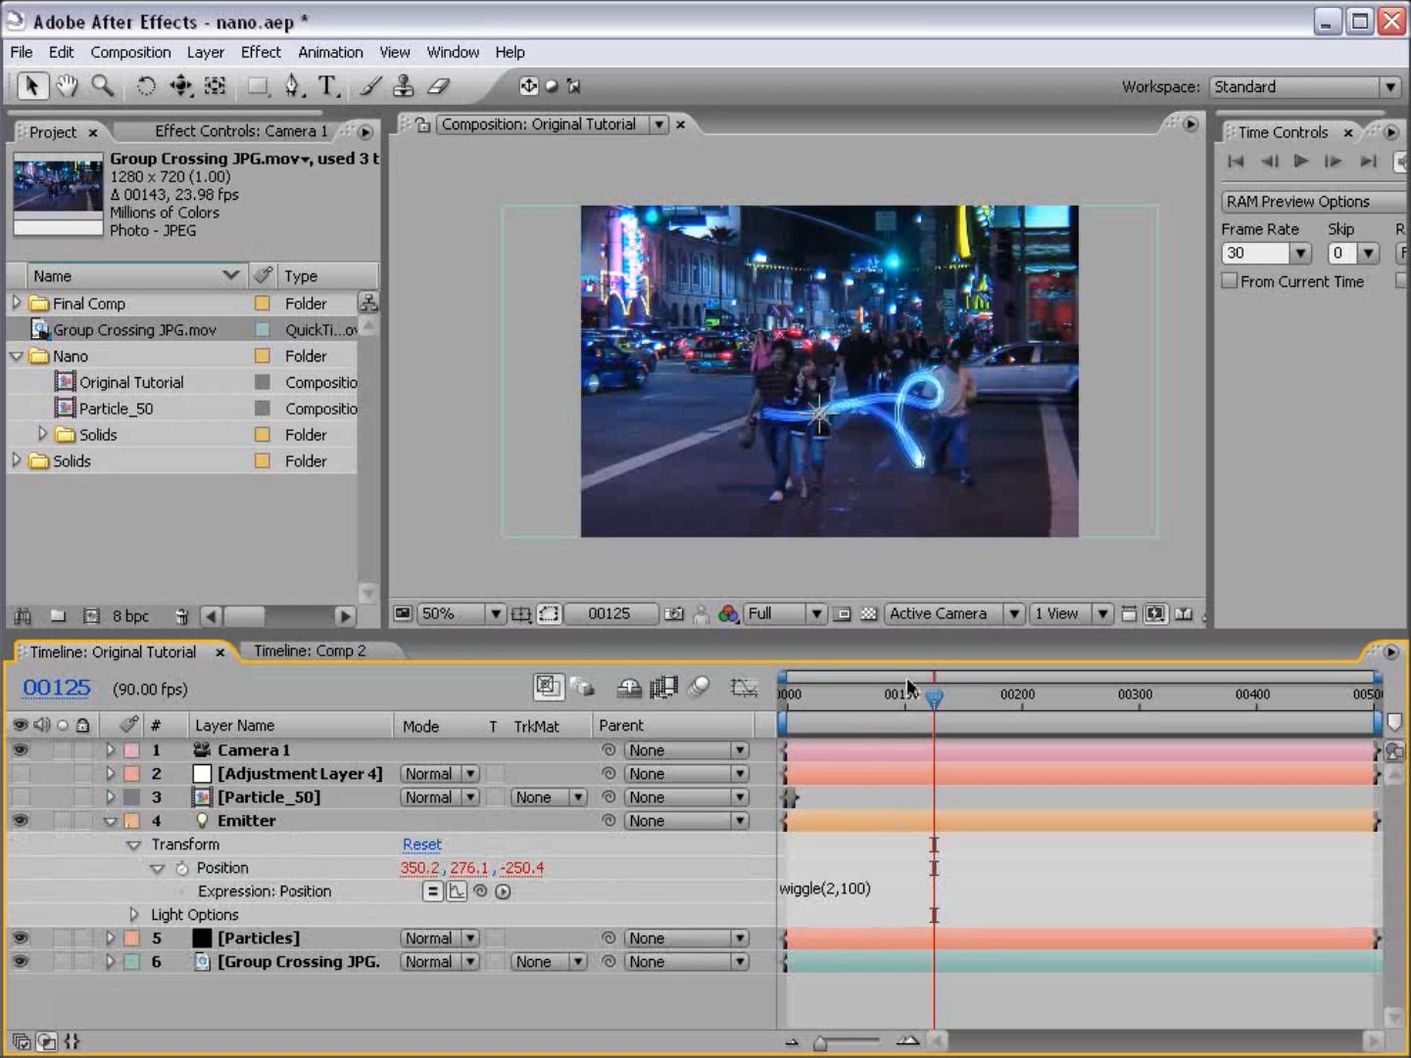
Step: At frame 179, delete the wiggle(2,100) expression from the Emitter's Position
{"action": "left_click", "coordinate": [992, 691]}
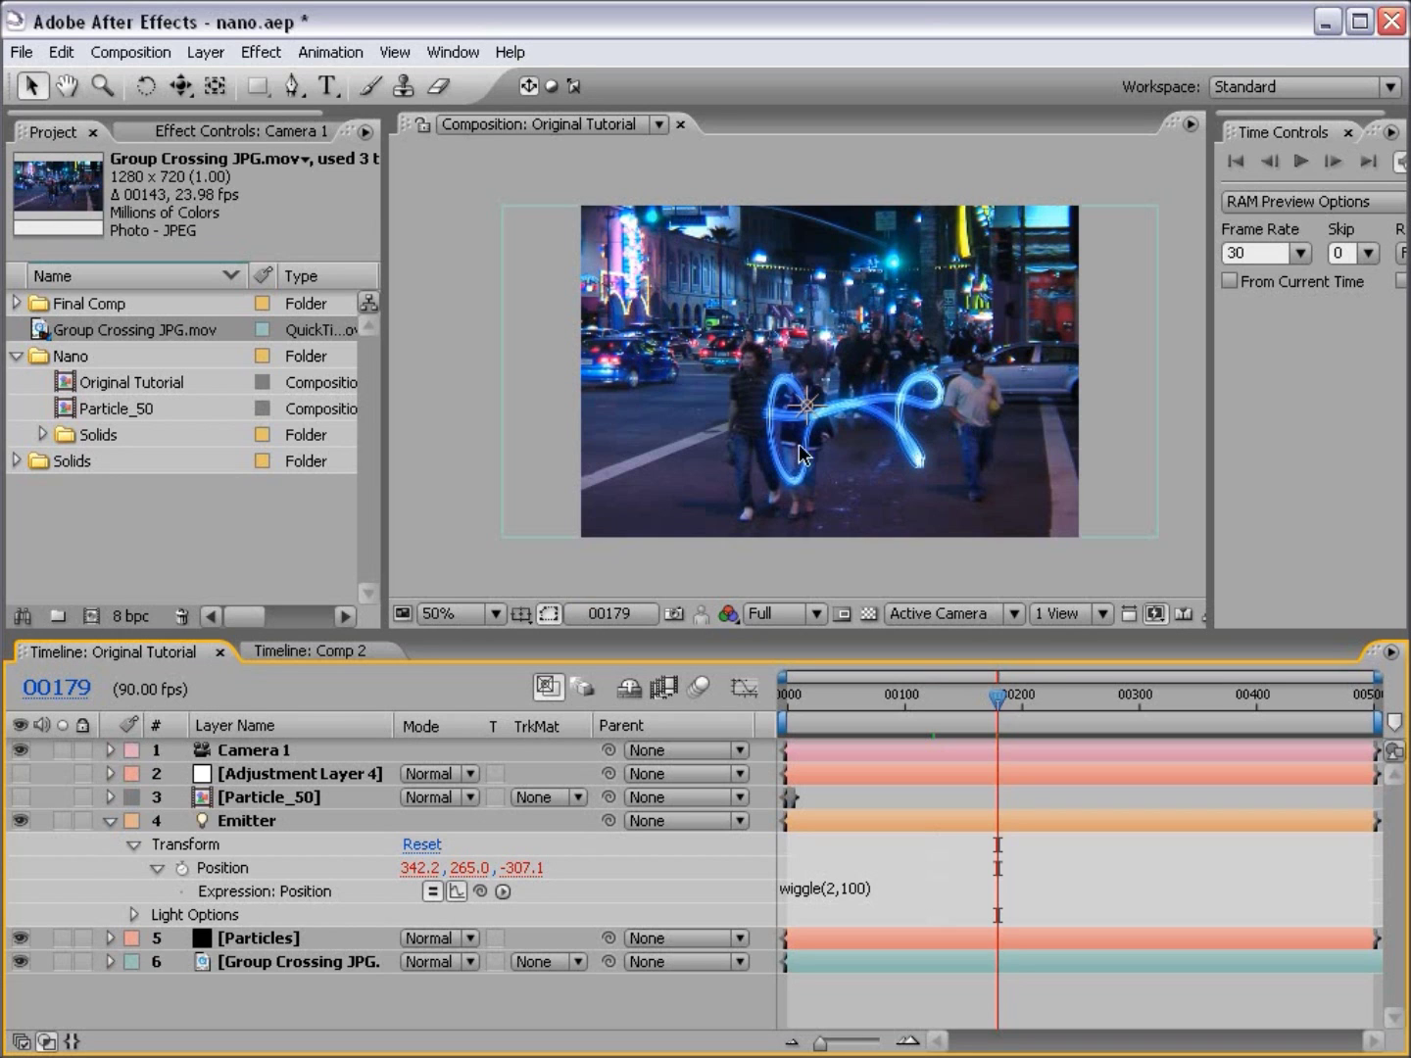
{"action": "key", "text": "period"}
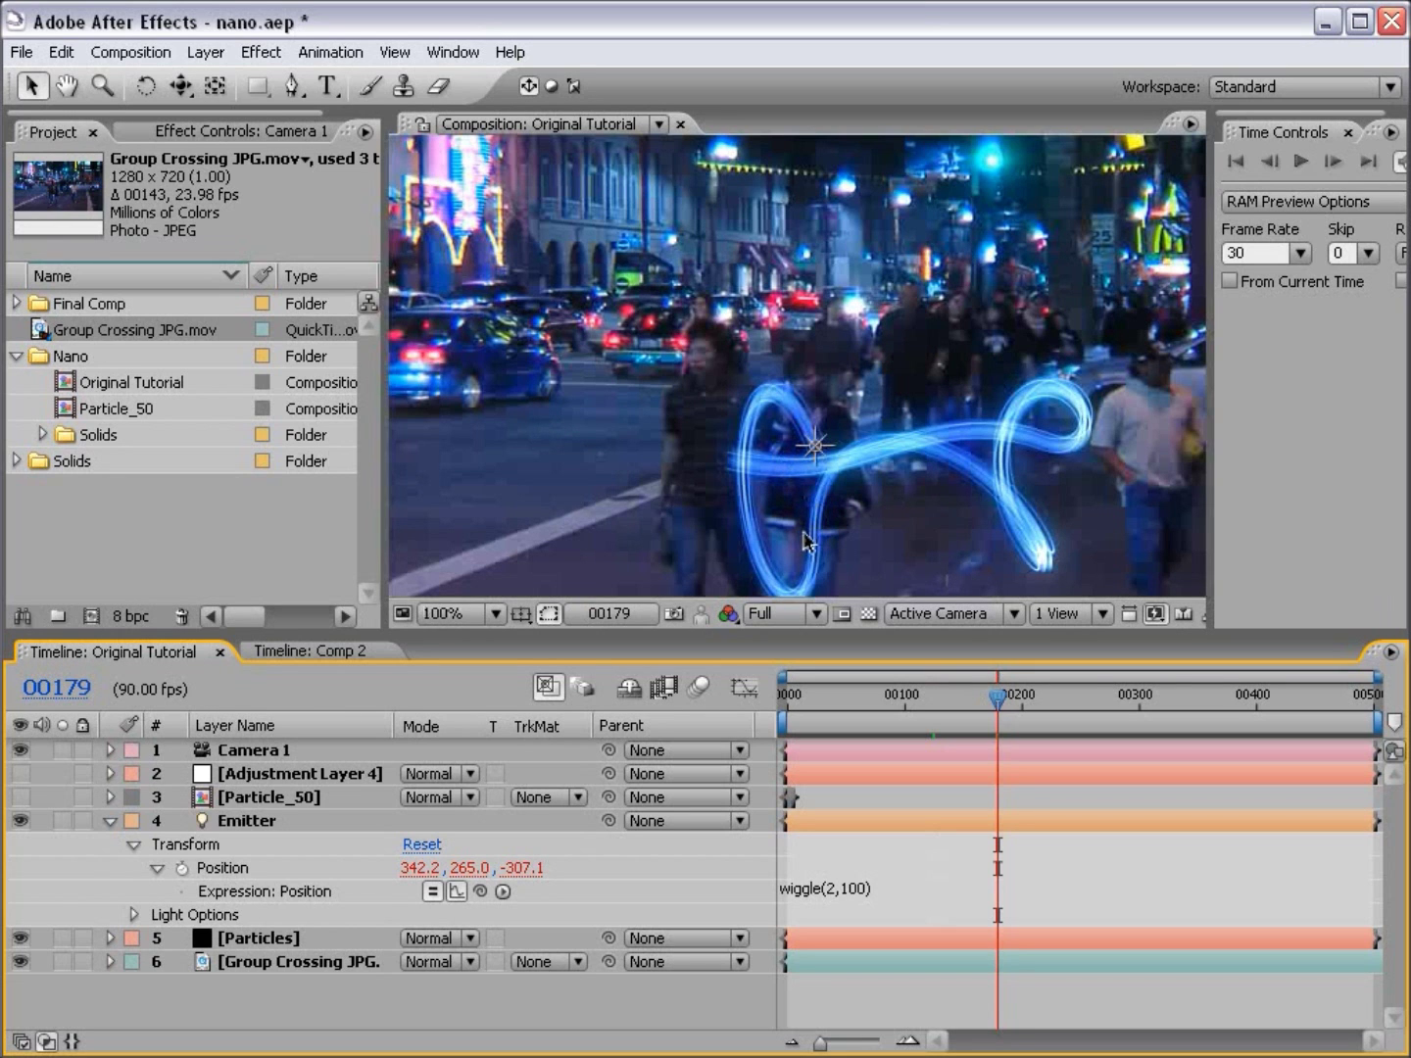
{"action": "left_click", "coordinate": [839, 881]}
{"action": "key", "text": "BackSpace"}
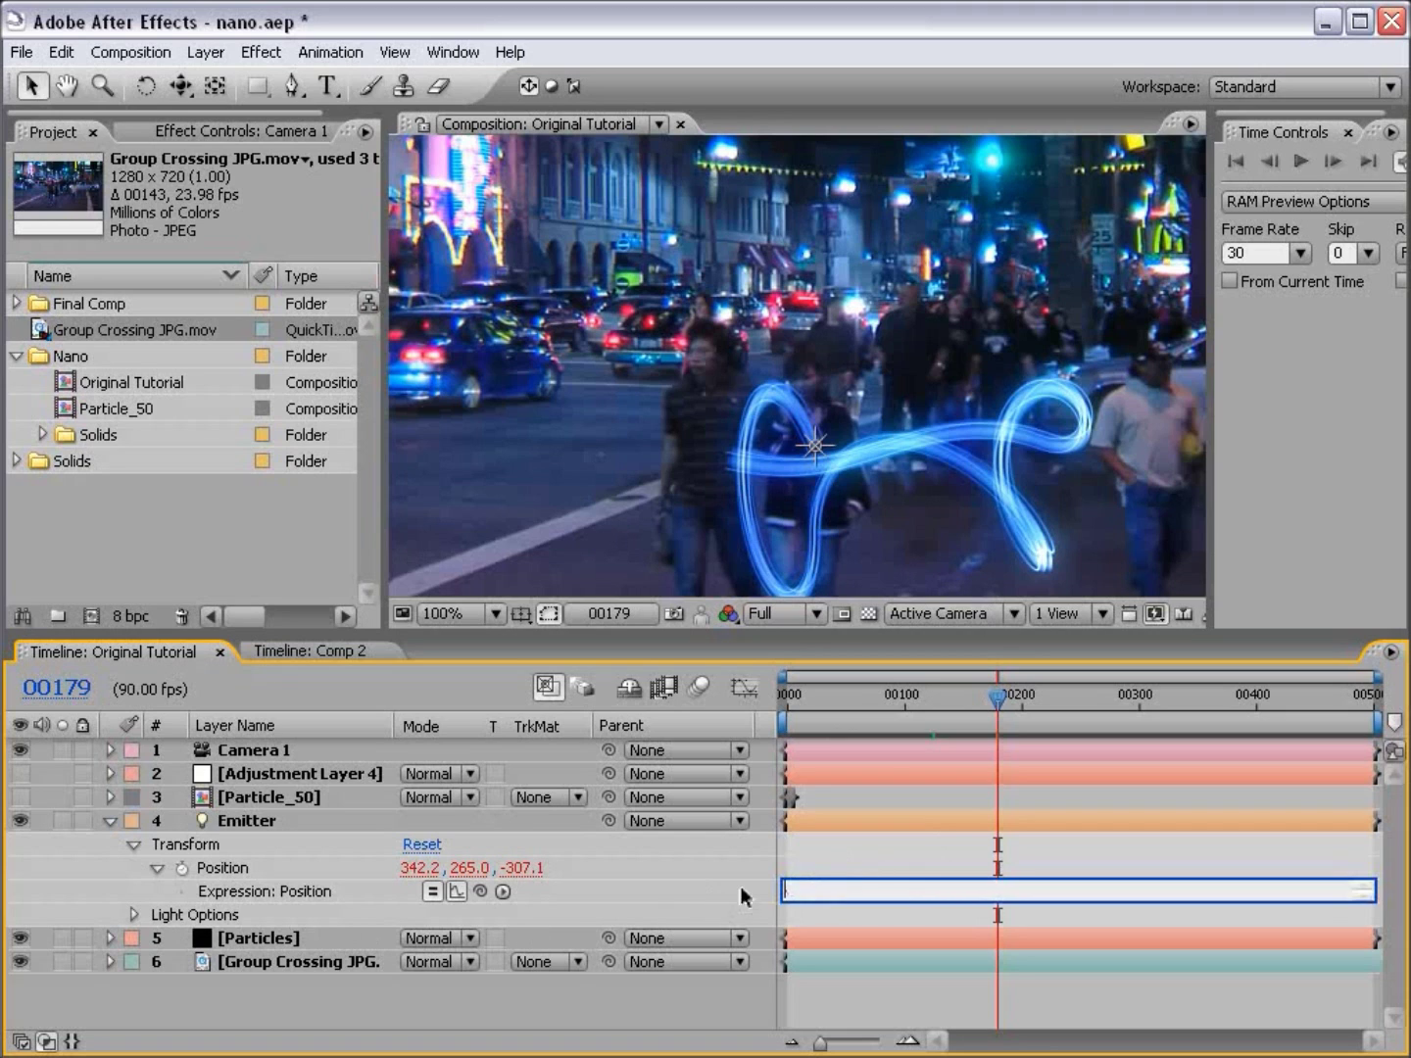
{"action": "left_click", "coordinate": [803, 869]}
{"action": "key", "text": "comma"}
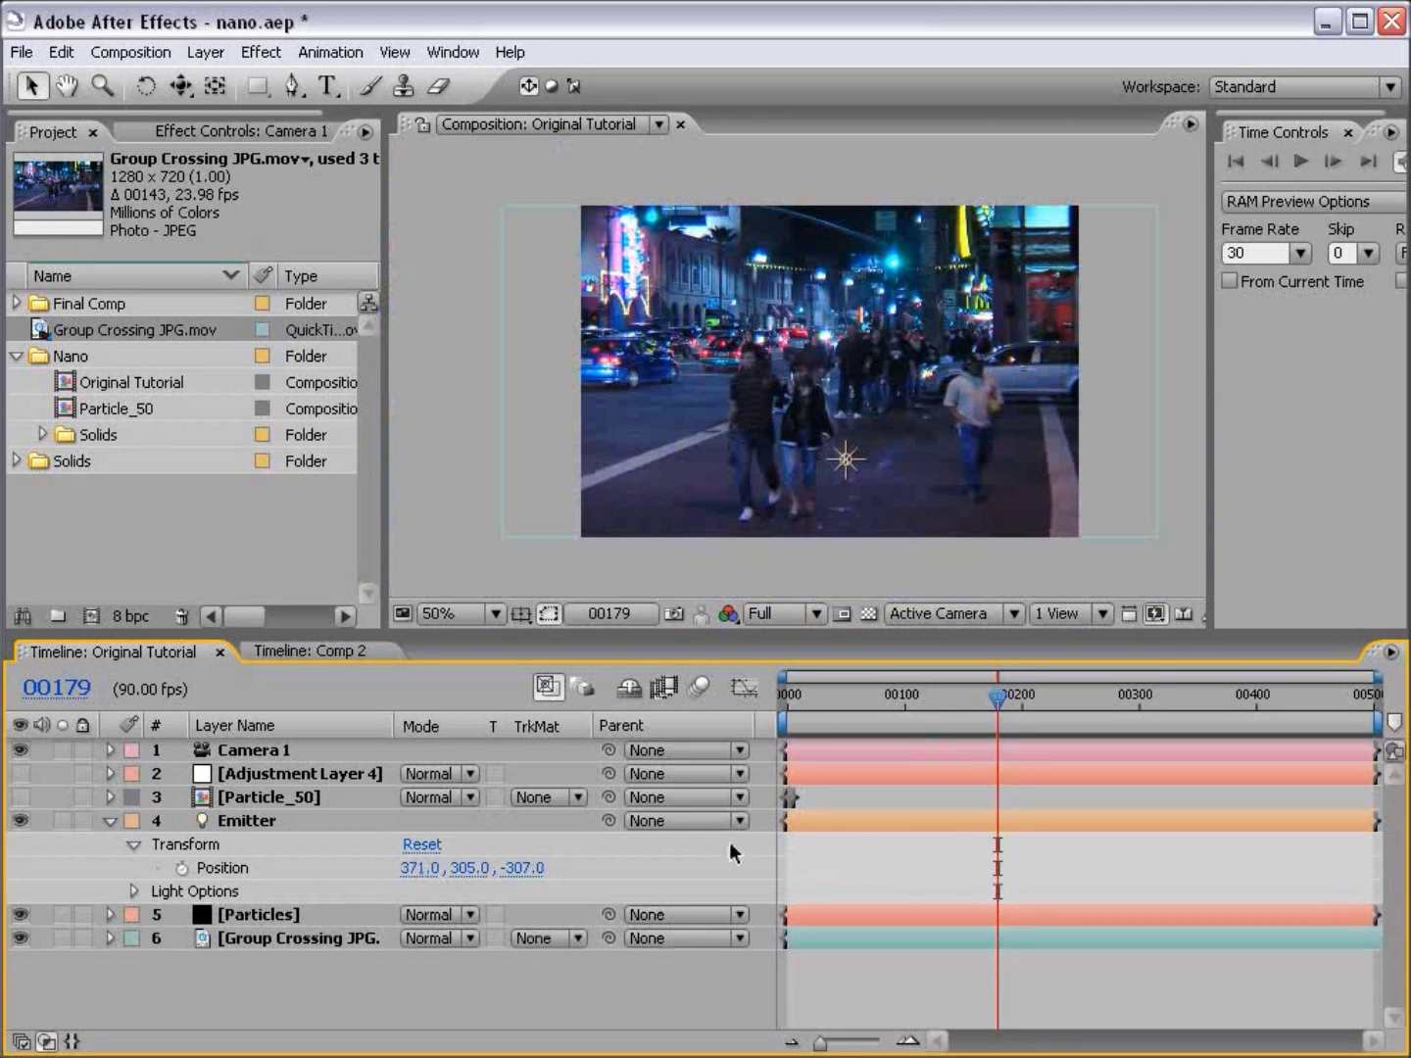
Step: Keyframe the Emitter's Position at frame 179, then raise it to Y 224.3 at frame 200
{"action": "left_click", "coordinate": [181, 867]}
{"action": "left_click", "coordinate": [241, 821]}
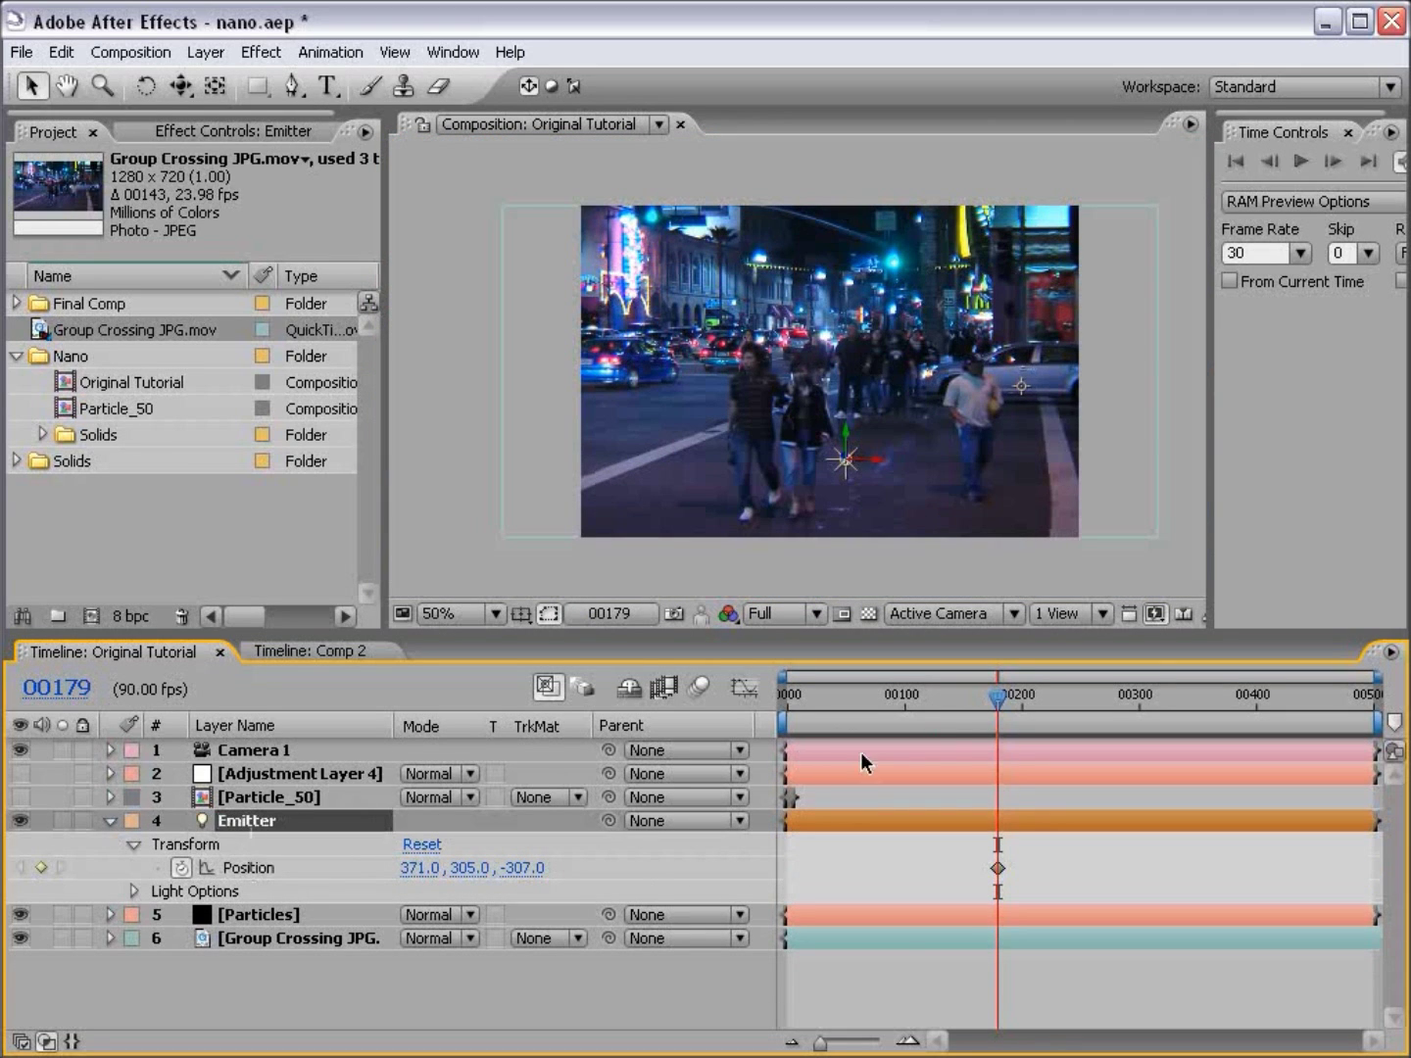
{"action": "left_click", "coordinate": [1021, 692]}
{"action": "left_click", "coordinate": [903, 950]}
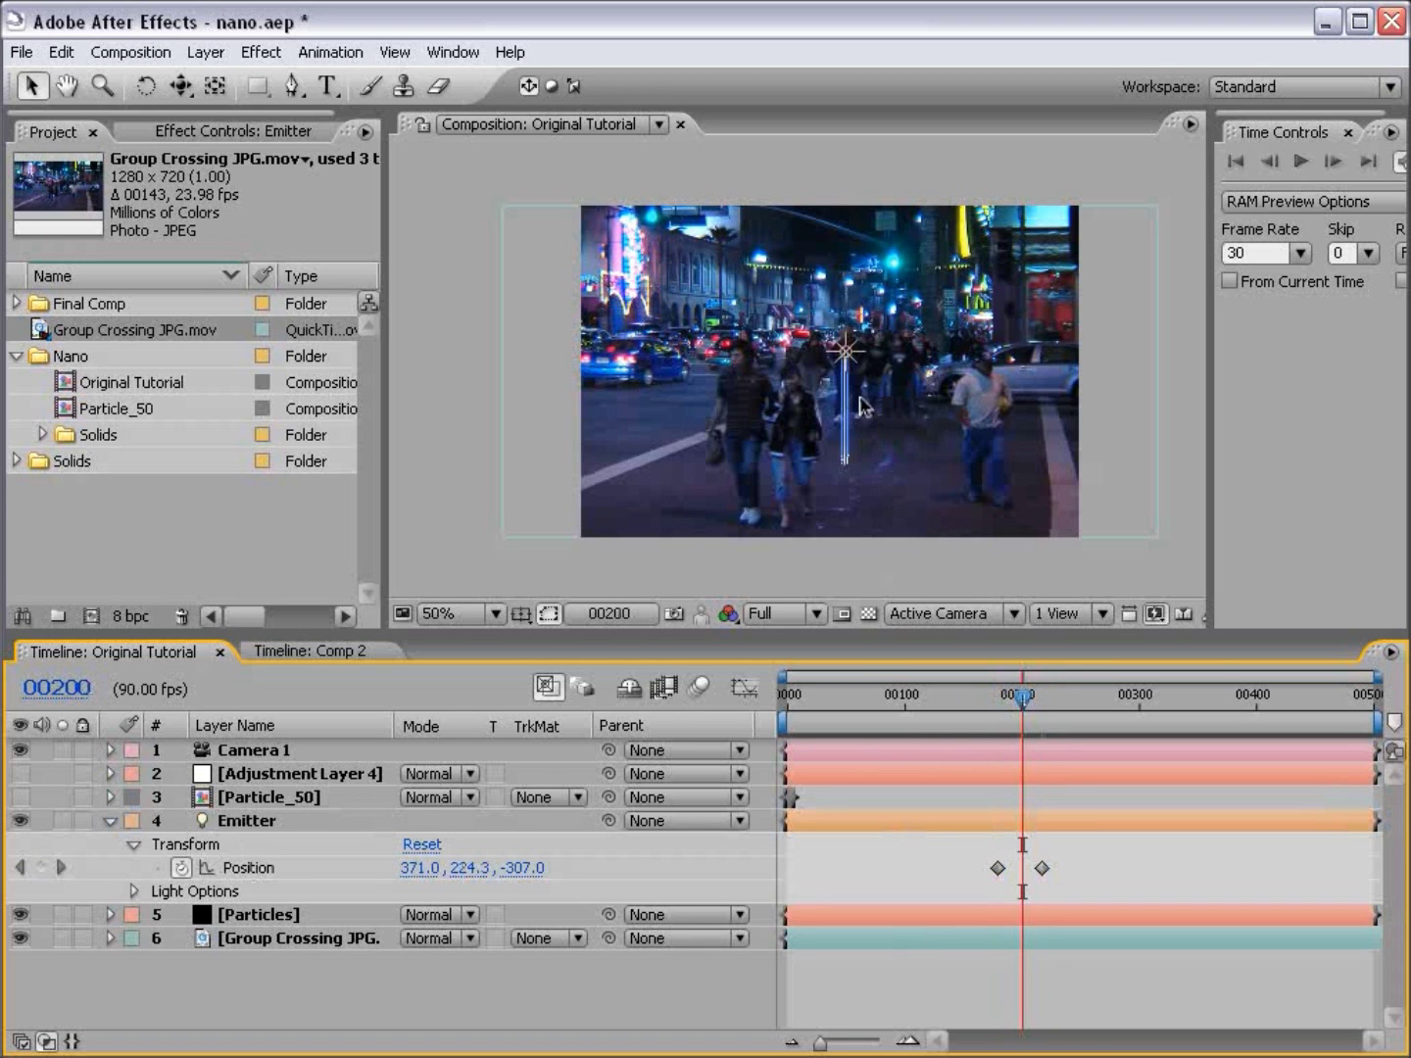
{"action": "key", "text": "period"}
{"action": "key", "text": "comma"}
{"action": "left_click", "coordinate": [216, 53]}
Step: Add a new Null Object layer to the composition
{"action": "mouse_move", "coordinate": [234, 87]}
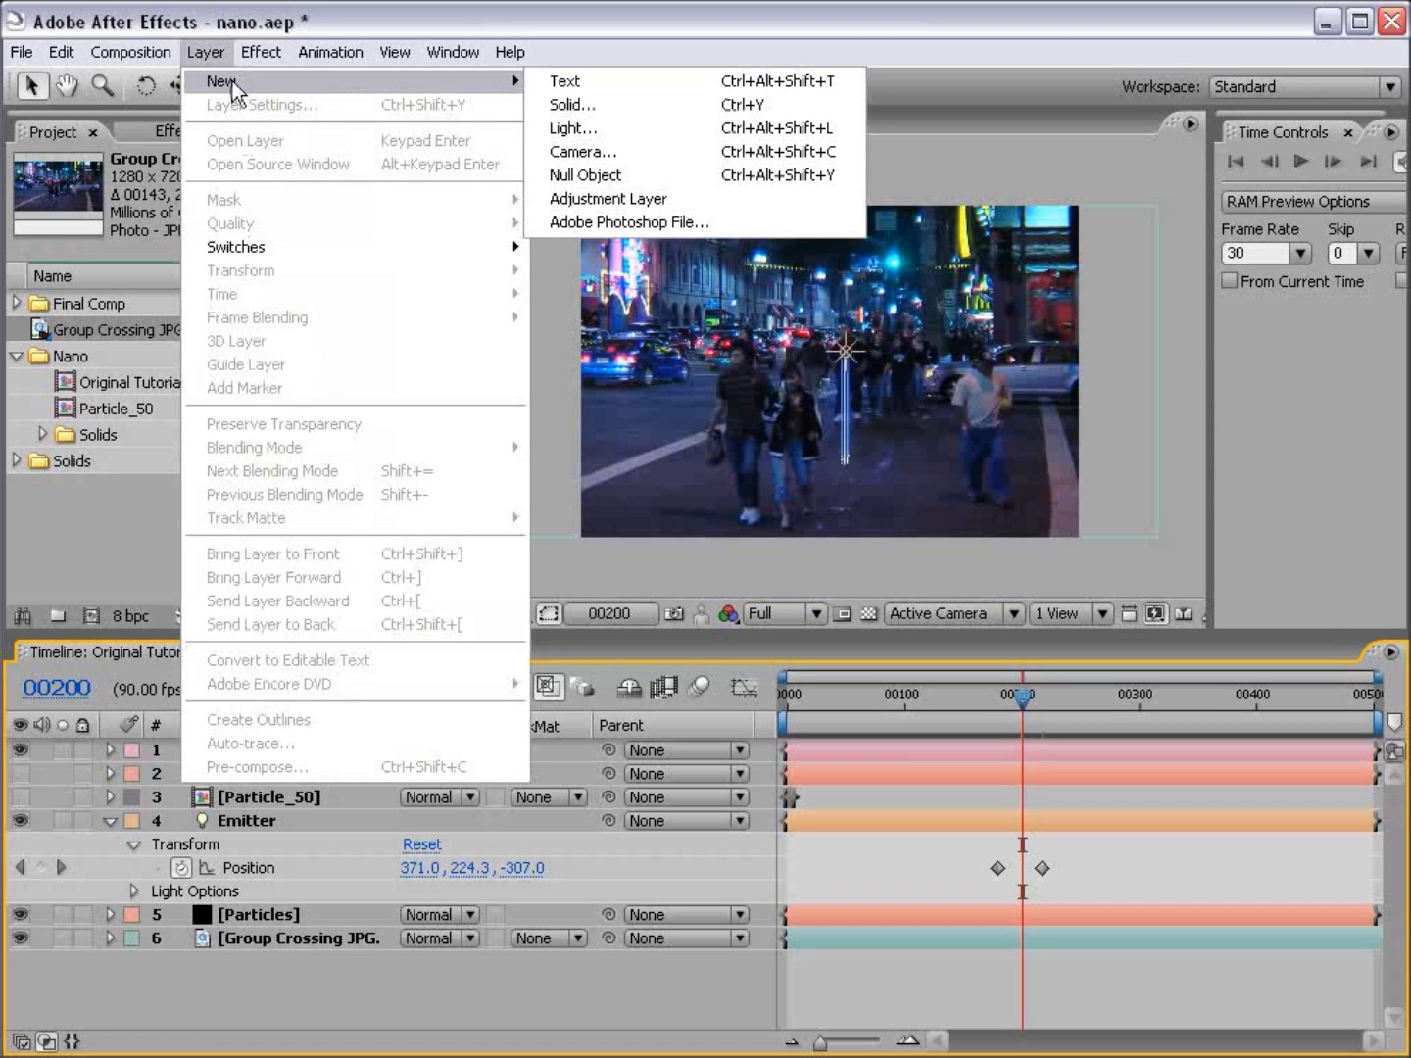
{"action": "left_click", "coordinate": [608, 176]}
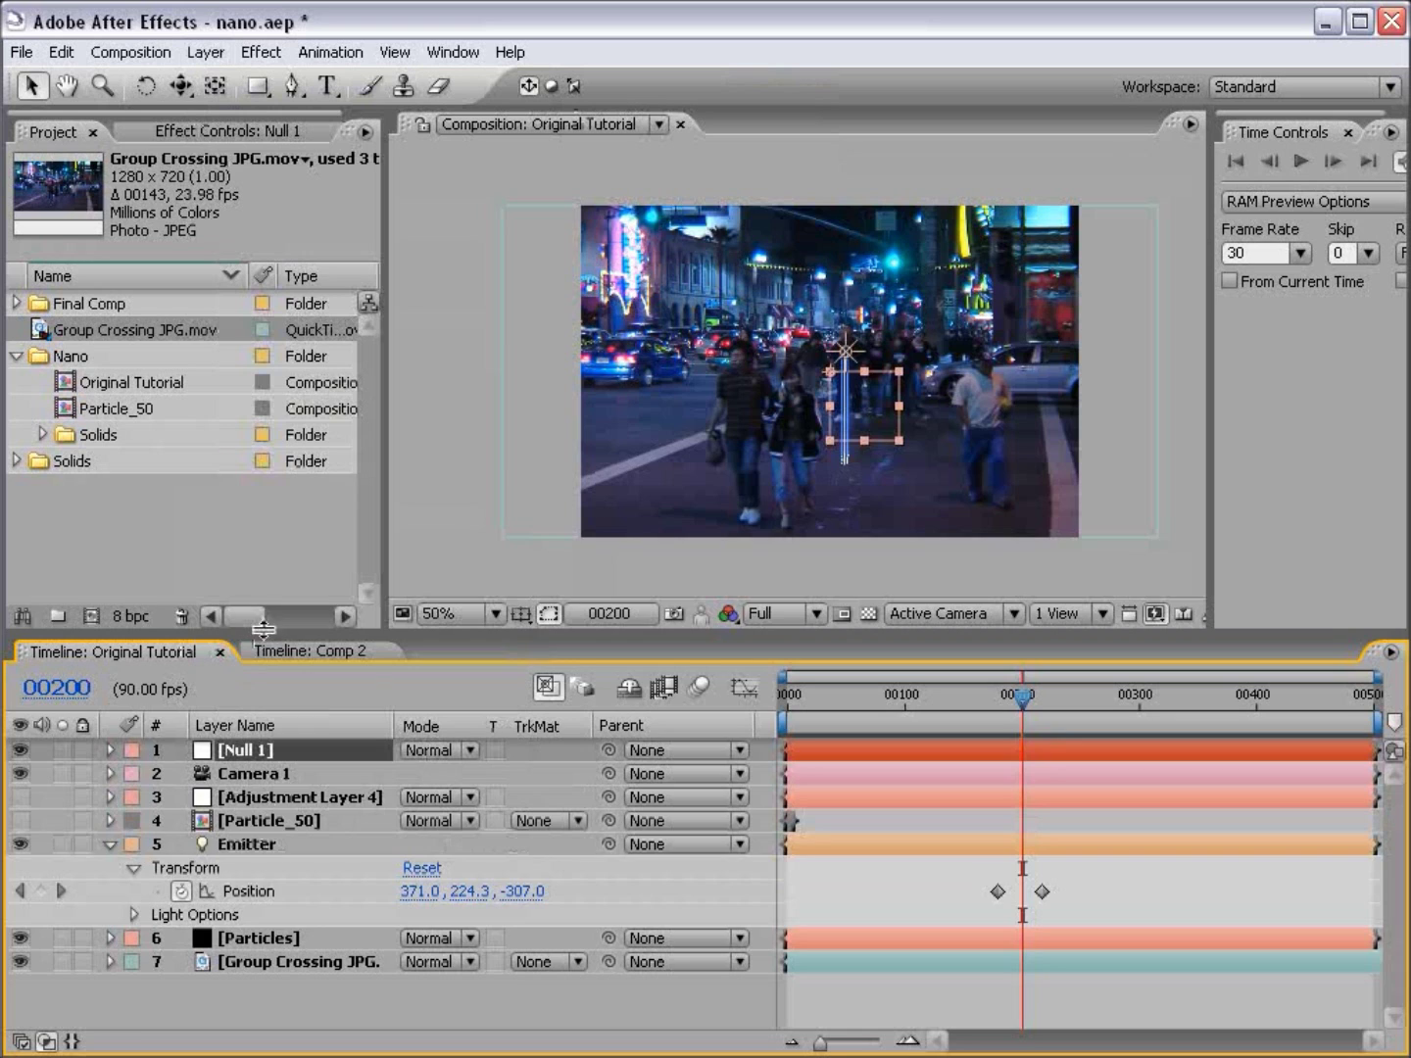
{"action": "left_click_drag", "start_coordinate": [262, 626], "coordinate": [262, 504]}
Step: Delete the Emitter light layer and expand the Particles layer's properties
{"action": "left_click", "coordinate": [260, 725]}
{"action": "key", "text": "Delete"}
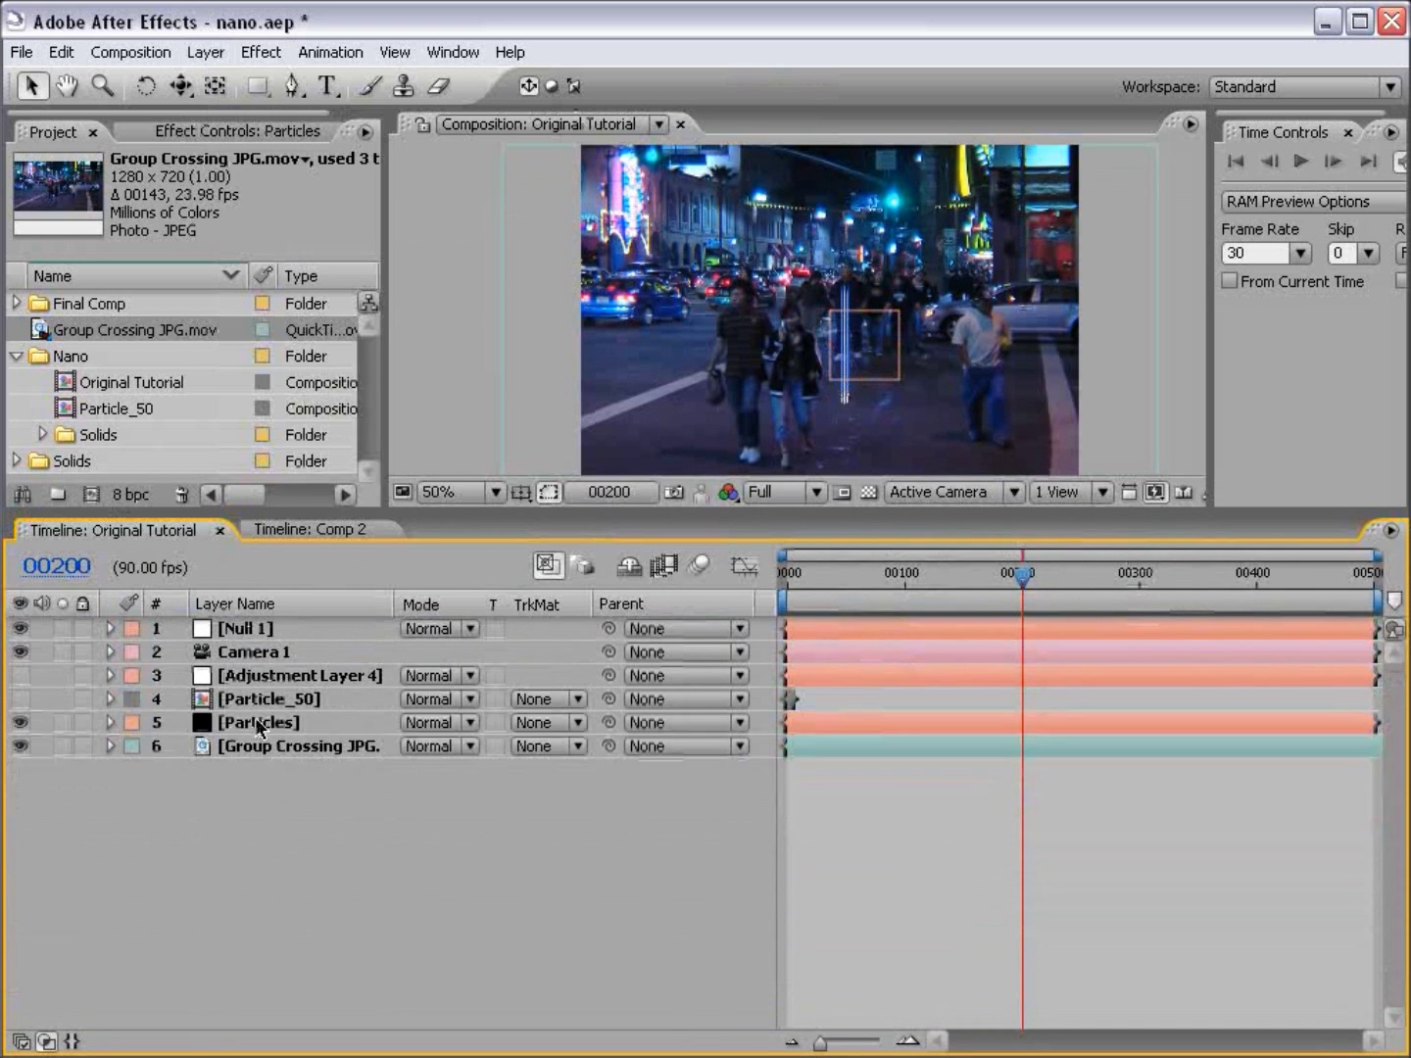
{"action": "left_click", "coordinate": [156, 725]}
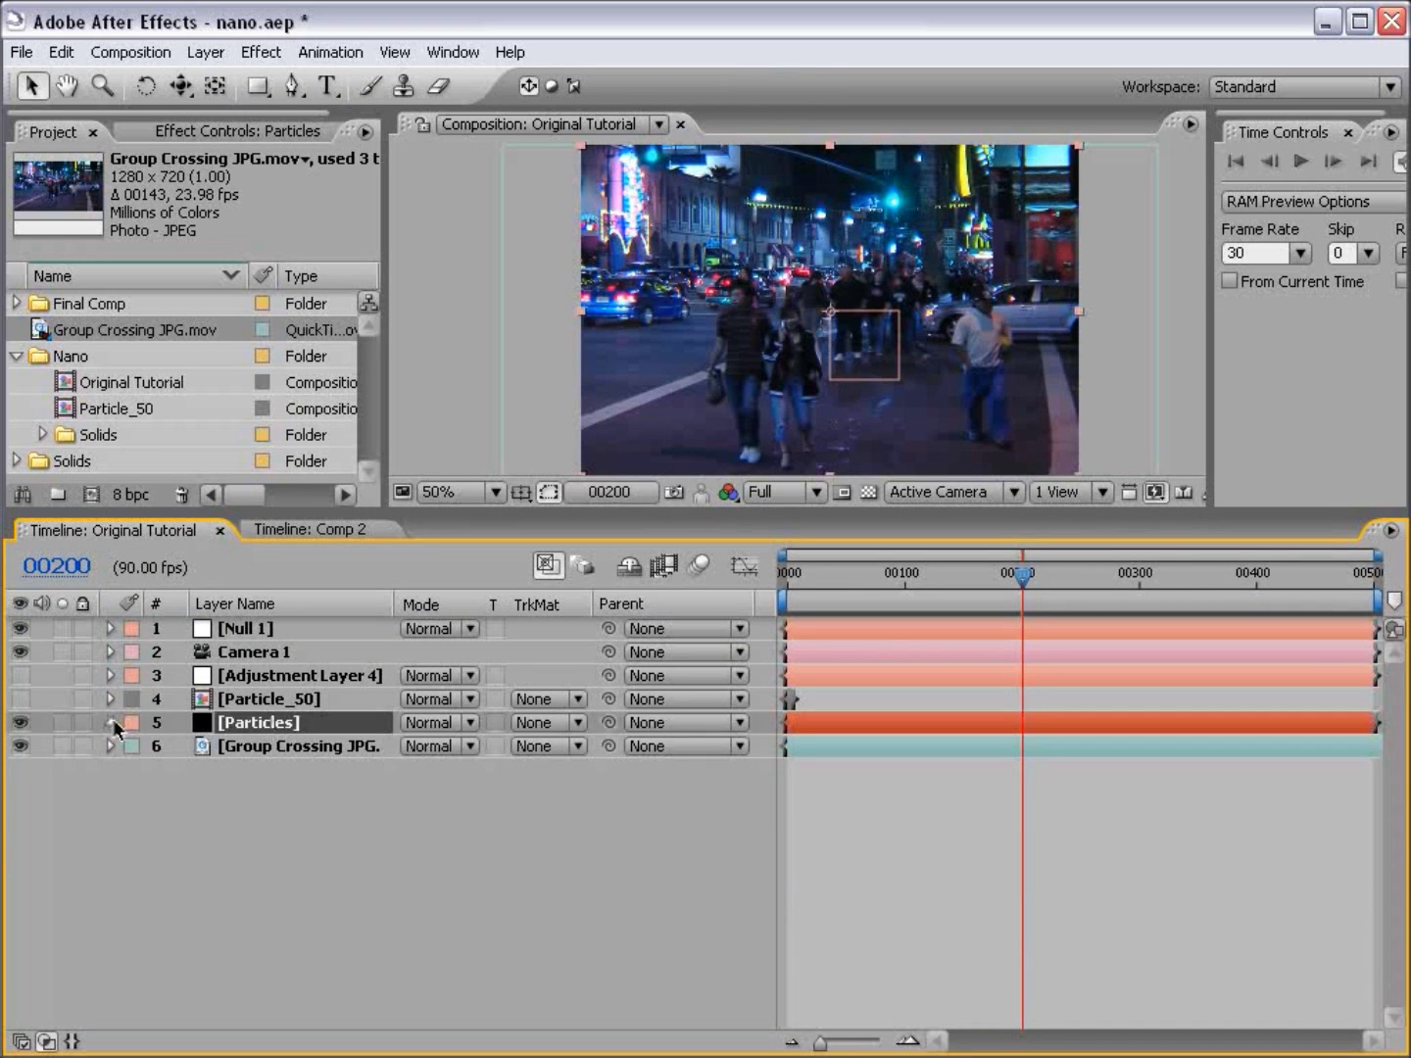
{"action": "left_click", "coordinate": [109, 722]}
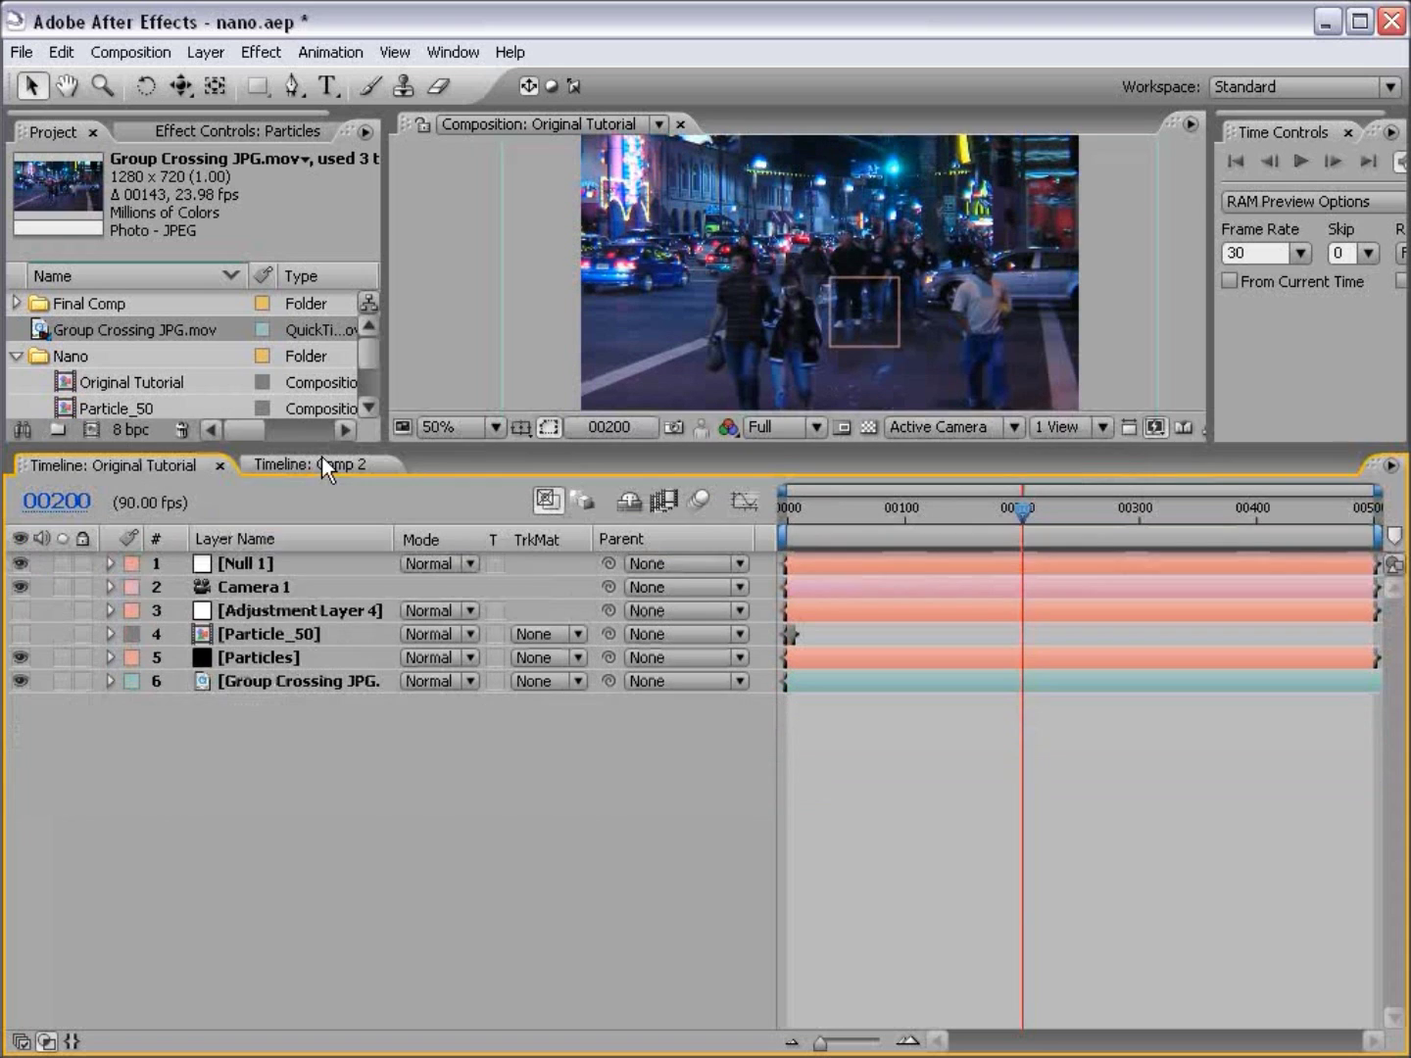
Step: Change Particular's Emitter Type from Light to Point
{"action": "left_click", "coordinate": [111, 659]}
{"action": "left_click", "coordinate": [132, 676]}
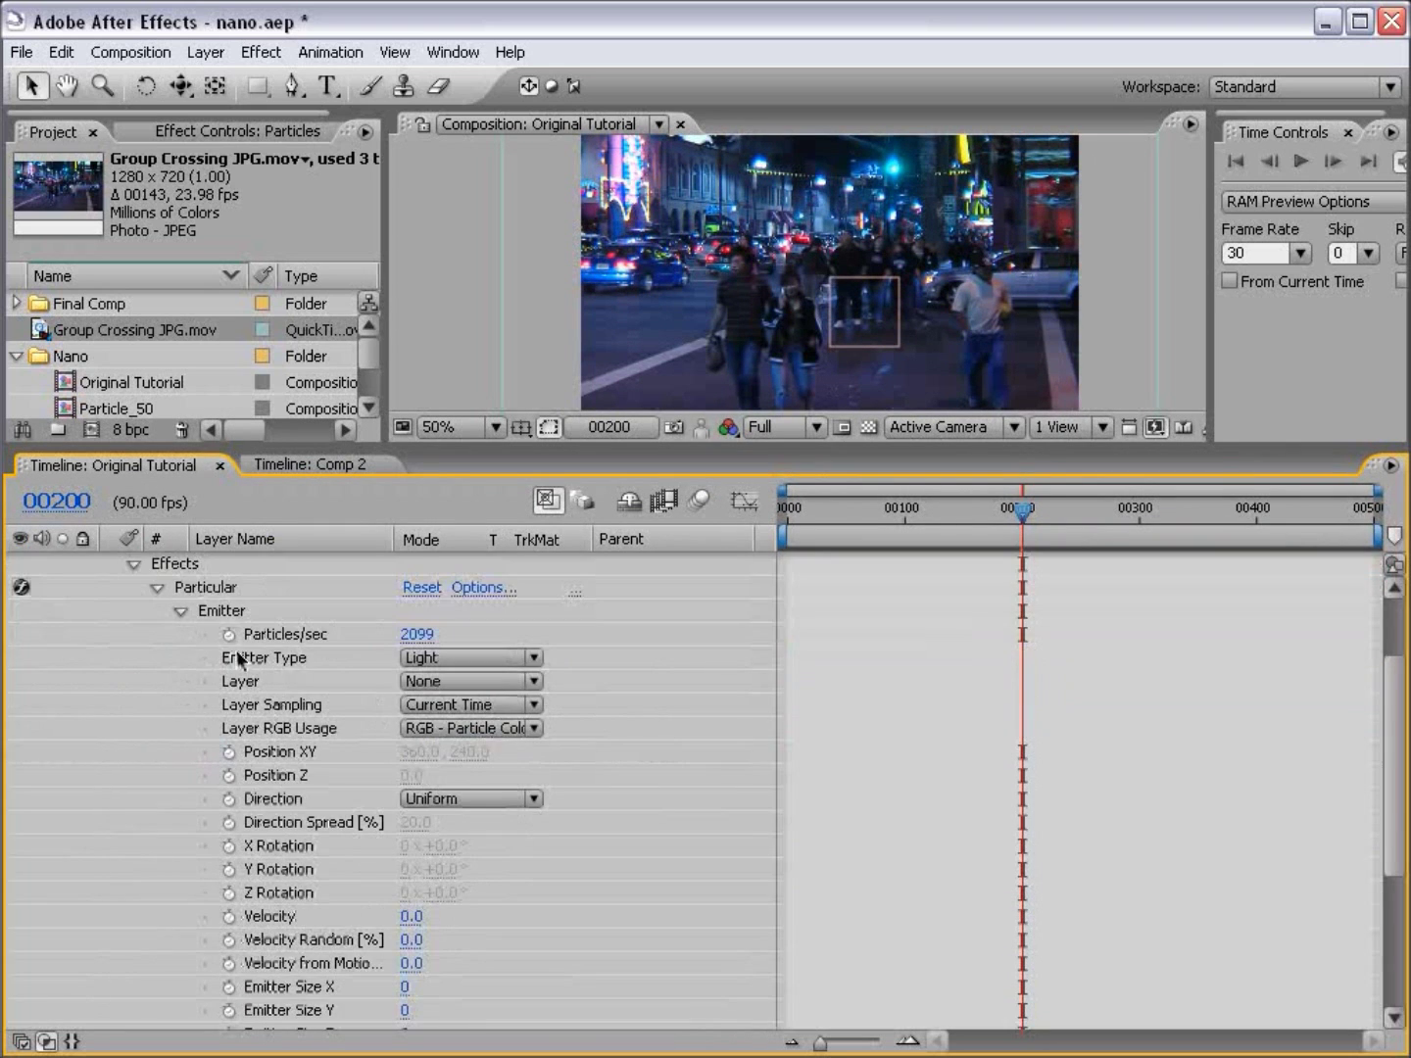
{"action": "left_click_drag", "start_coordinate": [260, 602], "coordinate": [257, 728]}
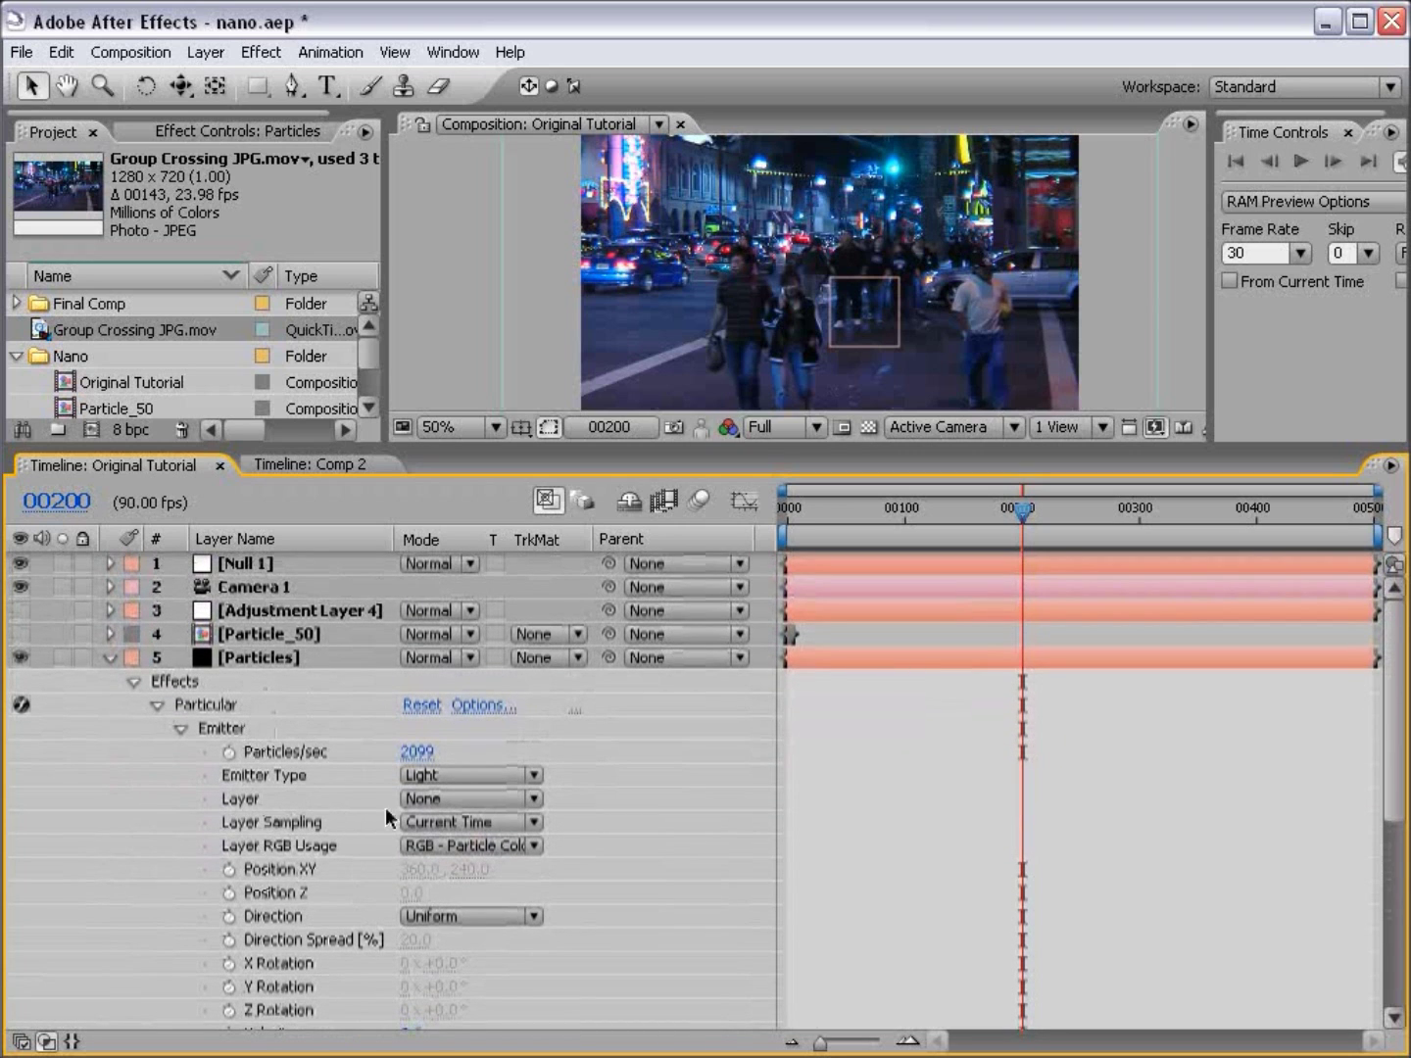
{"action": "left_click", "coordinate": [457, 776]}
{"action": "left_click", "coordinate": [435, 682]}
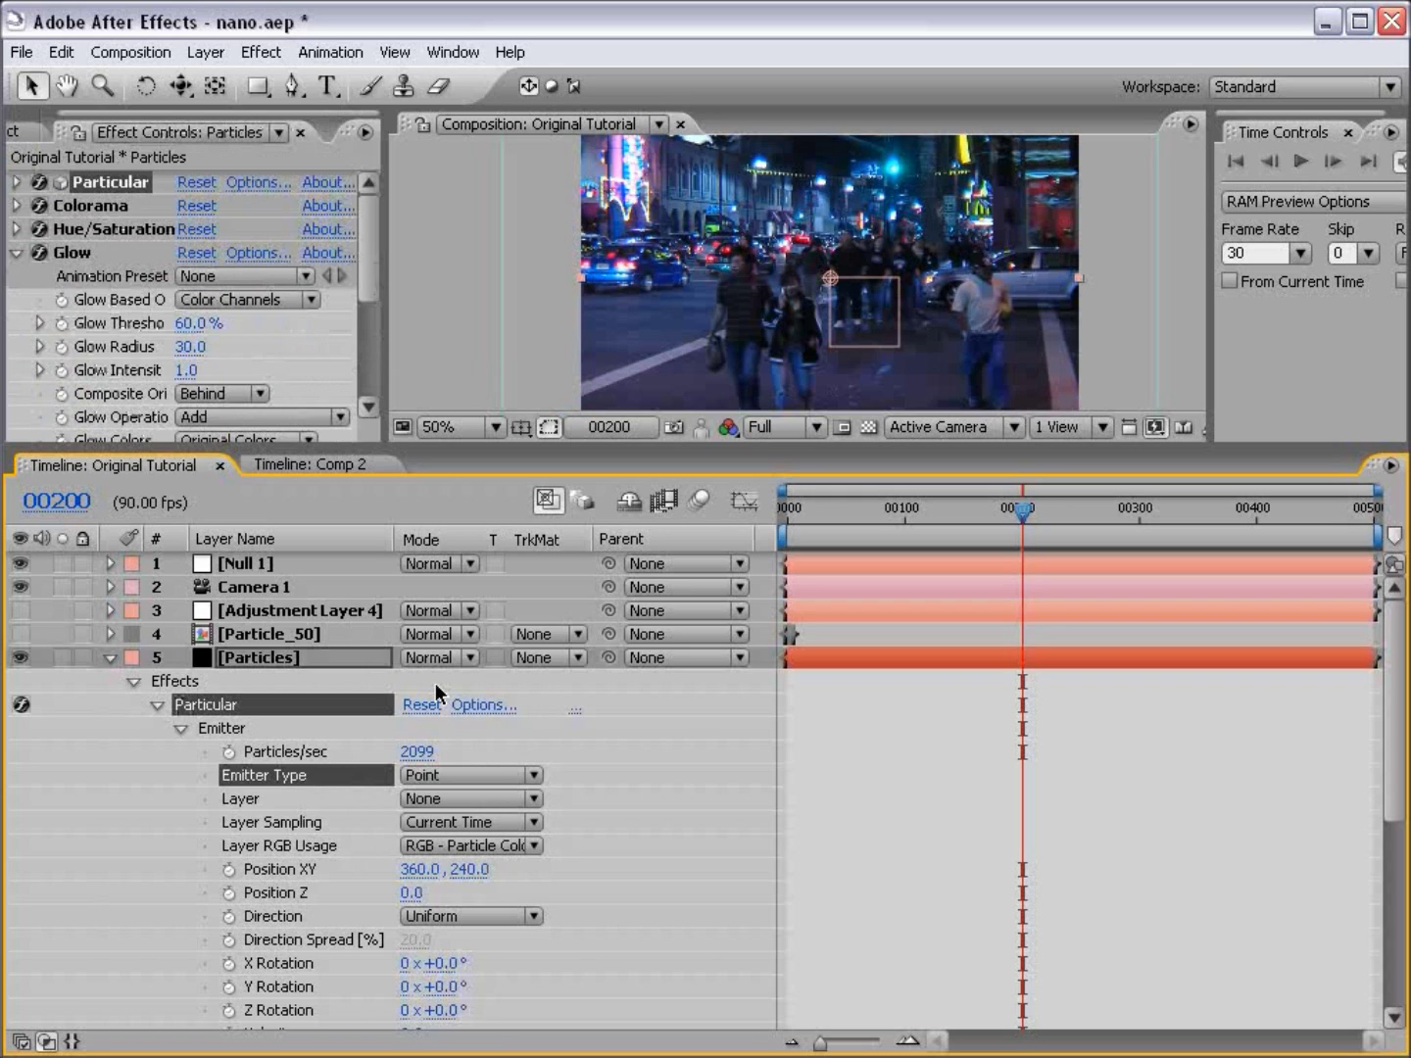
Step: Clear all Position XY and Z keyframes, leaving the emitter at 360.0, 240.0
{"action": "left_click", "coordinate": [284, 893]}
{"action": "left_click", "coordinate": [227, 868]}
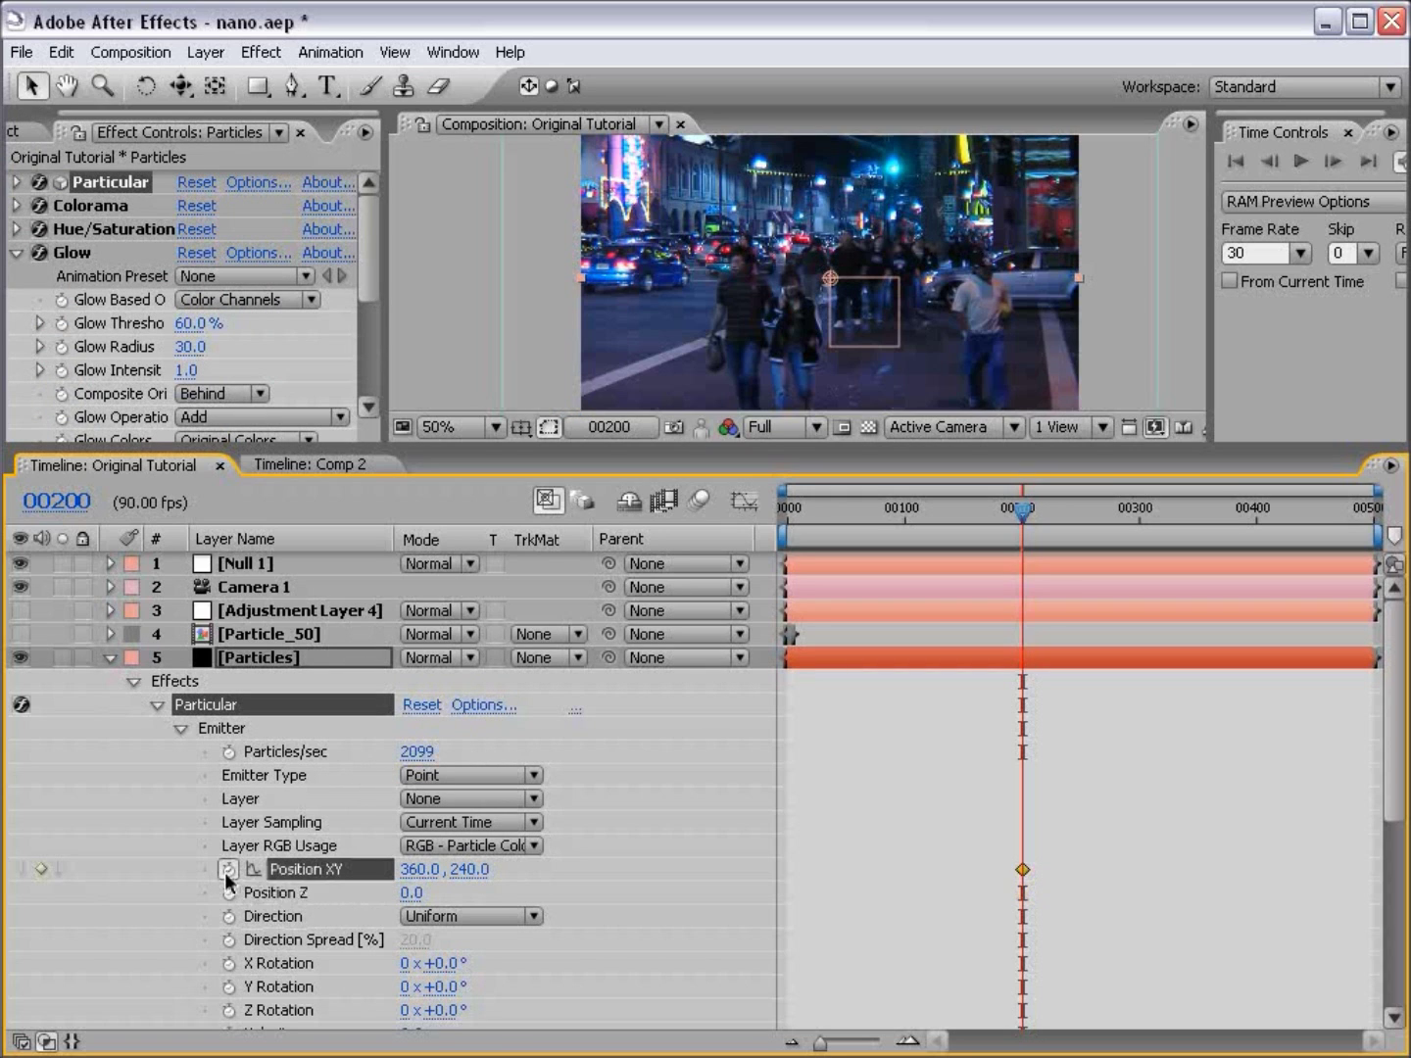
{"action": "left_click", "coordinate": [228, 892]}
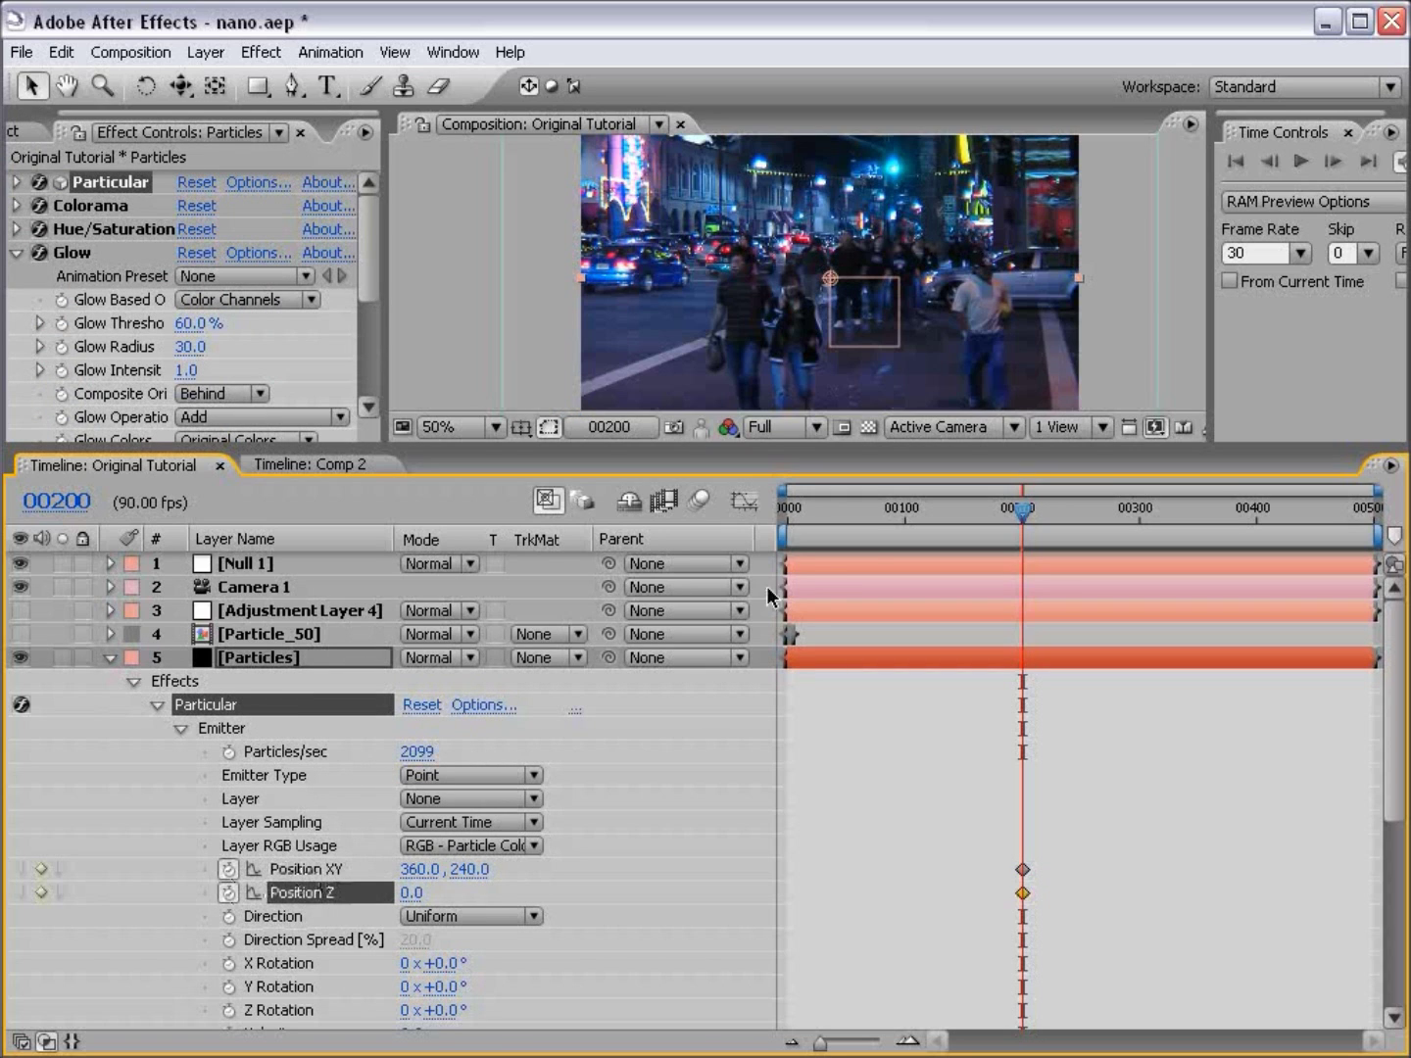
{"action": "left_click_drag", "start_coordinate": [1021, 509], "coordinate": [1040, 510]}
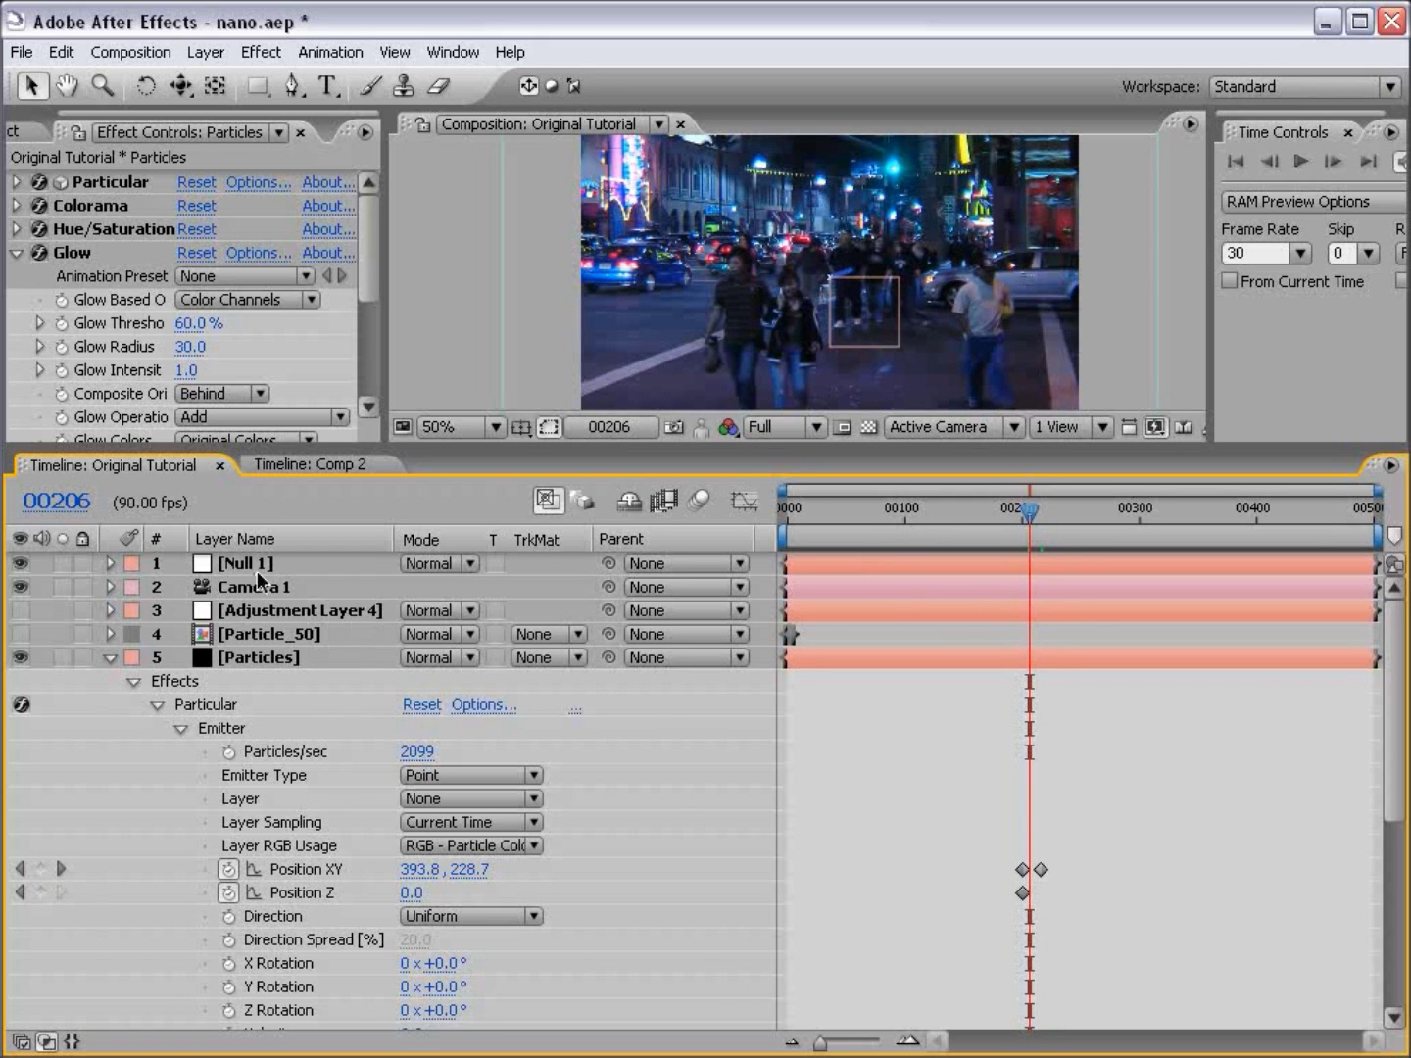
{"action": "left_click_drag", "start_coordinate": [962, 864], "coordinate": [1103, 913]}
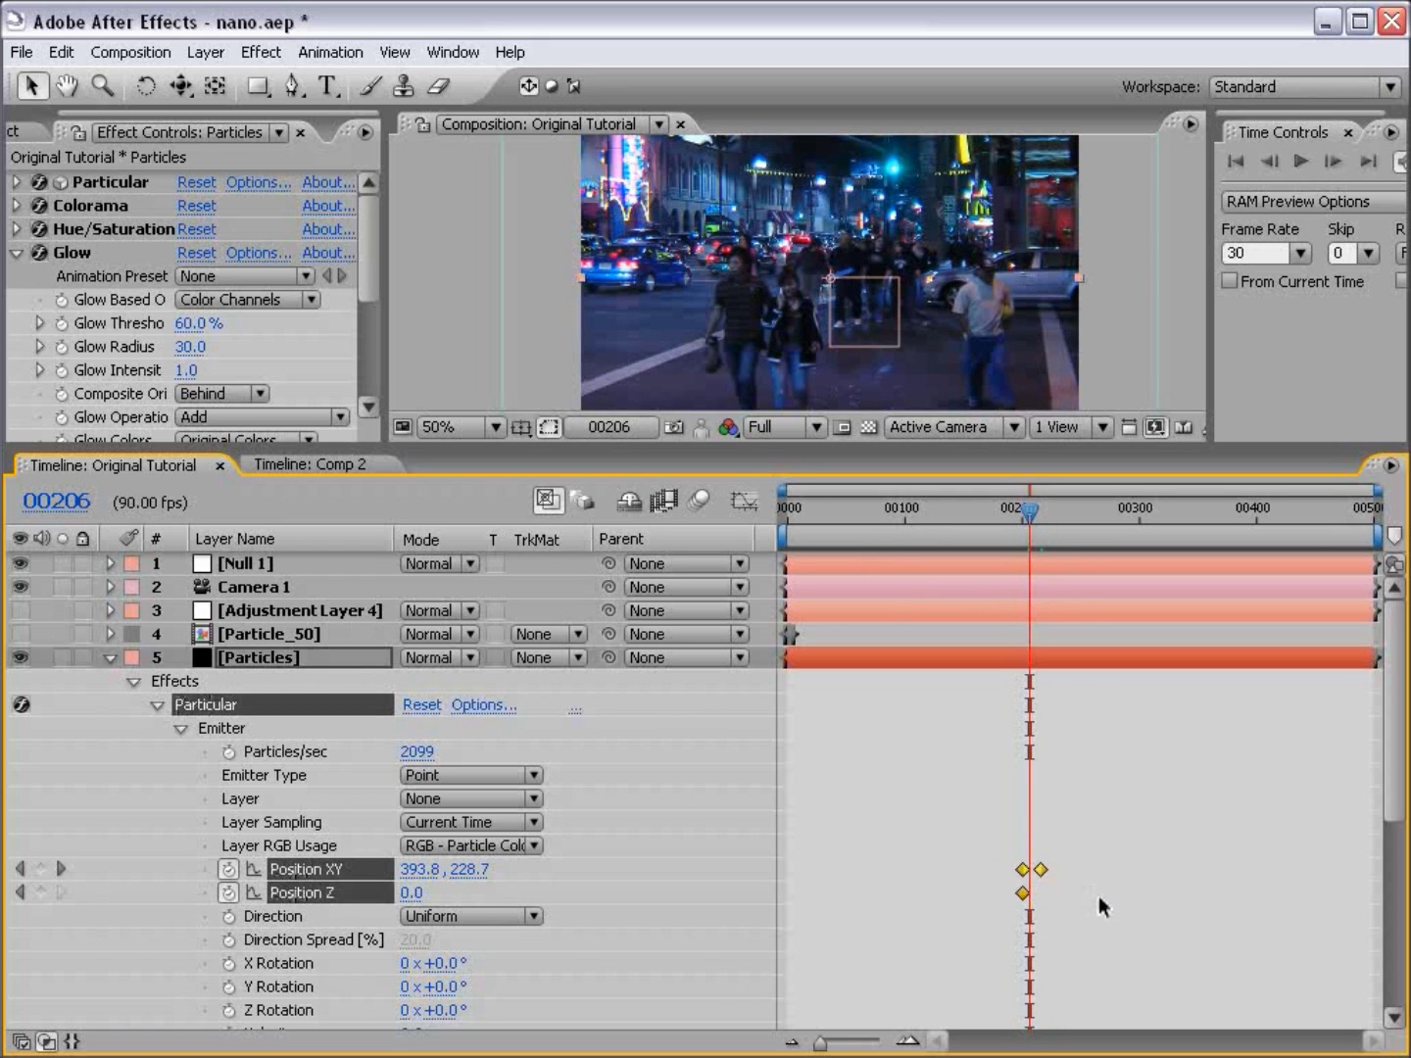
{"action": "key", "text": "Delete"}
{"action": "left_click", "coordinate": [234, 567]}
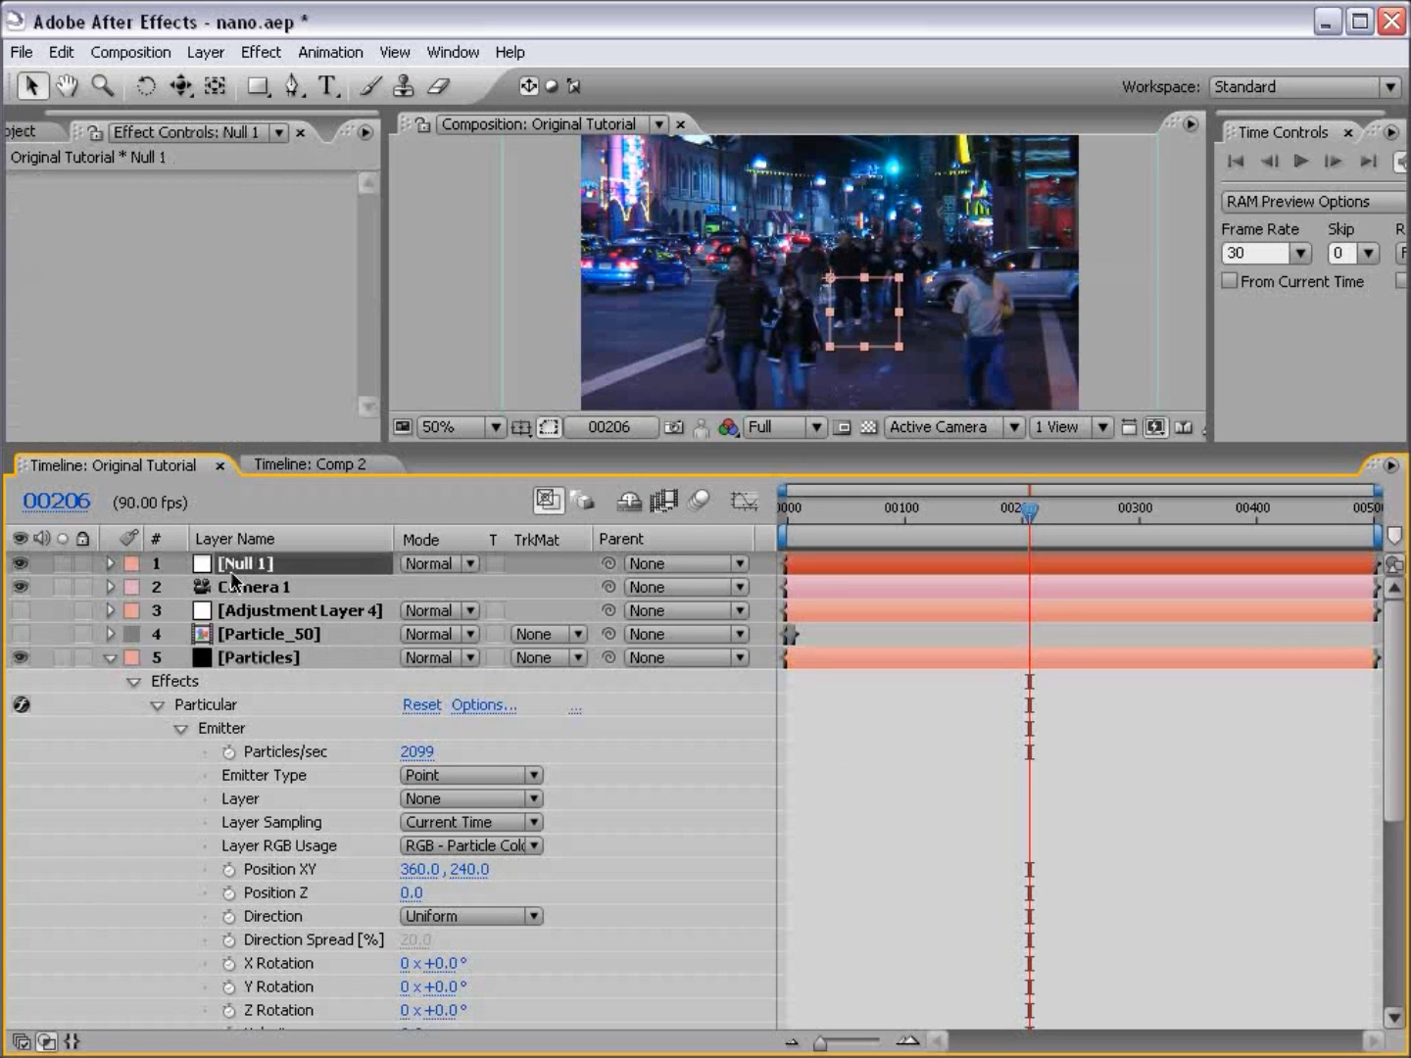
Step: Turn Null 1 into a 3D layer with its Position property shown
{"action": "key", "text": "p"}
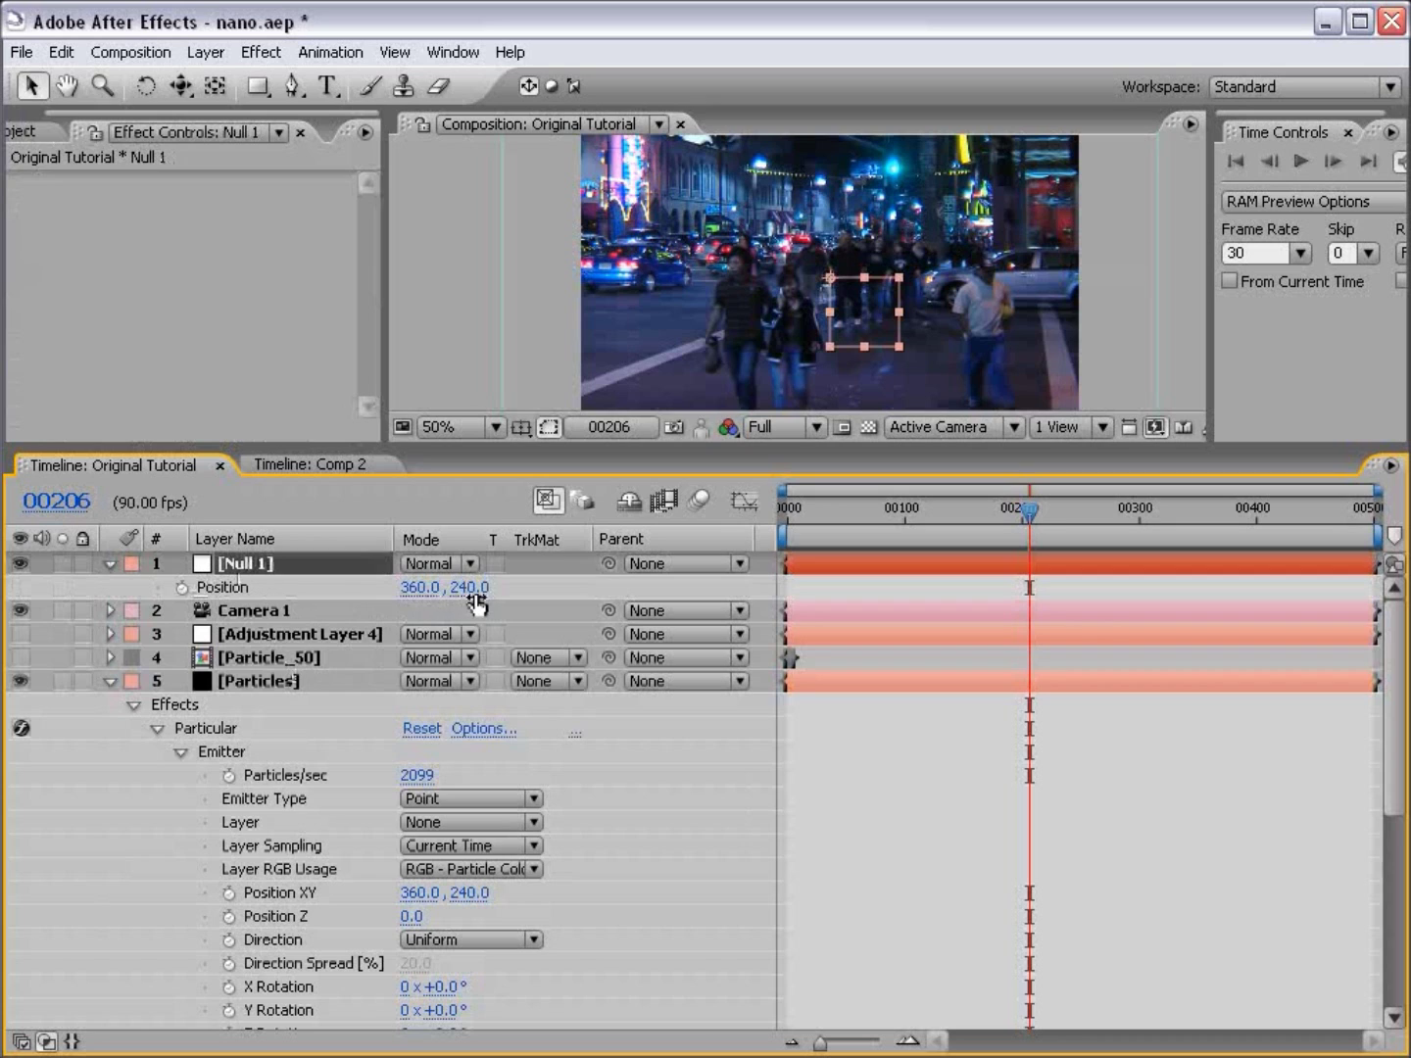
{"action": "key", "text": "F4"}
{"action": "left_click", "coordinate": [554, 565]}
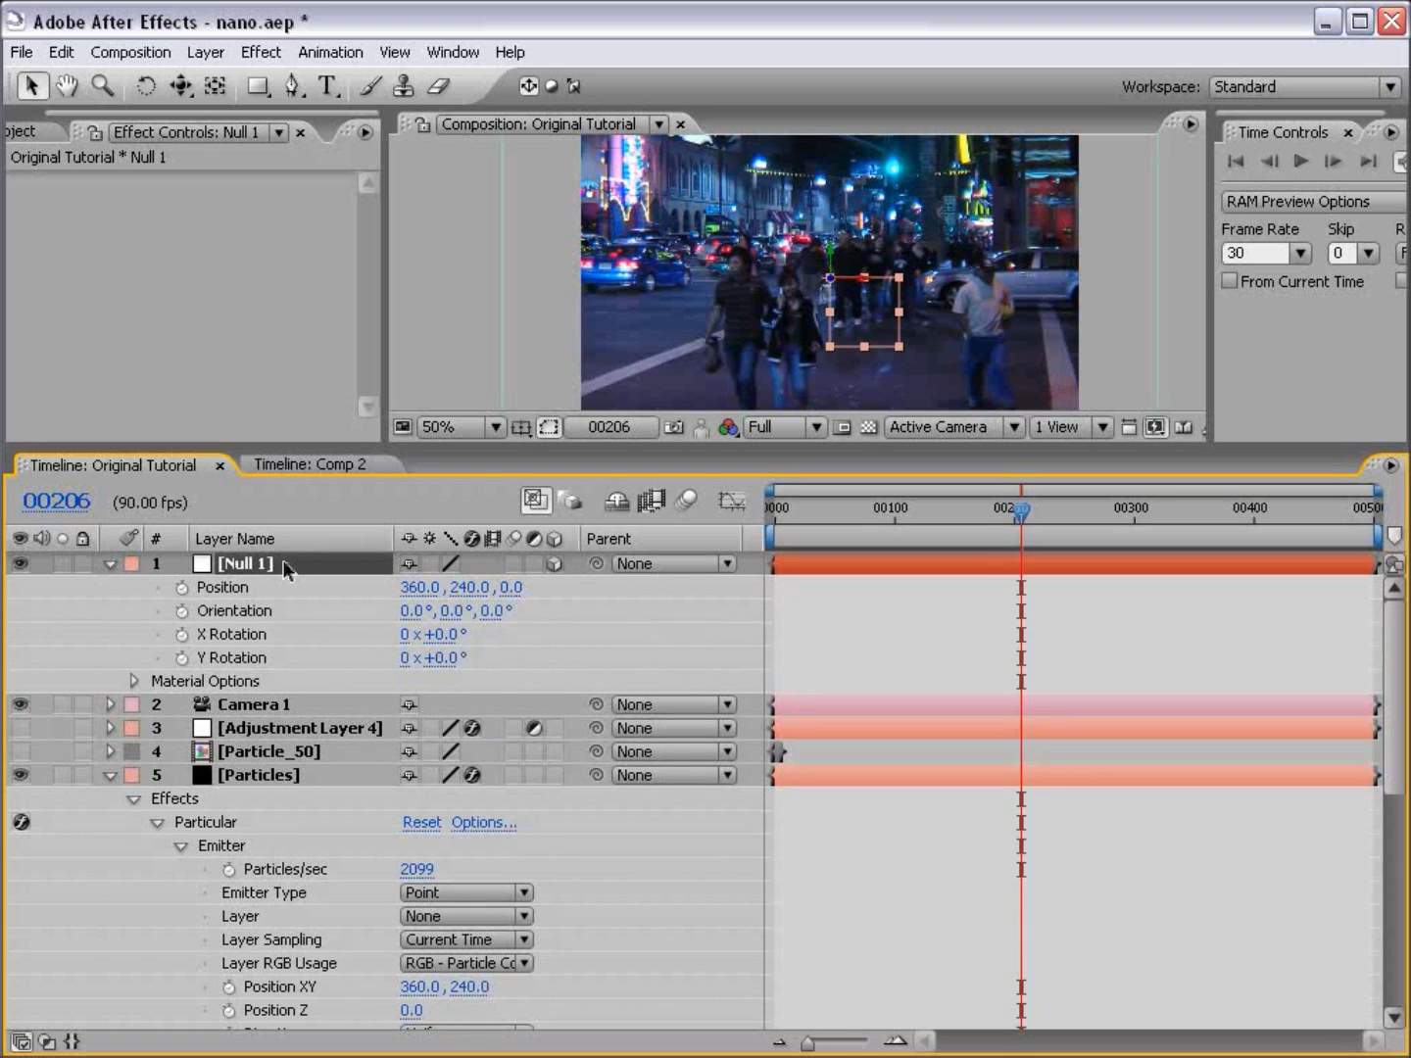
{"action": "key", "text": "p"}
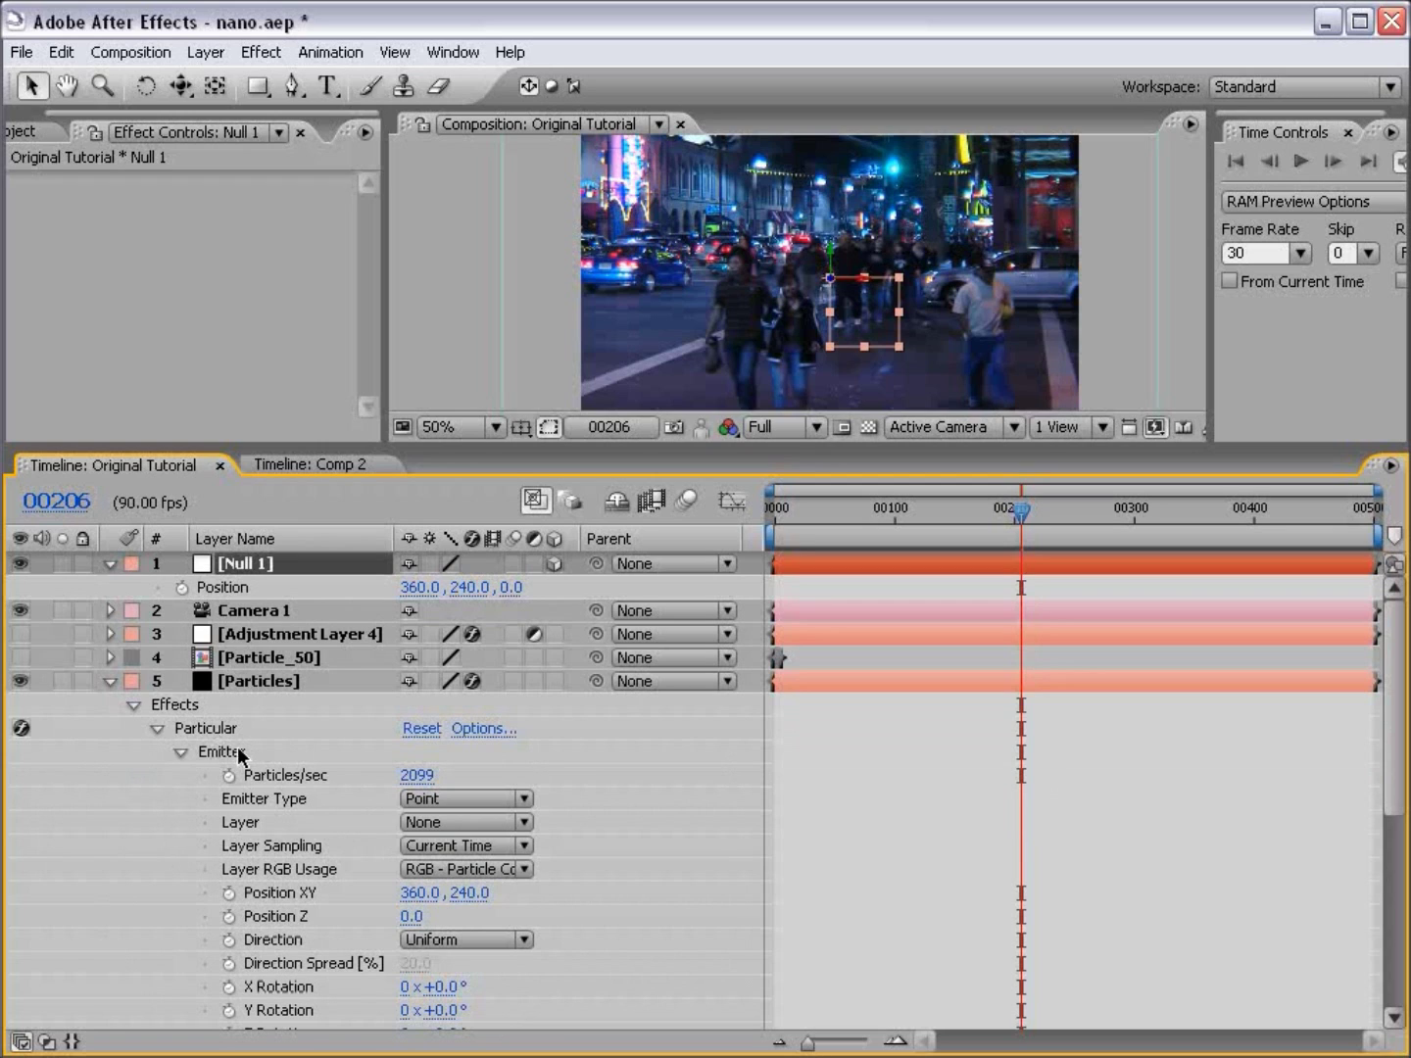
Step: Drive Particular's Position XY with an expression reading Null 1's position [0] and [1]
{"action": "left_click", "coordinate": [228, 892], "text": "alt"}
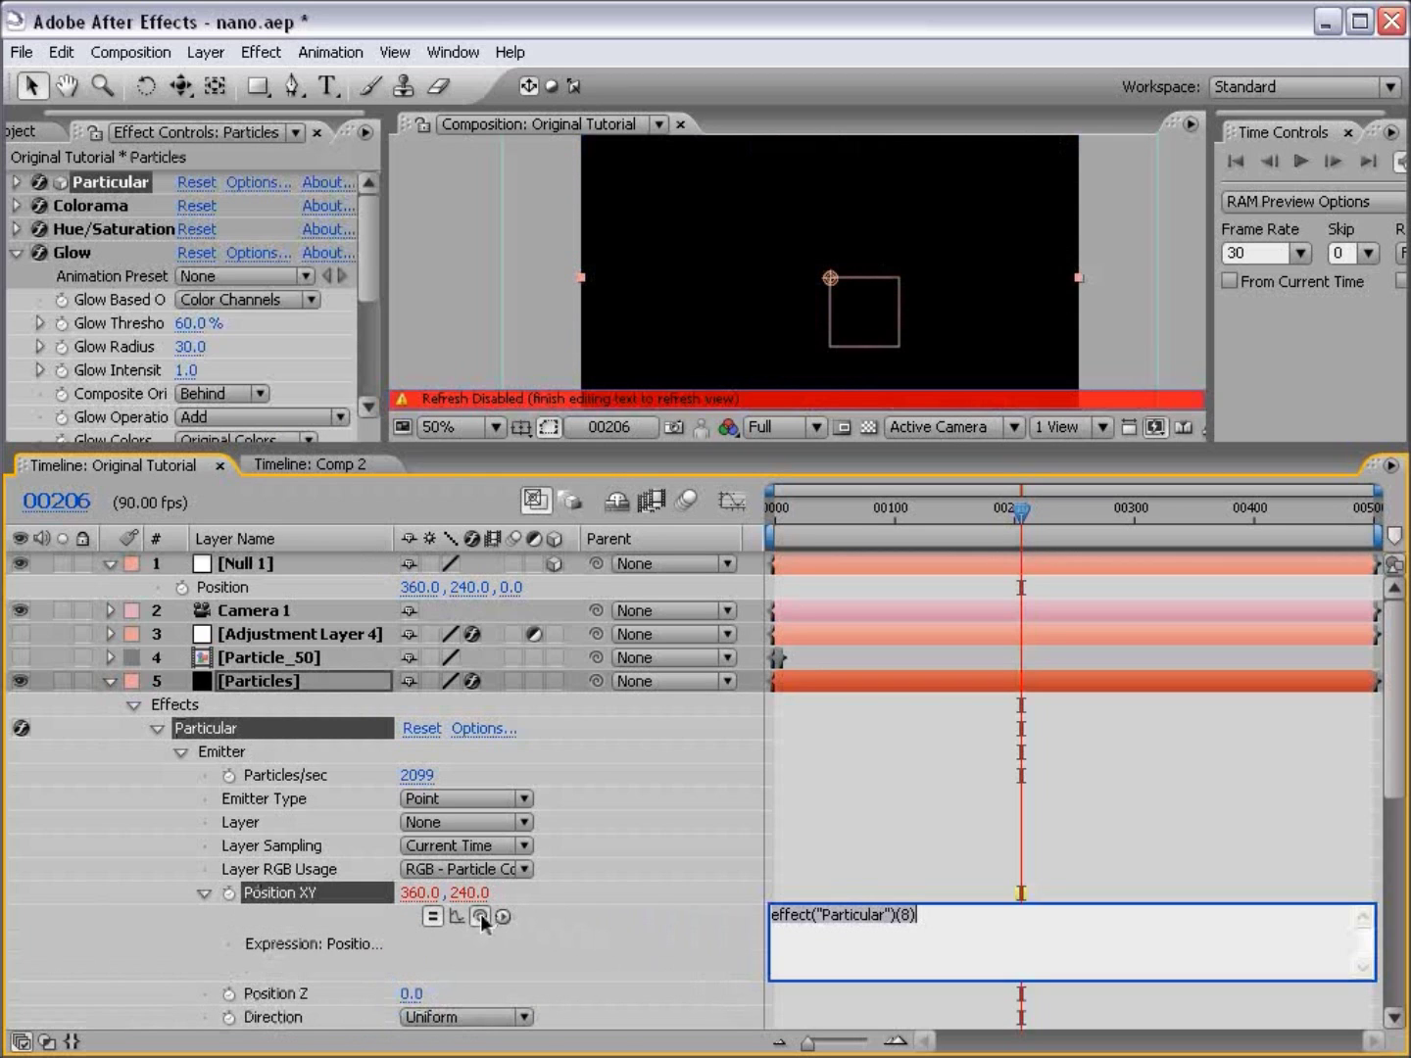
{"action": "left_click_drag", "start_coordinate": [479, 916], "coordinate": [221, 589]}
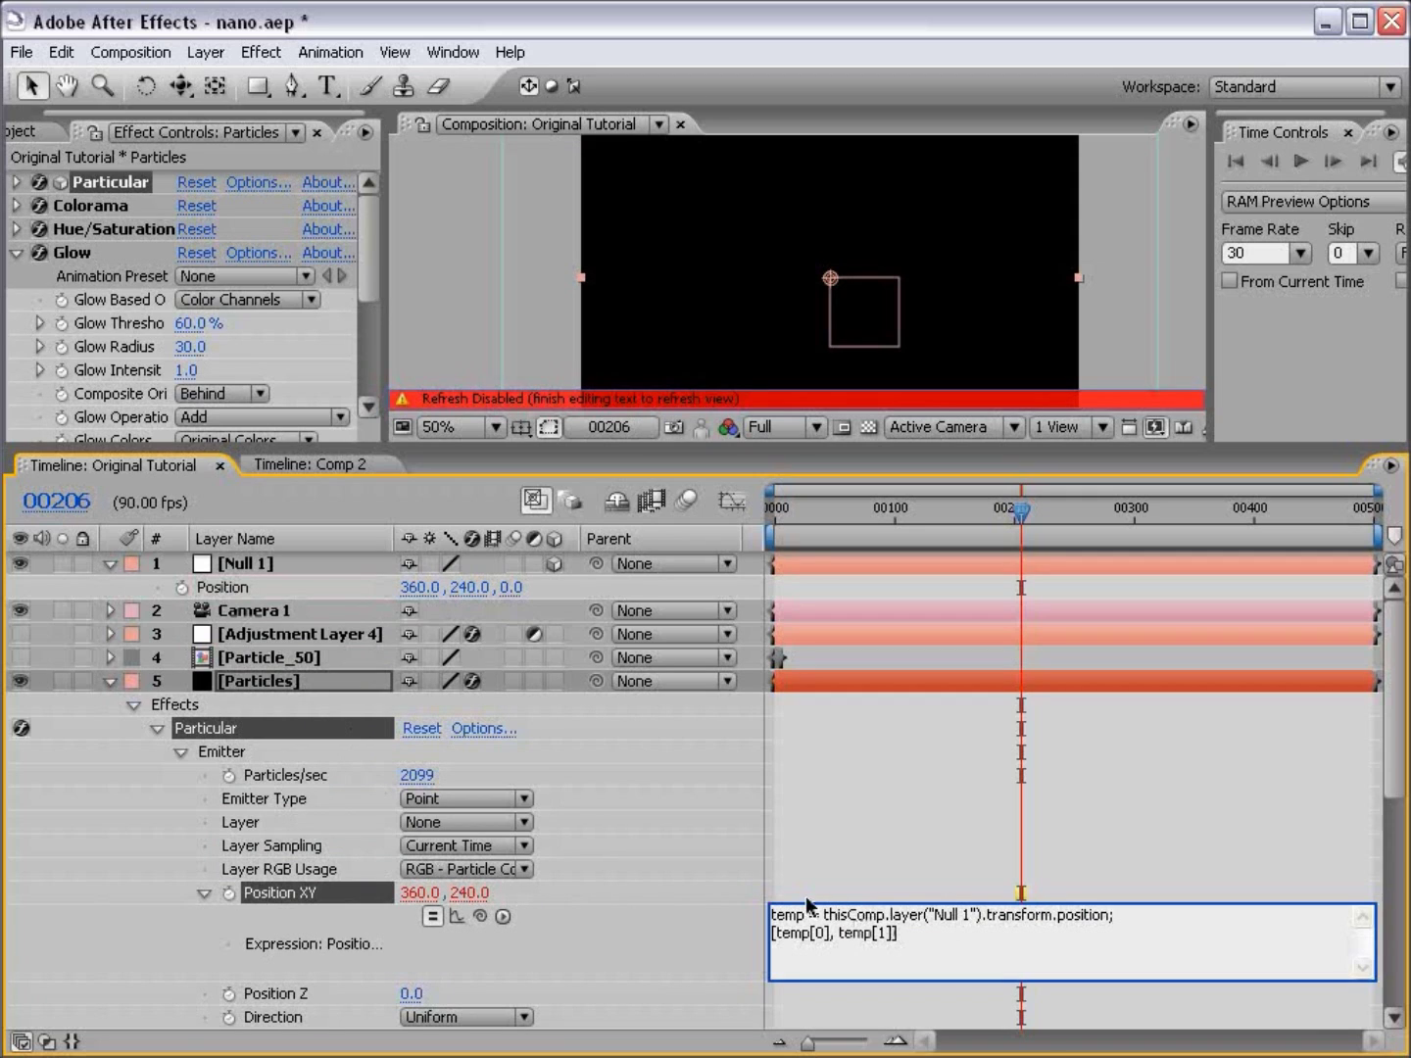
{"action": "left_click_drag", "start_coordinate": [963, 944], "coordinate": [751, 904]}
{"action": "left_click", "coordinate": [912, 960]}
{"action": "left_click", "coordinate": [466, 586]}
{"action": "left_click", "coordinate": [896, 932]}
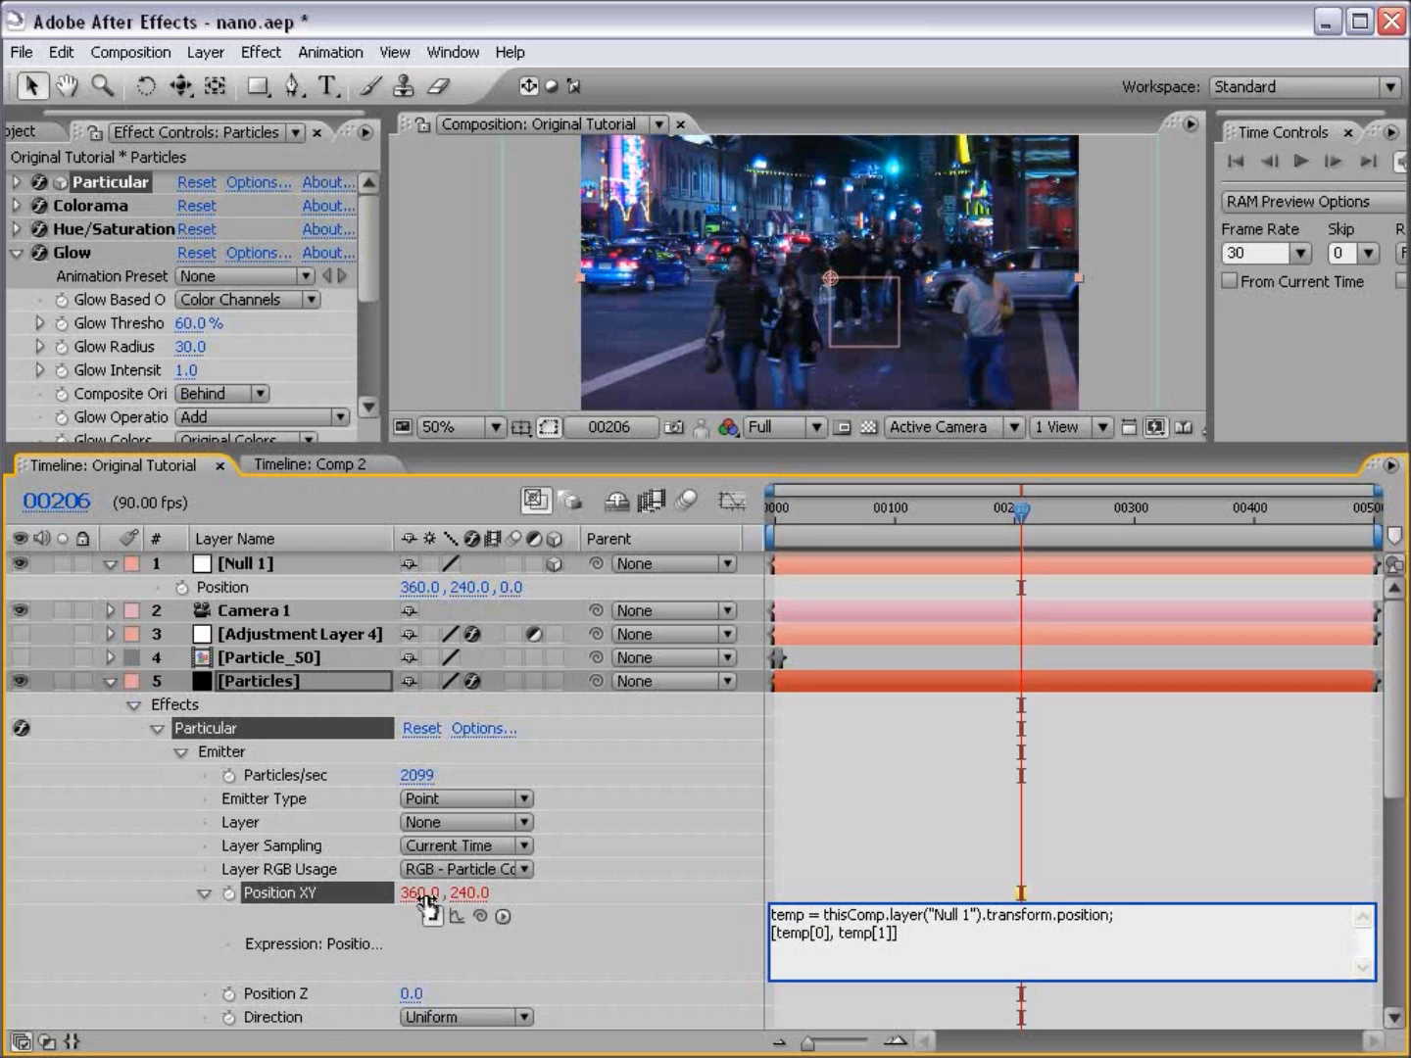
{"action": "left_click", "coordinate": [806, 889]}
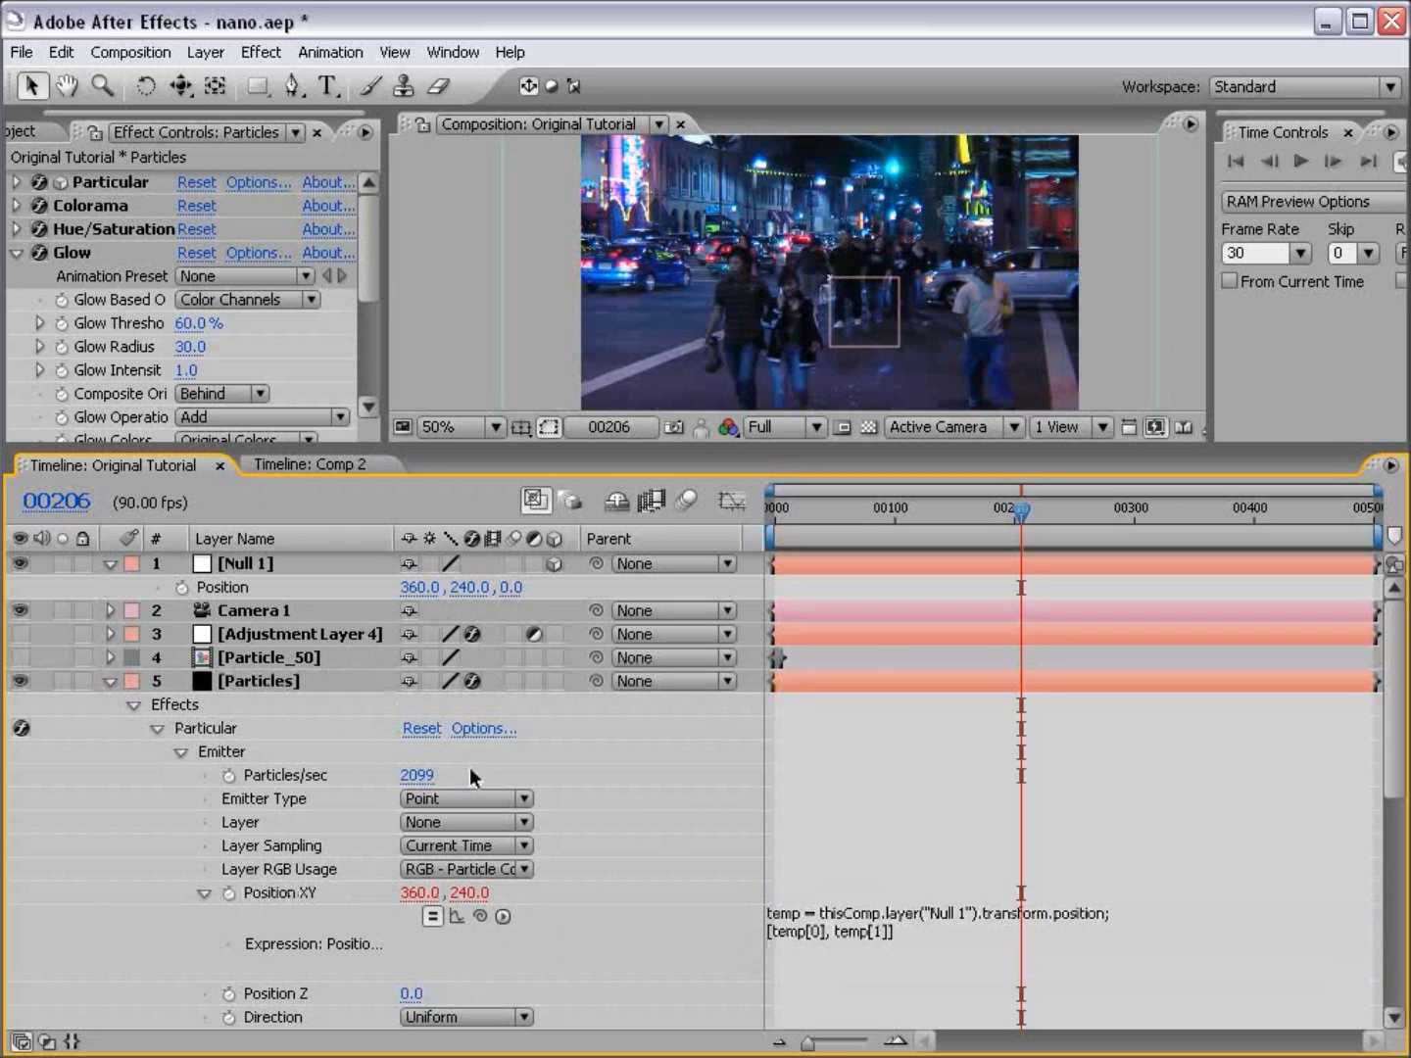
Step: Add an expression to Particular's Position Z, pick-whipped to Null 1's Position
{"action": "left_click", "coordinate": [284, 996]}
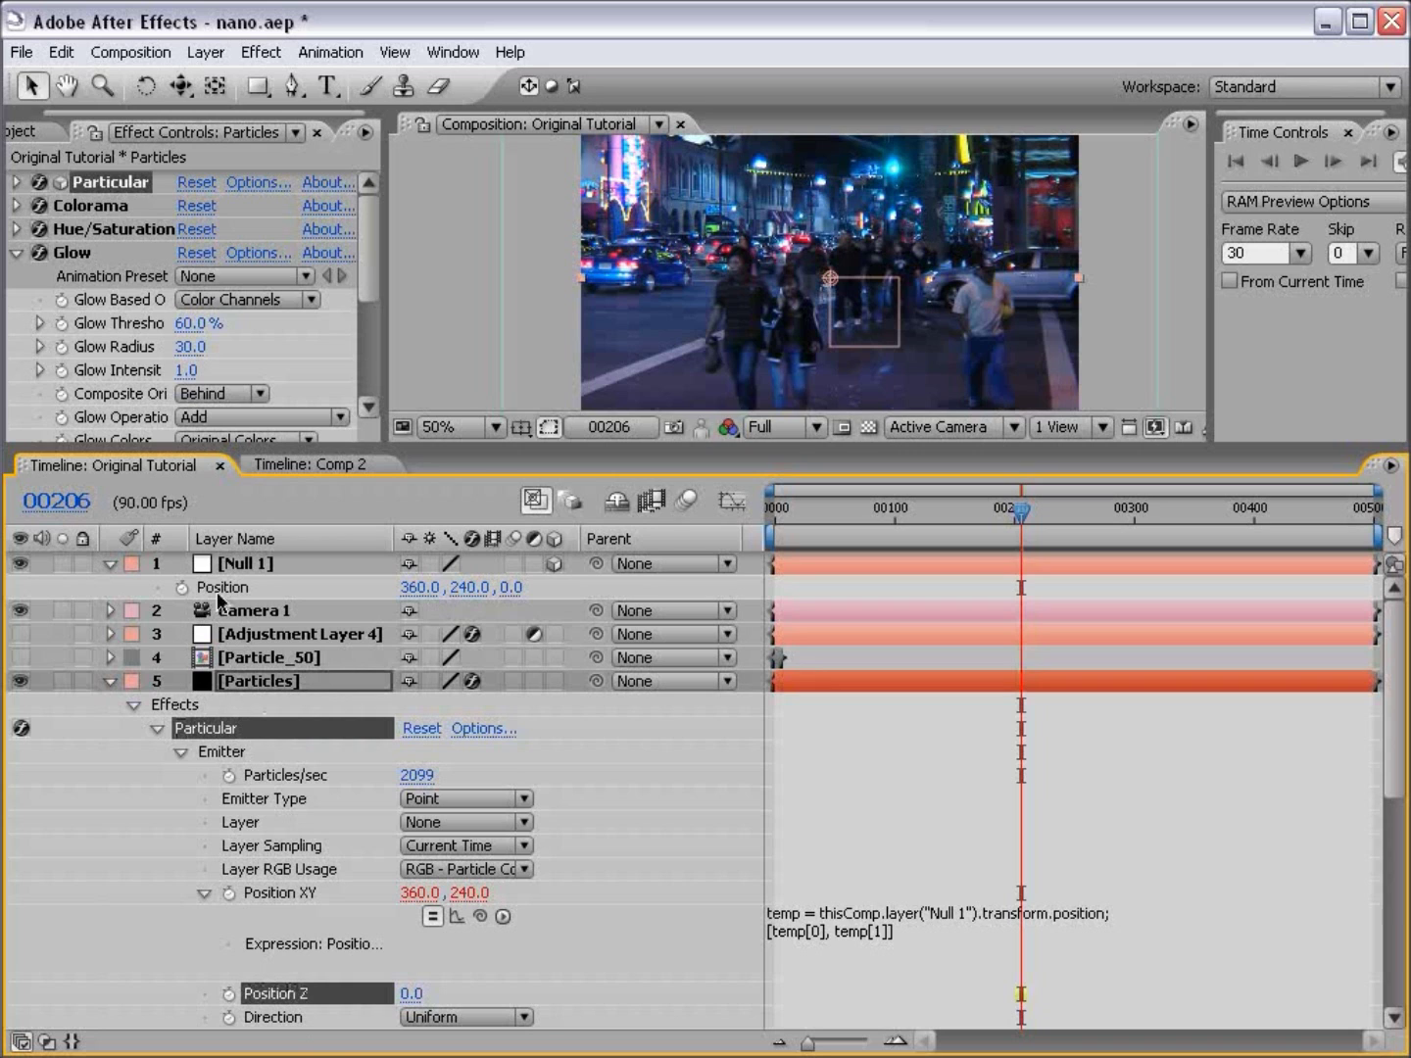
{"action": "left_click", "coordinate": [230, 993], "text": "alt"}
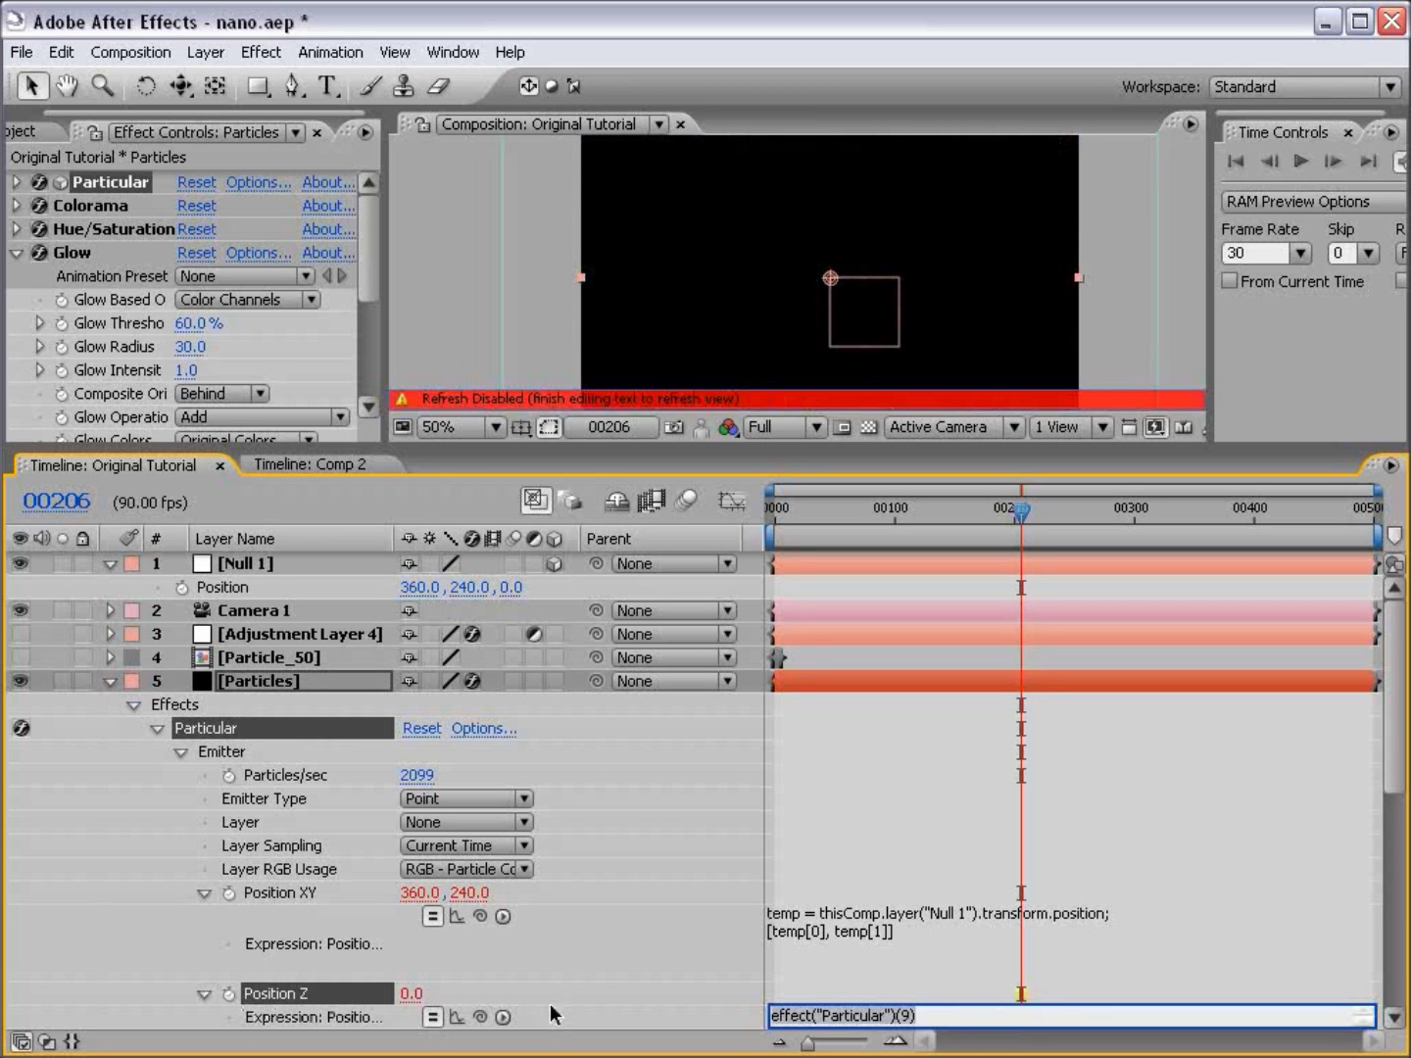
{"action": "key", "text": "KP_Enter"}
{"action": "scroll", "coordinate": [519, 970], "scroll_direction": "down", "scroll_amount": 2}
{"action": "left_click_drag", "start_coordinate": [480, 945], "coordinate": [267, 590]}
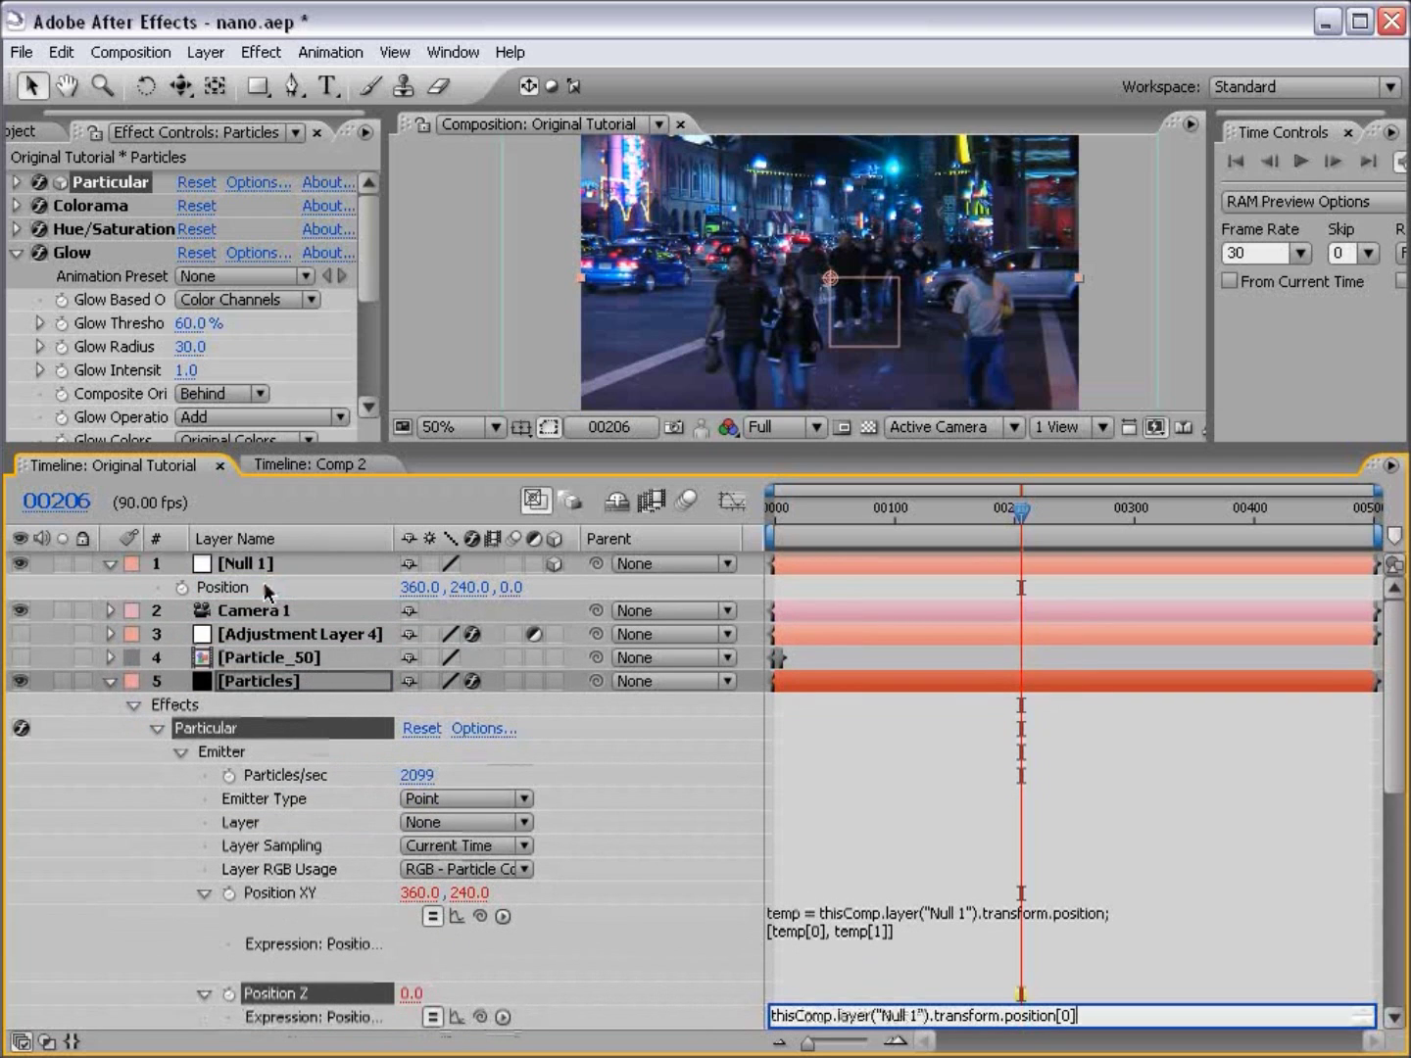
{"action": "left_click", "coordinate": [1396, 735]}
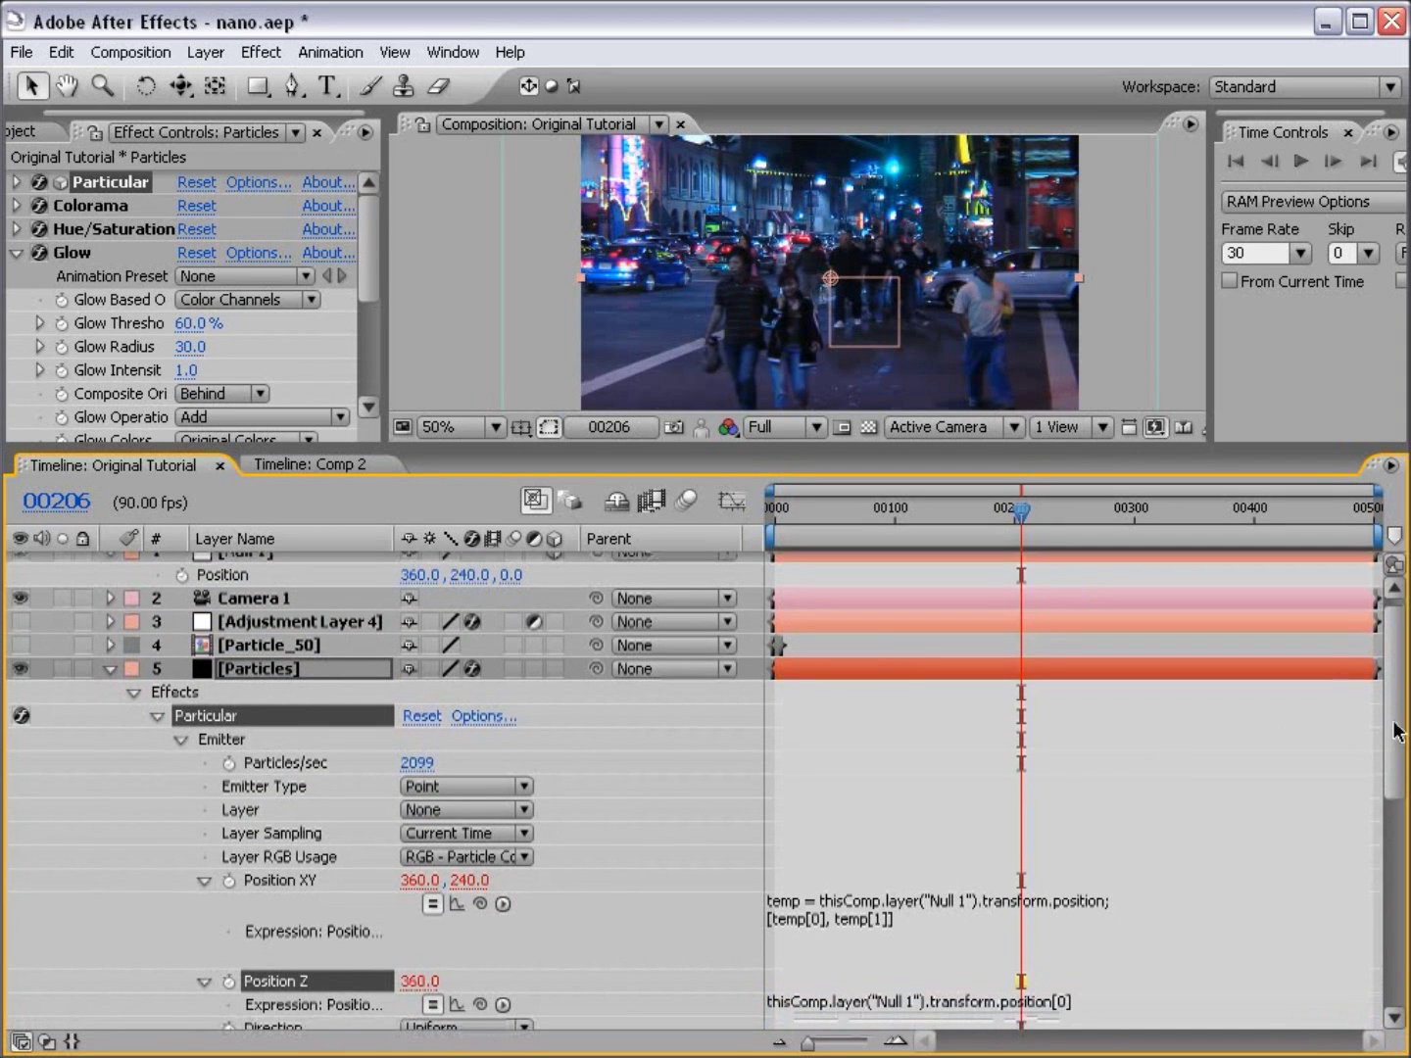
Step: Set the Position Z expression index to [2], then move Null 1 to 444, 246
{"action": "left_click", "coordinate": [841, 1000]}
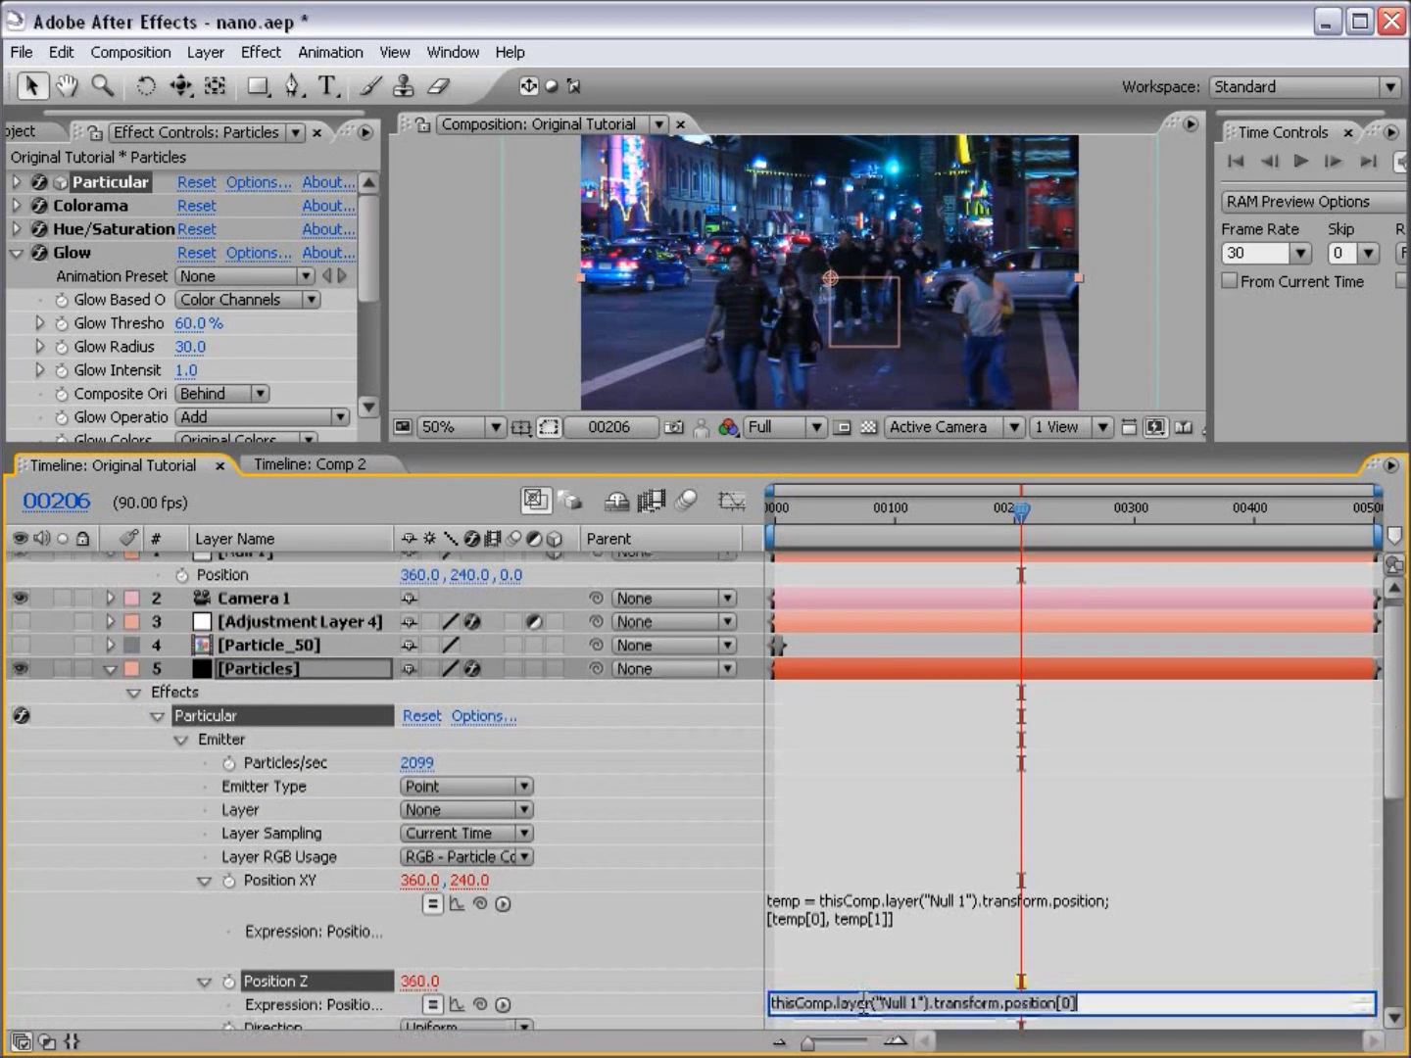
{"action": "left_click", "coordinate": [1103, 1004]}
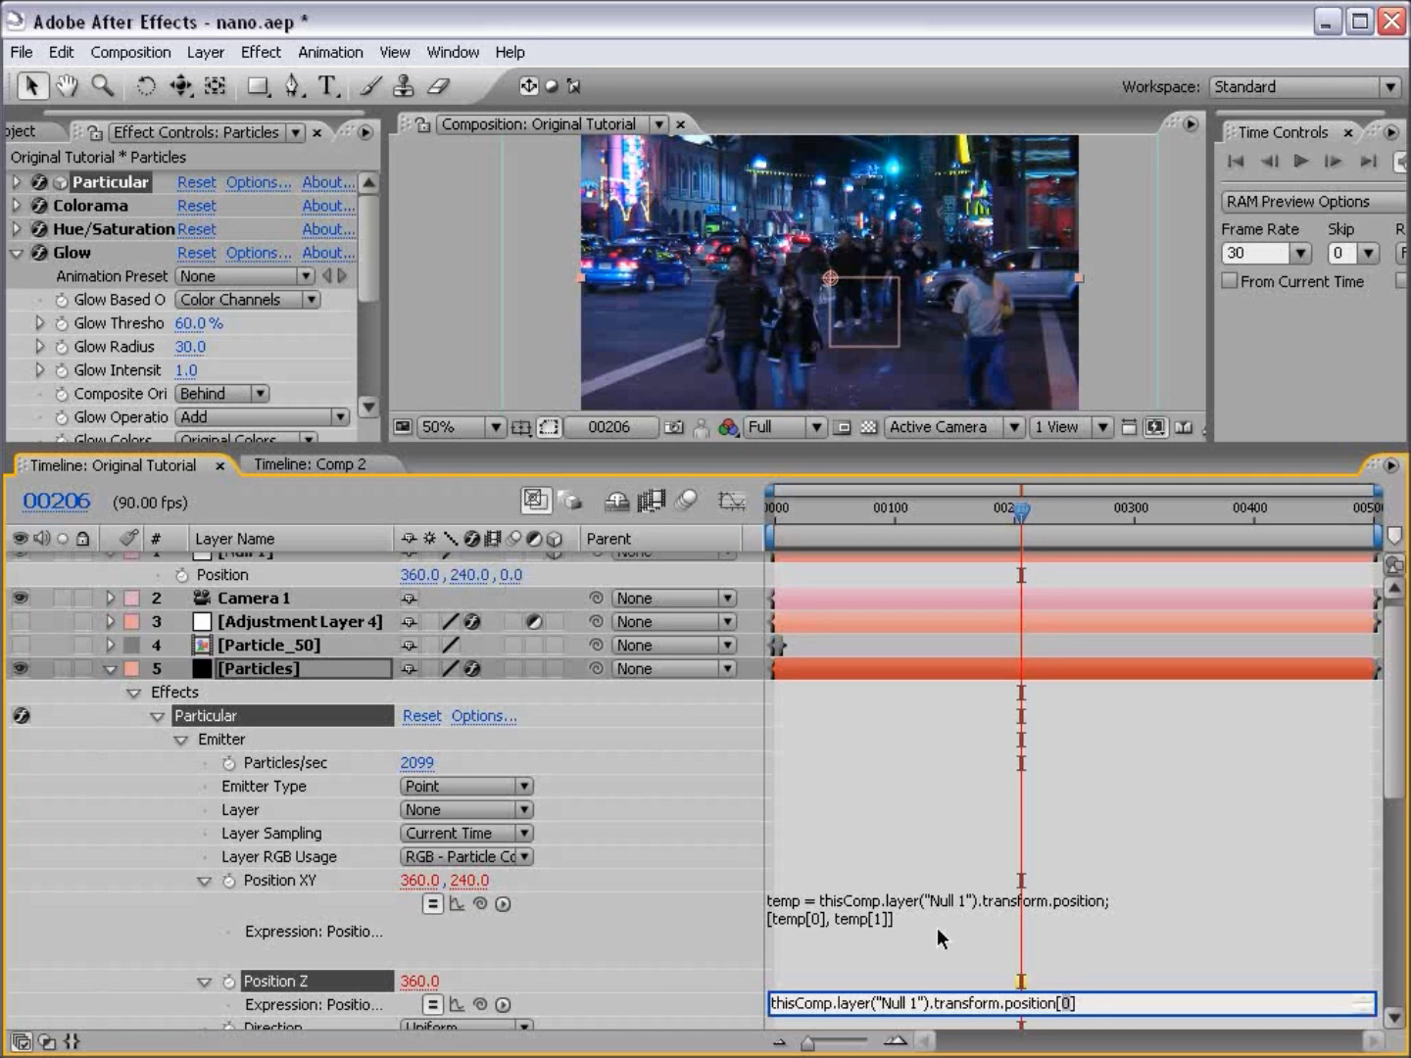
{"action": "type", "text": ","}
{"action": "type", "text": "2"}
{"action": "left_click", "coordinate": [447, 986]}
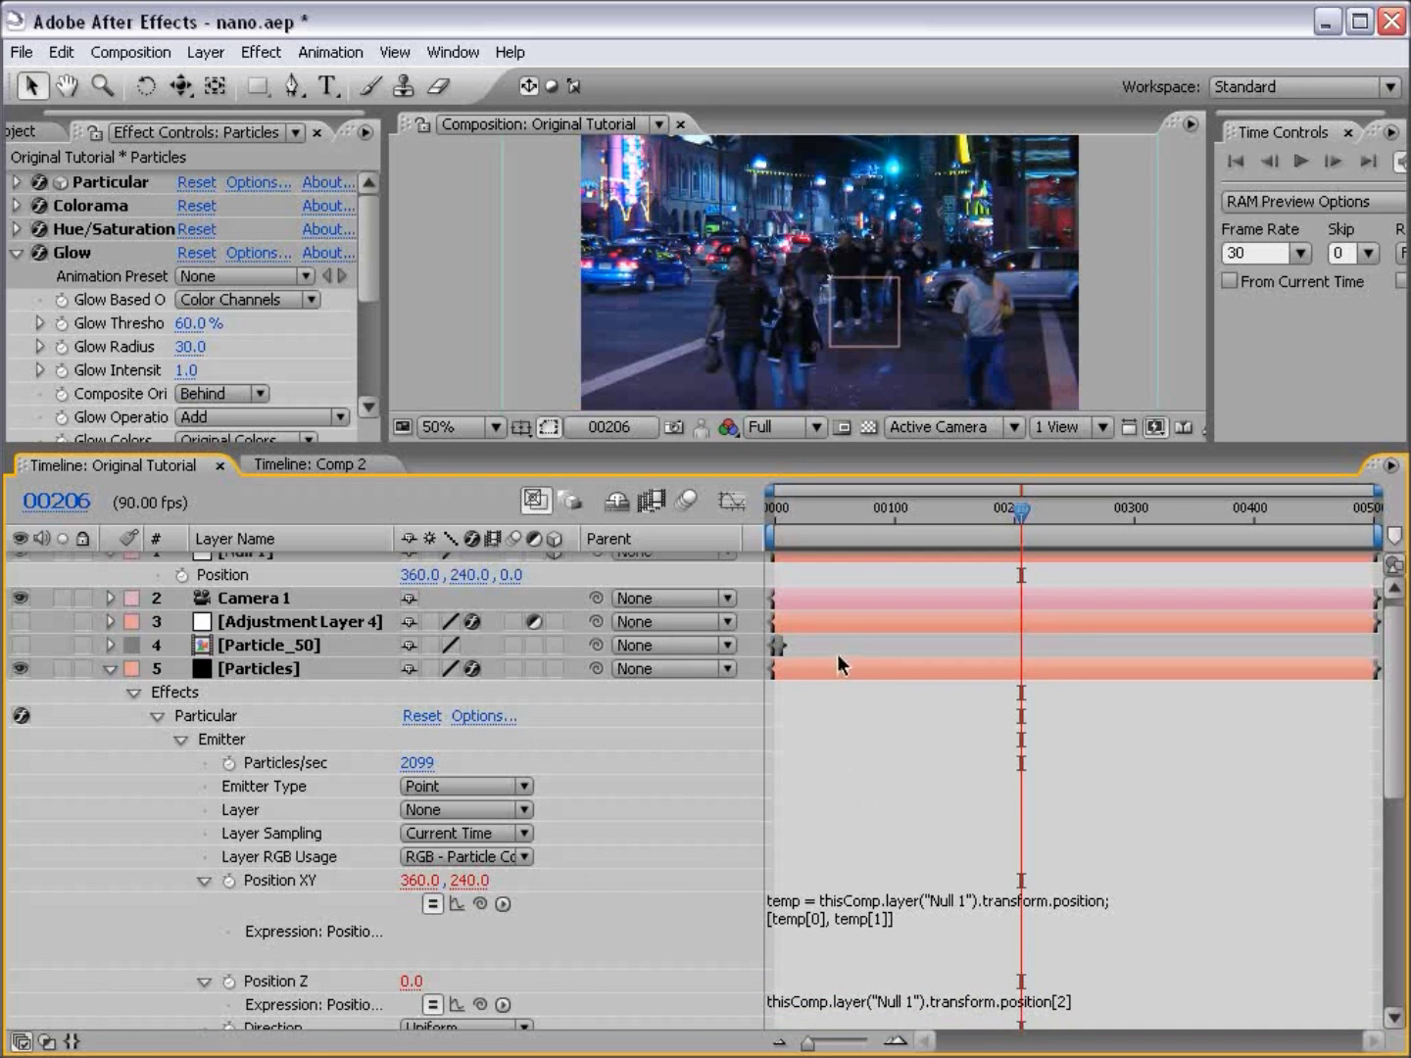
{"action": "left_click_drag", "start_coordinate": [879, 330], "coordinate": [960, 330]}
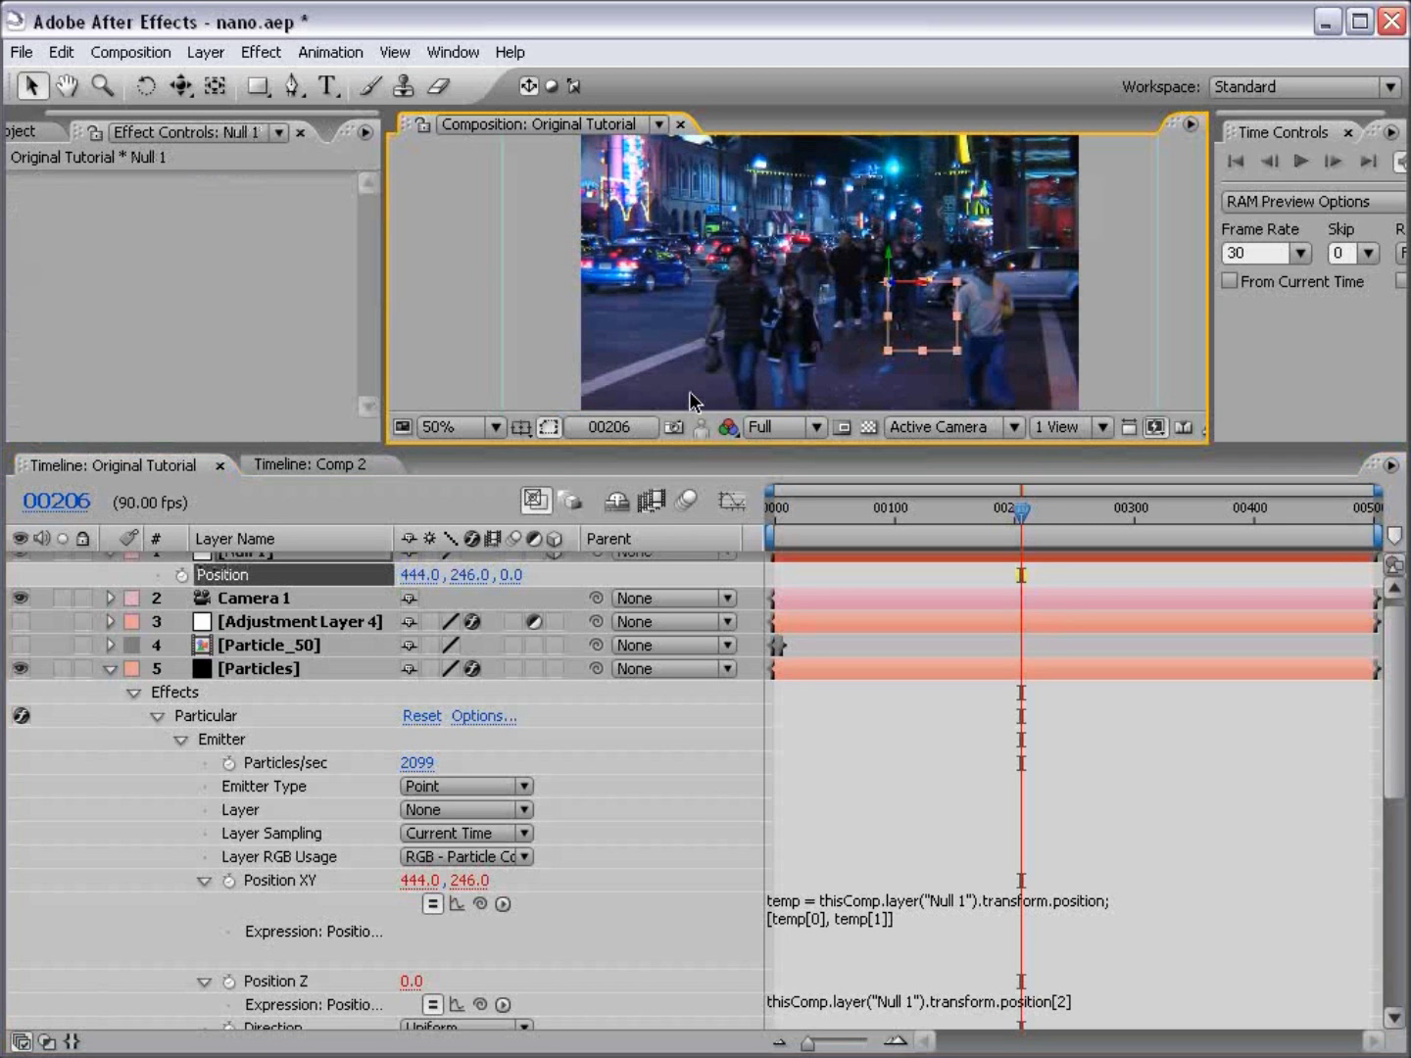
{"action": "key", "text": "ctrl+grave"}
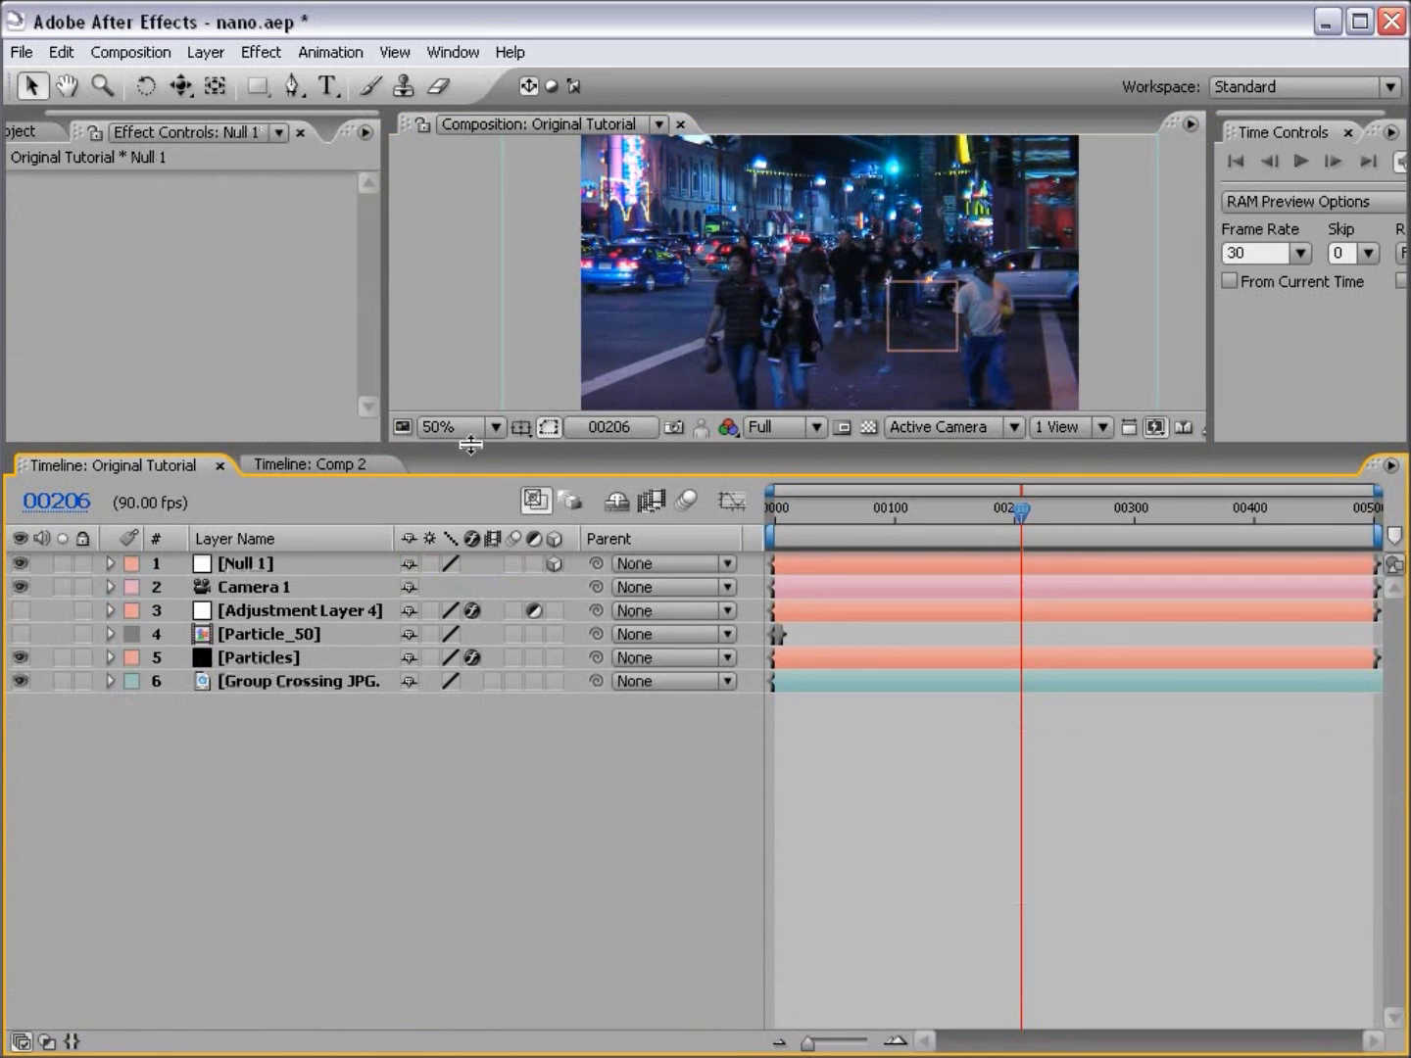
Step: Turn off the Colorama and Hue/Saturation effects on the Particles layer
{"action": "left_click_drag", "start_coordinate": [471, 444], "coordinate": [471, 643]}
{"action": "key", "text": "period"}
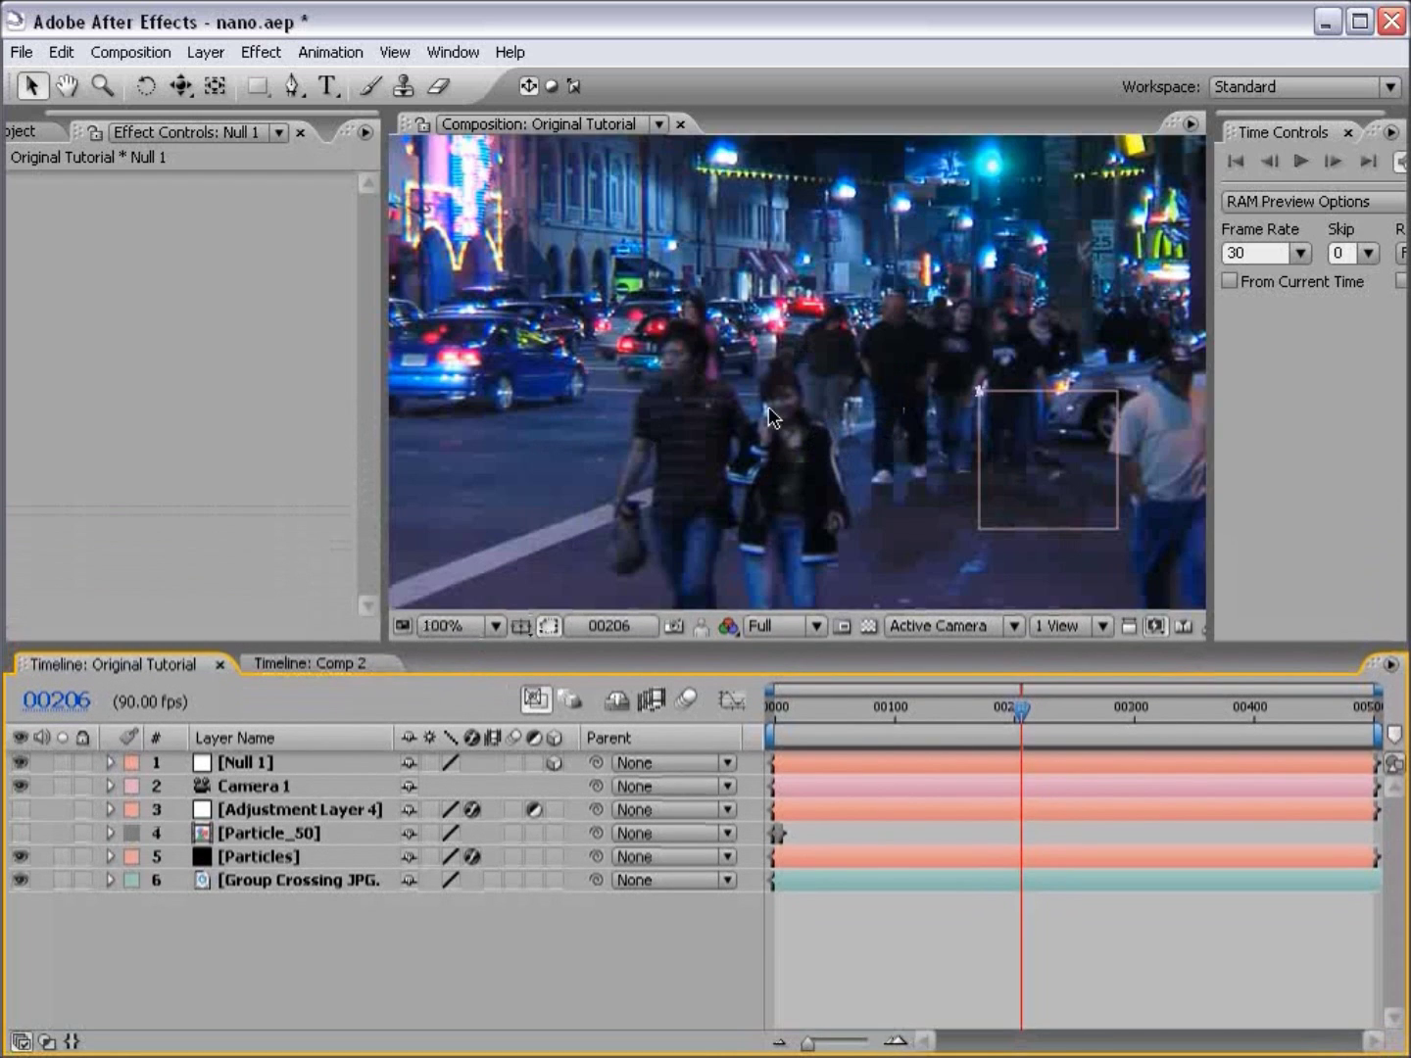
{"action": "key", "text": "grave"}
{"action": "key", "text": "grave"}
{"action": "key", "text": "comma"}
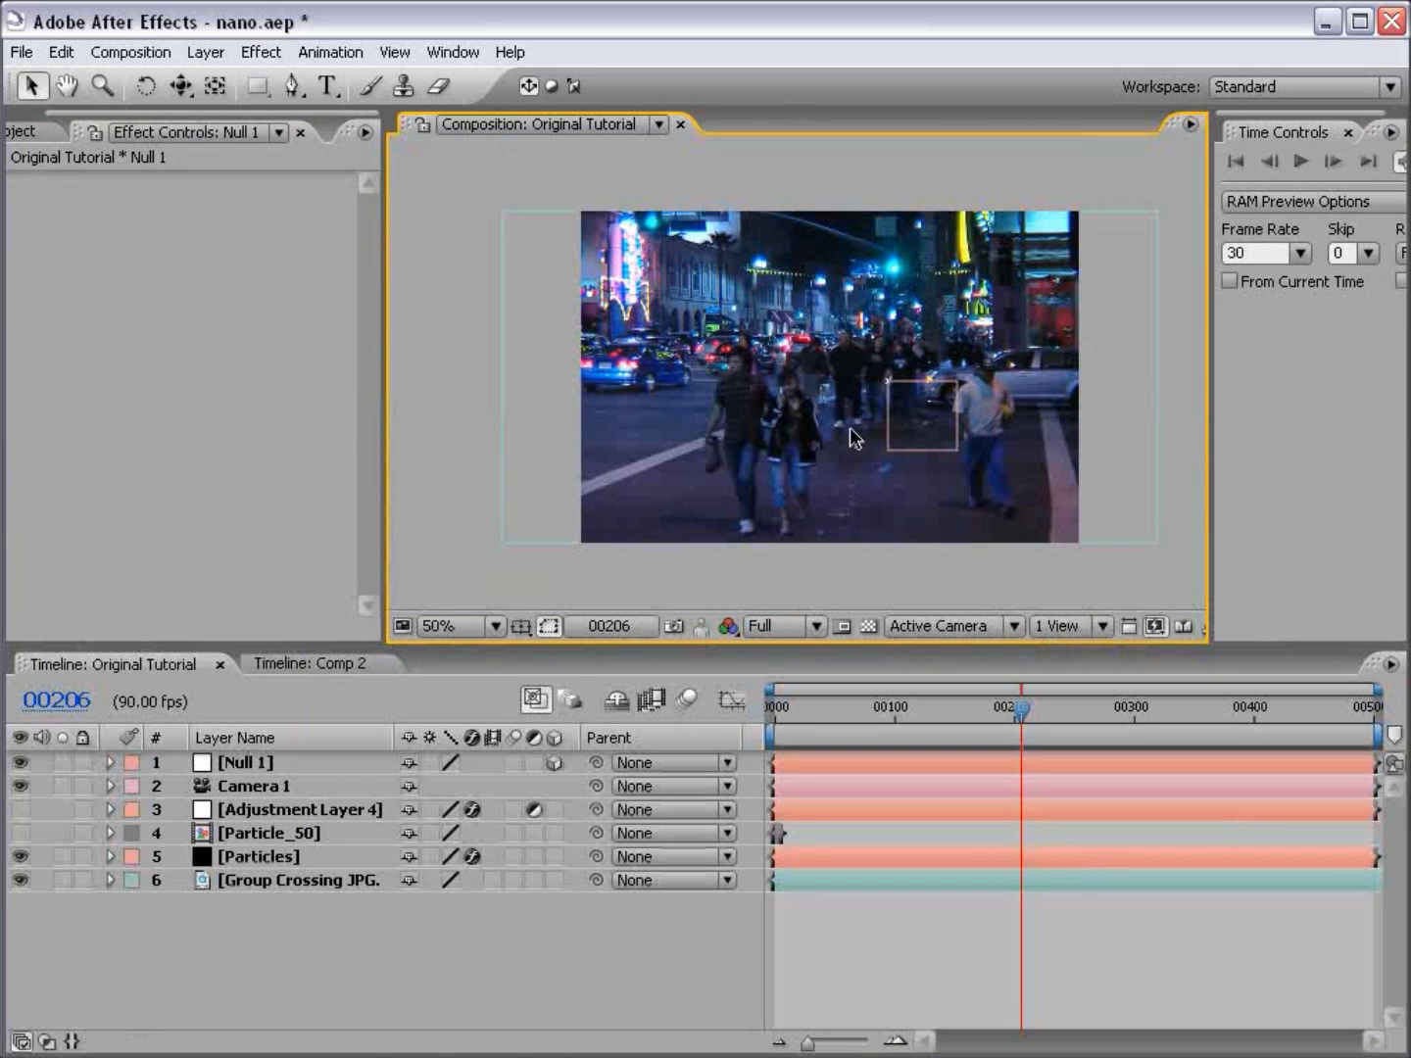
{"action": "left_click", "coordinate": [269, 762]}
{"action": "left_click", "coordinate": [250, 855]}
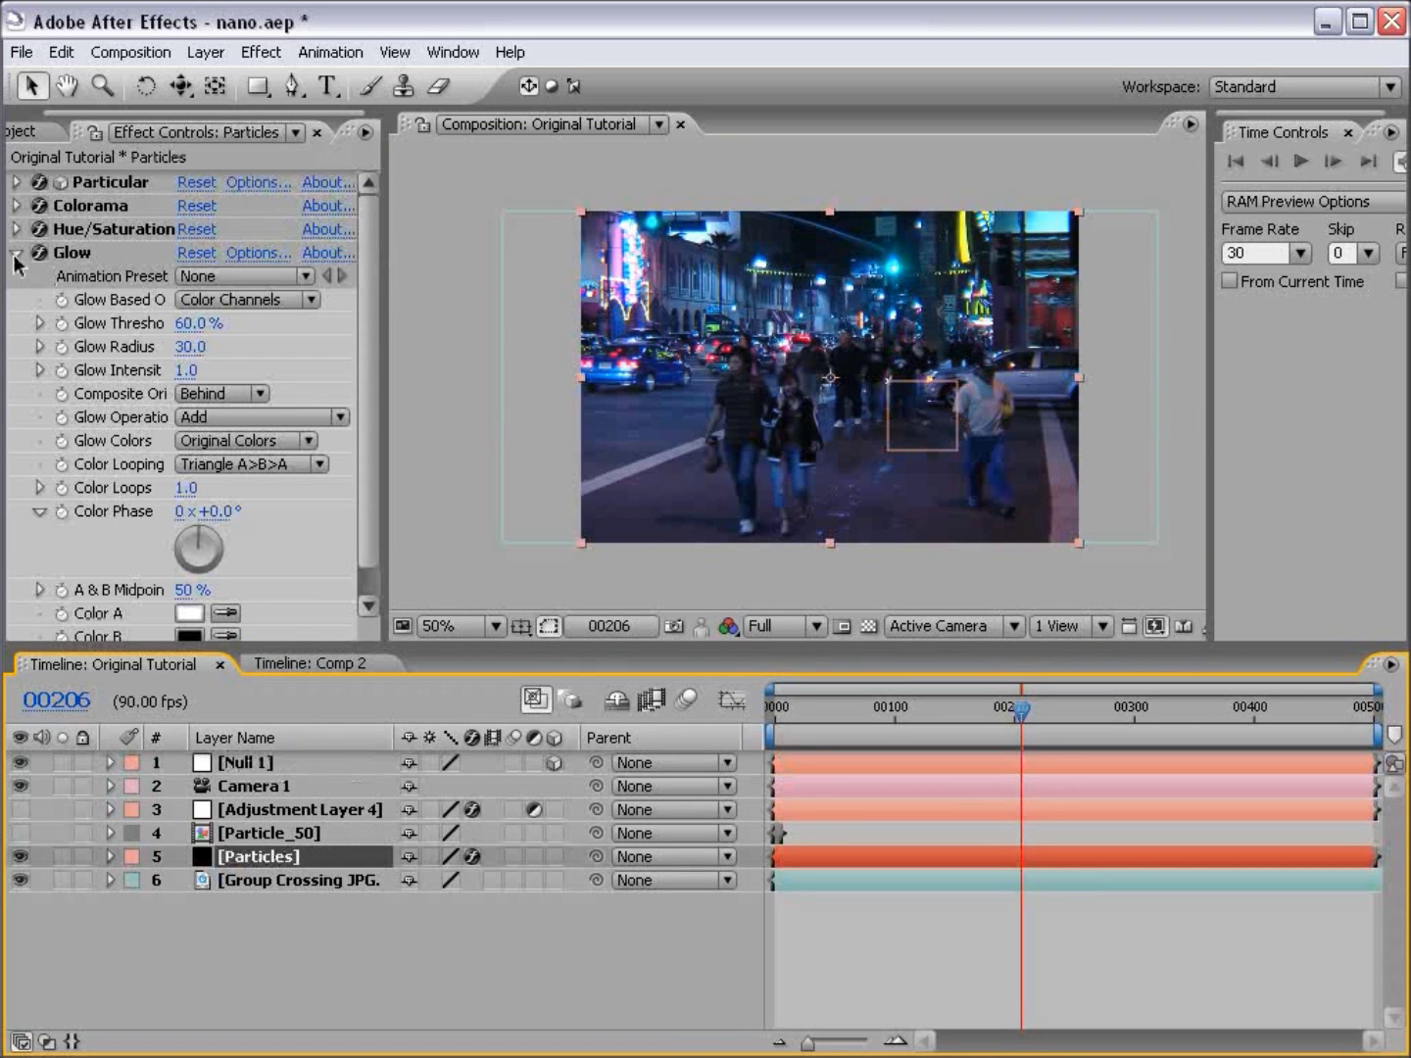
{"action": "left_click", "coordinate": [15, 251]}
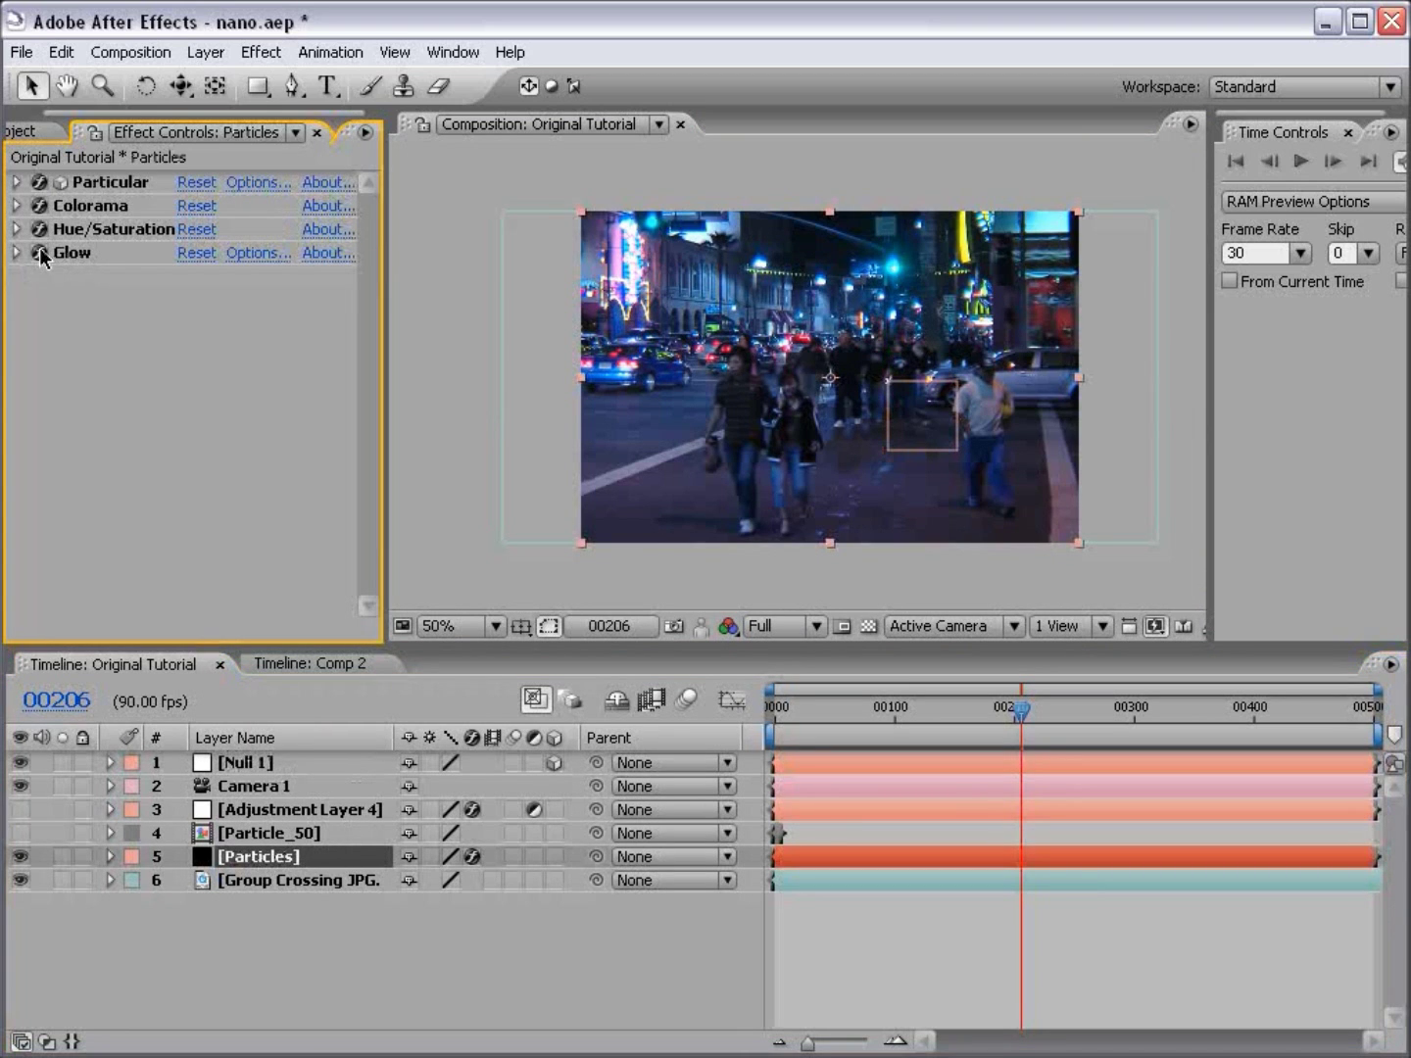
{"action": "left_click_drag", "start_coordinate": [39, 207], "coordinate": [41, 249]}
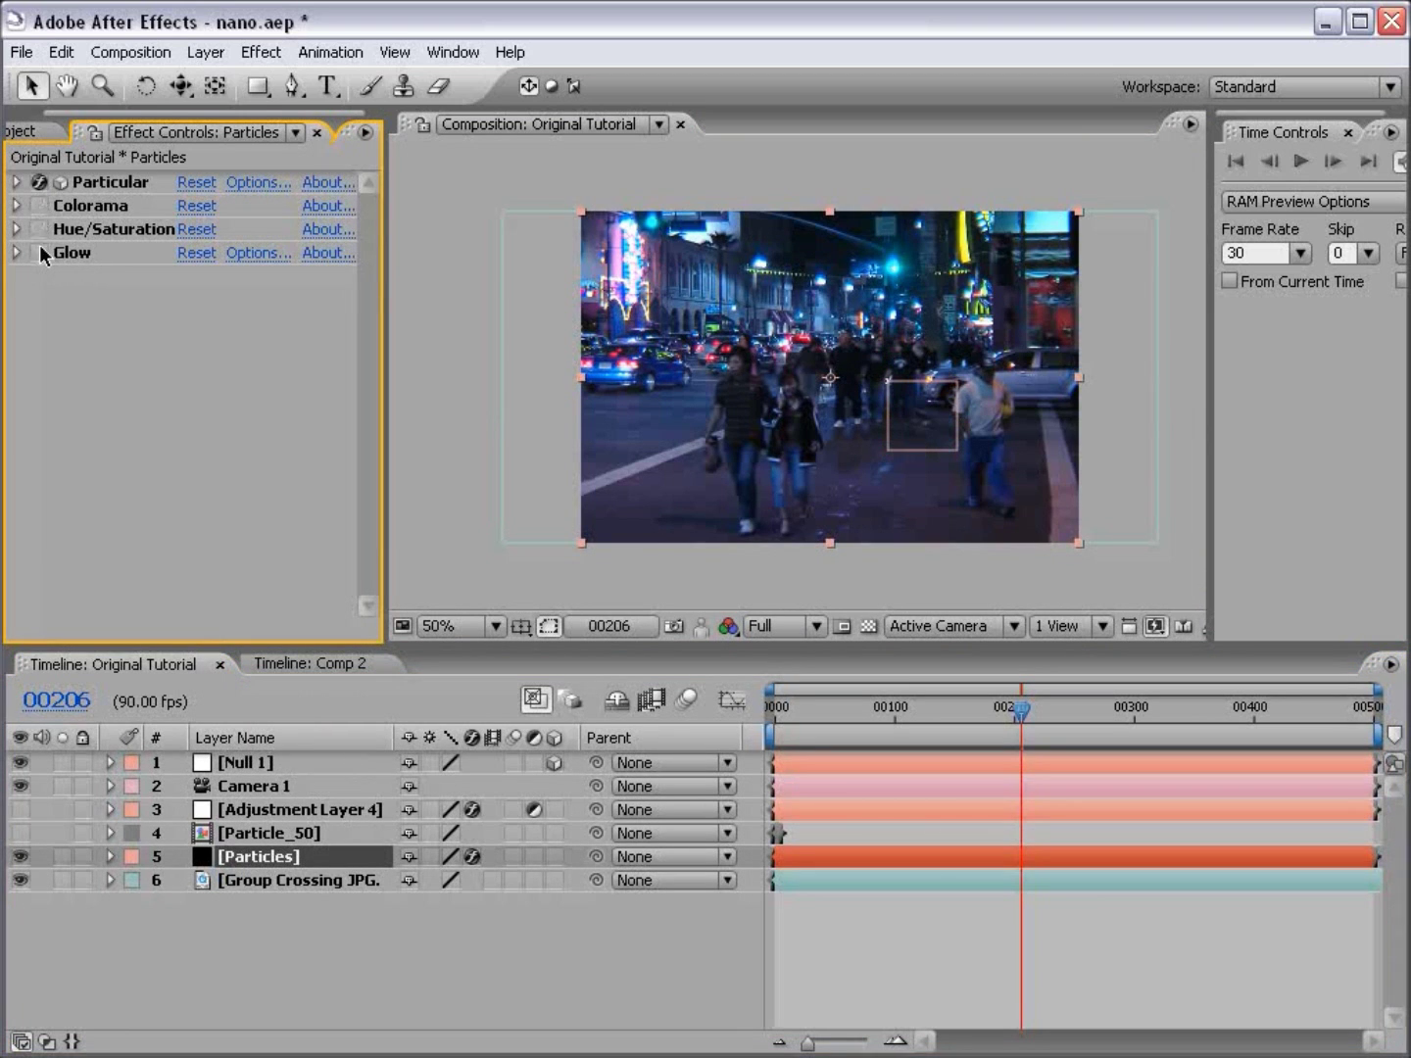
Step: Set Particular's Render Mode to Motion Preview
{"action": "left_click", "coordinate": [14, 183]}
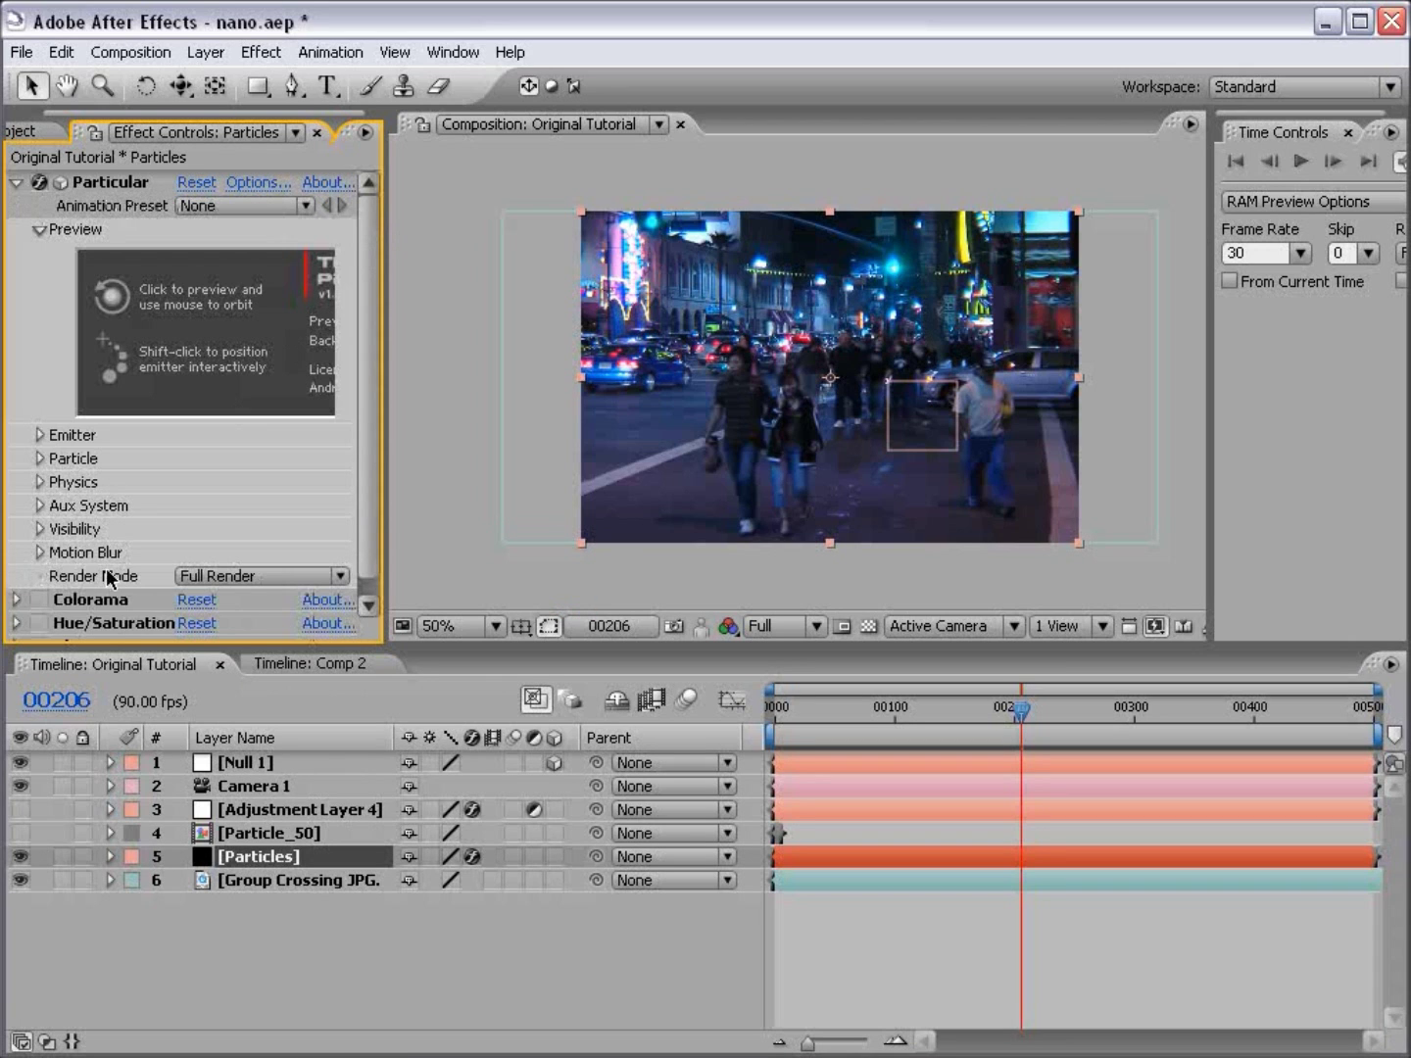
{"action": "left_click", "coordinate": [211, 577]}
{"action": "left_click", "coordinate": [270, 551]}
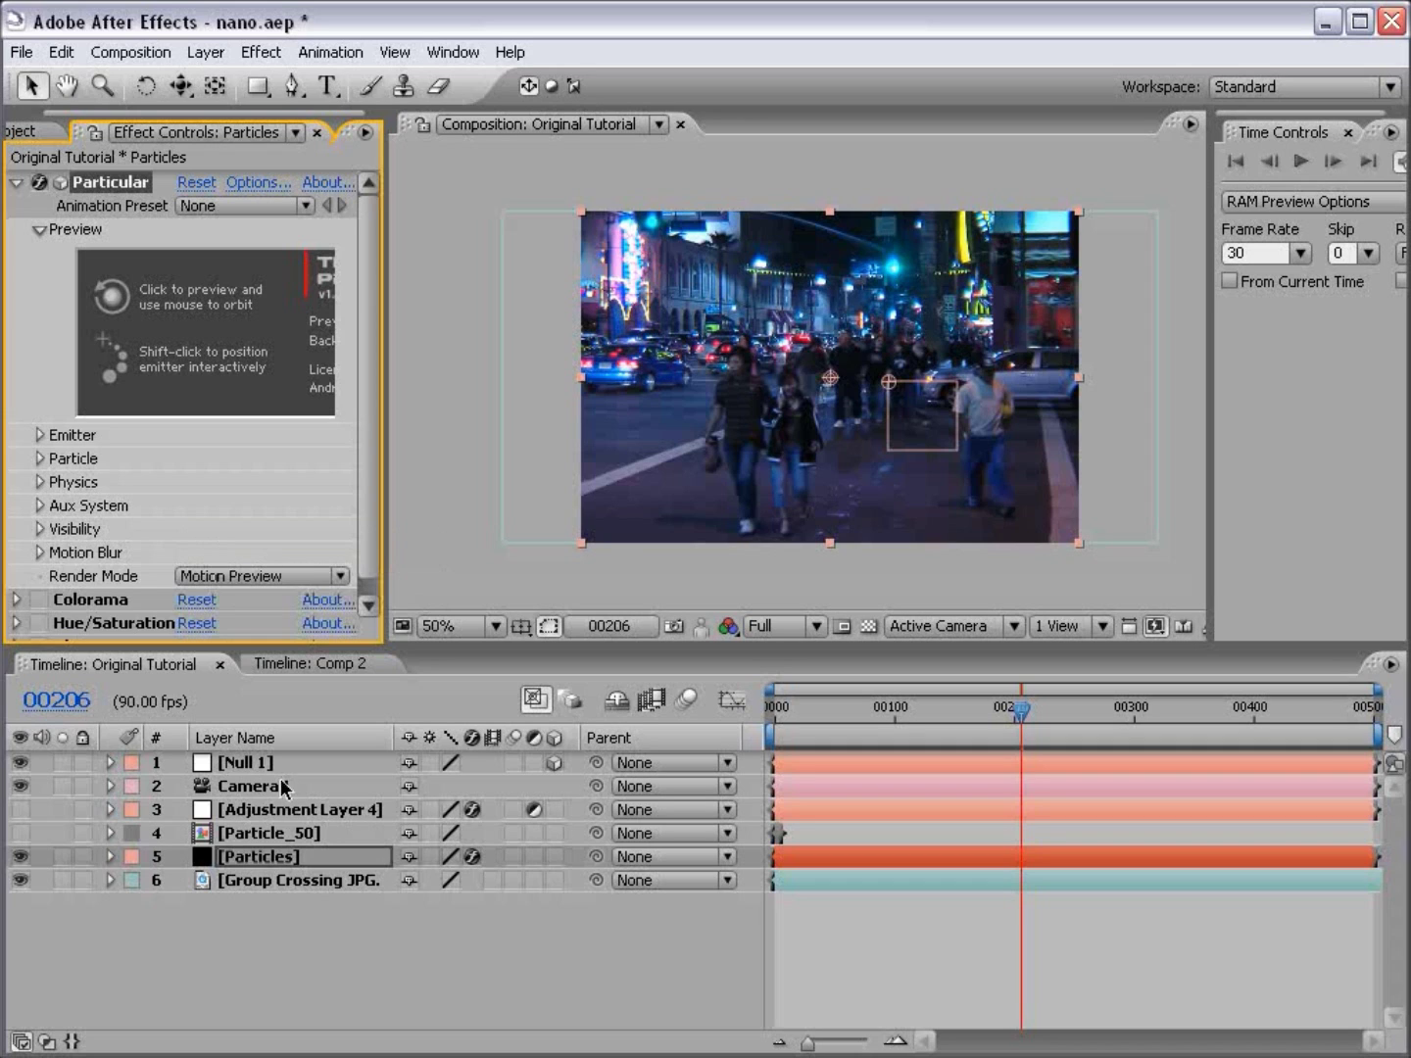
{"action": "left_click", "coordinate": [273, 942]}
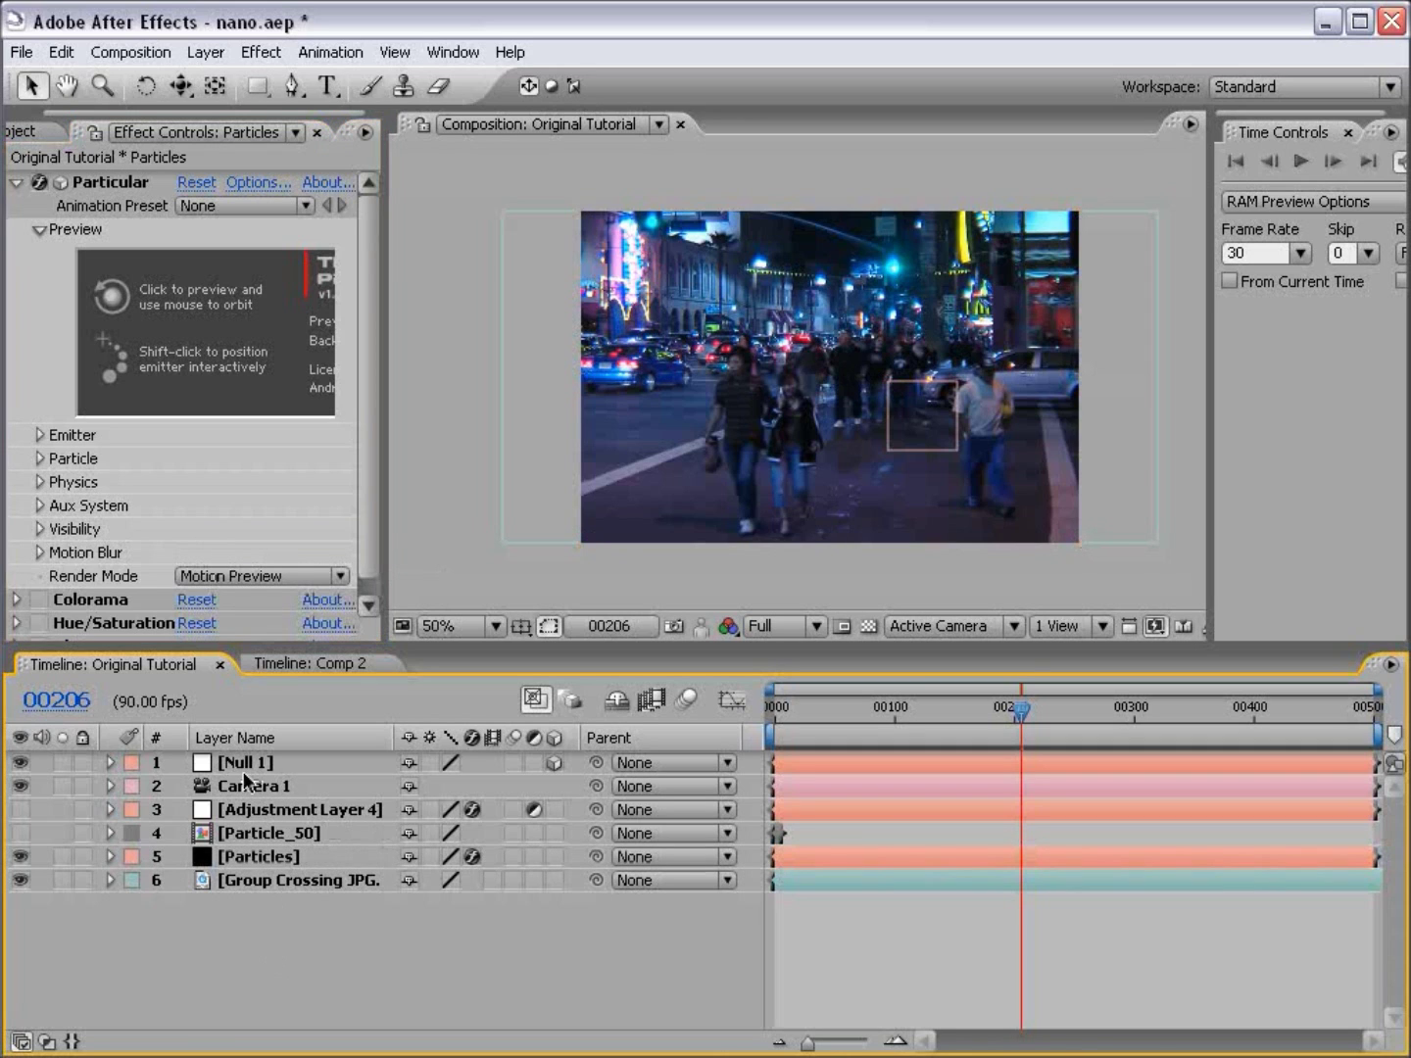
Step: Delete Adjustment Layer 4, then drag Null 1 left and up in the viewer
{"action": "left_click", "coordinate": [250, 809]}
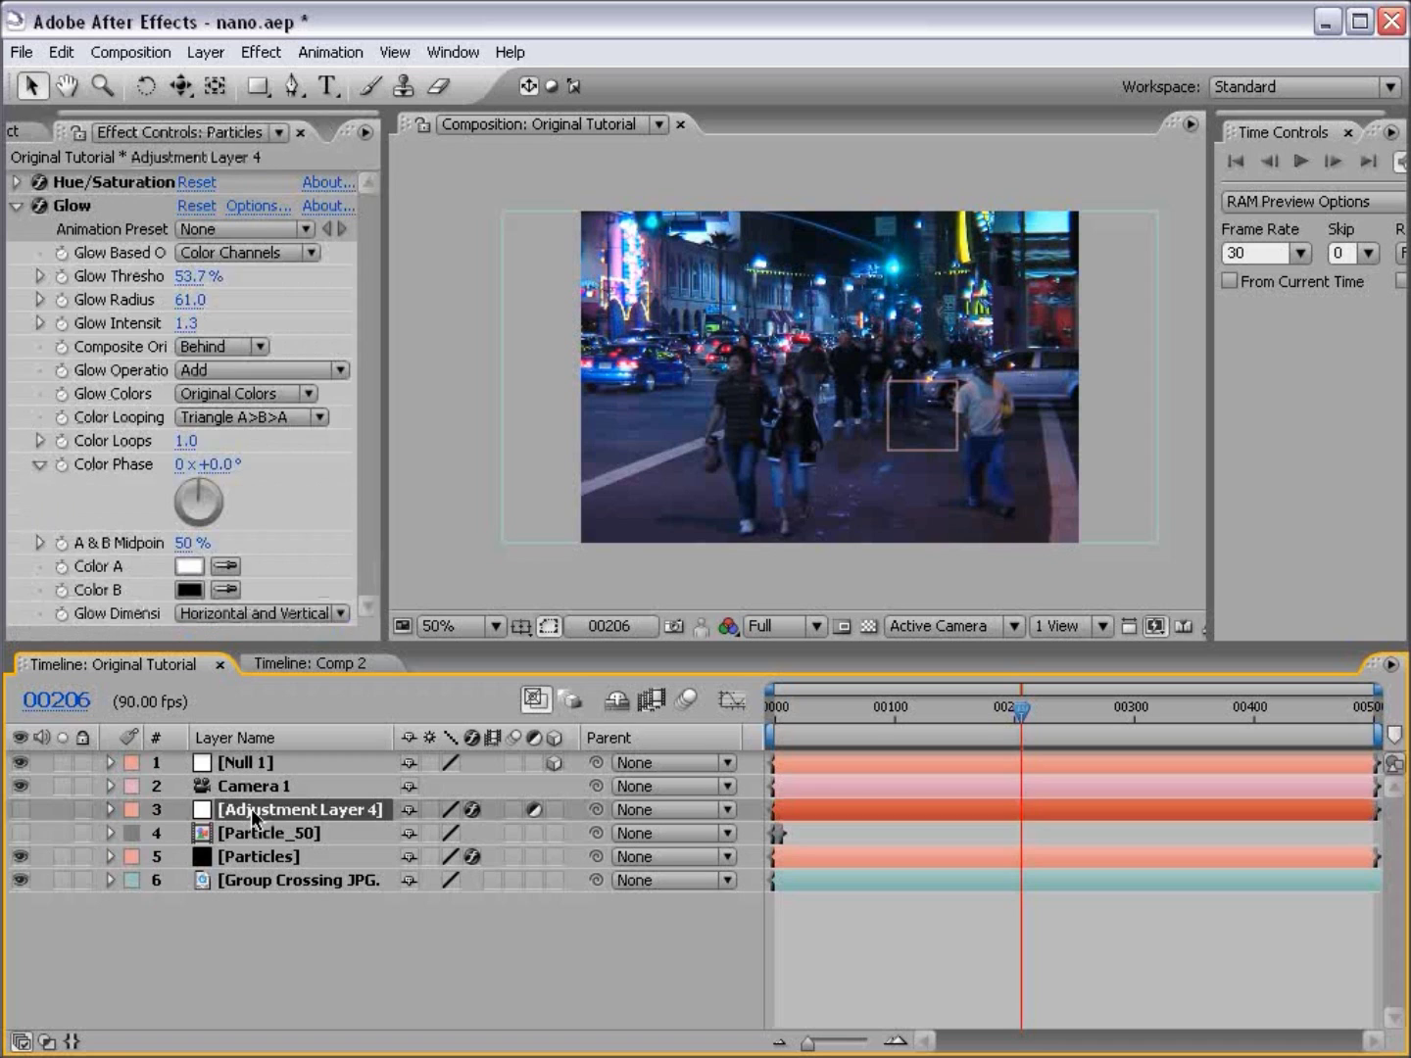
{"action": "key", "text": "Delete"}
{"action": "left_click", "coordinate": [252, 765]}
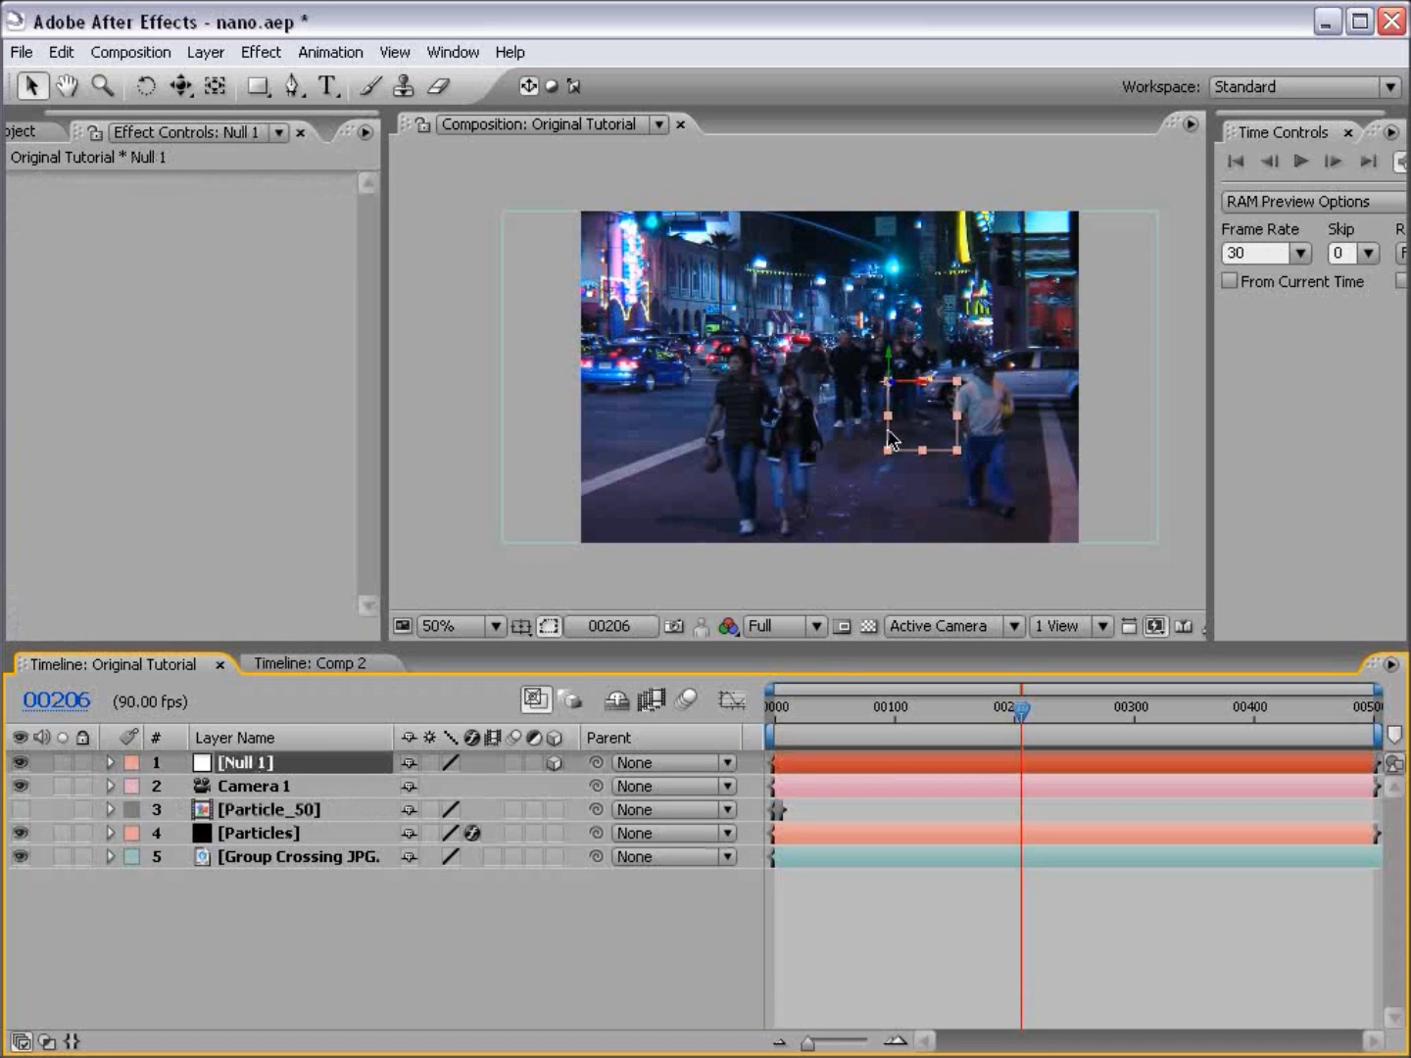
{"action": "left_click_drag", "start_coordinate": [889, 438], "coordinate": [729, 316]}
{"action": "left_click_drag", "start_coordinate": [790, 365], "coordinate": [980, 318]}
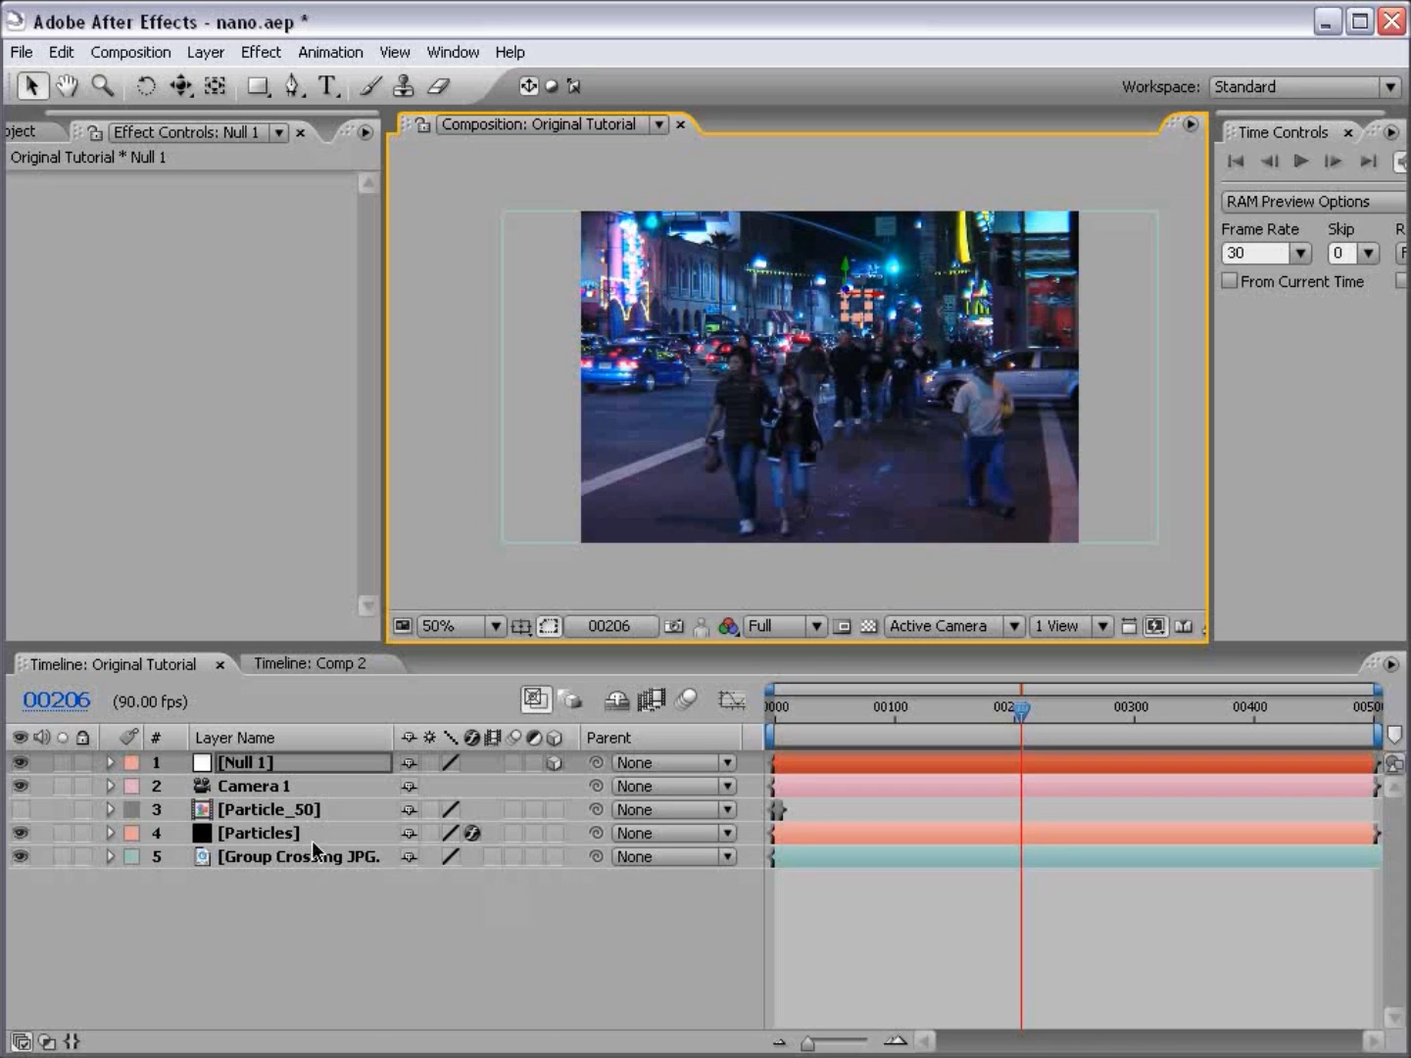
Step: Keyframe Null 1's Position, then at 00110 push it deeper in Z and left along X
{"action": "left_click", "coordinate": [258, 763]}
{"action": "key", "text": "p"}
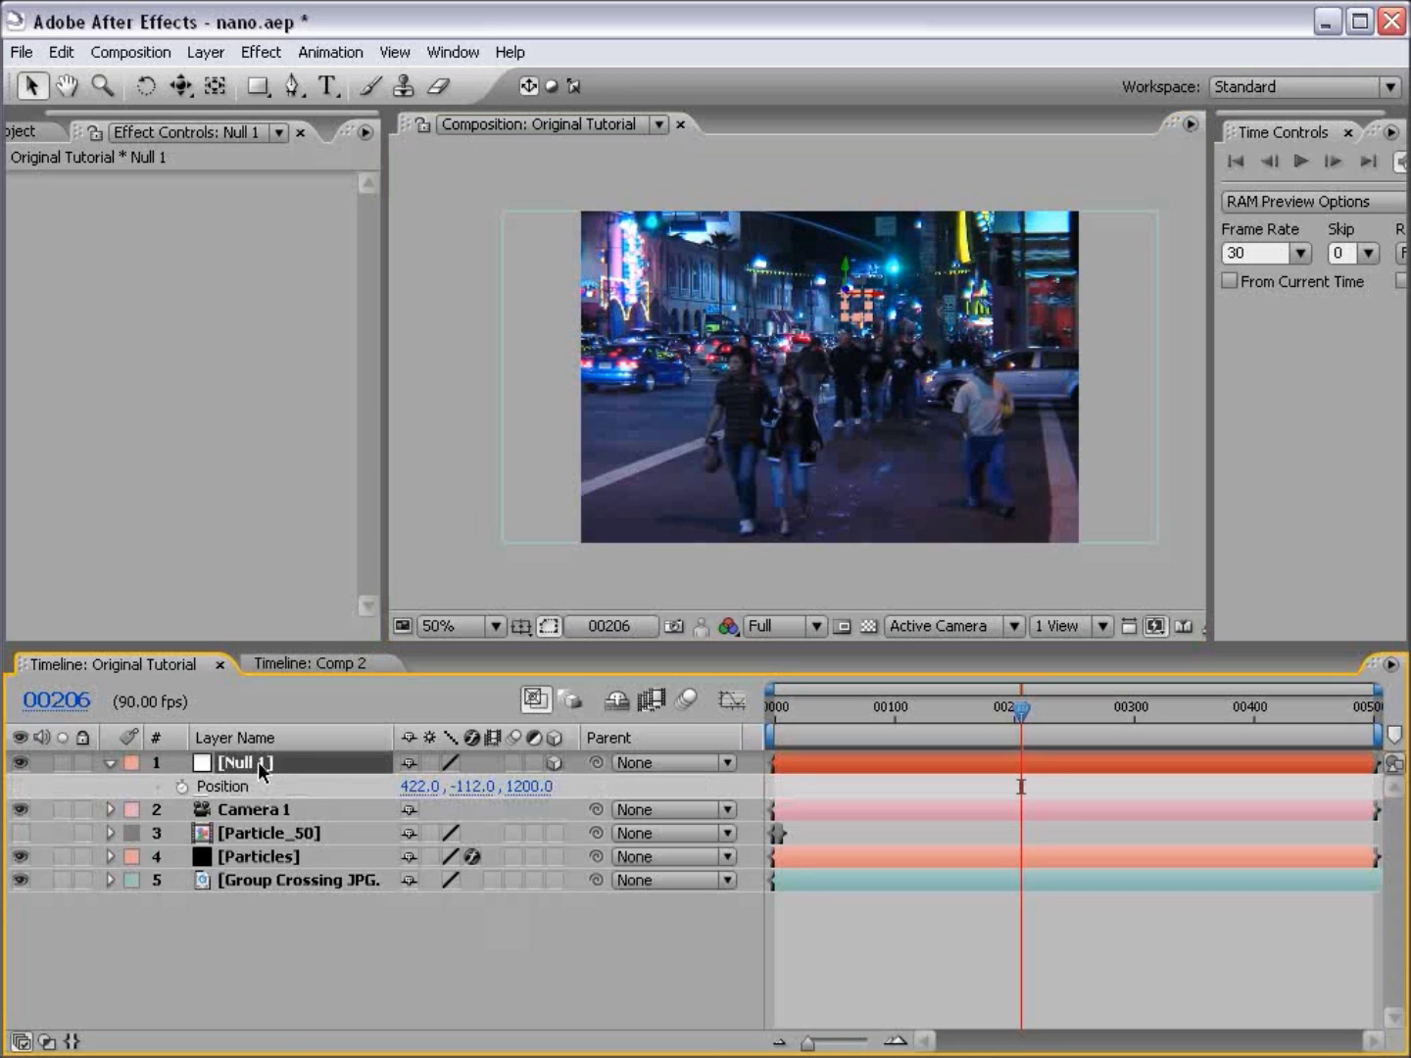
{"action": "left_click", "coordinate": [182, 786]}
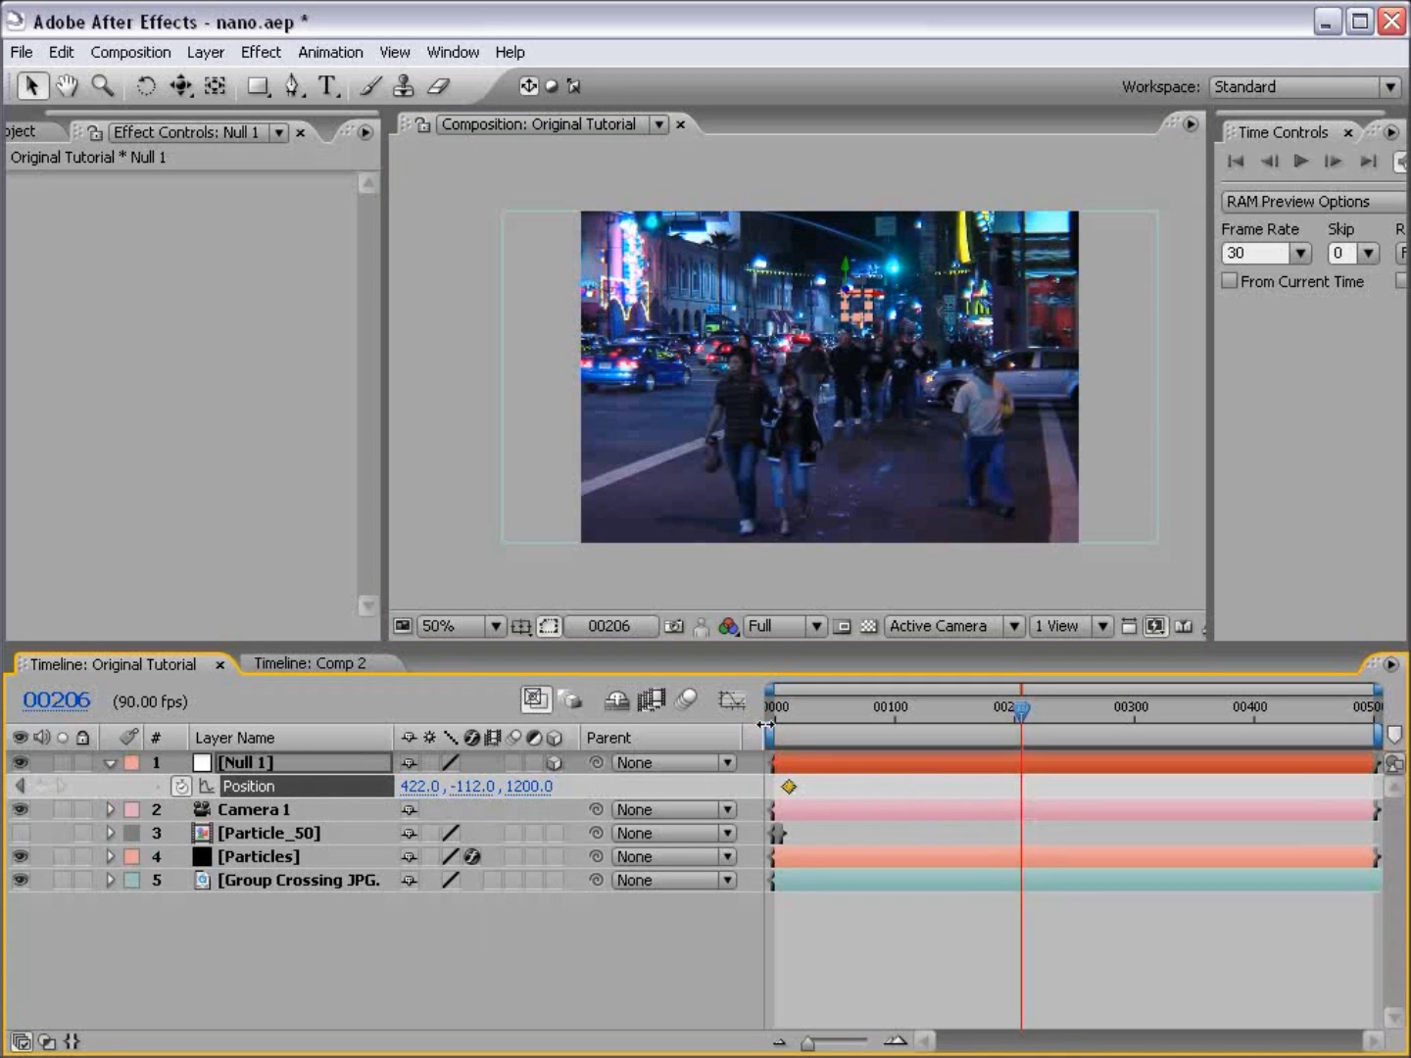
{"action": "left_click_drag", "start_coordinate": [788, 722], "coordinate": [916, 706]}
{"action": "left_click_drag", "start_coordinate": [847, 295], "coordinate": [1175, 281]}
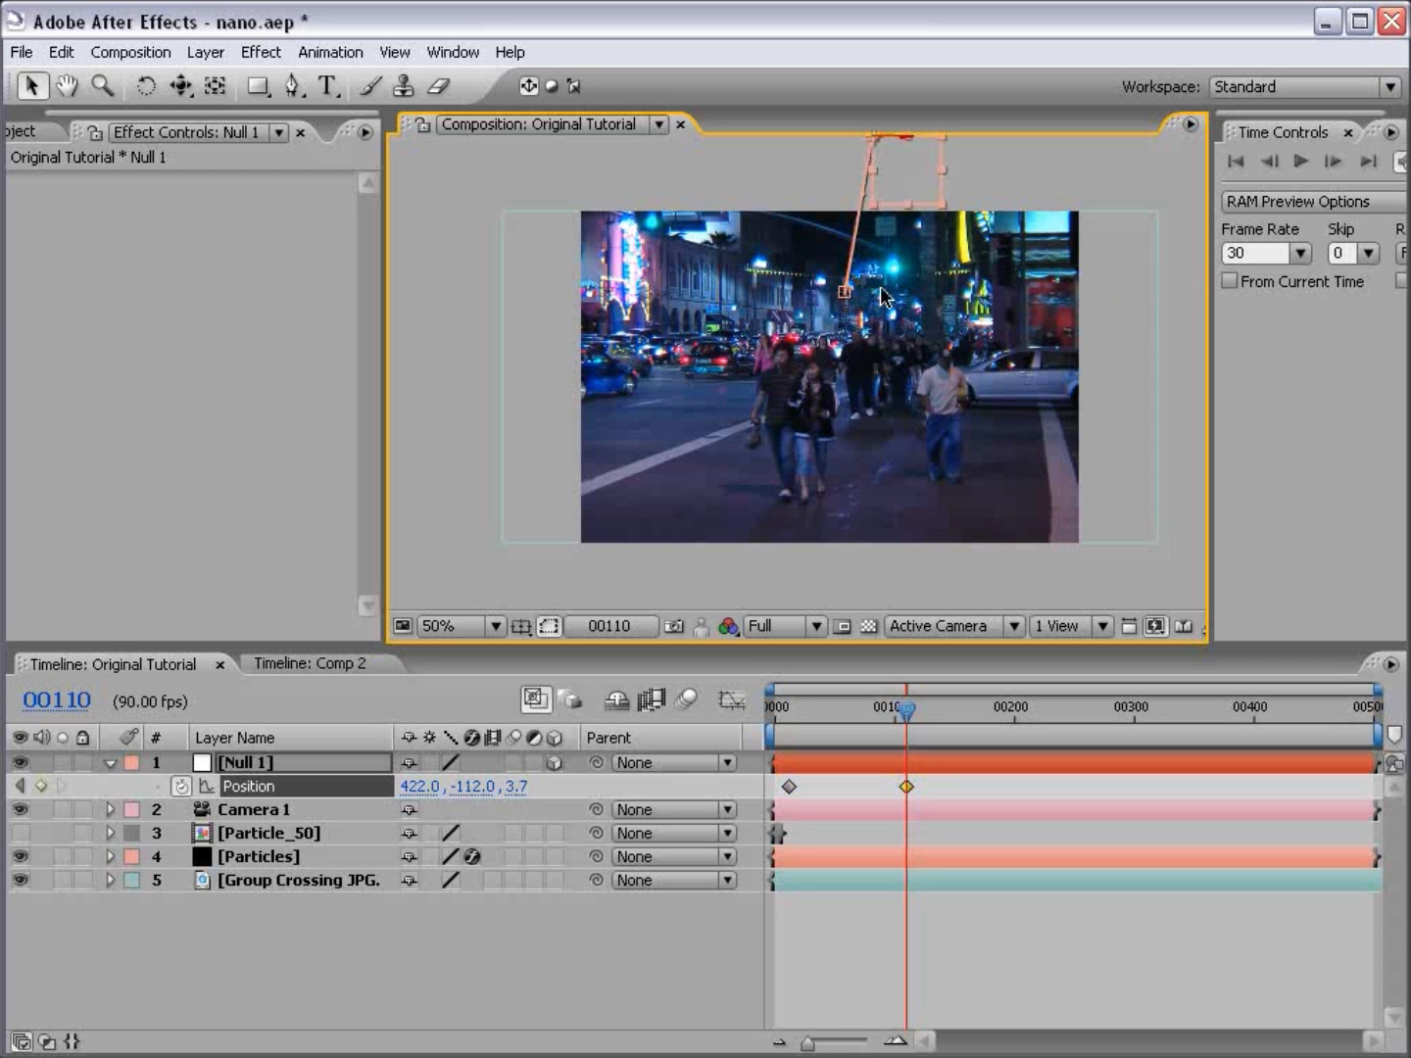
{"action": "scroll", "coordinate": [913, 217], "scroll_direction": "up", "scroll_amount": 3}
{"action": "left_click_drag", "start_coordinate": [893, 228], "coordinate": [542, 364]}
{"action": "scroll", "coordinate": [548, 365], "scroll_direction": "down", "scroll_amount": 3}
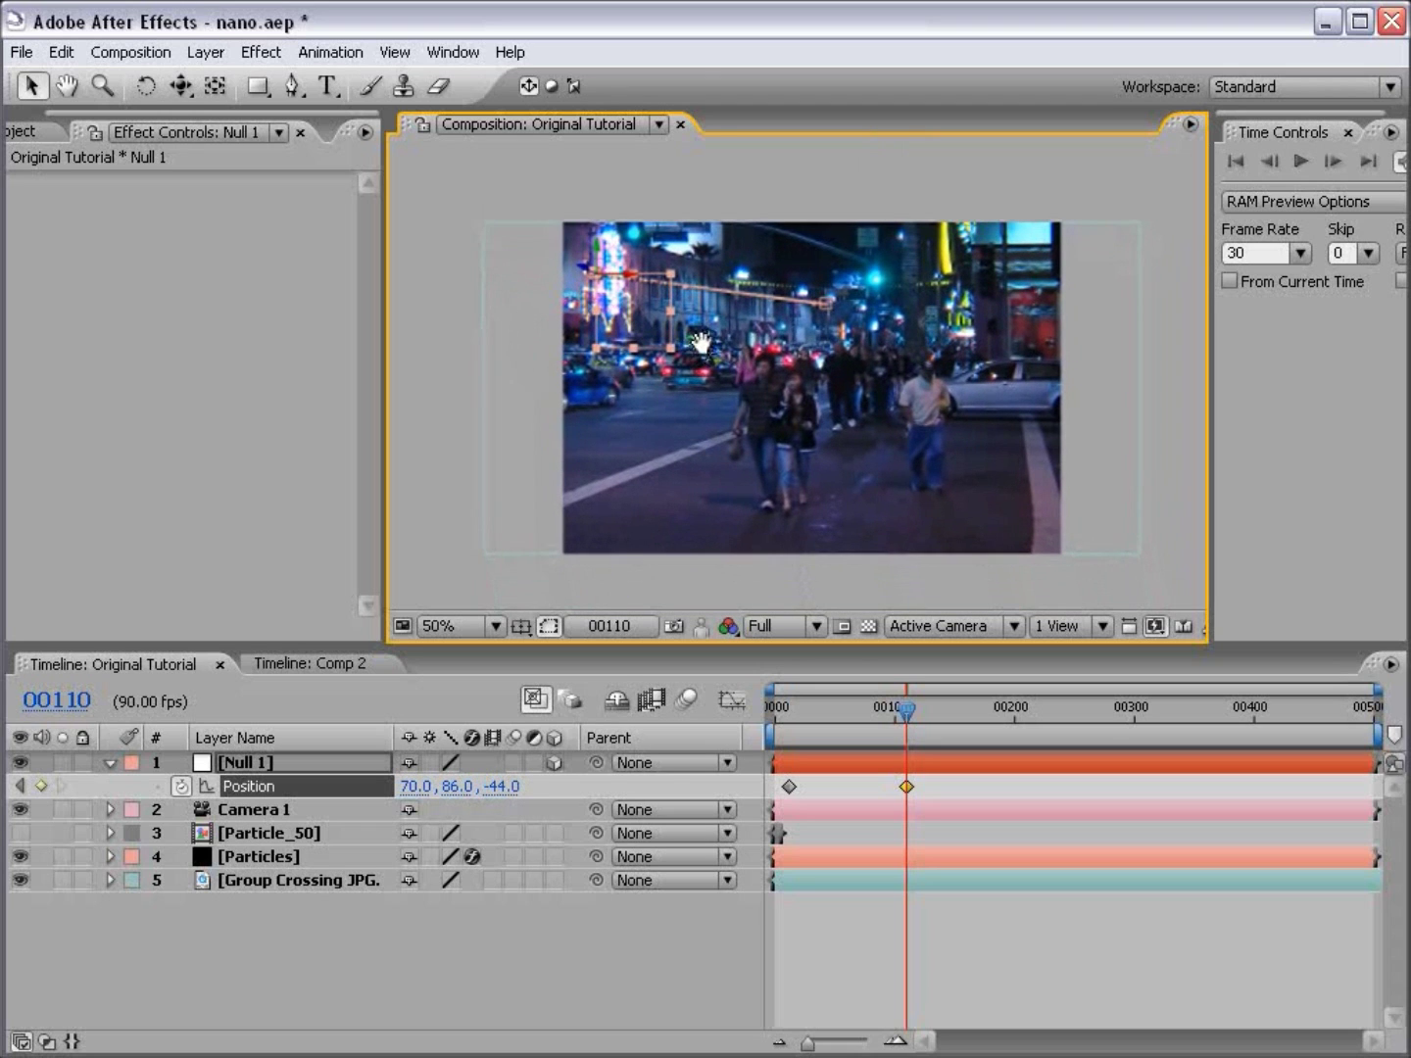
{"action": "left_click", "coordinate": [897, 708]}
{"action": "key", "text": "space"}
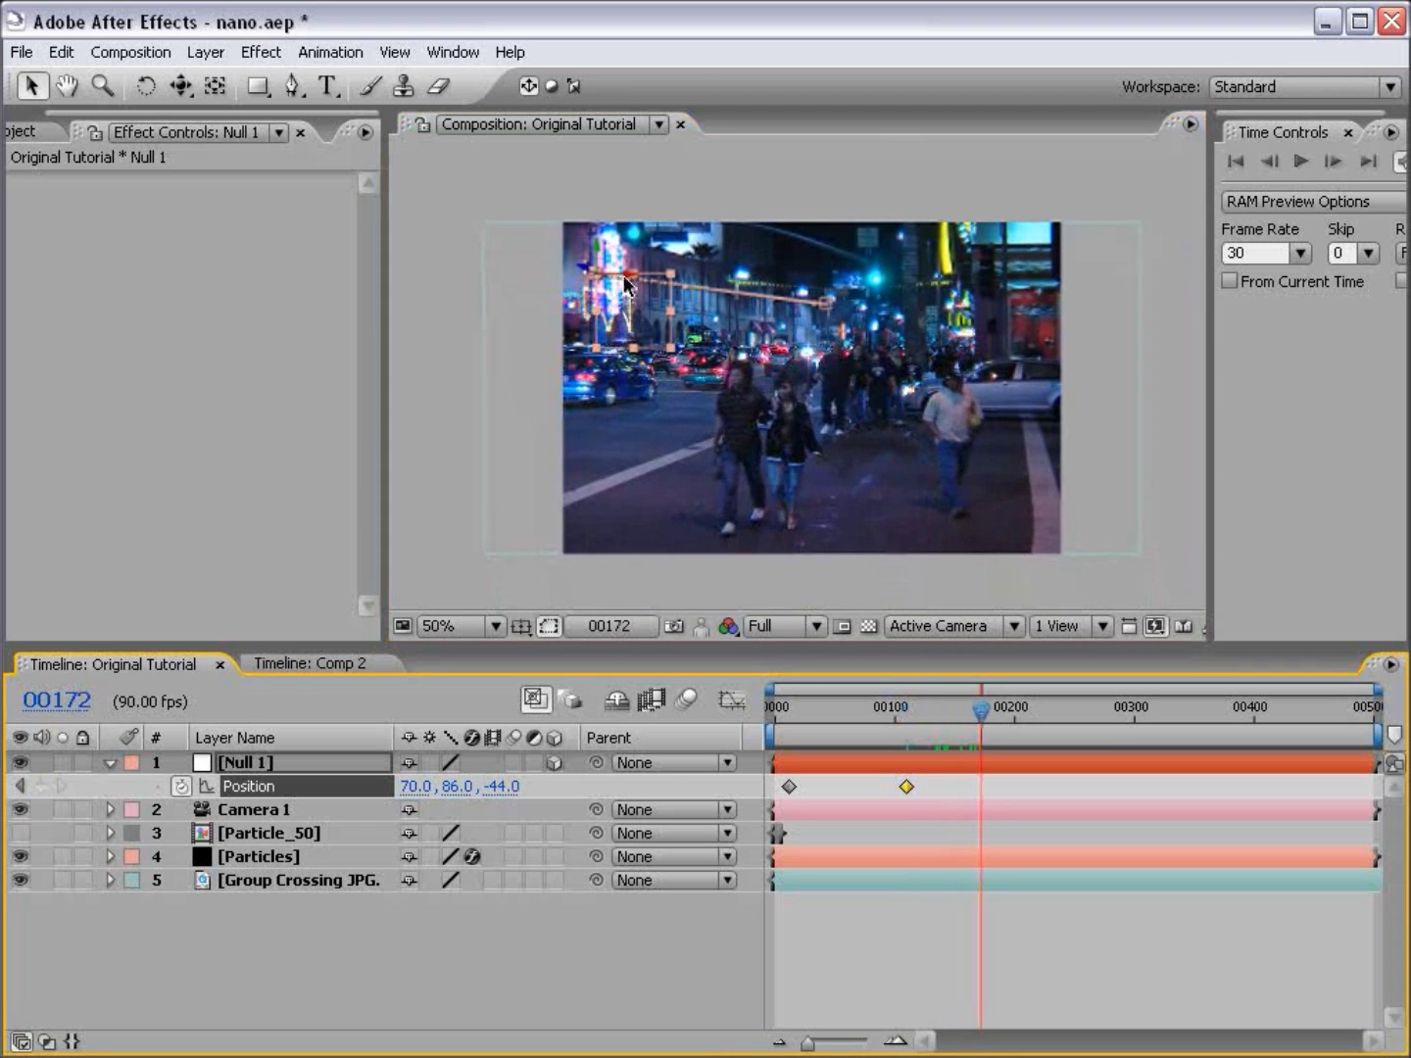
Step: At 00172 move Null 1 down-right, reshape its motion path curve, and preview the result
{"action": "left_click_drag", "start_coordinate": [622, 277], "coordinate": [1191, 423]}
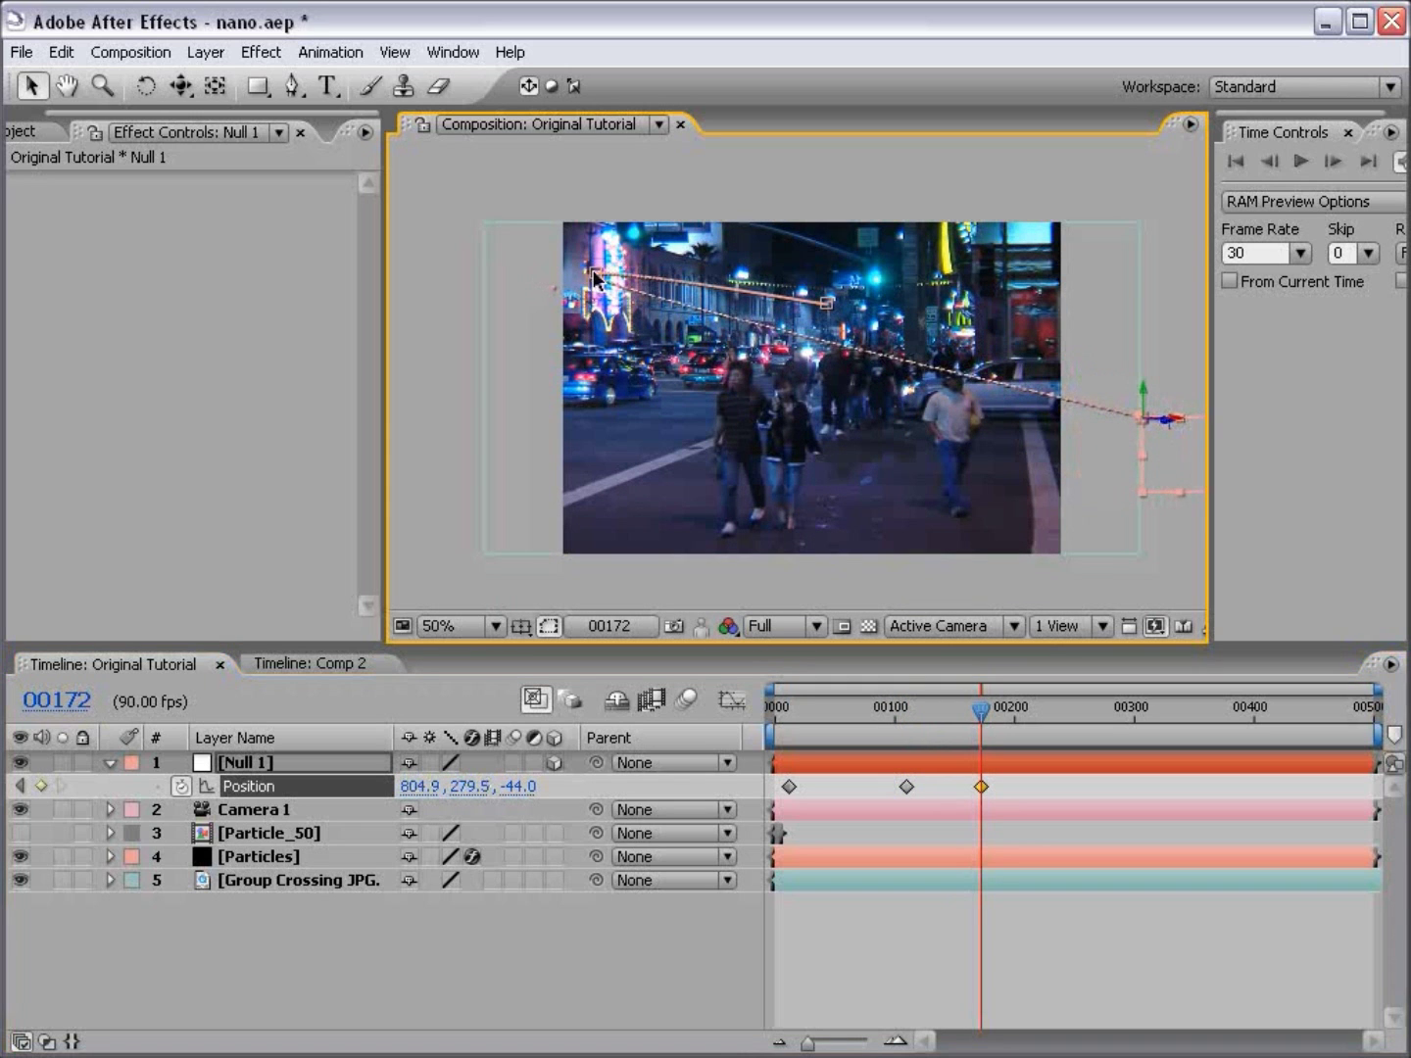
{"action": "left_click_drag", "start_coordinate": [595, 277], "coordinate": [607, 309]}
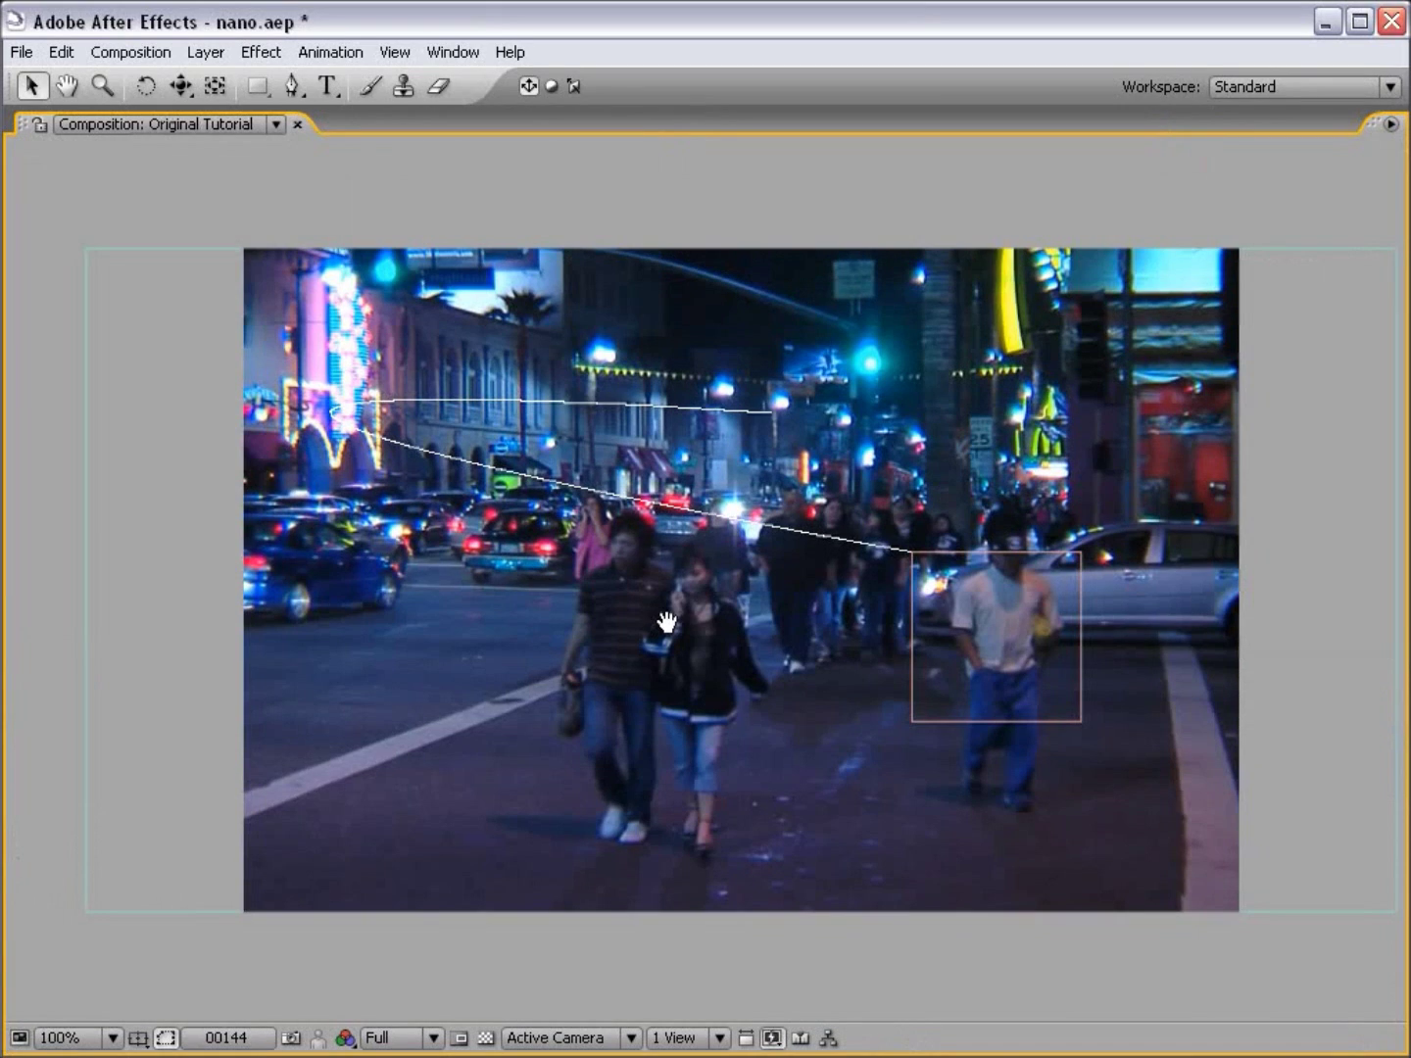
{"action": "key", "text": "space"}
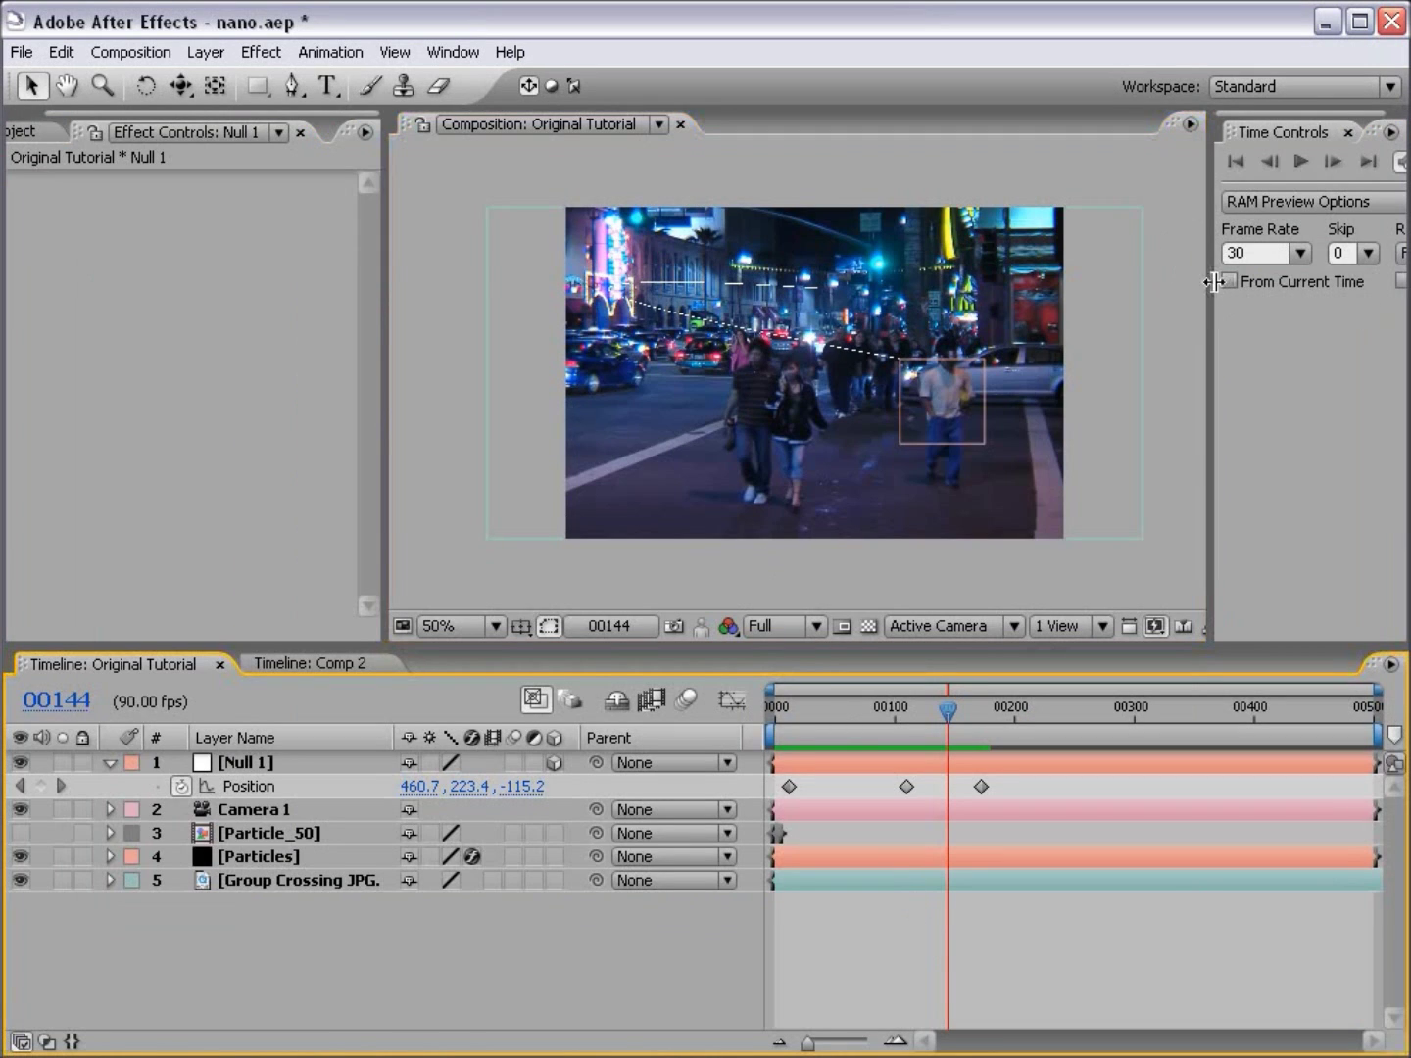
{"action": "left_click_drag", "start_coordinate": [1212, 292], "coordinate": [1040, 302]}
Step: Change the Original Tutorial composition frame rate from 90 to 23.976 fps
{"action": "left_click", "coordinate": [1090, 247]}
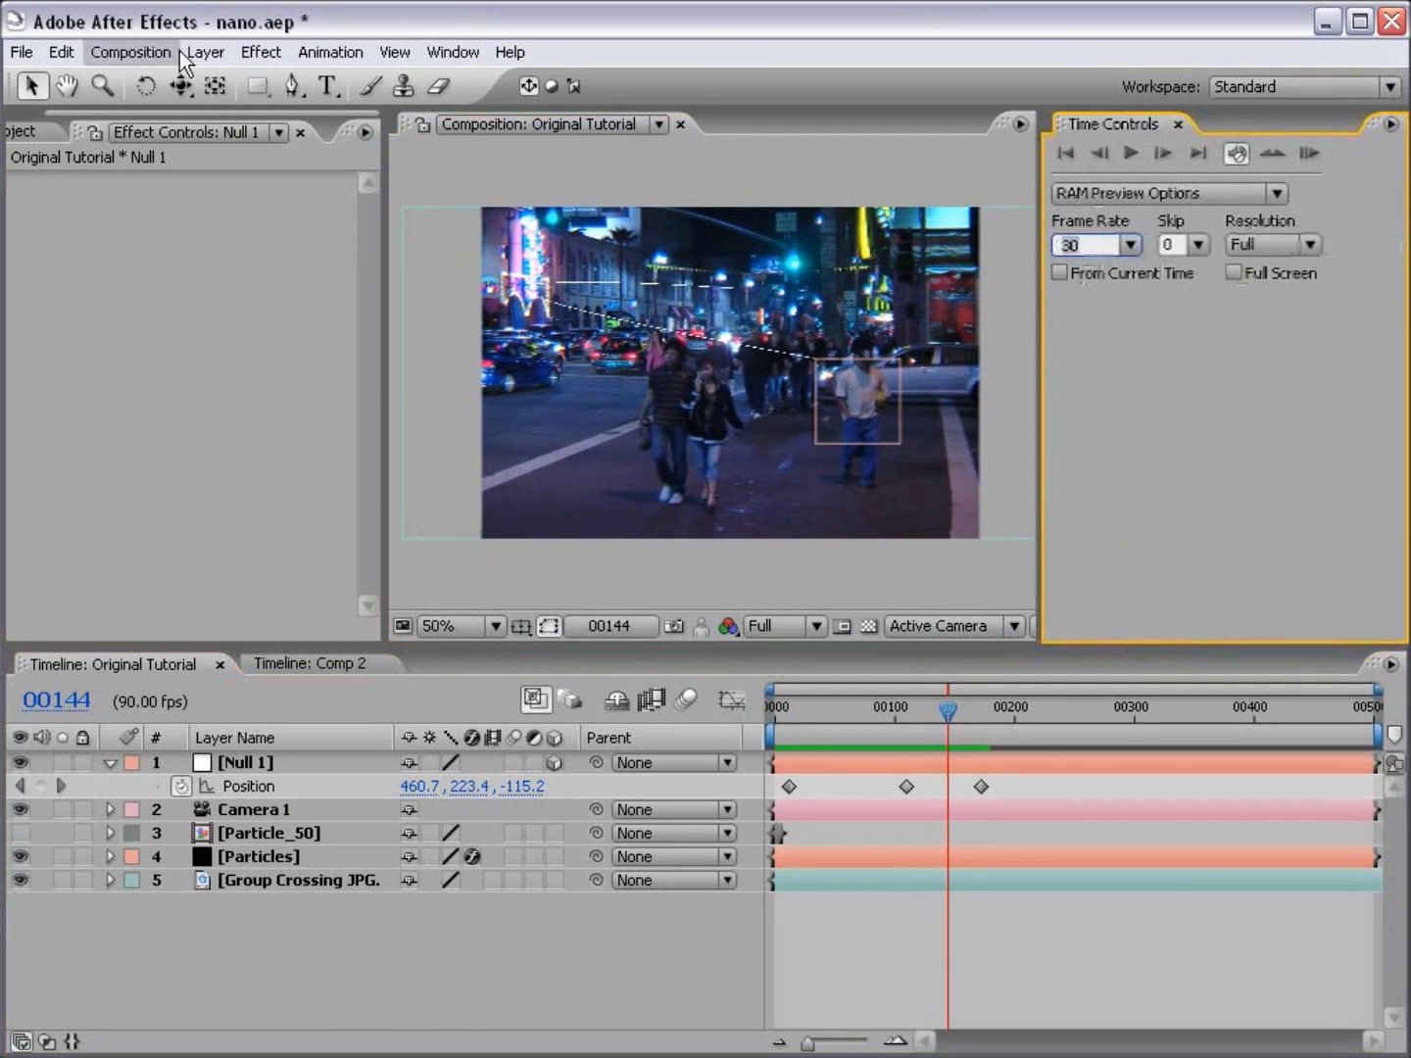
{"action": "left_click", "coordinate": [123, 54]}
{"action": "left_click", "coordinate": [143, 118]}
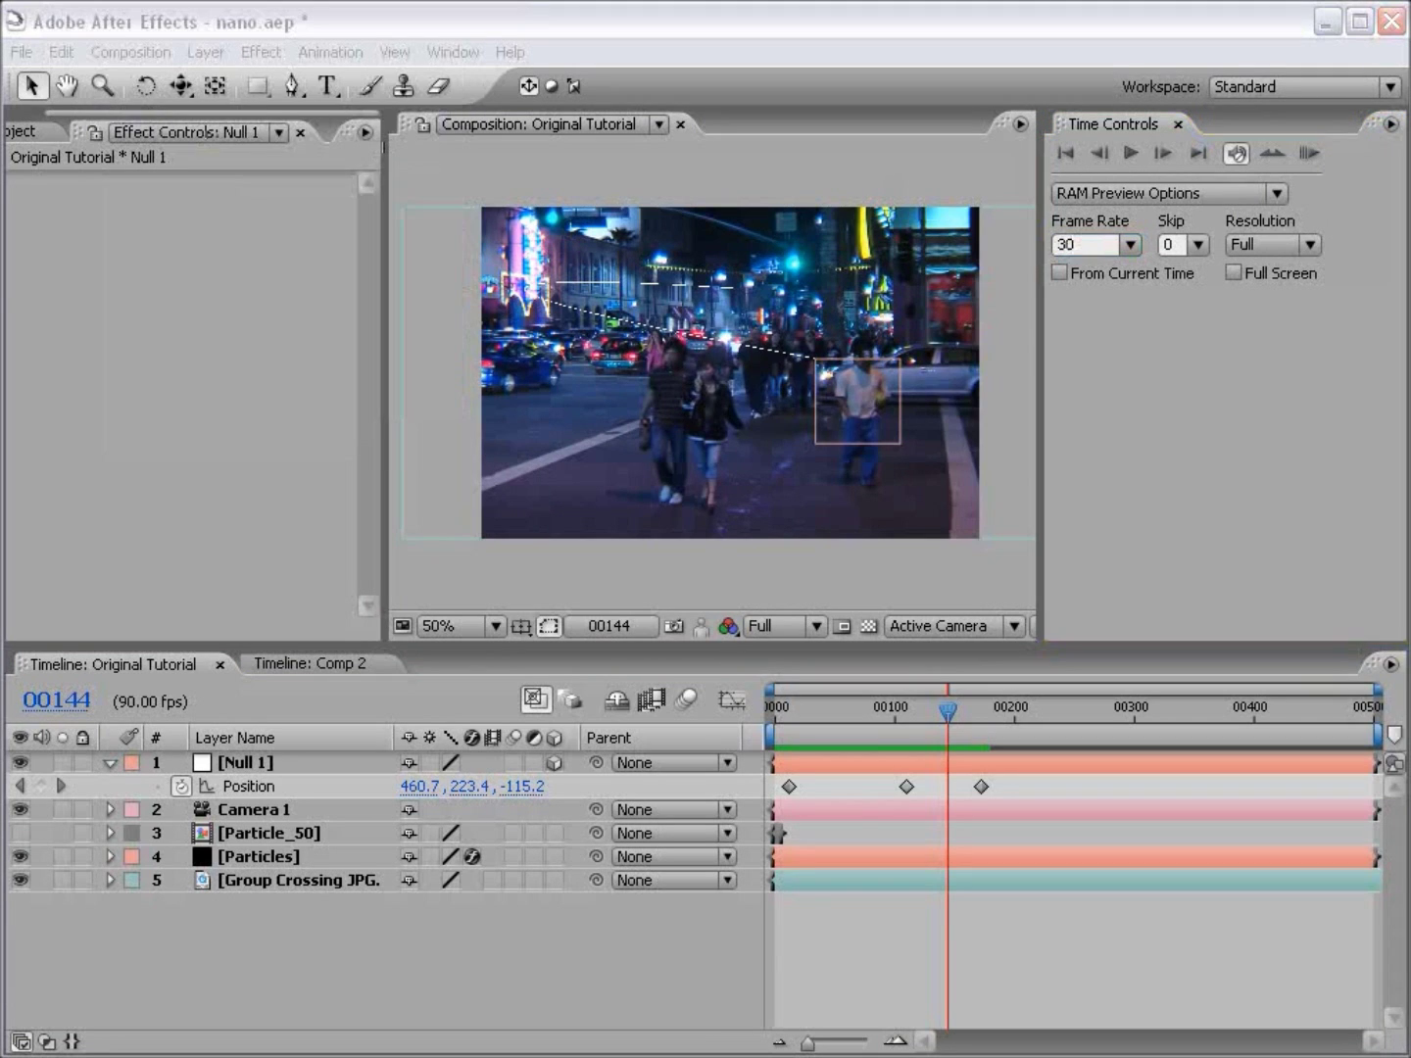
{"action": "left_click_drag", "start_coordinate": [514, 499], "coordinate": [387, 490]}
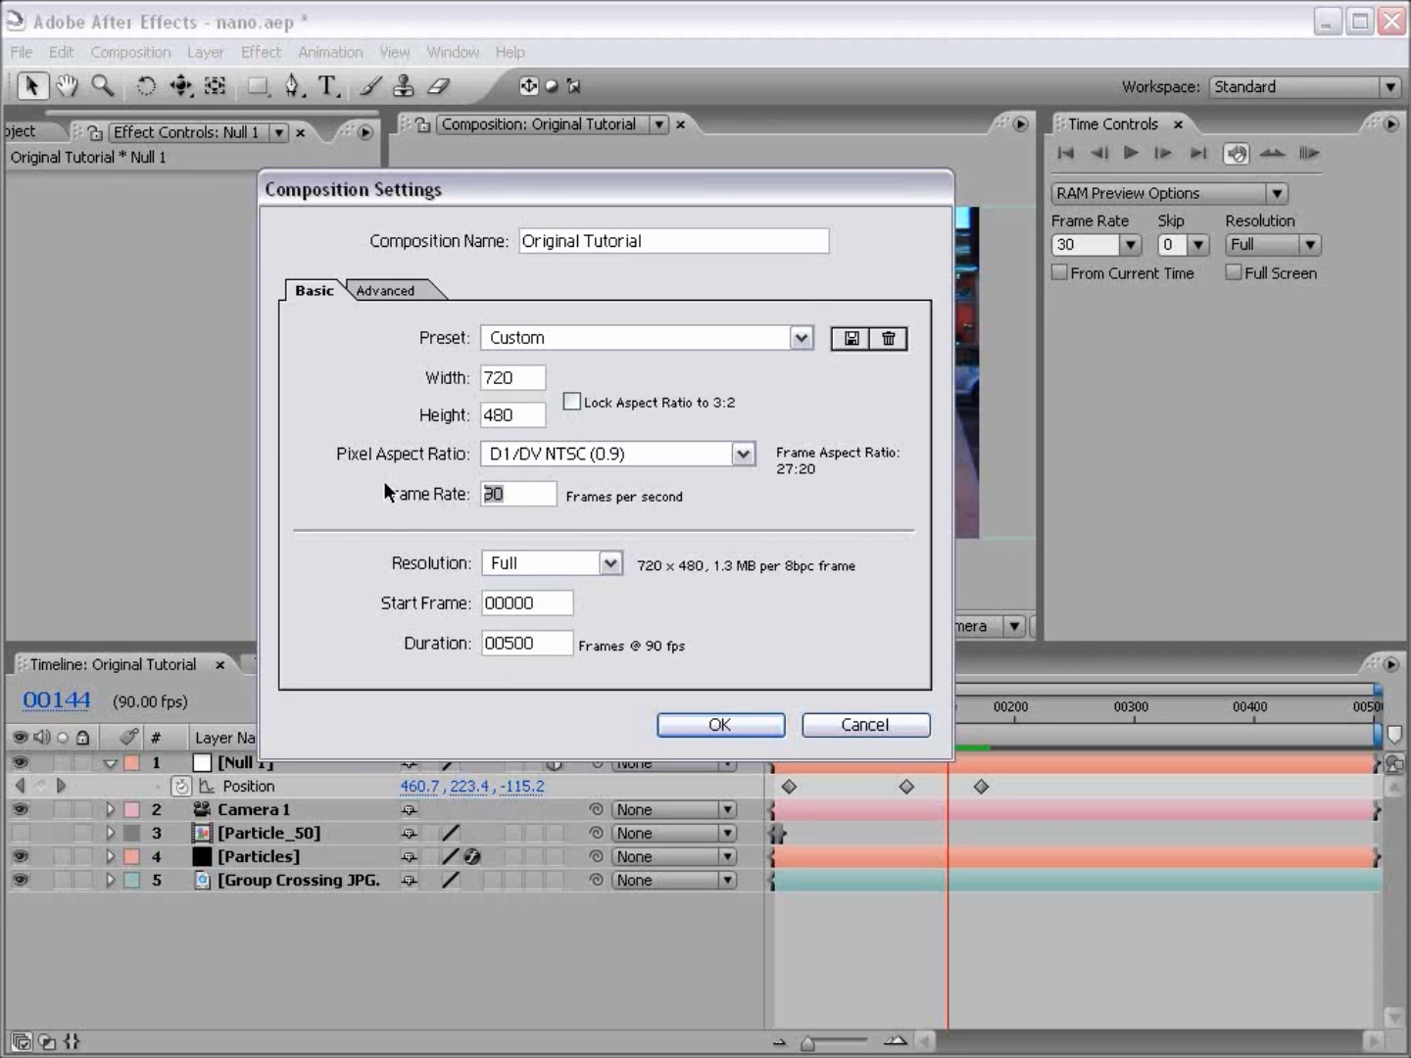
{"action": "type", "text": "23.976"}
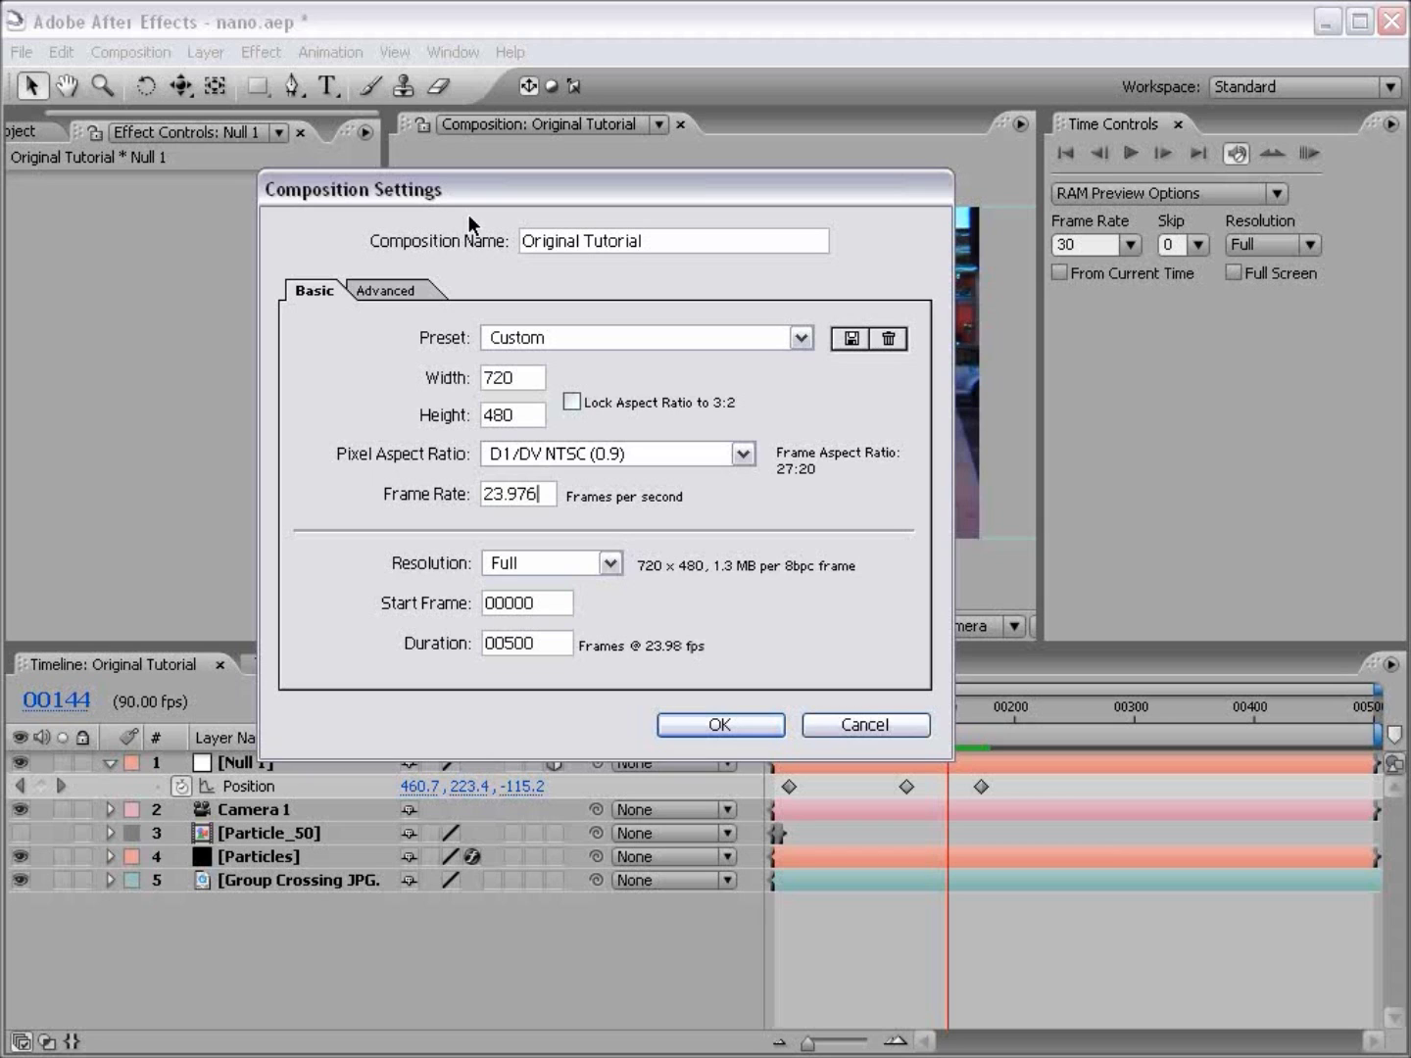
{"action": "left_click", "coordinate": [720, 727]}
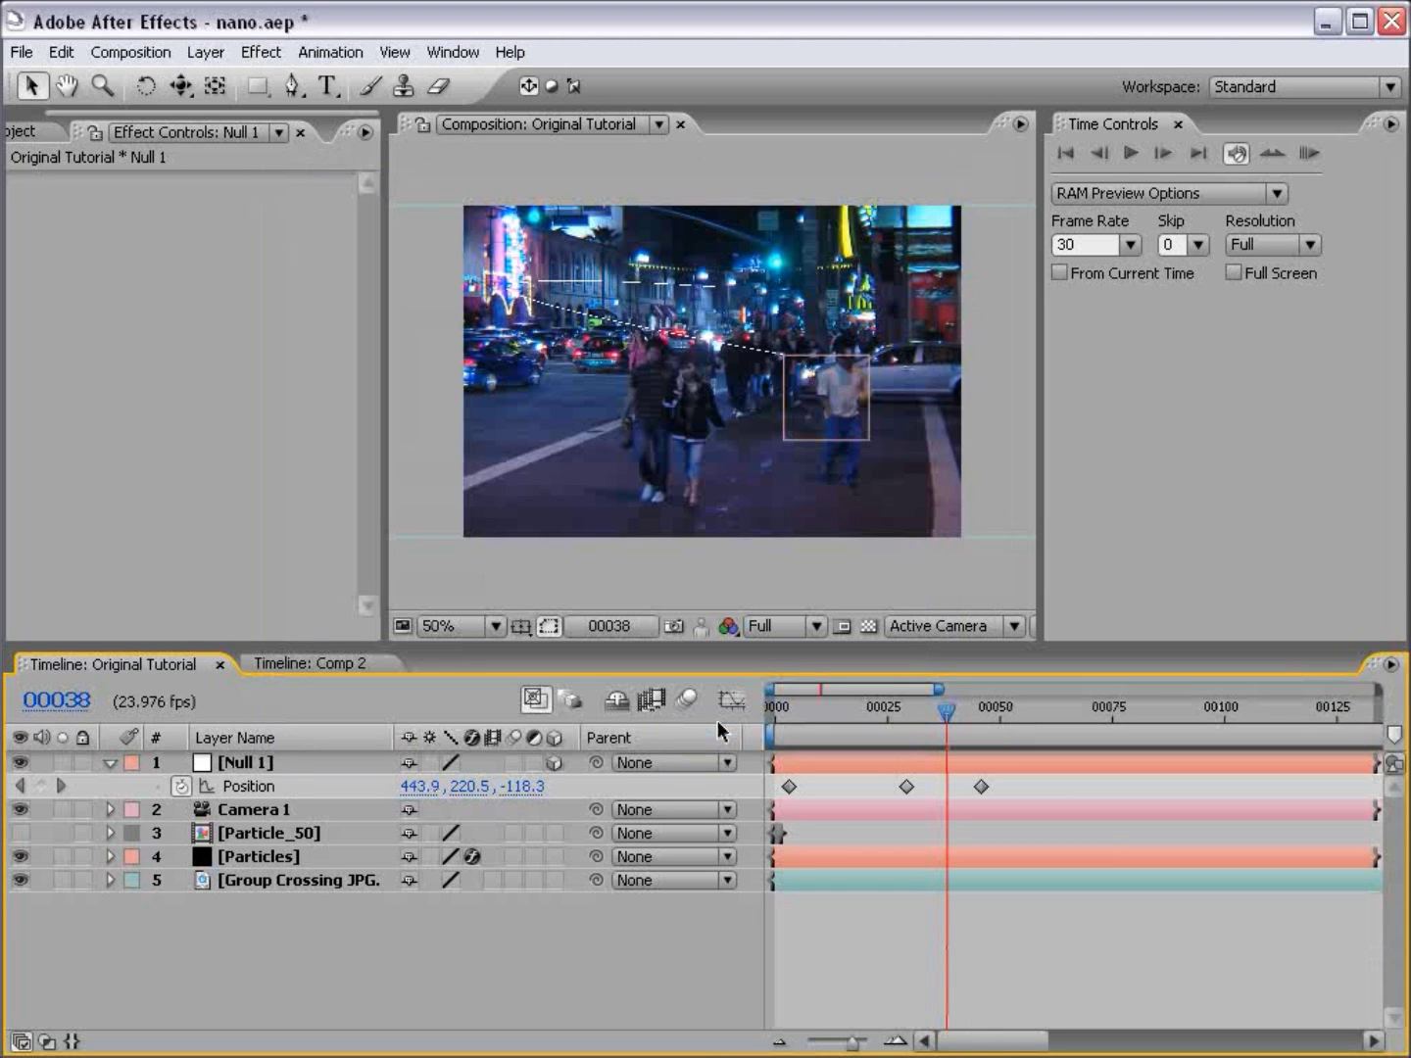
Step: Set the RAM preview frame rate to 23.976 fps to match
{"action": "left_click", "coordinate": [1084, 244]}
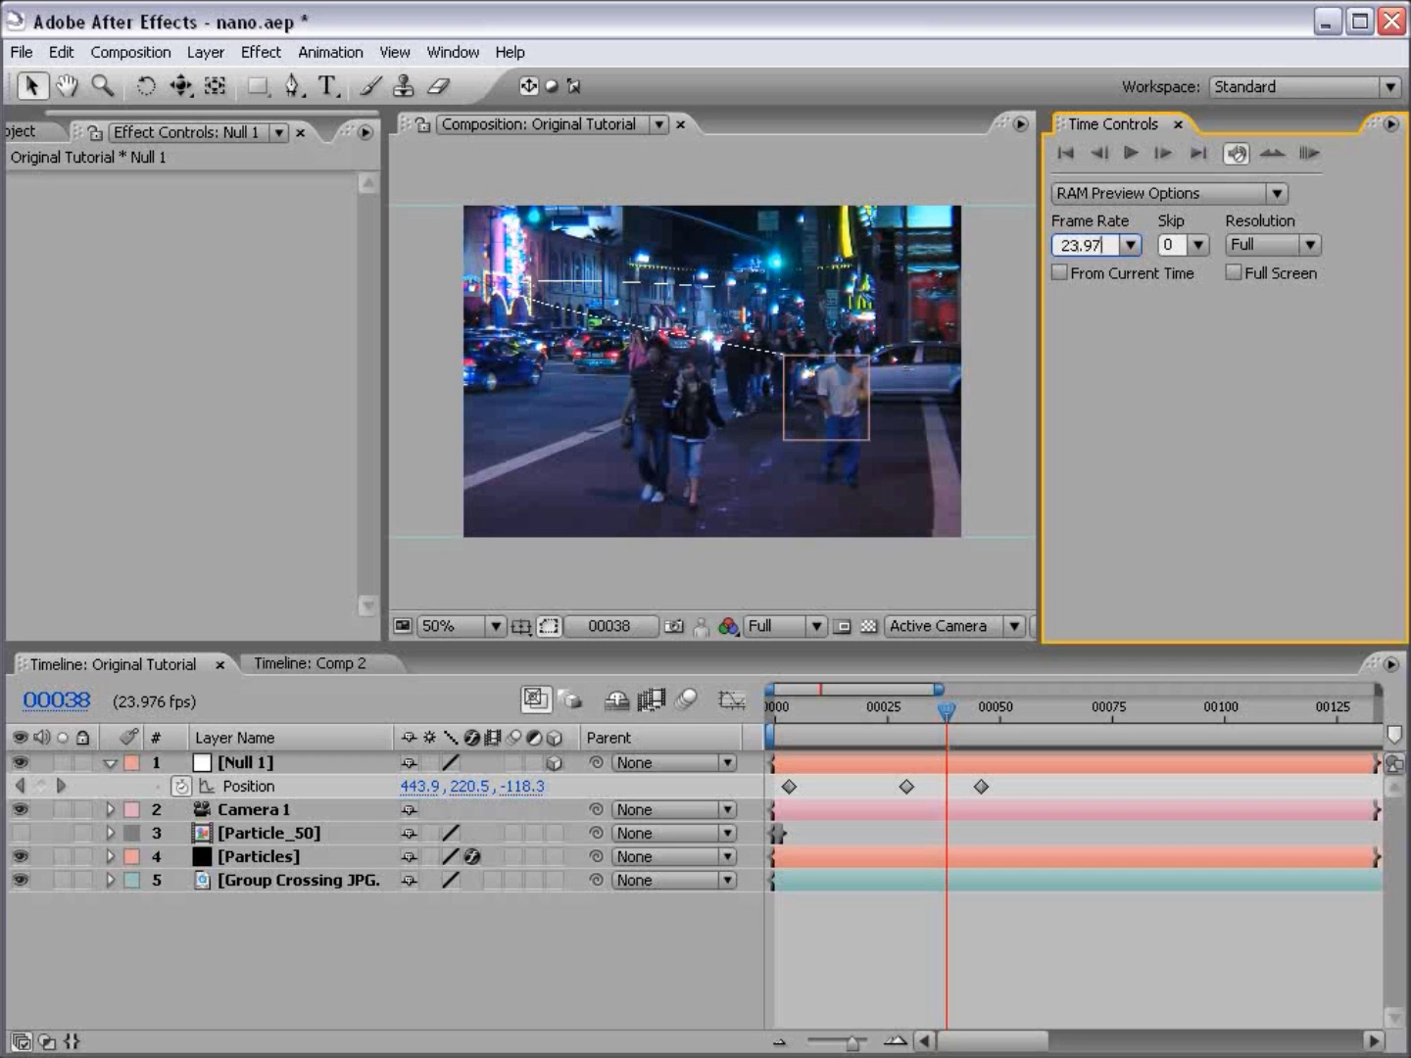
{"action": "left_click", "coordinate": [1105, 811]}
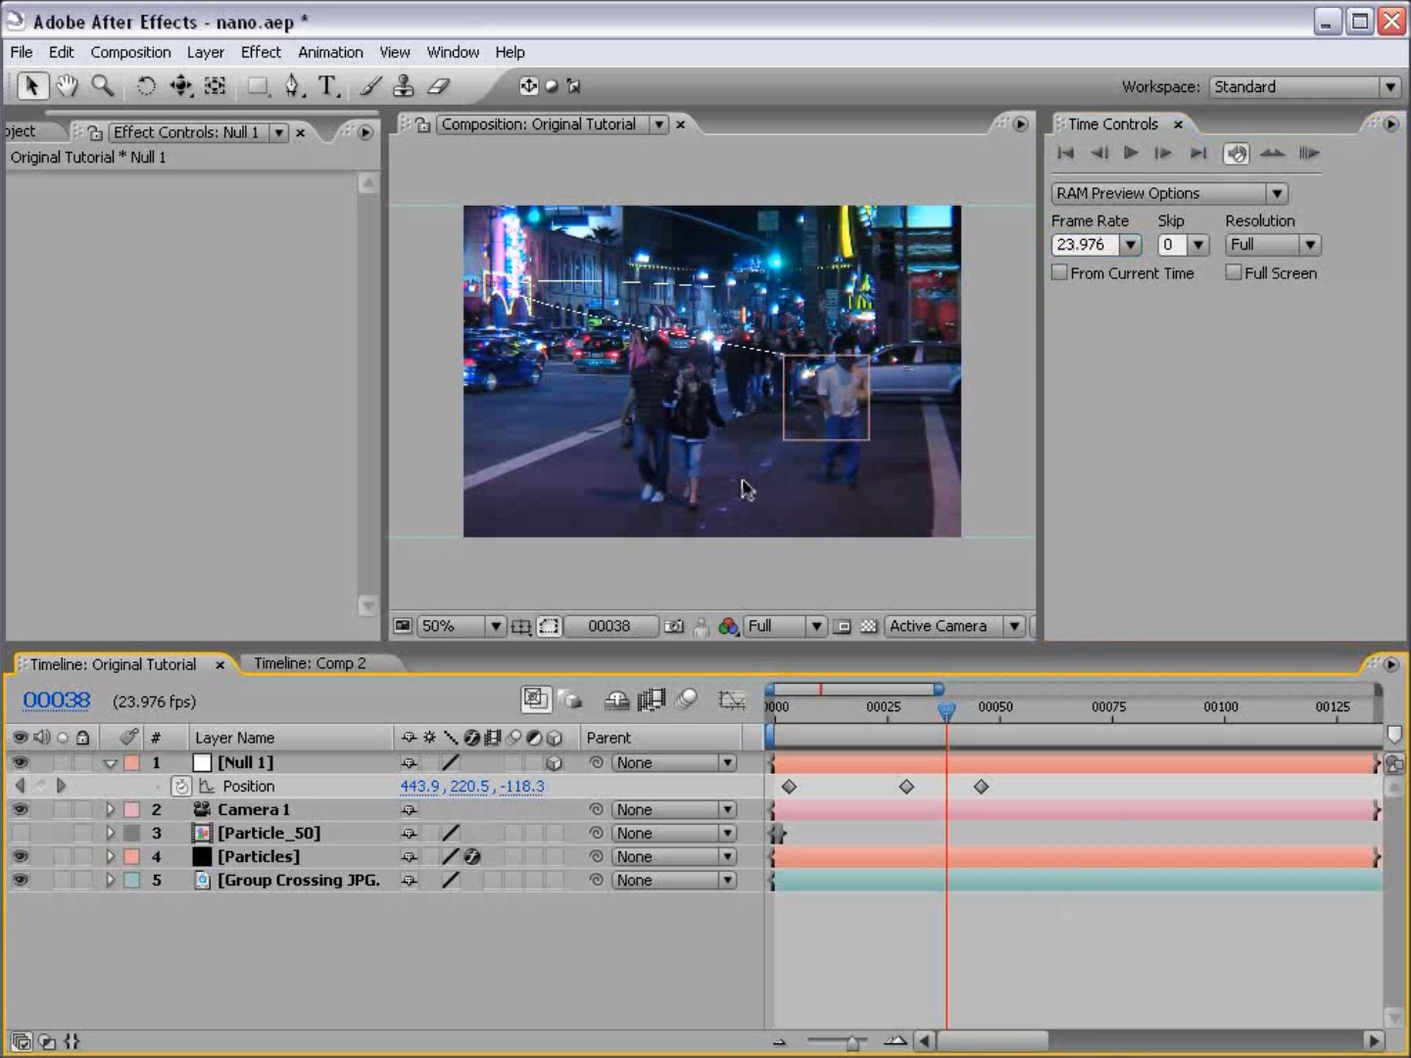
{"action": "key", "text": "period"}
{"action": "key", "text": "h"}
{"action": "left_click_drag", "start_coordinate": [622, 337], "coordinate": [699, 393]}
{"action": "left_click_drag", "start_coordinate": [1041, 487], "coordinate": [1169, 476]}
{"action": "left_click", "coordinate": [1010, 880]}
{"action": "key", "text": "v"}
{"action": "key", "text": "comma"}
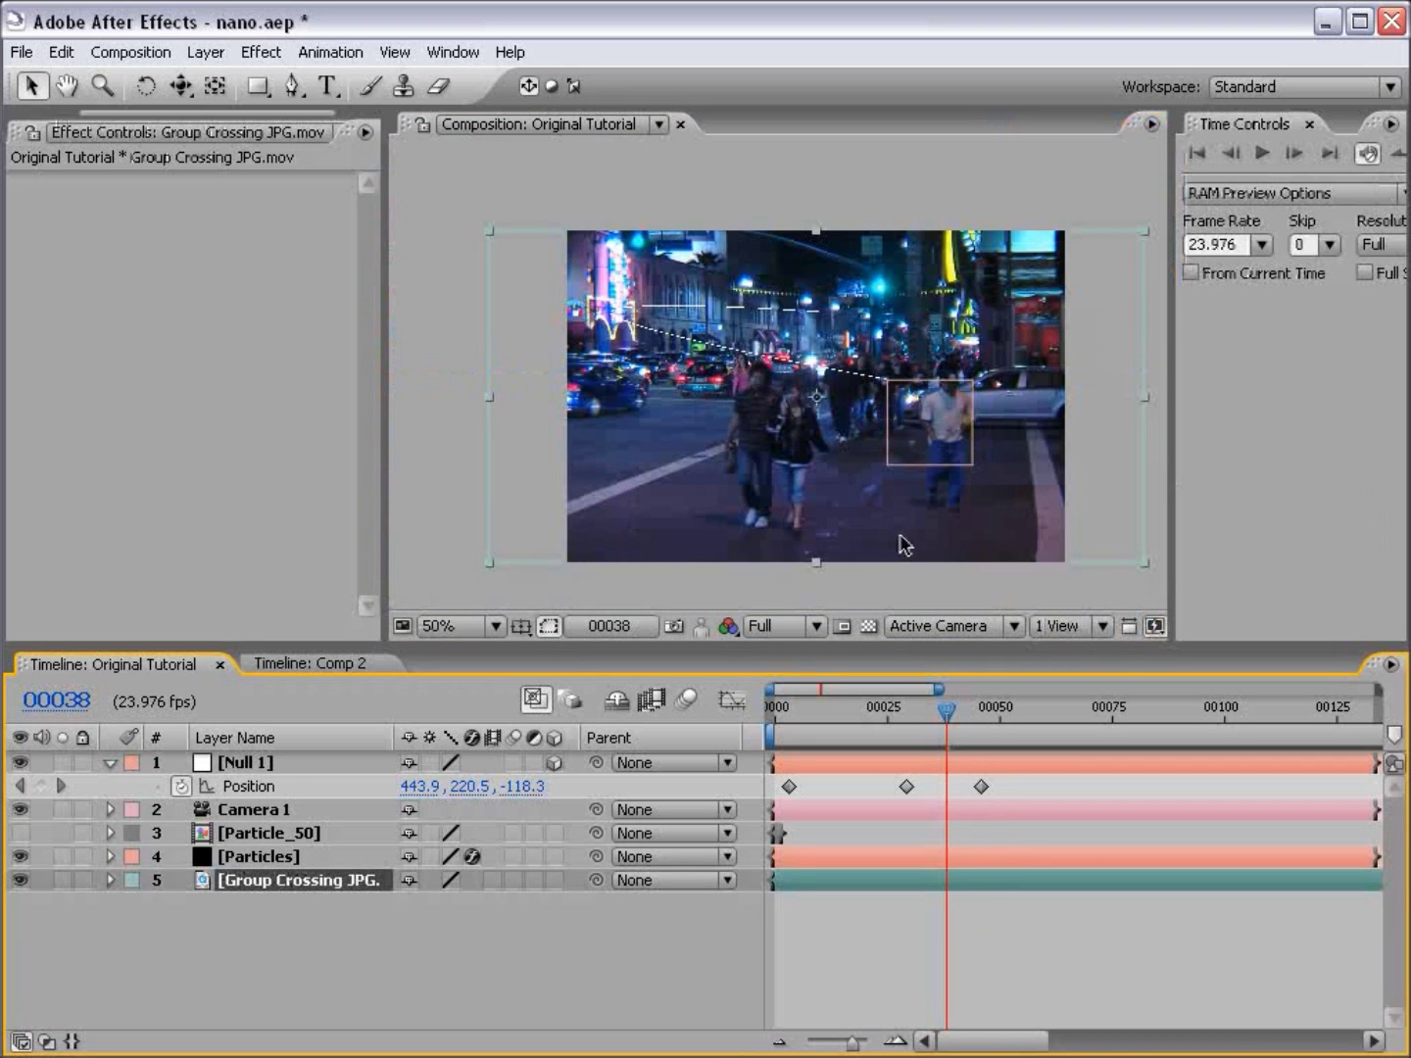
{"action": "left_click", "coordinate": [1028, 923]}
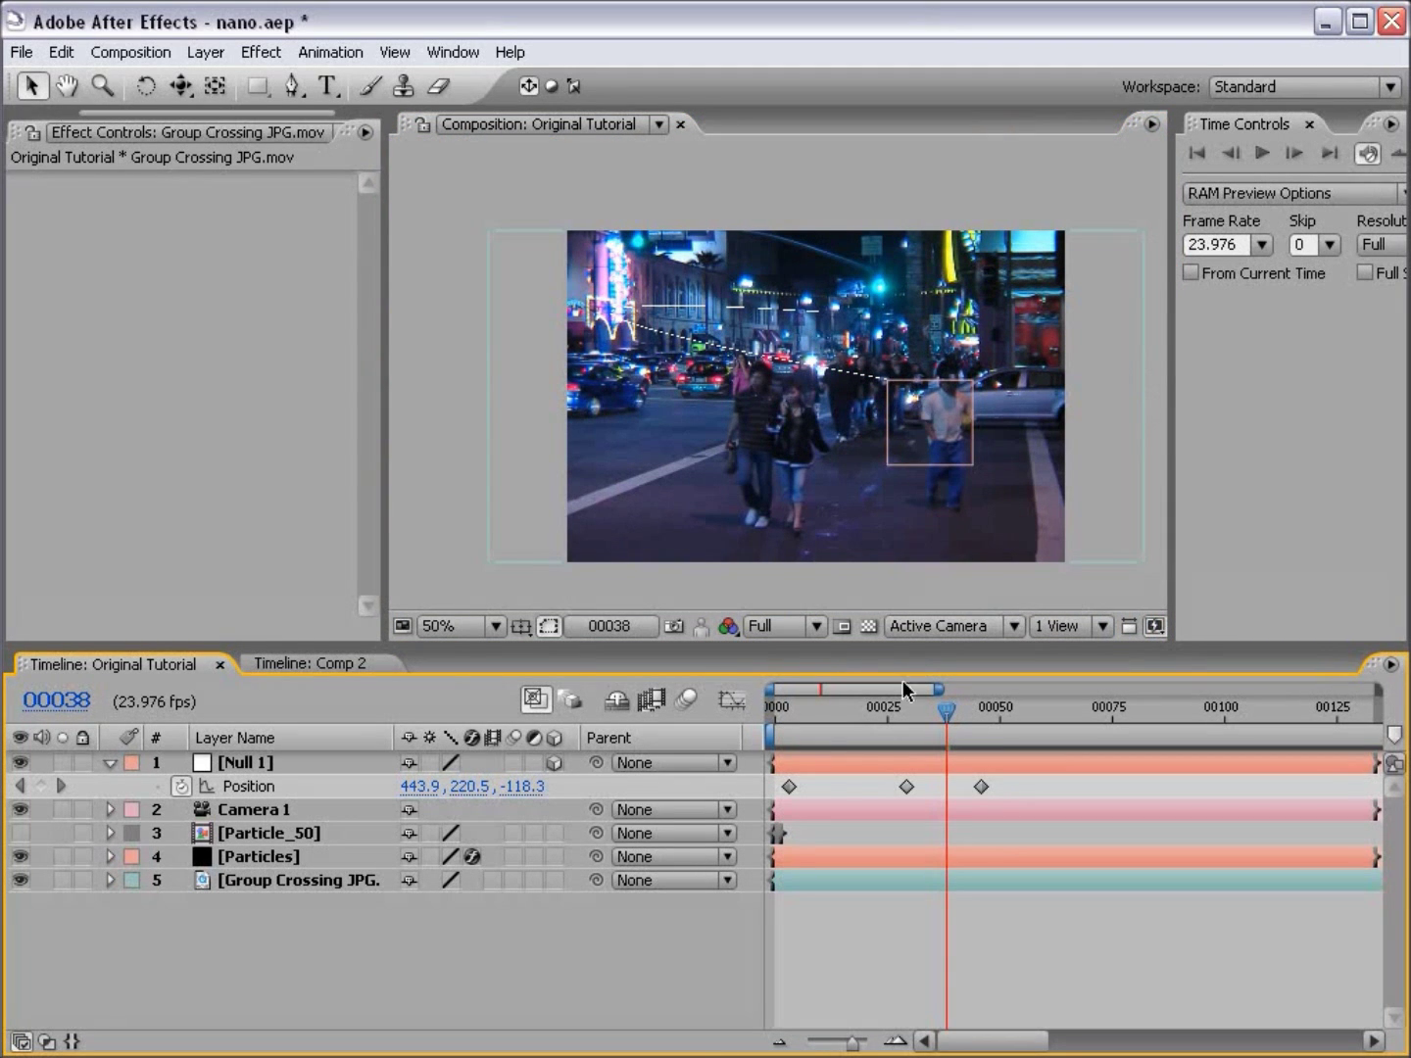
Step: Switch Particular's Render Mode on the Particles layer to Full Render
{"action": "left_click", "coordinate": [845, 763]}
{"action": "left_click", "coordinate": [274, 862]}
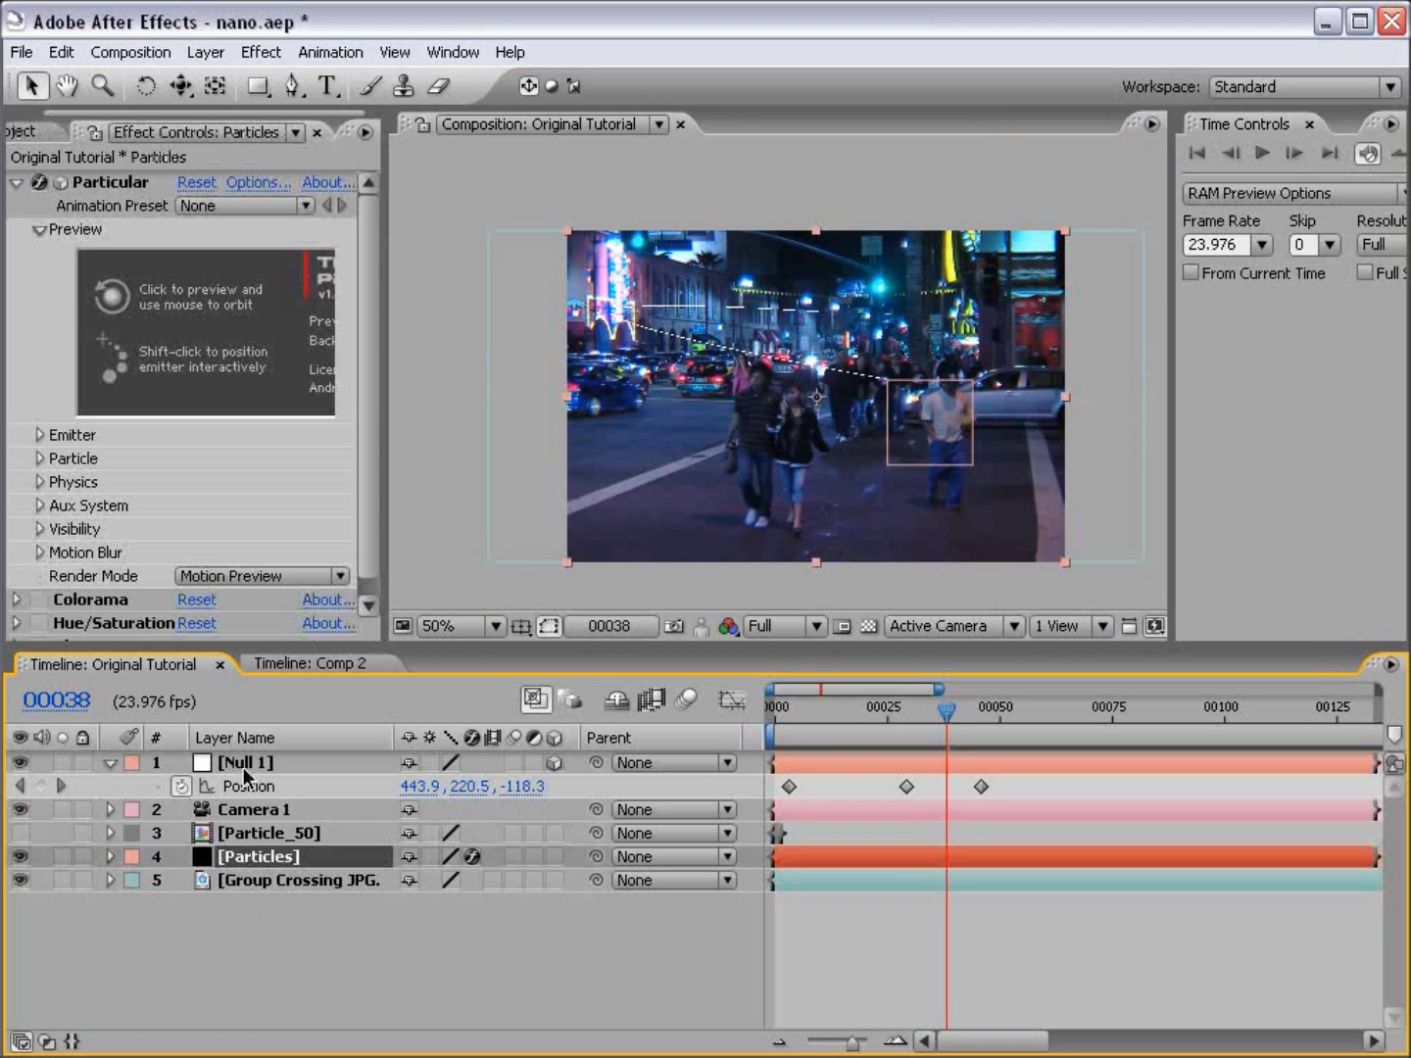
{"action": "left_click", "coordinate": [207, 576]}
{"action": "left_click", "coordinate": [257, 606]}
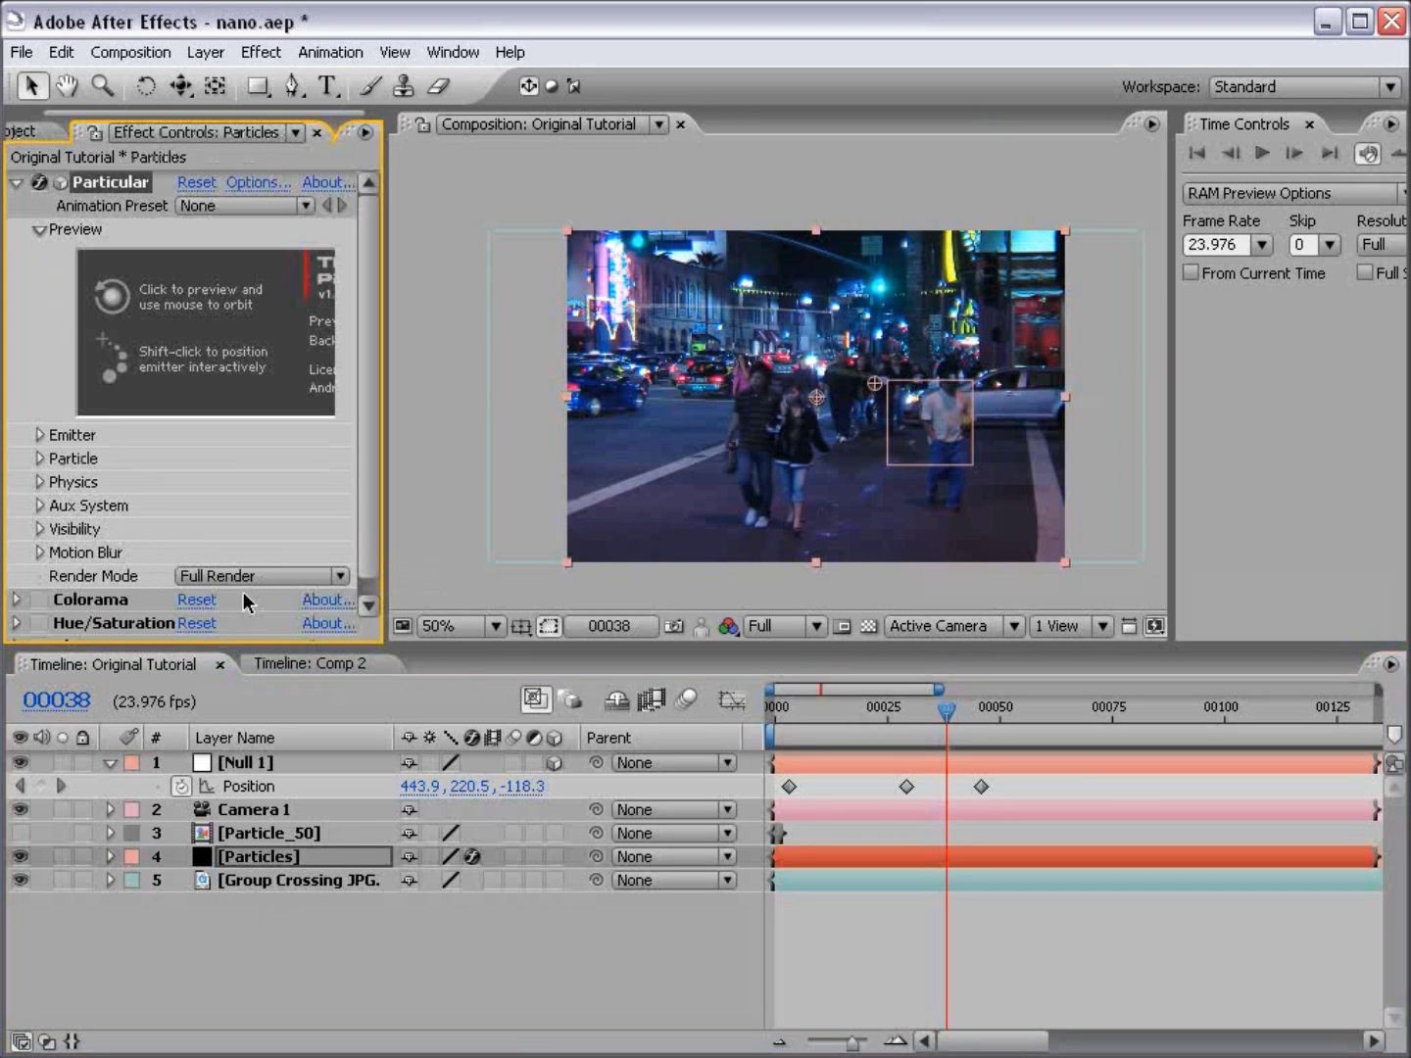
{"action": "left_click", "coordinate": [844, 899]}
{"action": "scroll", "coordinate": [955, 346], "scroll_direction": "up", "scroll_amount": 2}
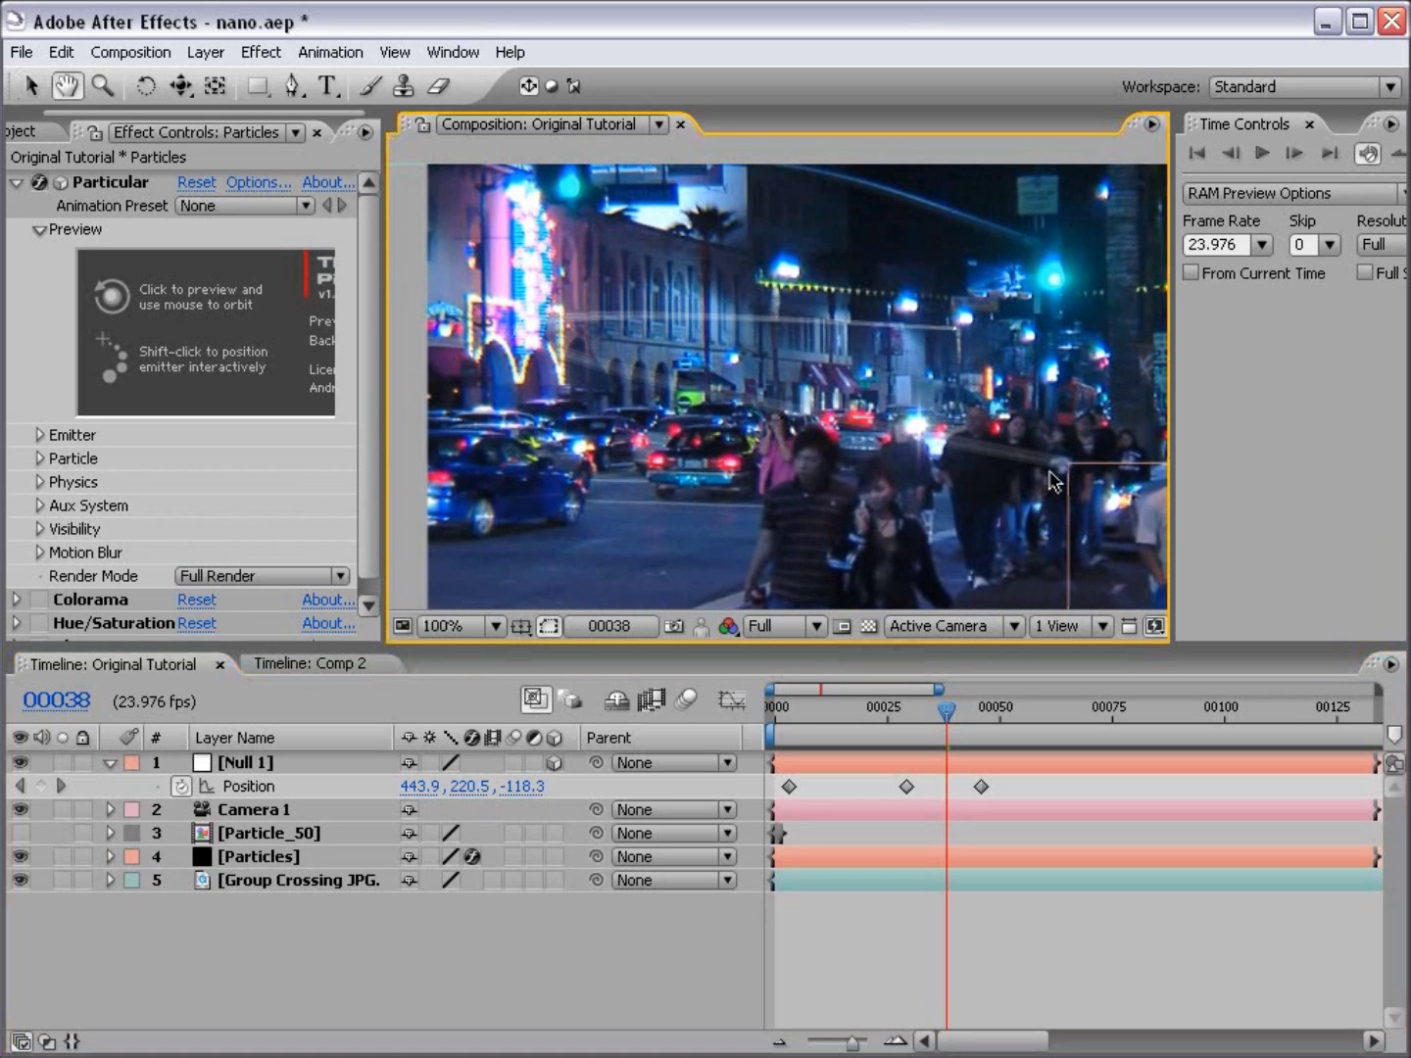
{"action": "scroll", "coordinate": [1054, 480], "scroll_direction": "down", "scroll_amount": 2}
{"action": "left_click_drag", "start_coordinate": [869, 463], "coordinate": [848, 391]}
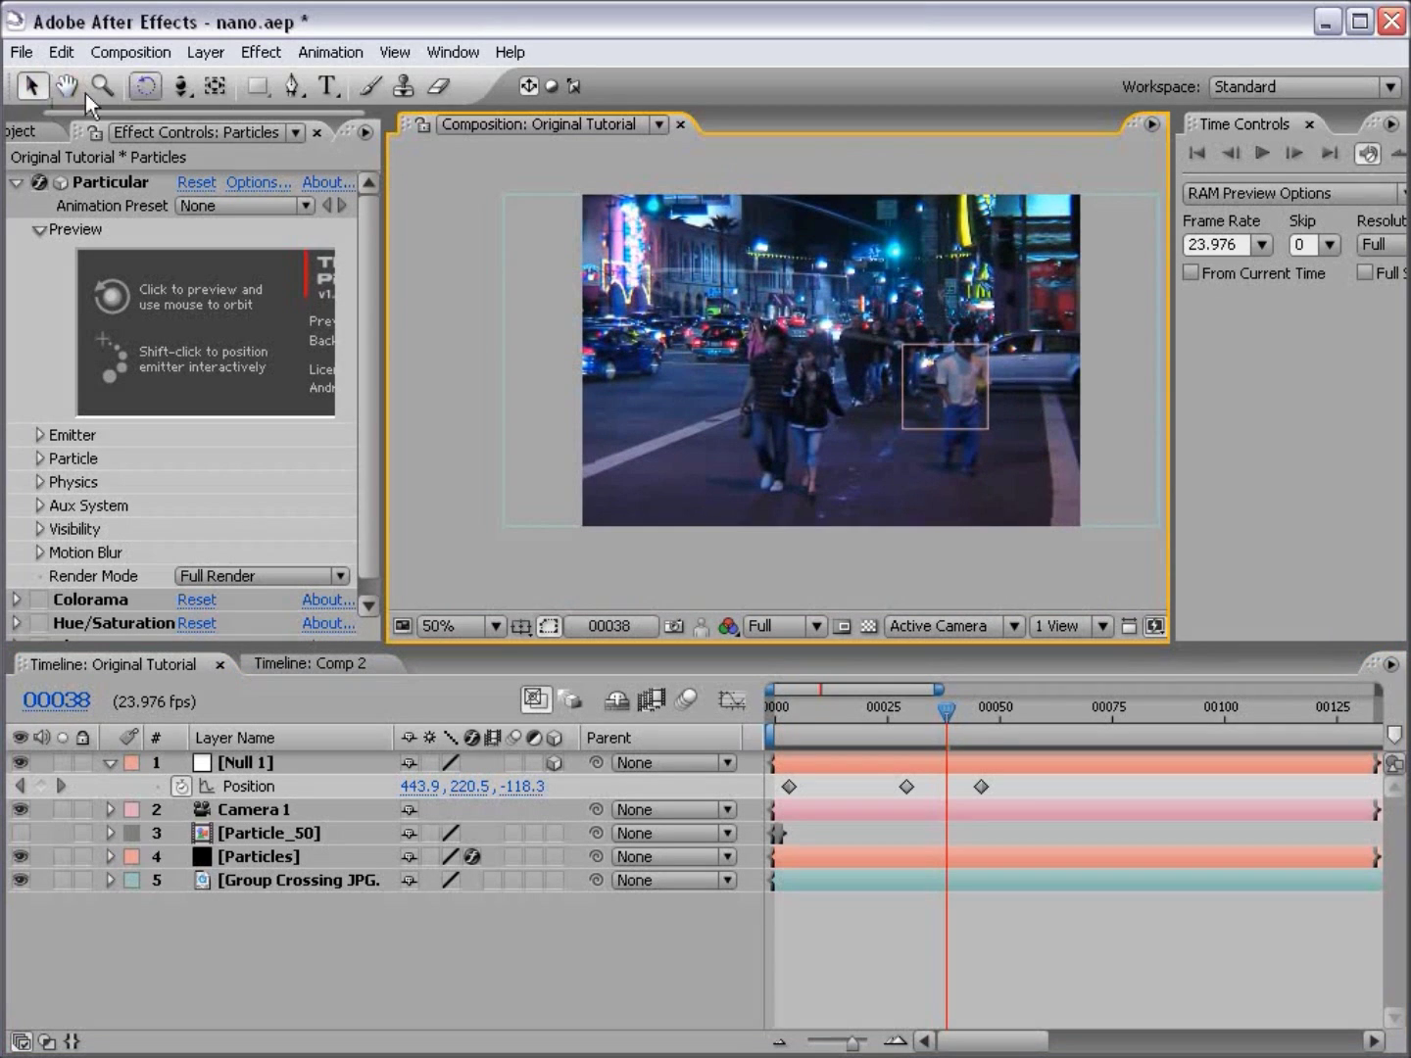
Step: Reposition Camera 1 closer to the street with the Track Z and Track XY tools
{"action": "left_click", "coordinate": [181, 88]}
{"action": "left_click_drag", "start_coordinate": [181, 88], "coordinate": [312, 149]}
{"action": "left_click_drag", "start_coordinate": [825, 293], "coordinate": [825, 333]}
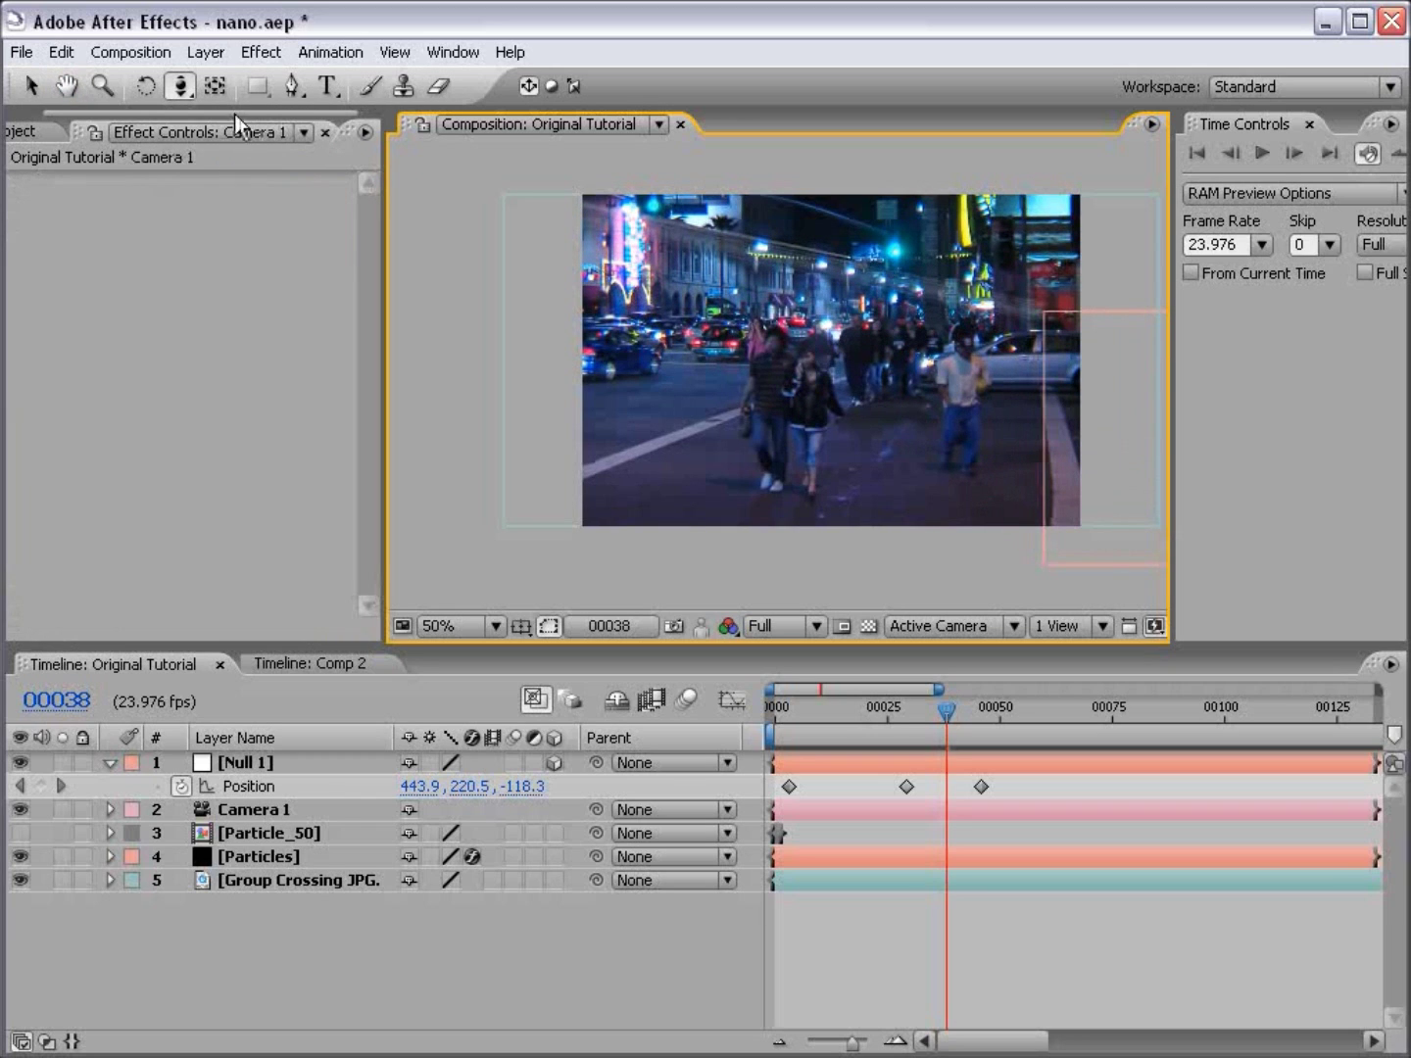
{"action": "left_click_drag", "start_coordinate": [823, 267], "coordinate": [820, 294]}
{"action": "key", "text": "c"}
{"action": "left_click_drag", "start_coordinate": [846, 375], "coordinate": [853, 353]}
{"action": "key", "text": "c"}
{"action": "key", "text": "c"}
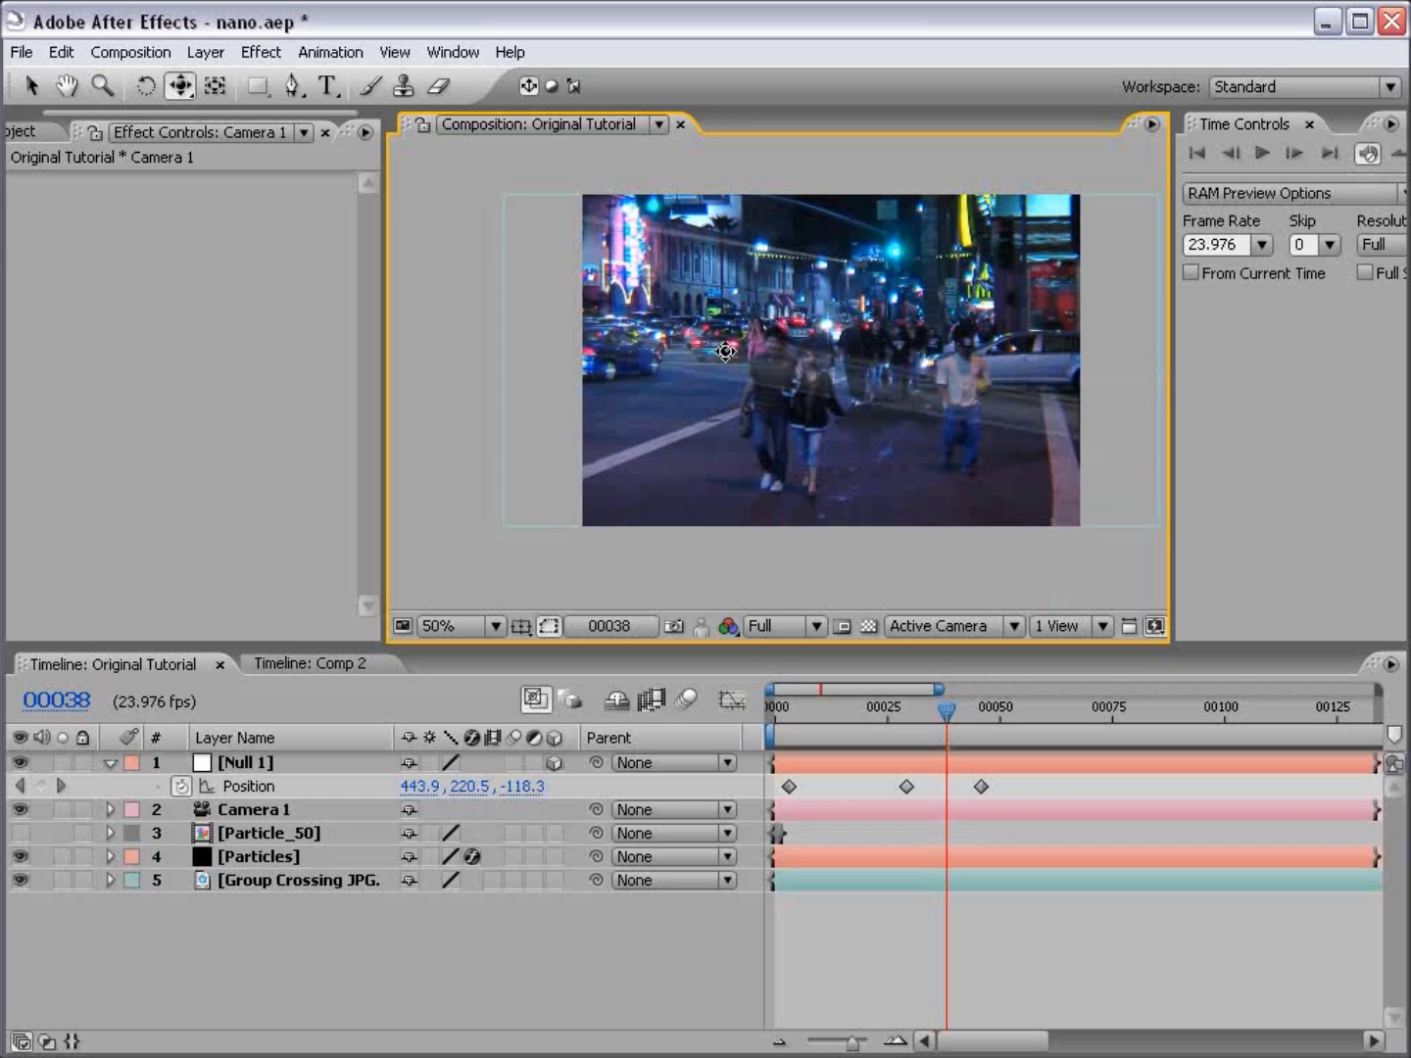
{"action": "key", "text": "c"}
{"action": "key", "text": "c"}
{"action": "key", "text": "c"}
{"action": "key", "text": "c"}
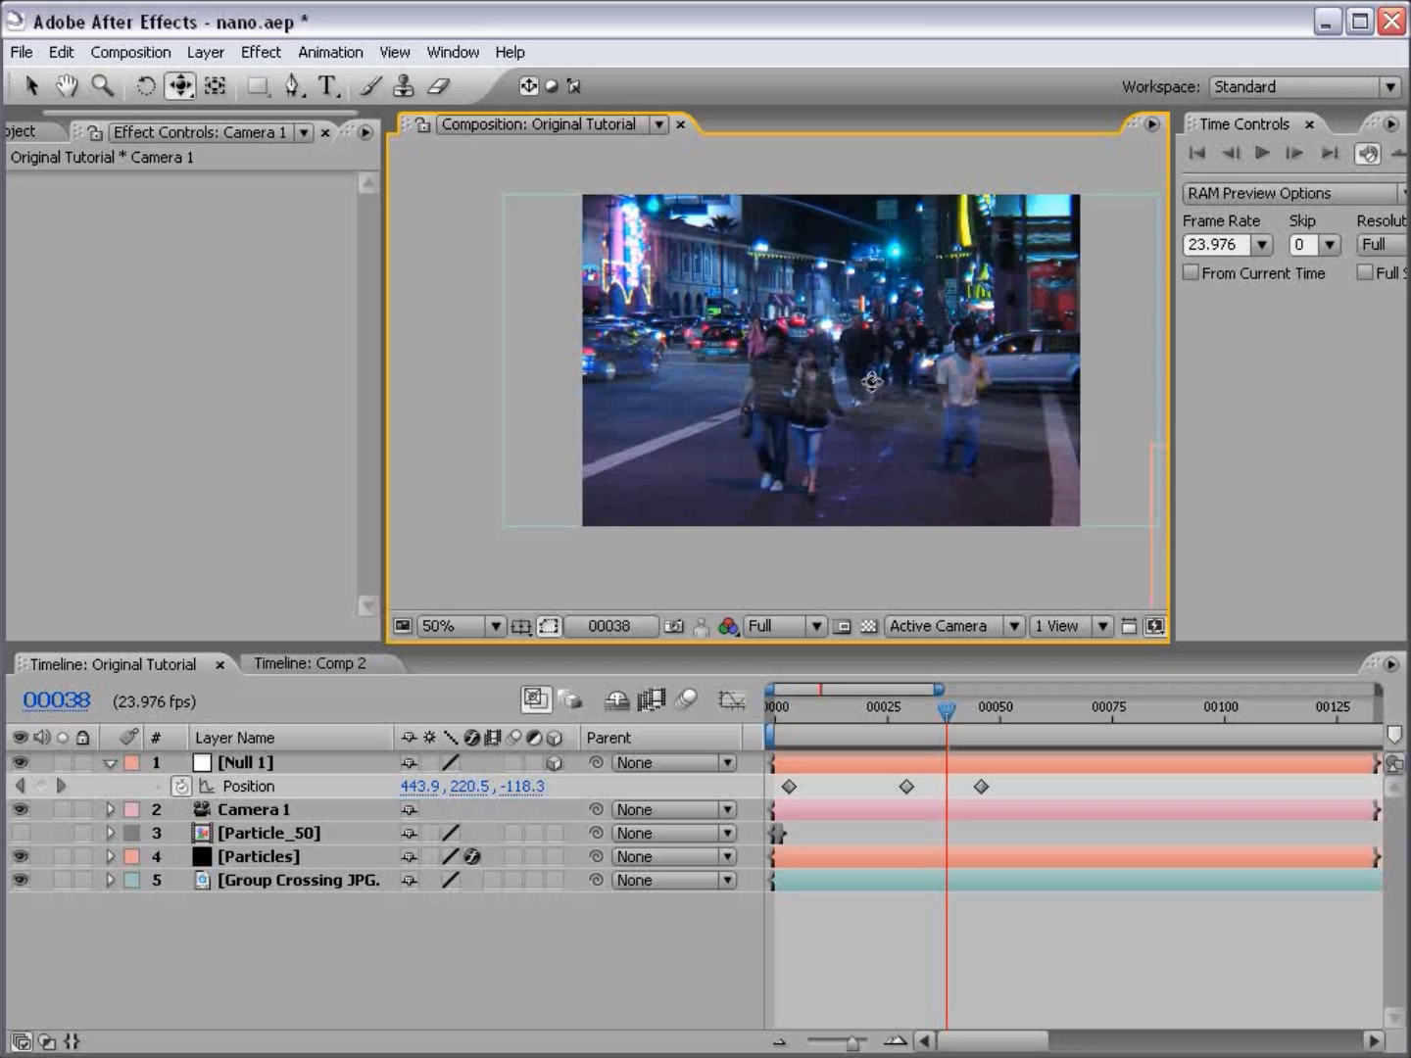
{"action": "key", "text": "c"}
{"action": "key", "text": "c"}
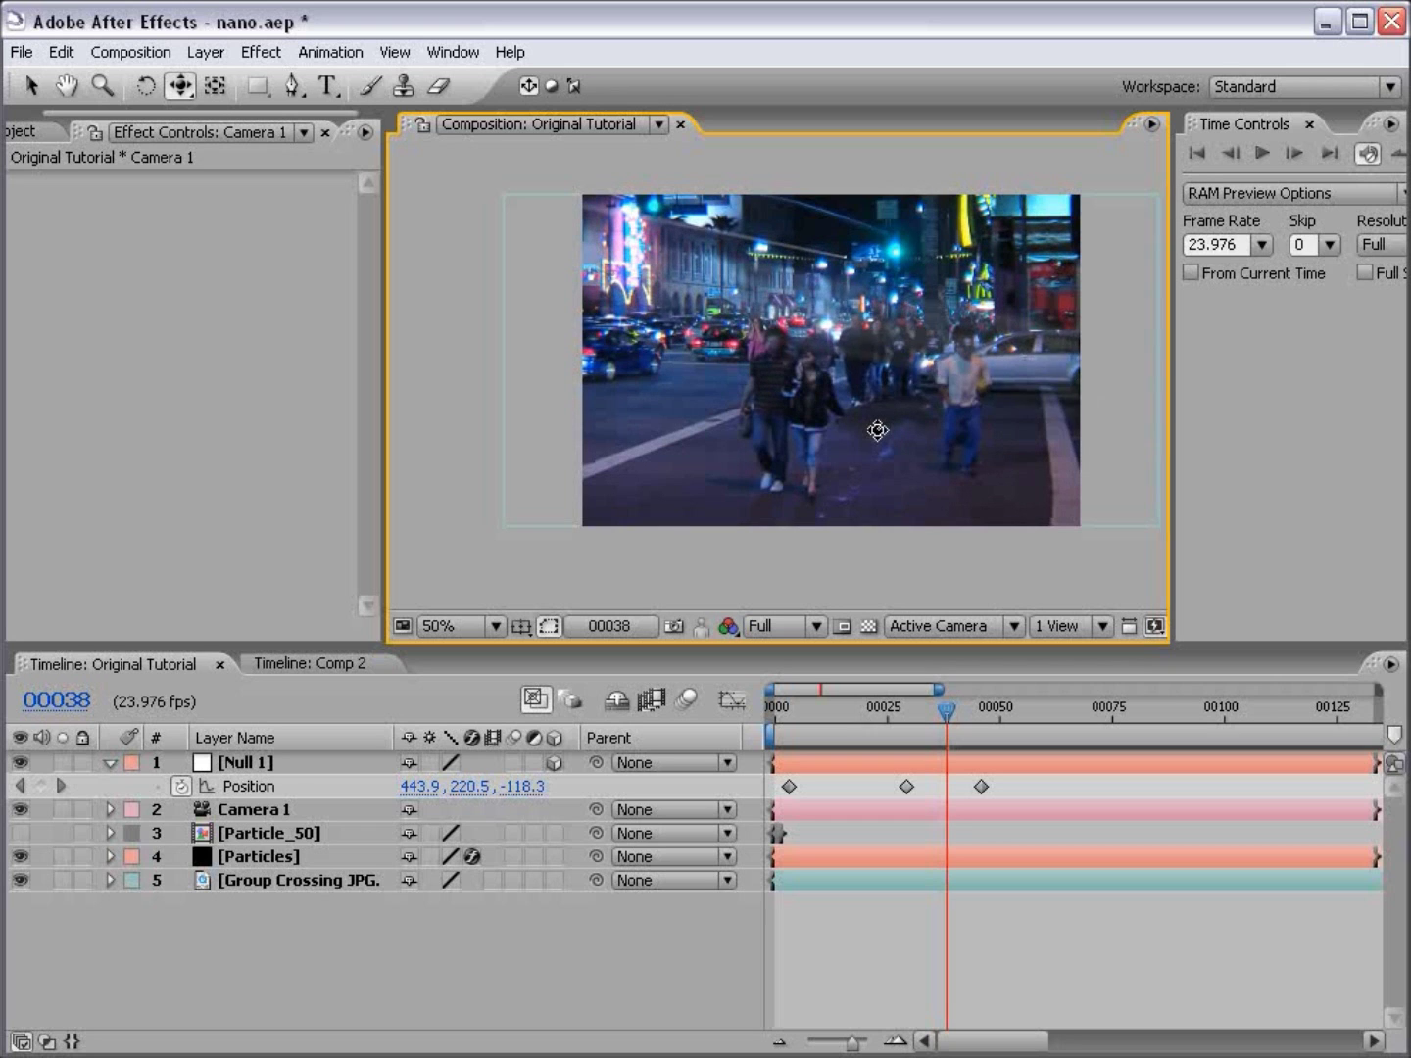
{"action": "left_click_drag", "start_coordinate": [939, 703], "coordinate": [906, 707]}
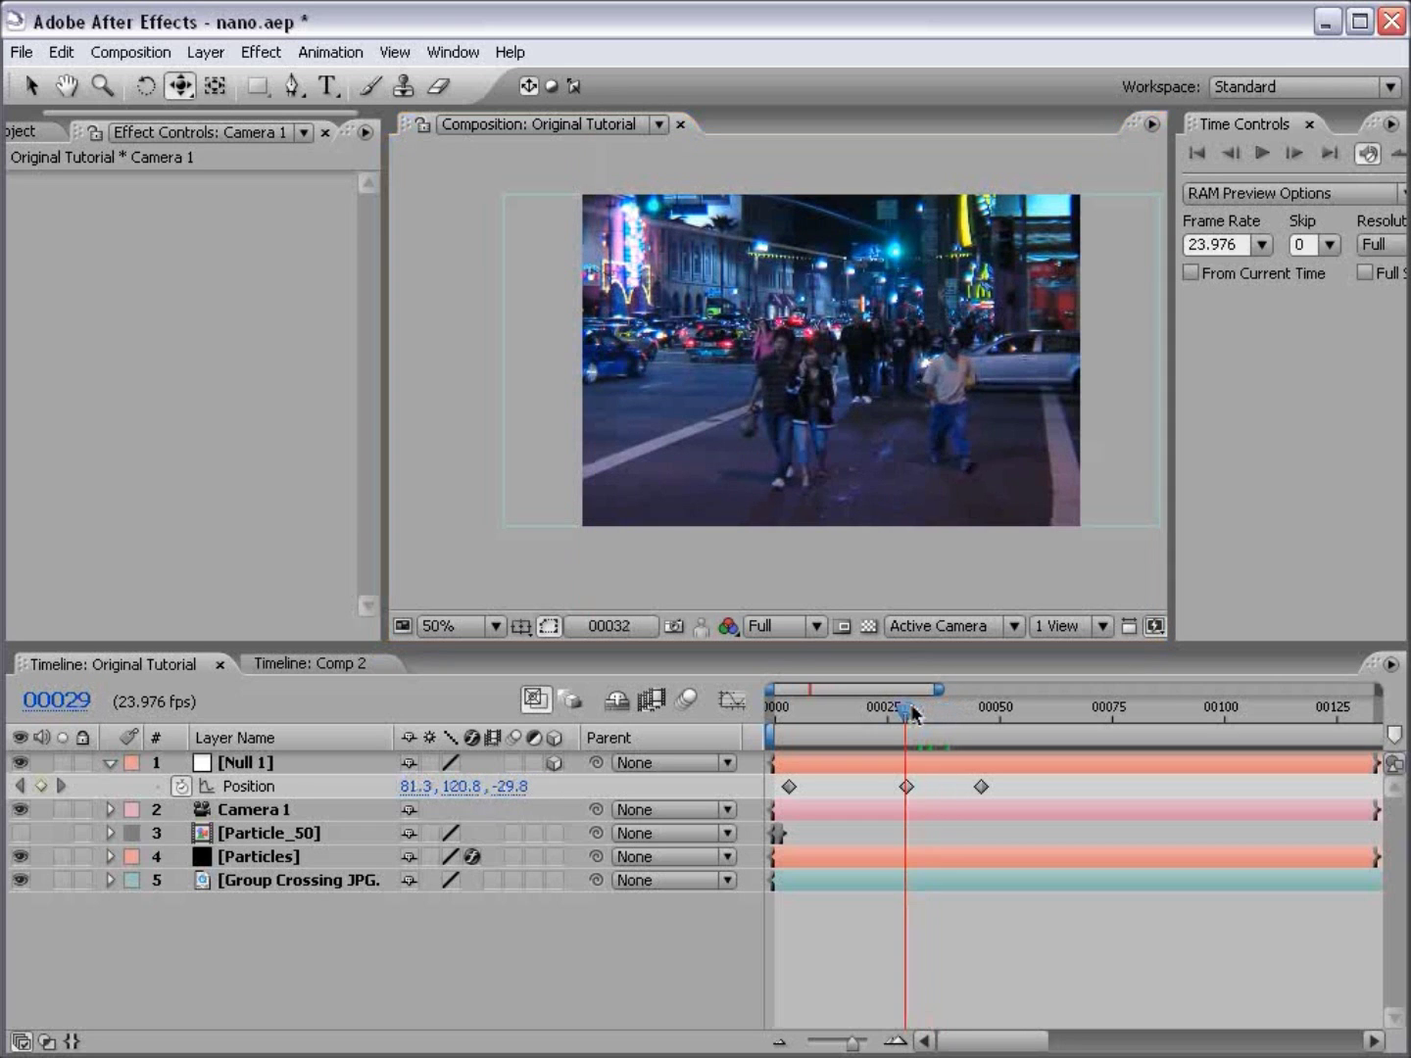
Step: At frame 00029, move Null 1 along X and Y to 323.6, 187.5, -44.0
{"action": "left_click", "coordinate": [923, 763]}
{"action": "key", "text": "comma"}
{"action": "left_click_drag", "start_coordinate": [621, 369], "coordinate": [746, 383]}
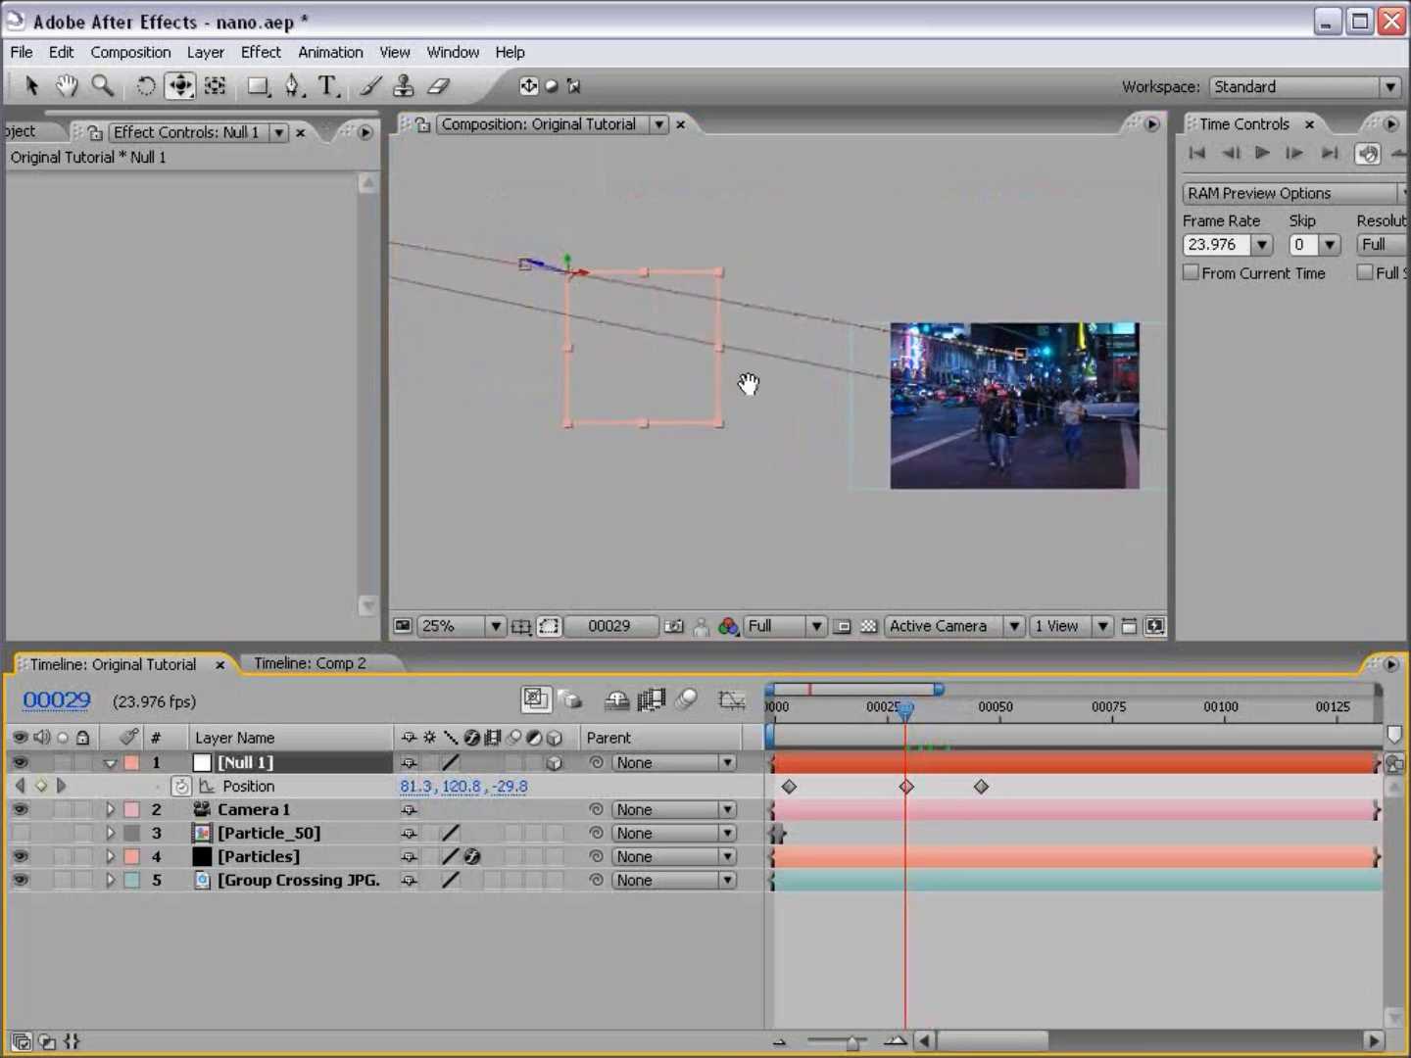
{"action": "key", "text": "v"}
{"action": "left_click_drag", "start_coordinate": [601, 276], "coordinate": [686, 339]}
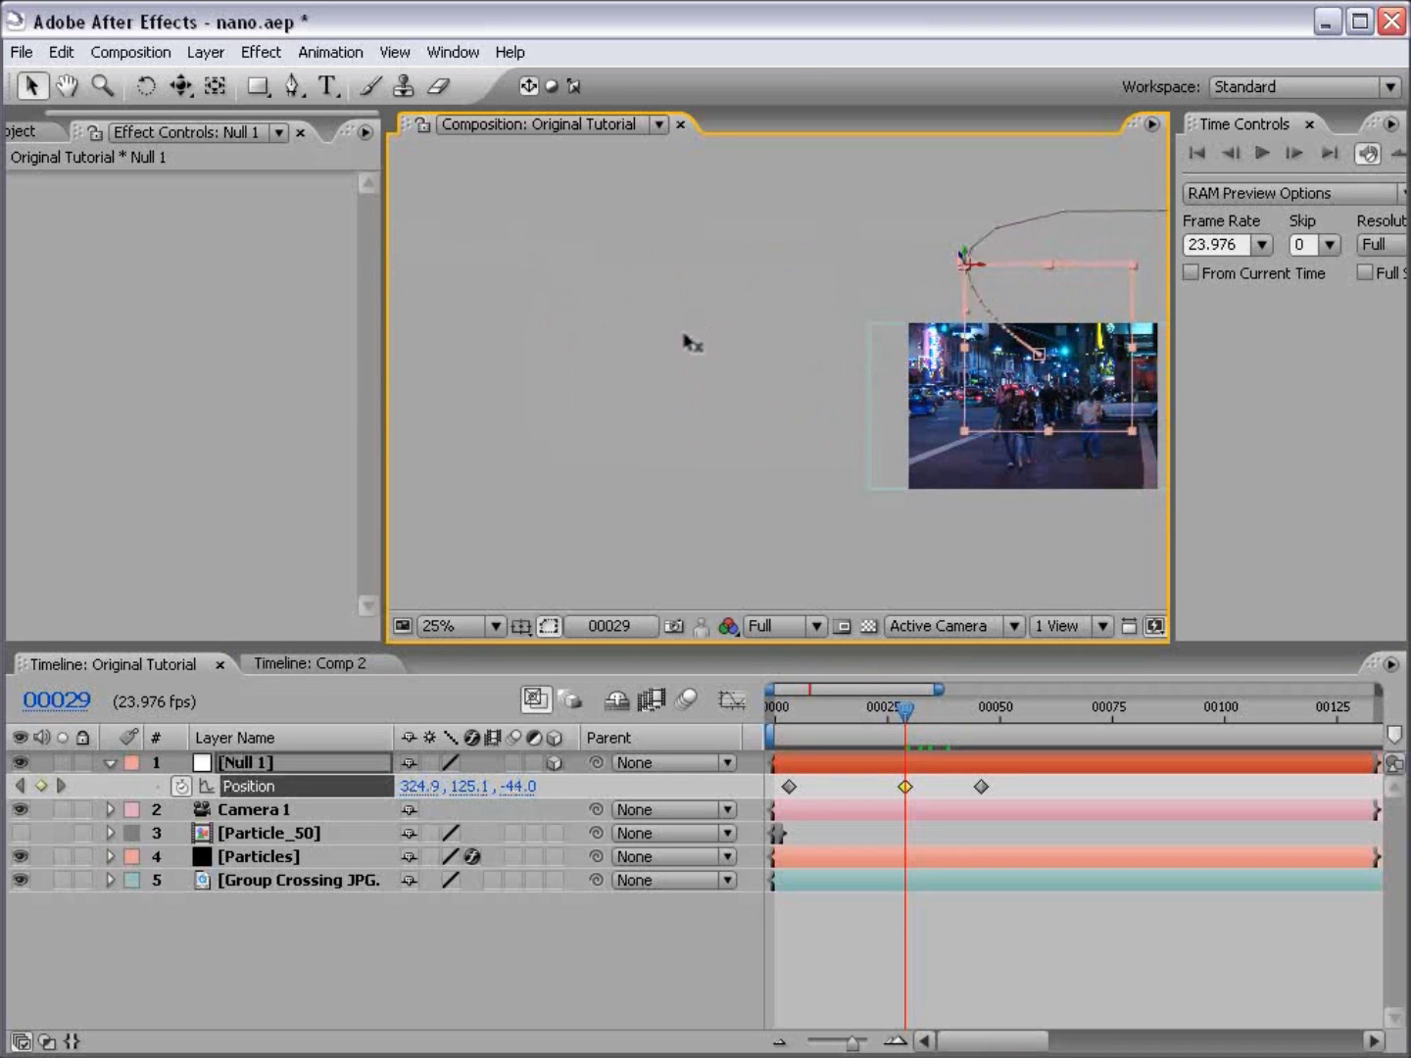
{"action": "scroll", "coordinate": [992, 322], "scroll_direction": "up", "scroll_amount": 2}
{"action": "left_click_drag", "start_coordinate": [848, 367], "coordinate": [817, 413]}
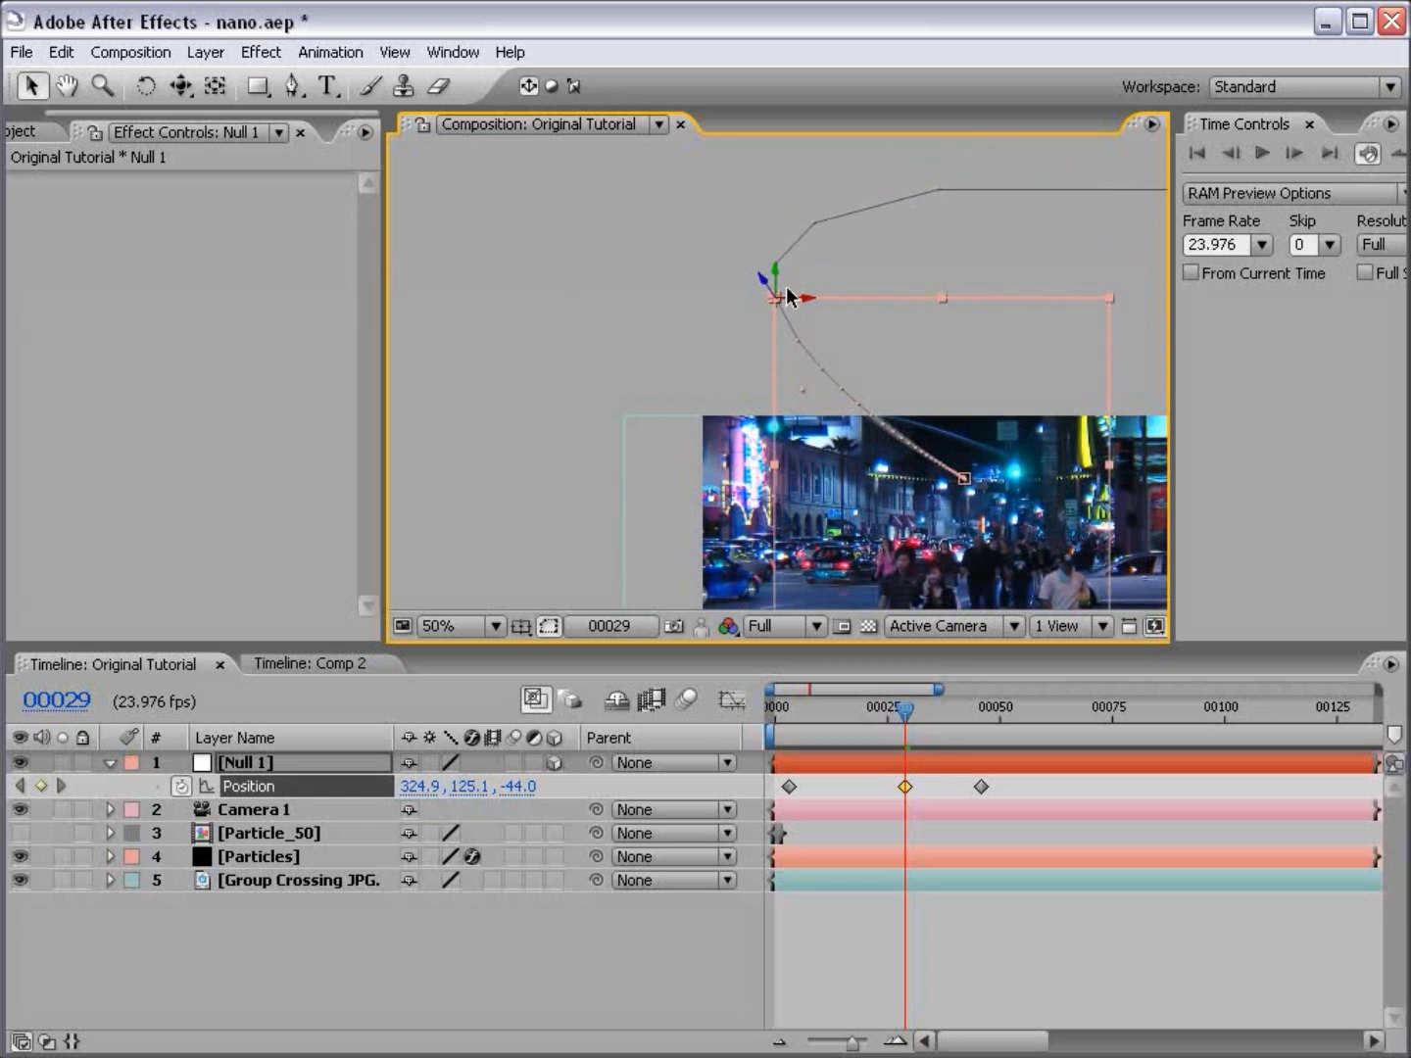
{"action": "left_click_drag", "start_coordinate": [776, 275], "coordinate": [767, 318]}
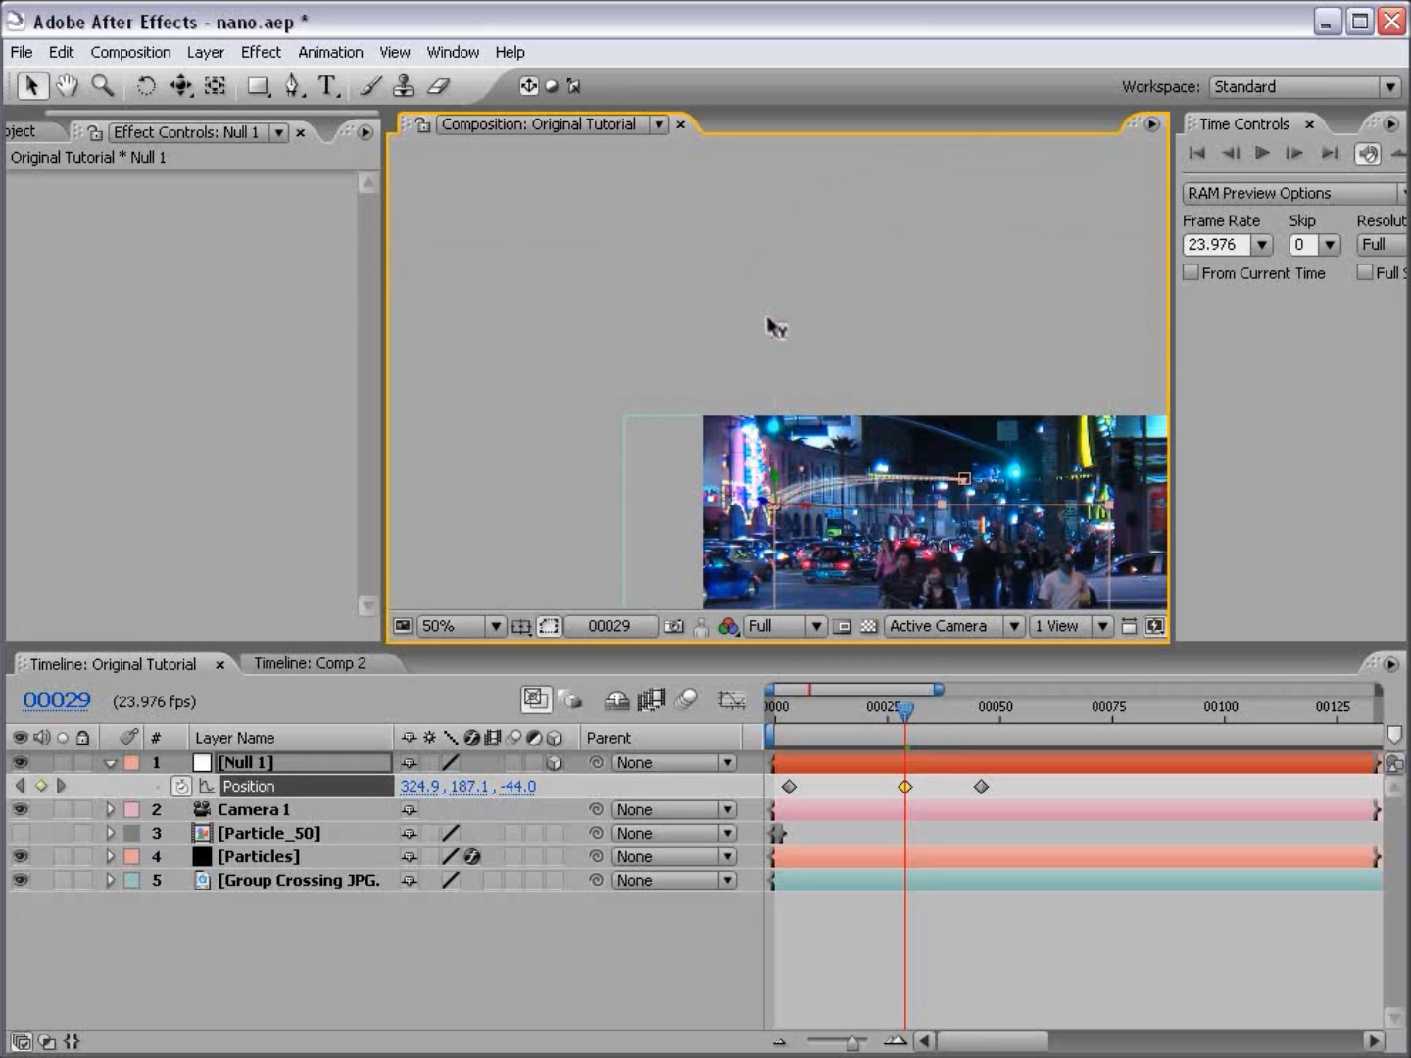
{"action": "left_click_drag", "start_coordinate": [890, 504], "coordinate": [736, 313]}
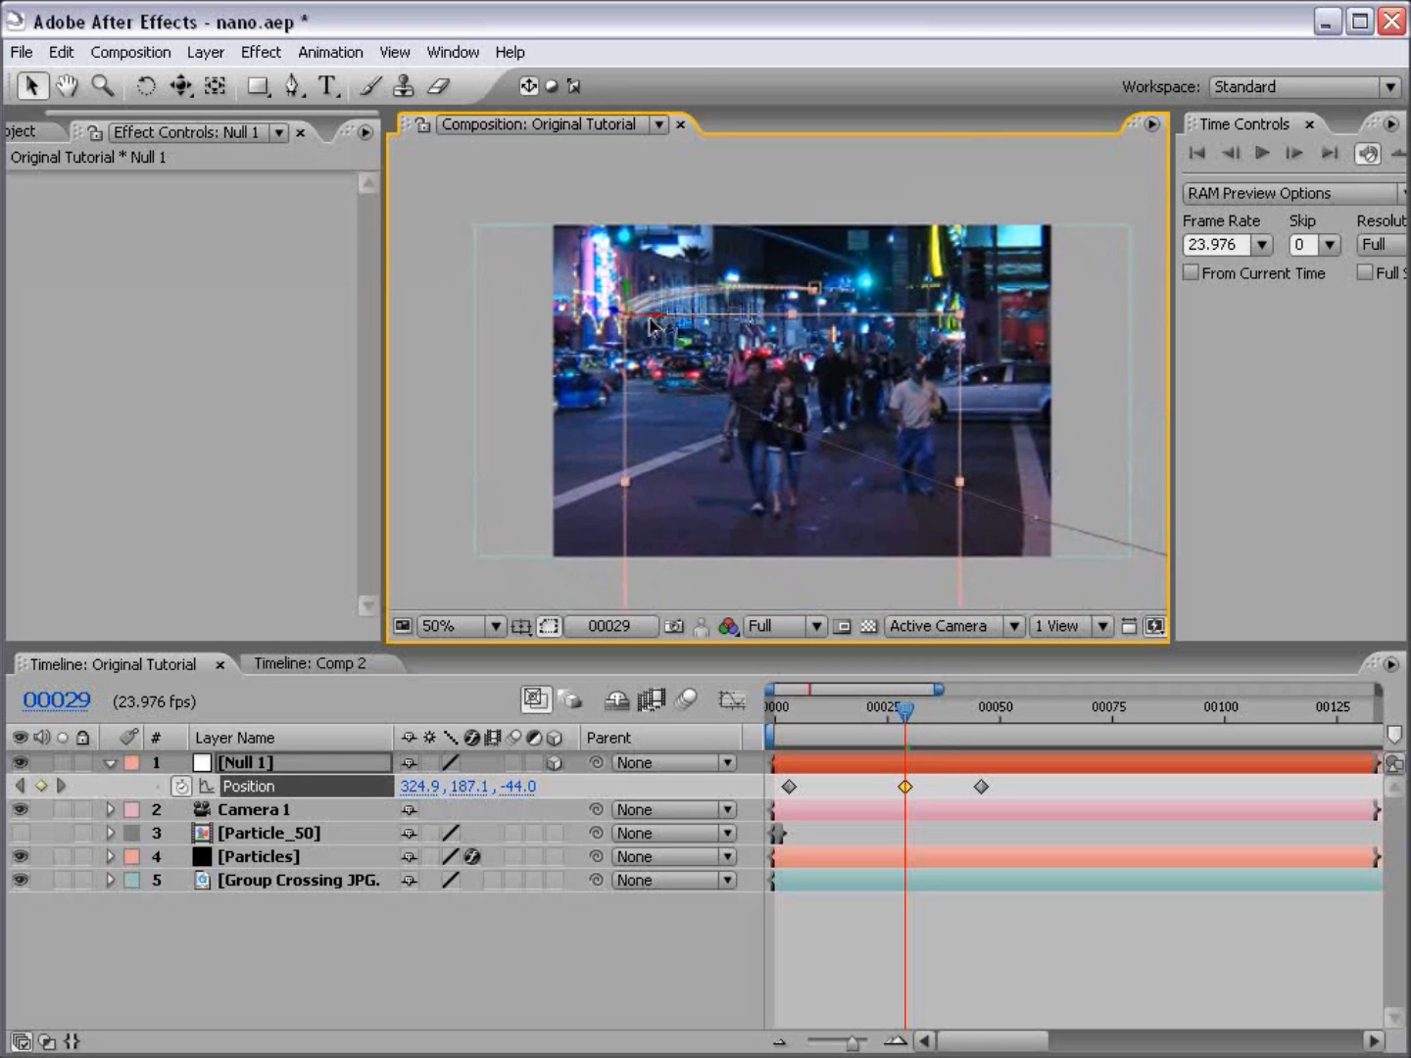
{"action": "left_click_drag", "start_coordinate": [650, 329], "coordinate": [647, 331]}
Step: Replace the third Position keyframe with one at 00035 reading 551.6, 187.5, -44.0
{"action": "left_click", "coordinate": [980, 785]}
{"action": "key", "text": "Delete"}
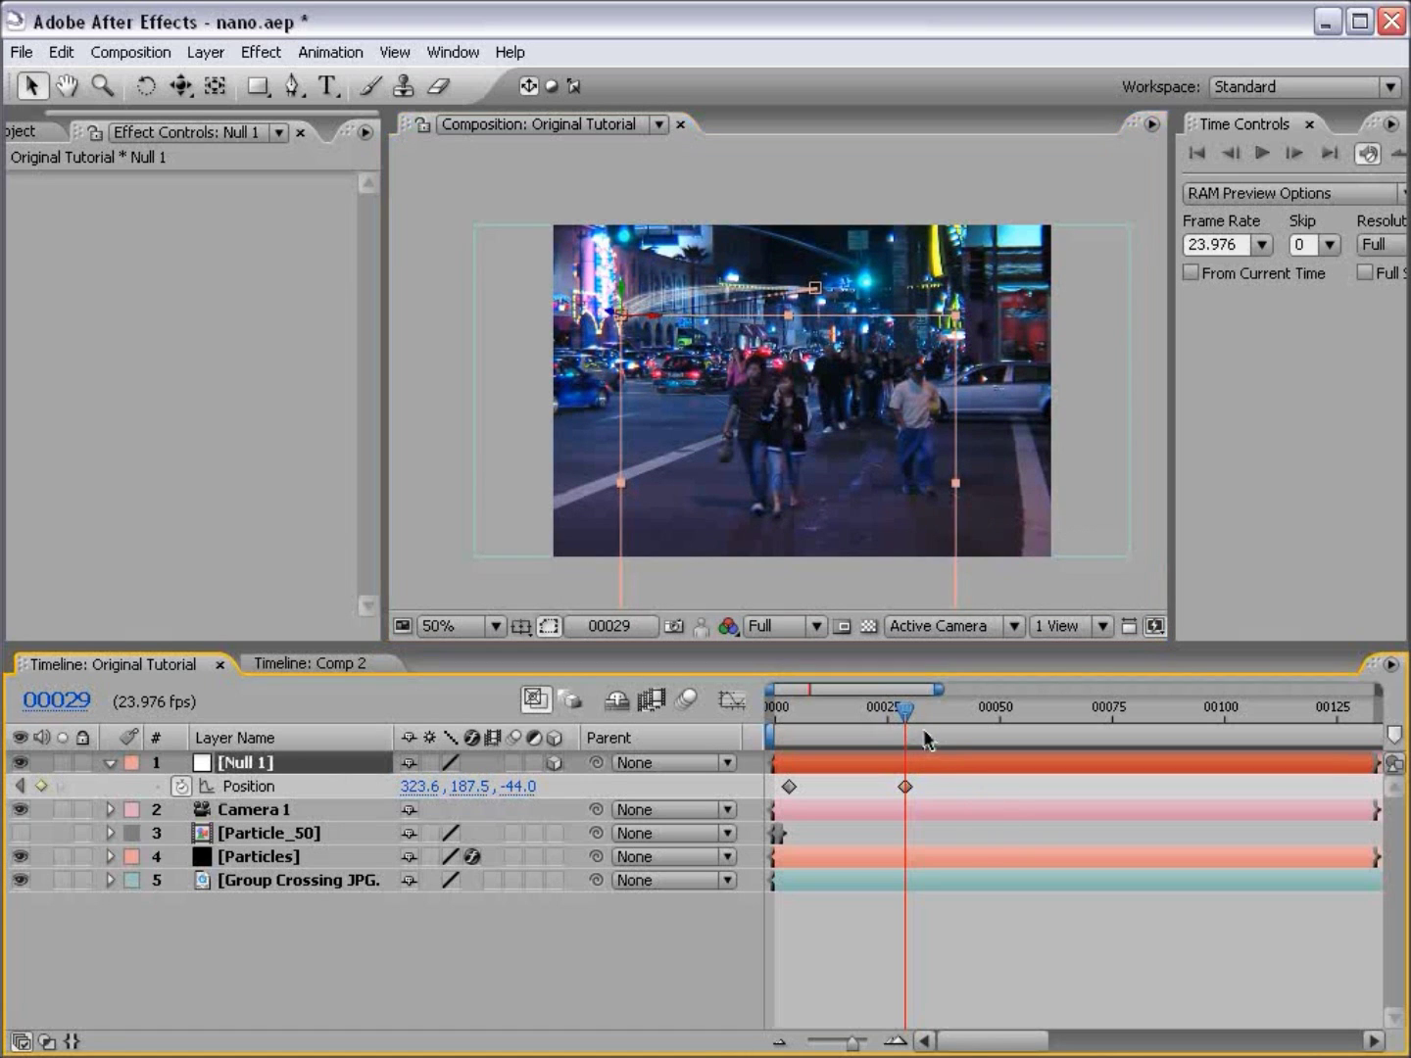
{"action": "left_click_drag", "start_coordinate": [908, 711], "coordinate": [932, 710]}
{"action": "left_click_drag", "start_coordinate": [652, 325], "coordinate": [807, 362]}
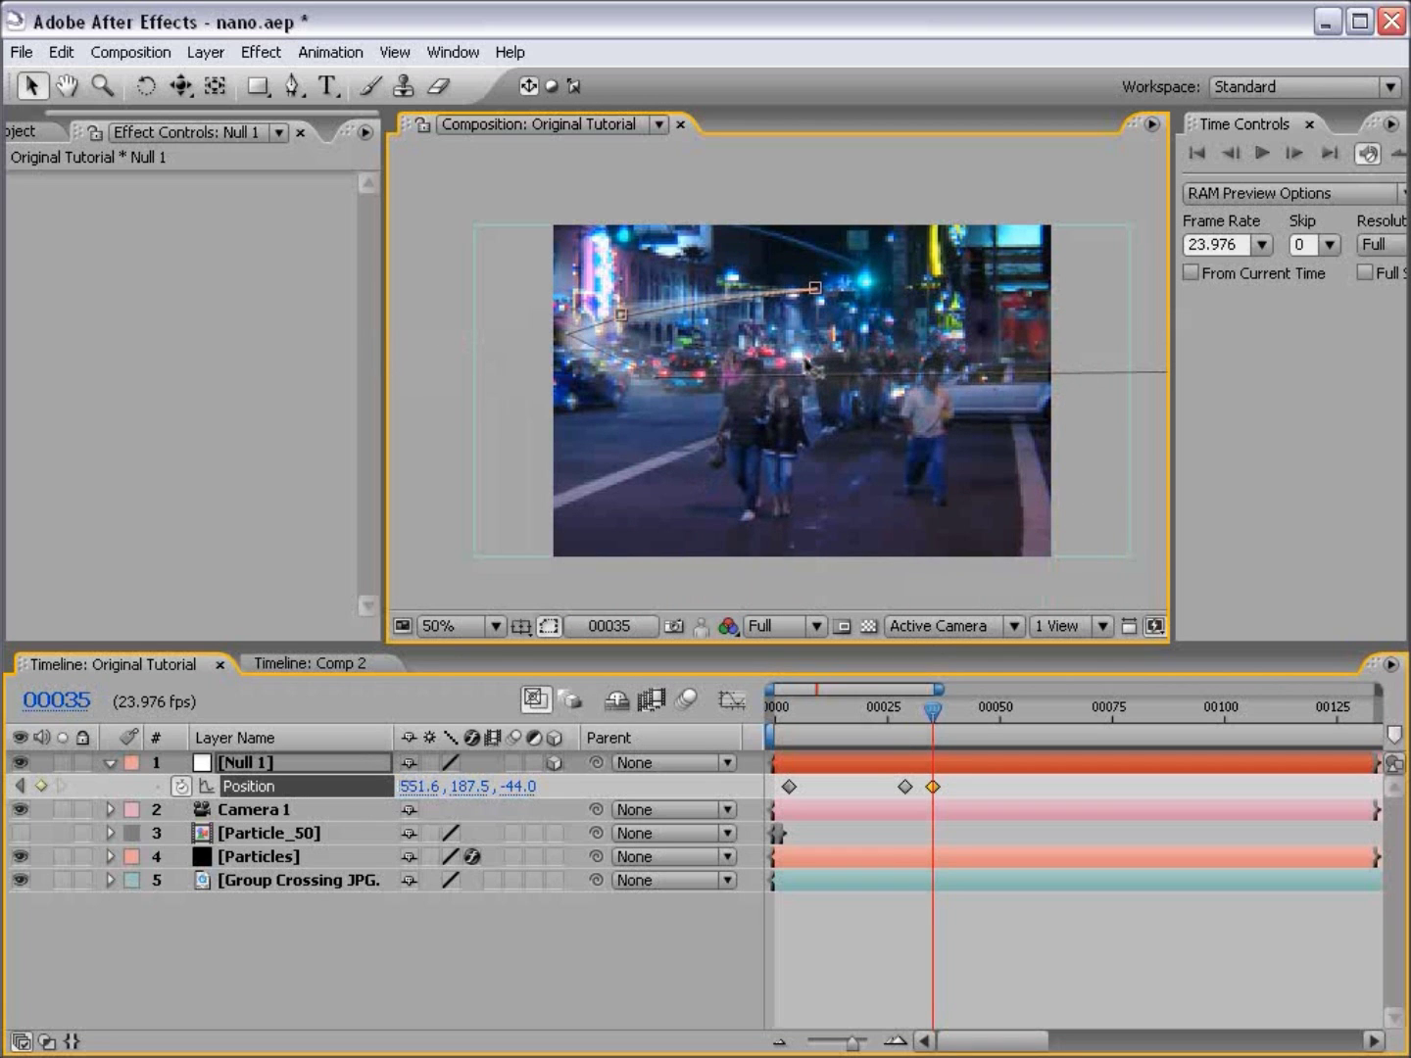
{"action": "left_click", "coordinate": [984, 895]}
Step: Lower Null 1's starting position at frame 00003
{"action": "key", "text": "h"}
{"action": "left_click_drag", "start_coordinate": [709, 431], "coordinate": [761, 471]}
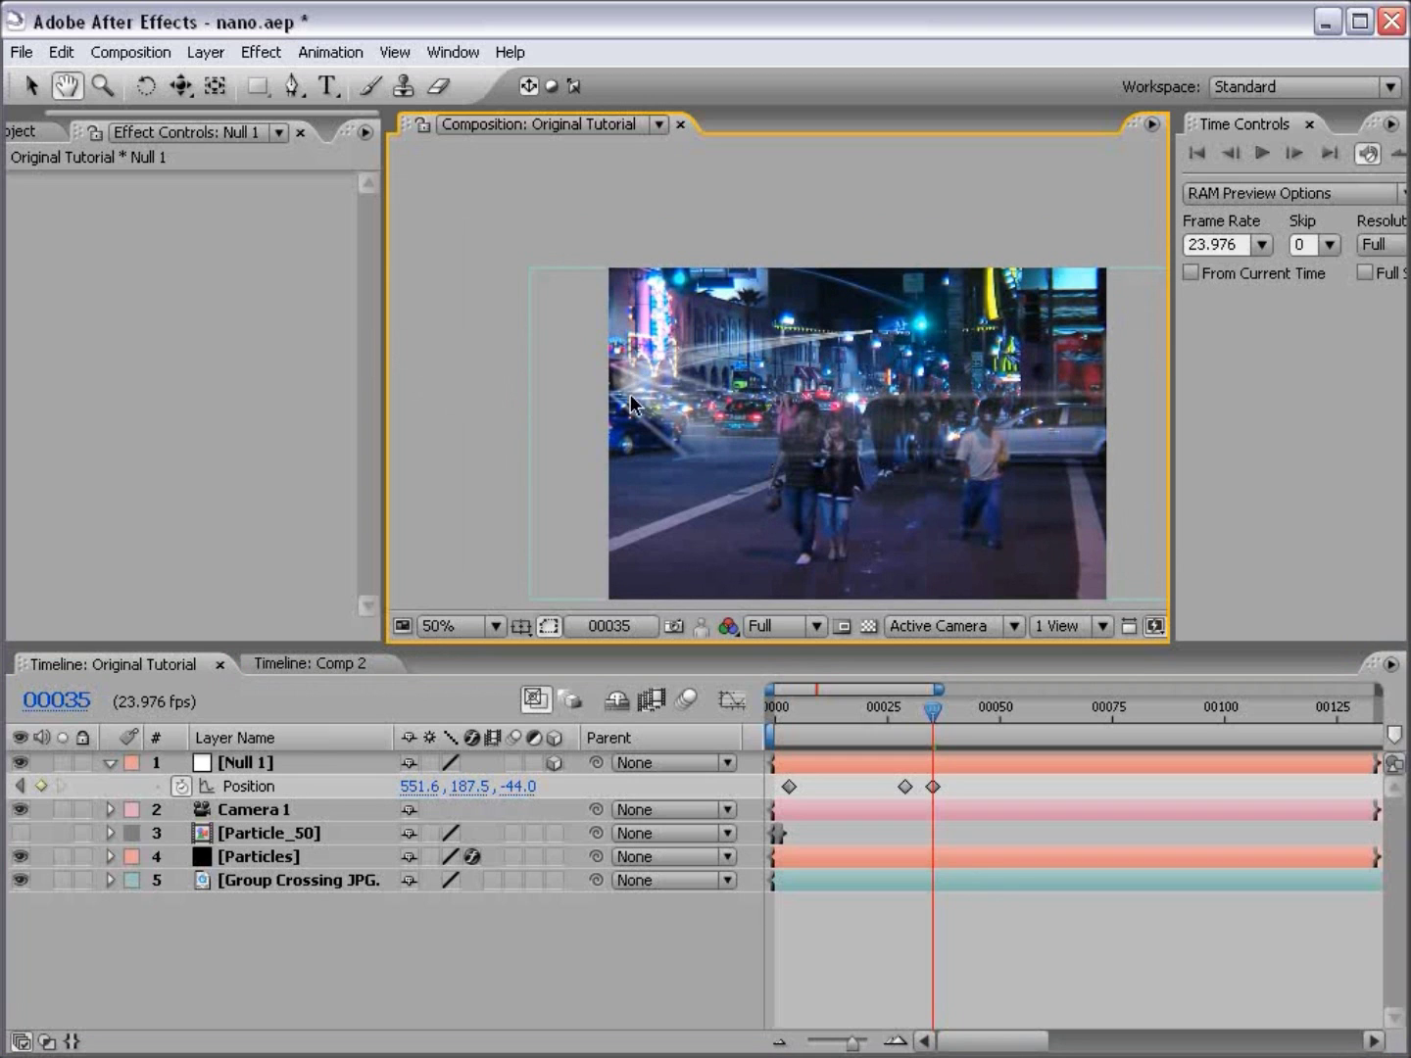
{"action": "left_click_drag", "start_coordinate": [866, 385], "coordinate": [835, 398]}
{"action": "left_click_drag", "start_coordinate": [829, 705], "coordinate": [790, 706]}
{"action": "key", "text": "v"}
{"action": "left_click", "coordinate": [841, 357]}
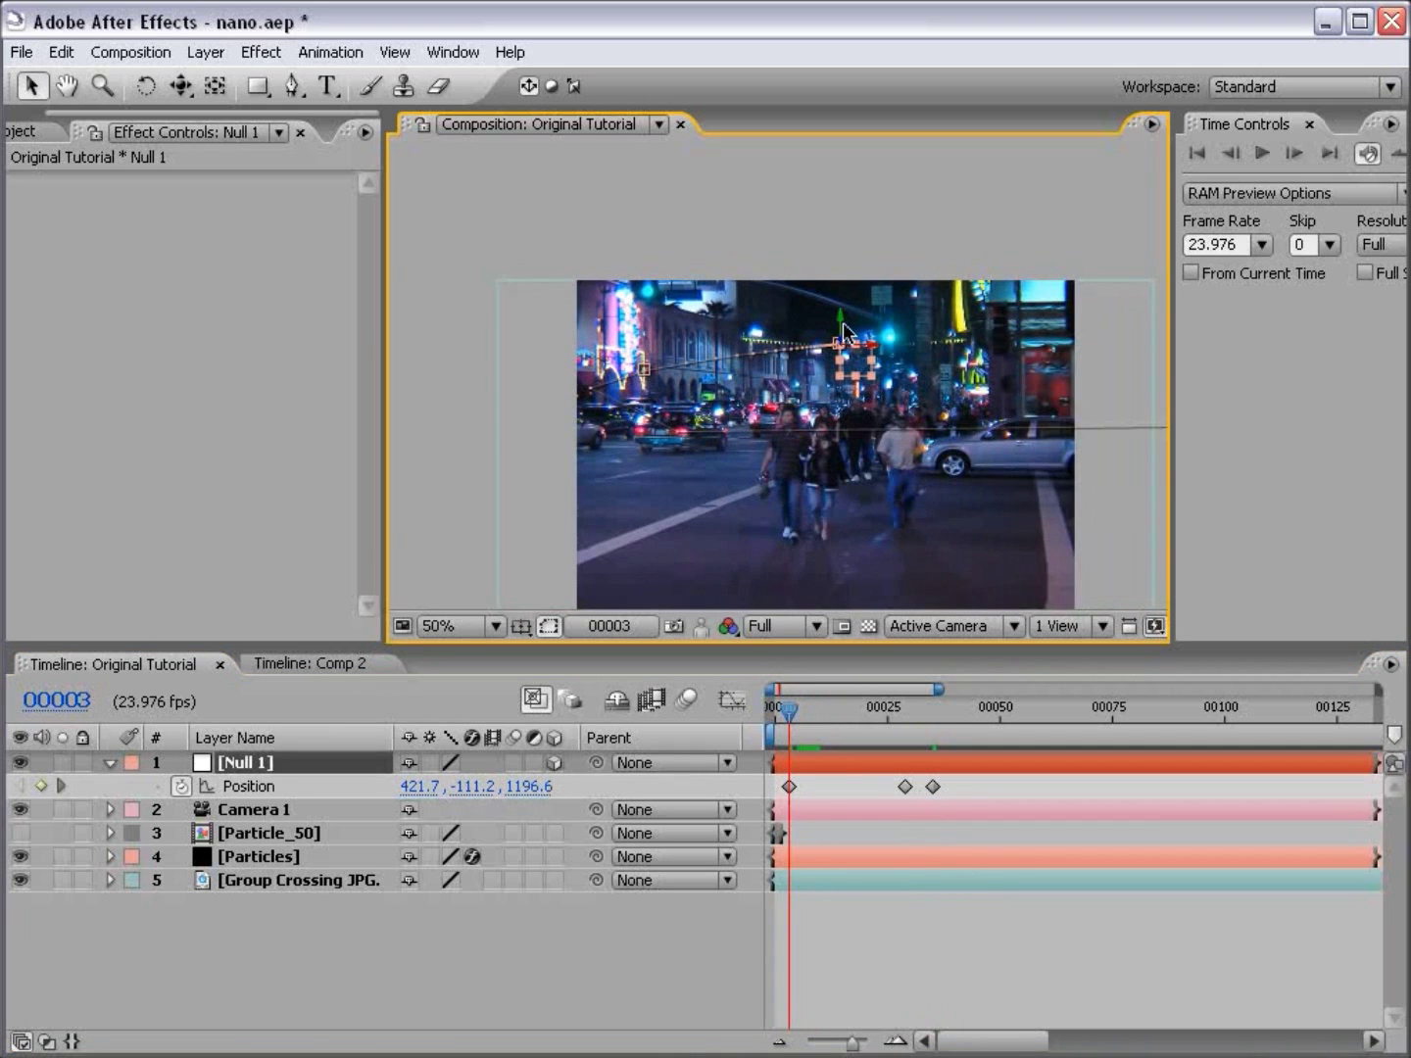
{"action": "left_click_drag", "start_coordinate": [844, 331], "coordinate": [840, 352]}
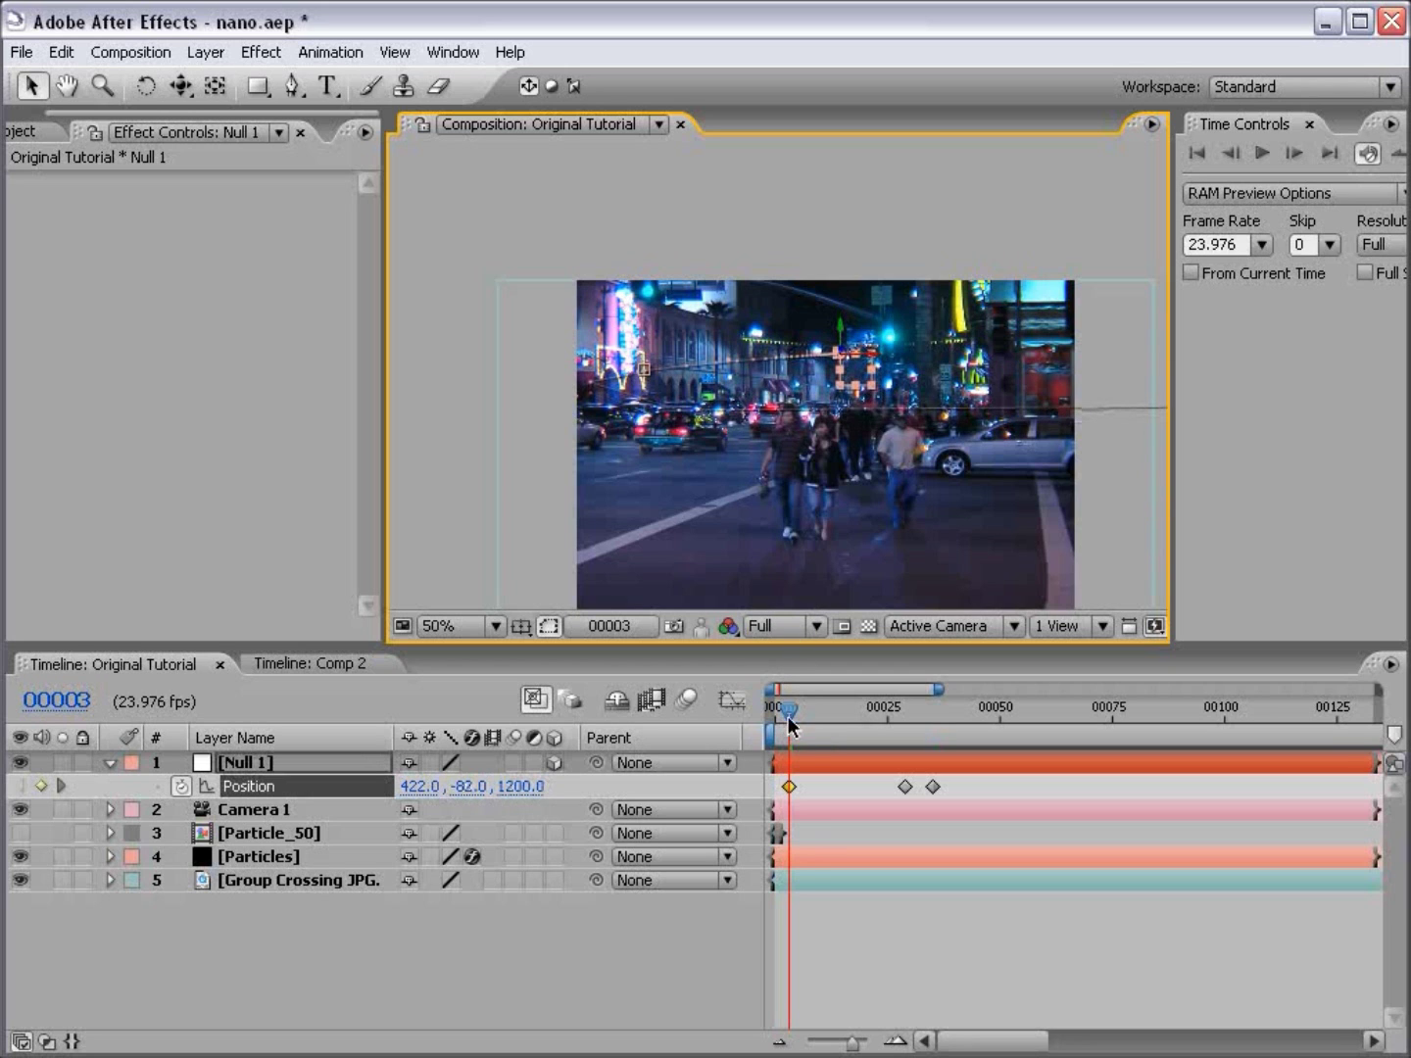
{"action": "left_click_drag", "start_coordinate": [789, 710], "coordinate": [939, 720]}
Step: Spread Null 1's three Position keyframes so the last one lands near frame 69
{"action": "left_click", "coordinate": [969, 984]}
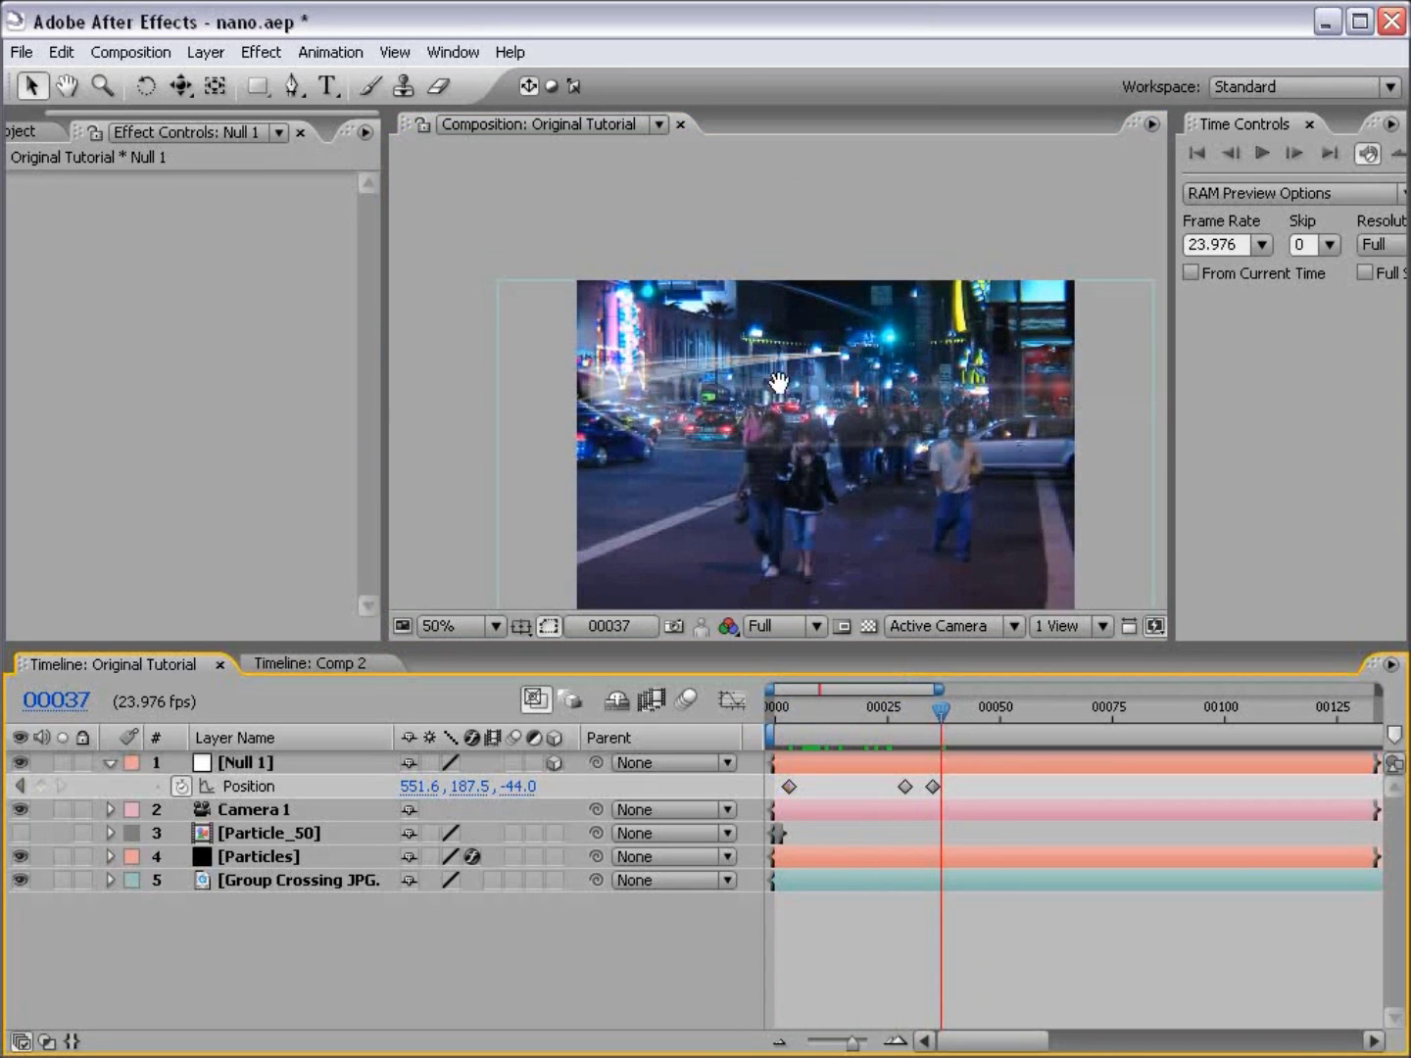
{"action": "scroll", "coordinate": [767, 391], "scroll_direction": "up", "scroll_amount": 1}
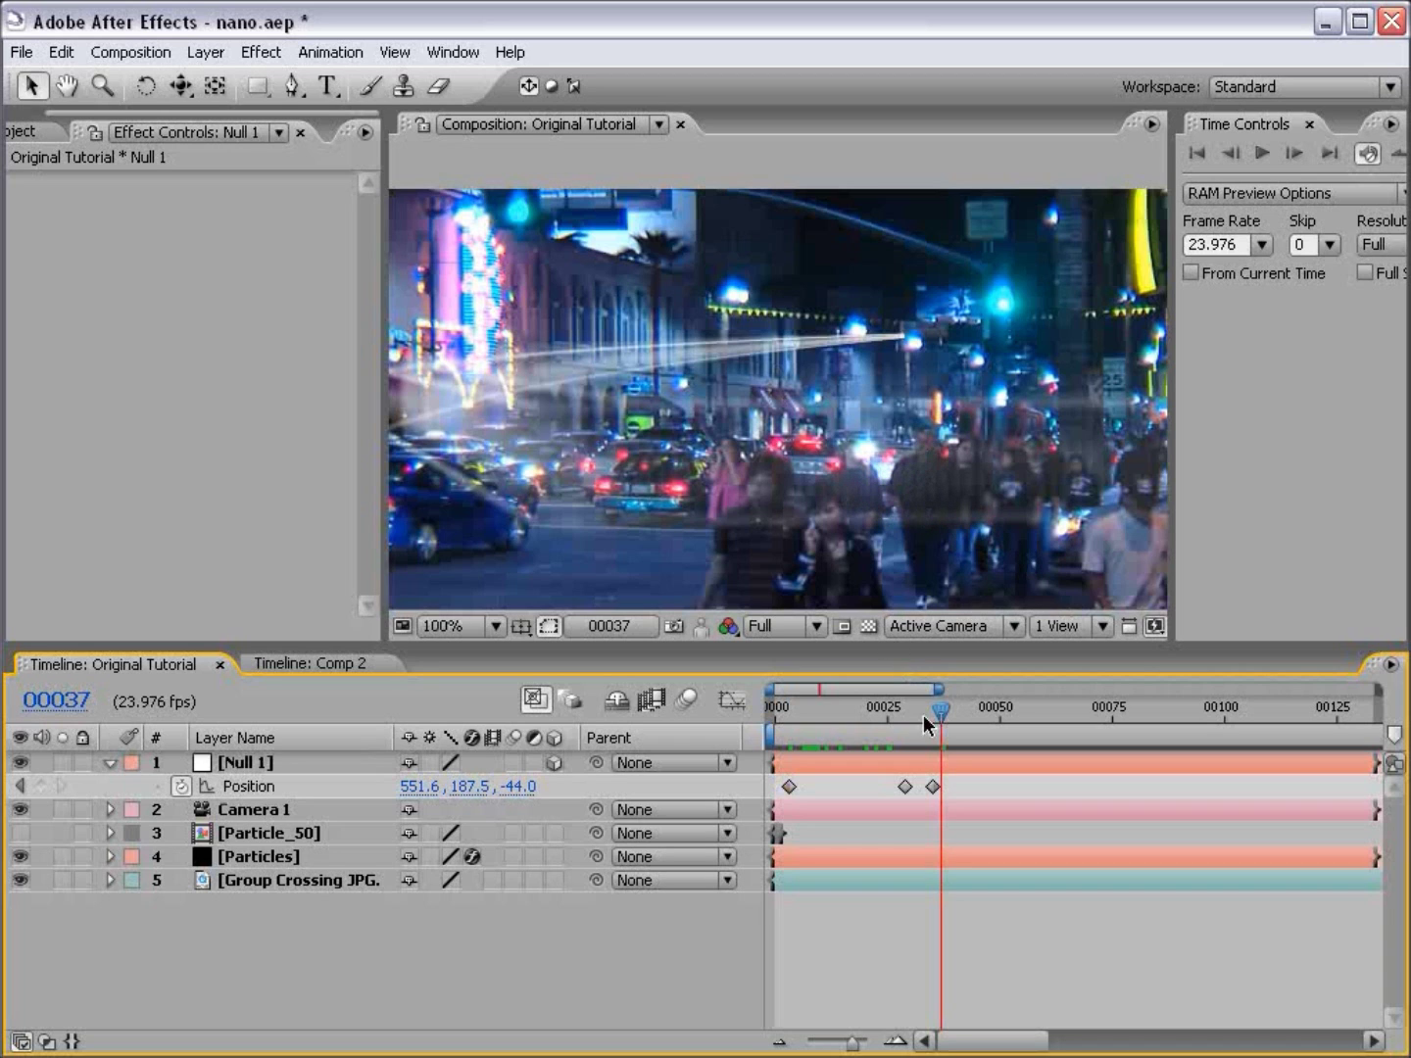
{"action": "left_click_drag", "start_coordinate": [932, 786], "coordinate": [1033, 787]}
{"action": "scroll", "coordinate": [796, 587], "scroll_direction": "down", "scroll_amount": 1}
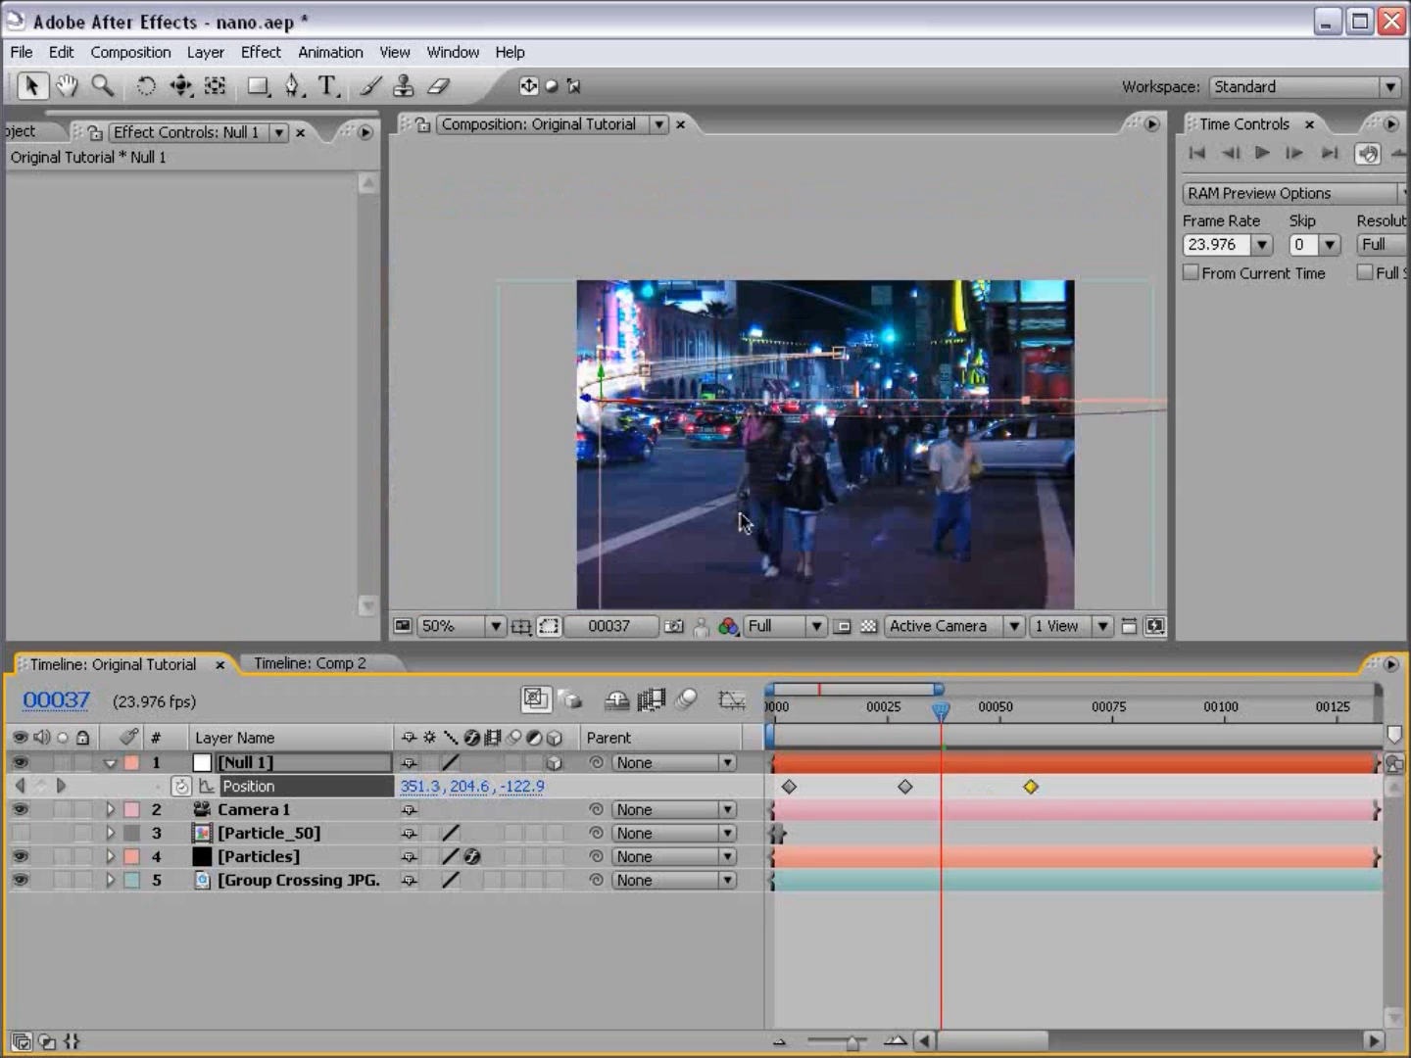
{"action": "left_click_drag", "start_coordinate": [940, 710], "coordinate": [986, 723]}
{"action": "left_click_drag", "start_coordinate": [1039, 782], "coordinate": [790, 808]}
{"action": "left_click_drag", "start_coordinate": [1035, 792], "coordinate": [1084, 788]}
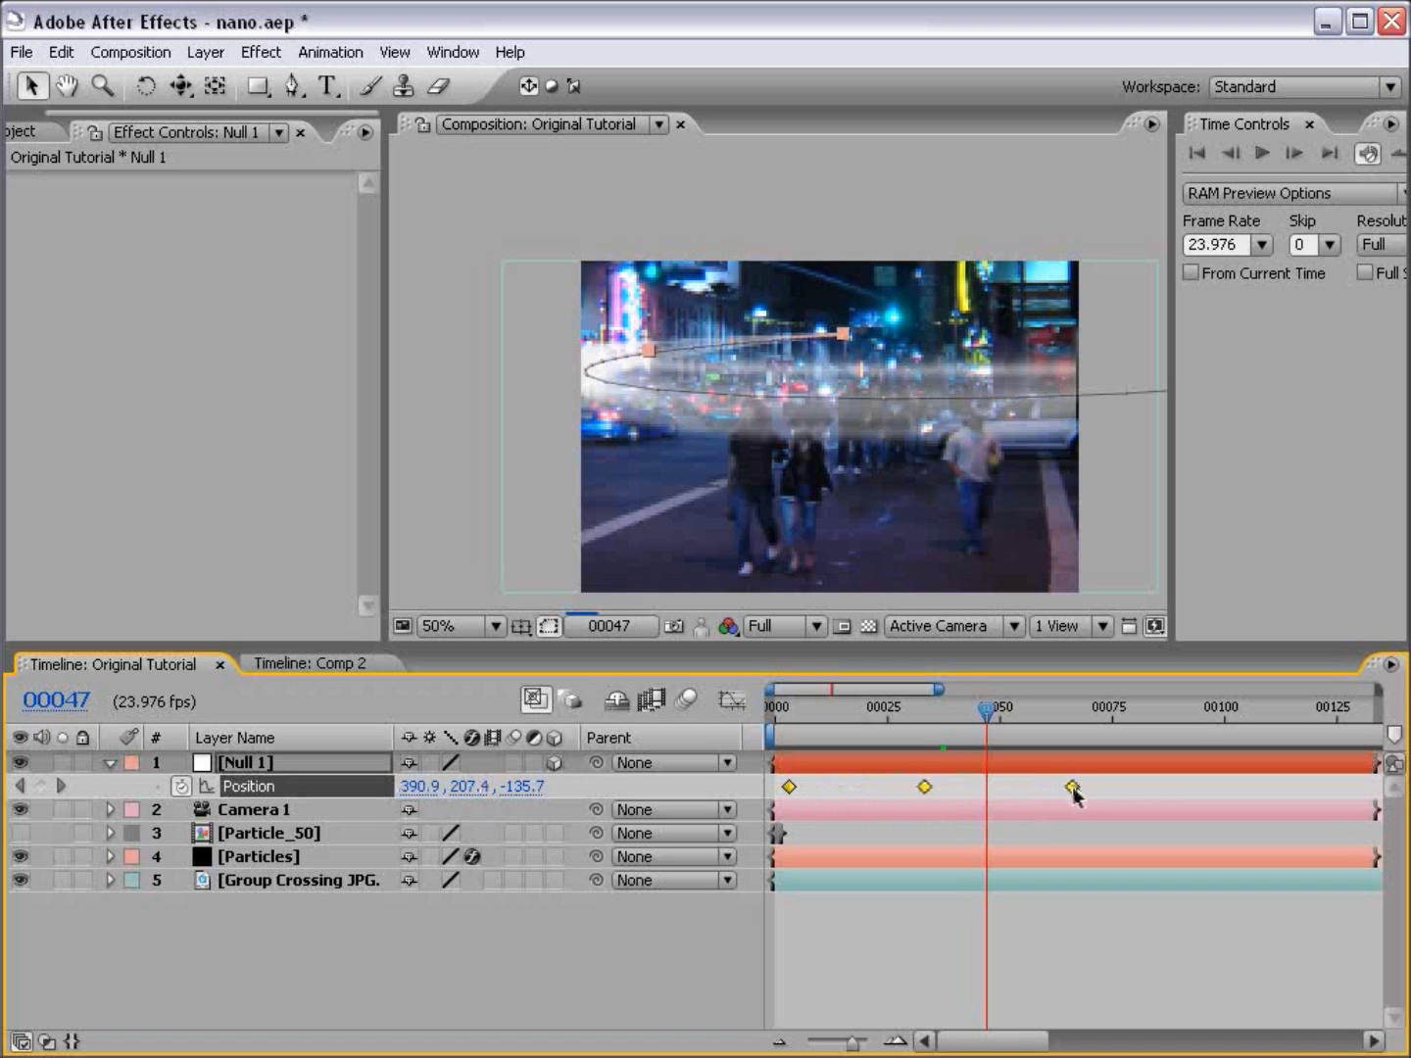
{"action": "left_click", "coordinate": [1082, 929]}
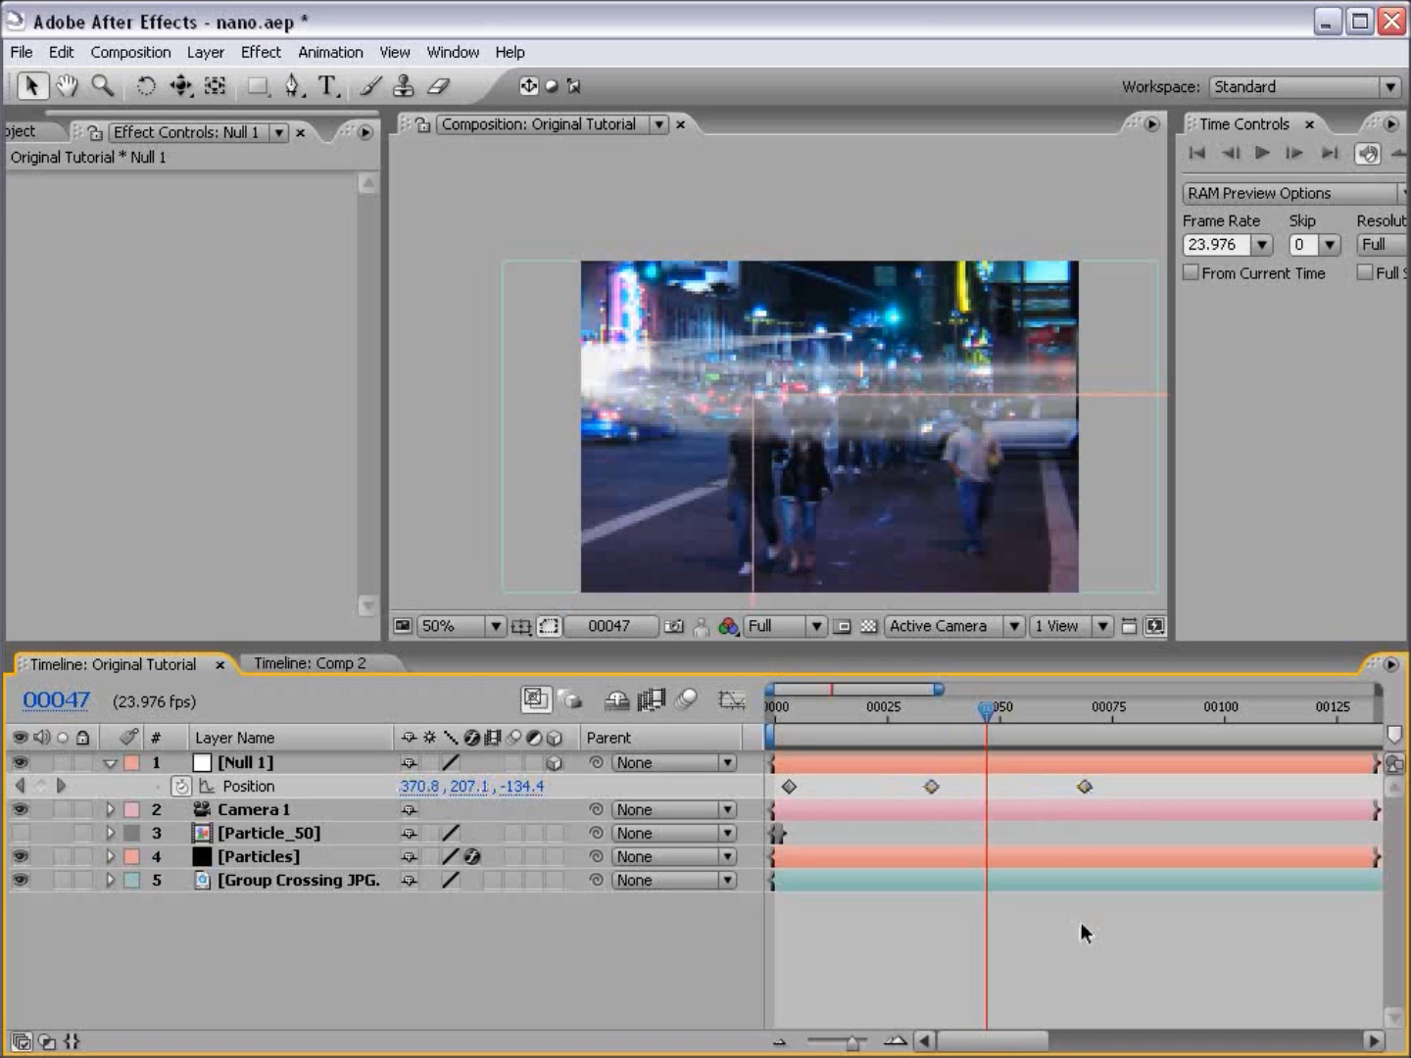
{"action": "left_click", "coordinate": [938, 718]}
{"action": "left_click", "coordinate": [939, 763]}
Step: Reshape Null 1's motion path by nudging it right at frame 35 and lower at frame 69
{"action": "left_click_drag", "start_coordinate": [673, 360], "coordinate": [721, 359]}
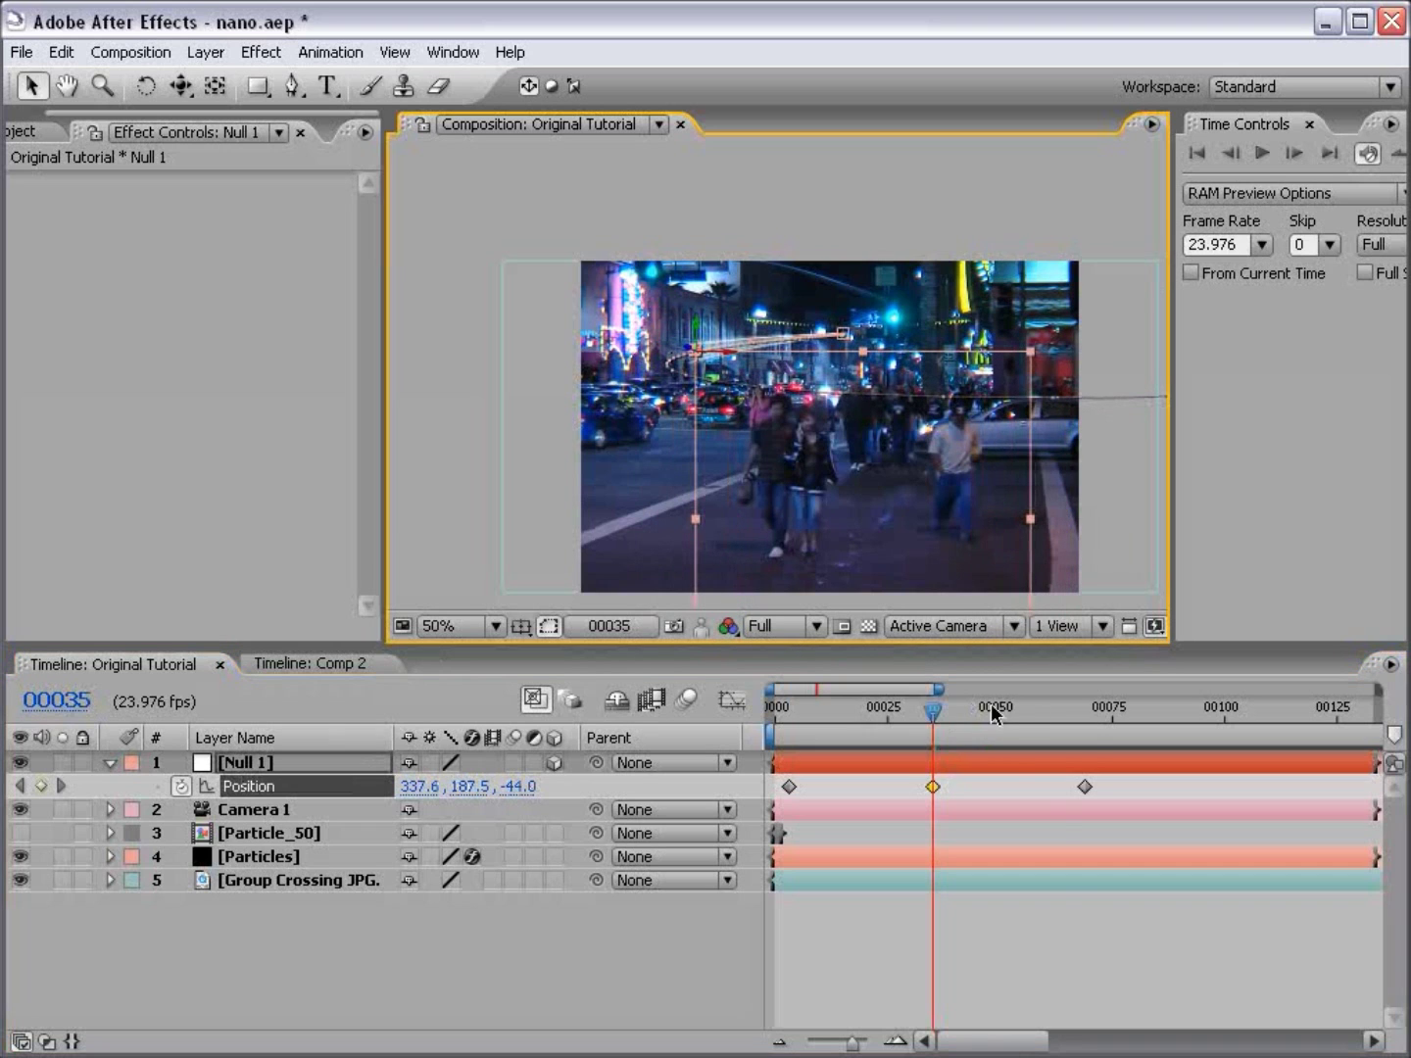
{"action": "left_click_drag", "start_coordinate": [990, 703], "coordinate": [1085, 709]}
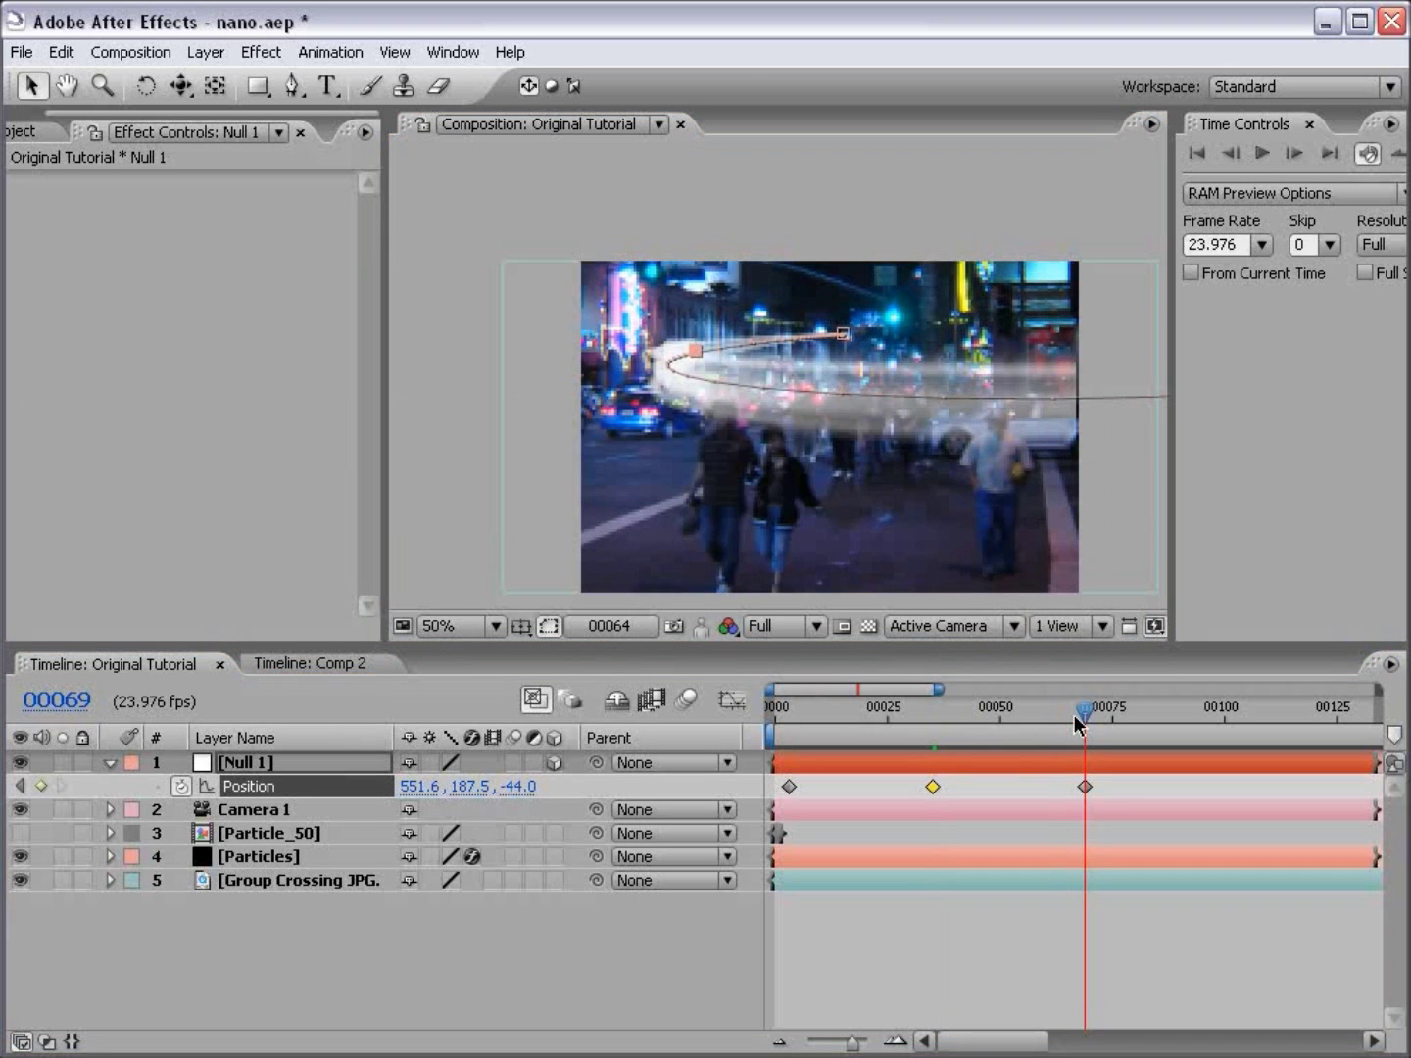
{"action": "left_click", "coordinate": [694, 350]}
{"action": "left_click_drag", "start_coordinate": [695, 354], "coordinate": [698, 375]}
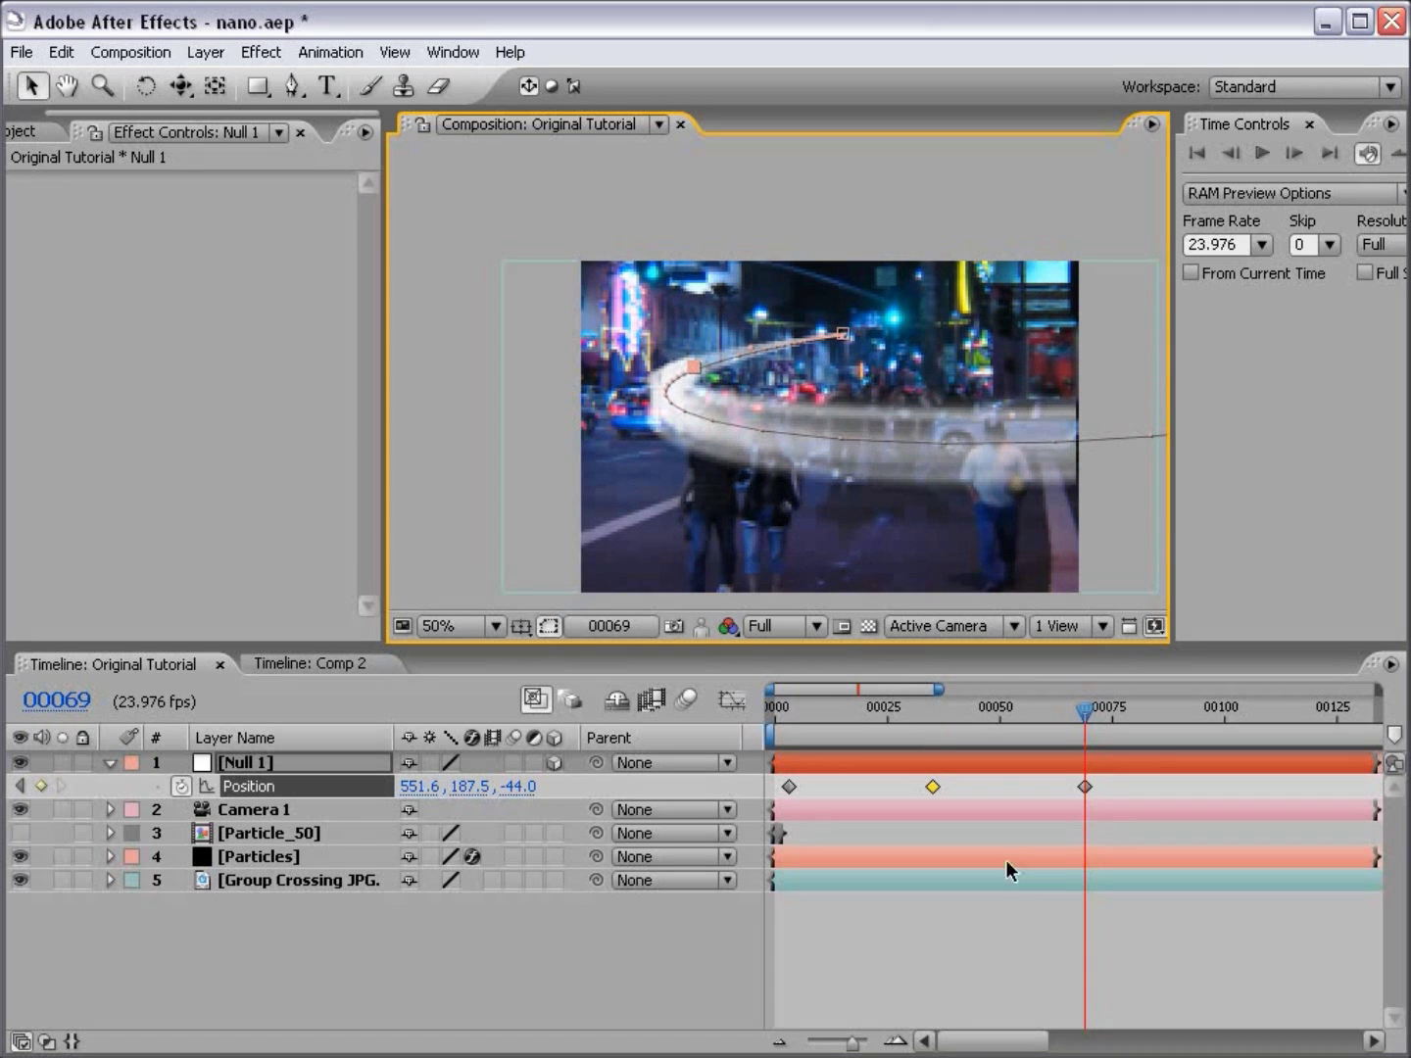
{"action": "left_click", "coordinate": [1007, 953]}
Step: Drag Null 1 lower at frame 00003 so its first Position keyframe reads 422.0, -36.0, 1200.0
{"action": "key", "text": "h"}
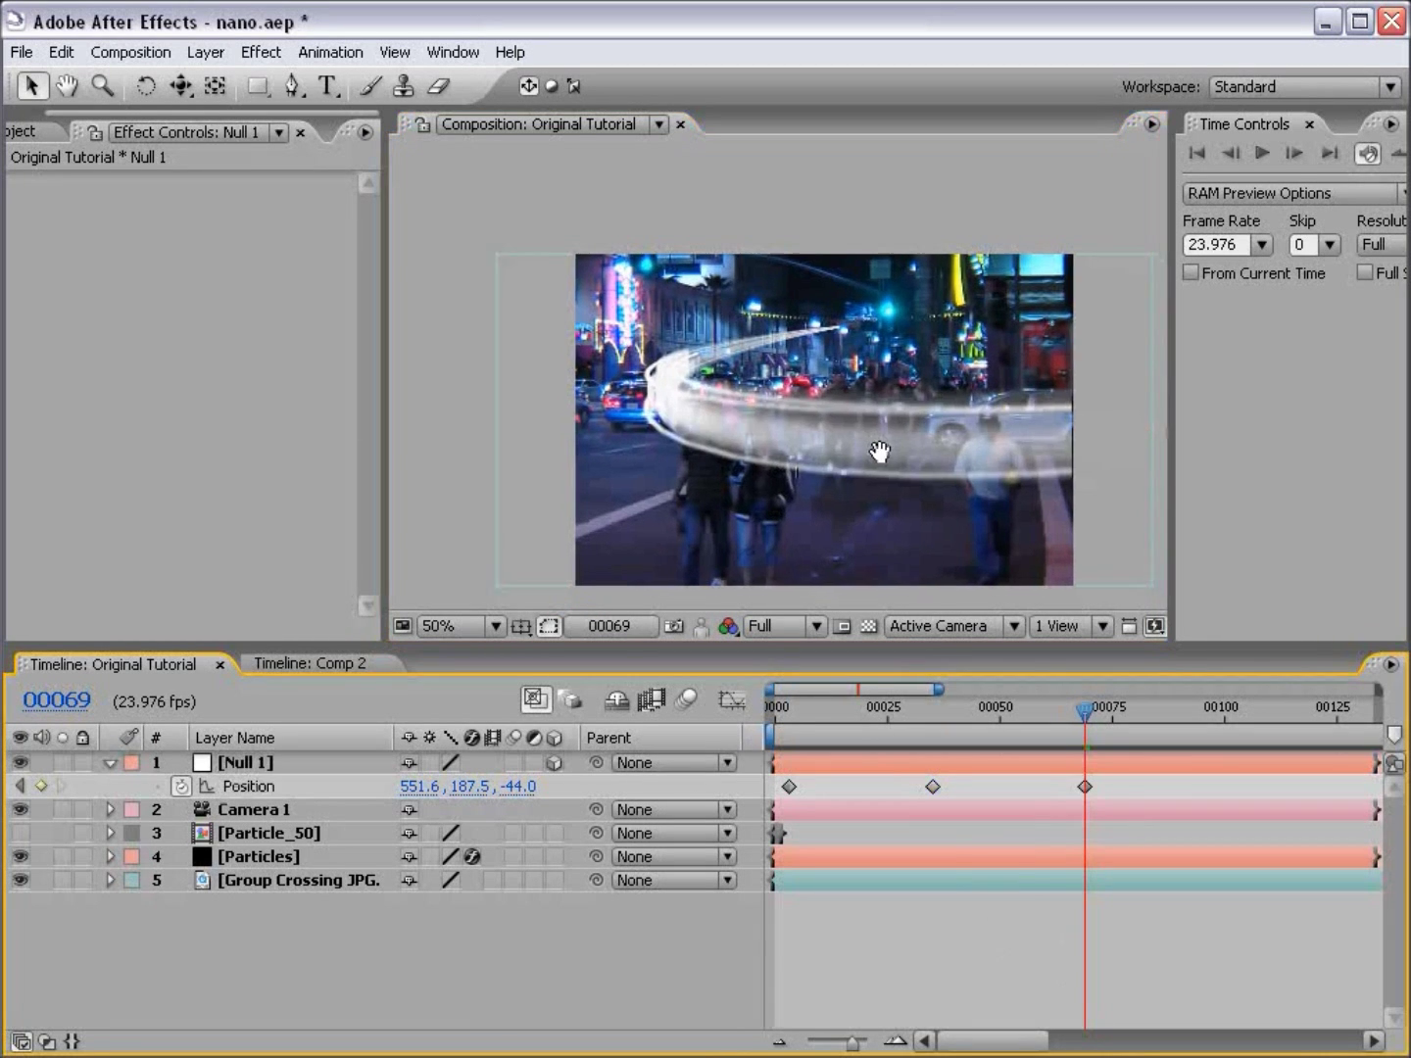
{"action": "left_click_drag", "start_coordinate": [882, 452], "coordinate": [841, 402]}
{"action": "left_click", "coordinate": [1058, 728]}
{"action": "left_click_drag", "start_coordinate": [1054, 728], "coordinate": [993, 728]}
{"action": "left_click_drag", "start_coordinate": [970, 727], "coordinate": [788, 728]}
{"action": "left_click", "coordinate": [815, 763]}
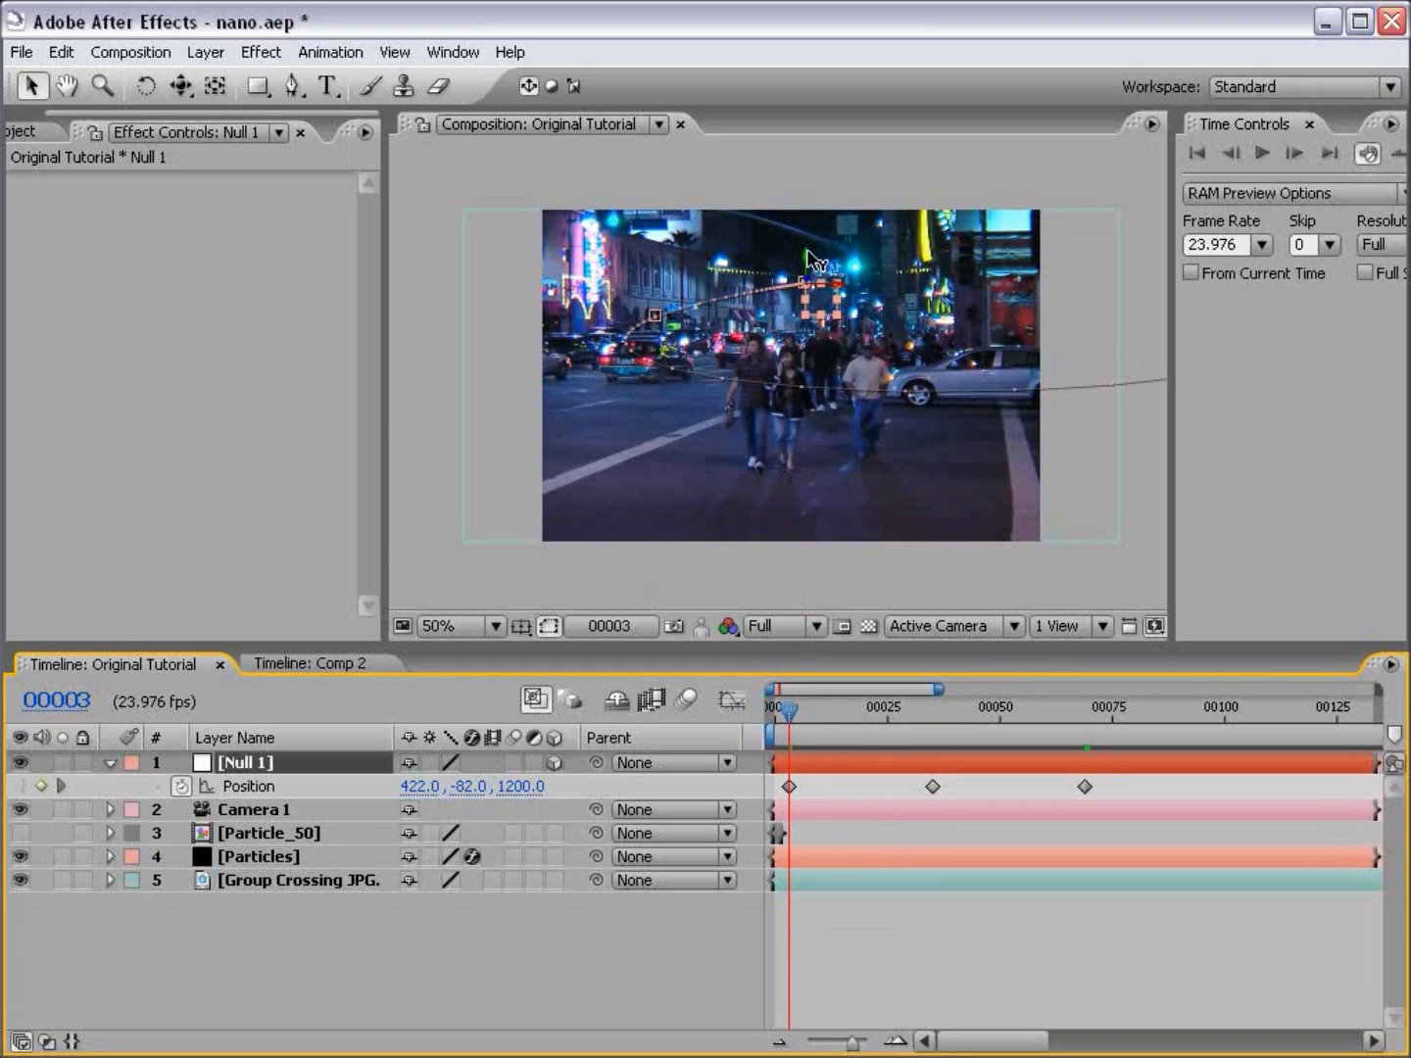
{"action": "left_click_drag", "start_coordinate": [810, 257], "coordinate": [812, 280]}
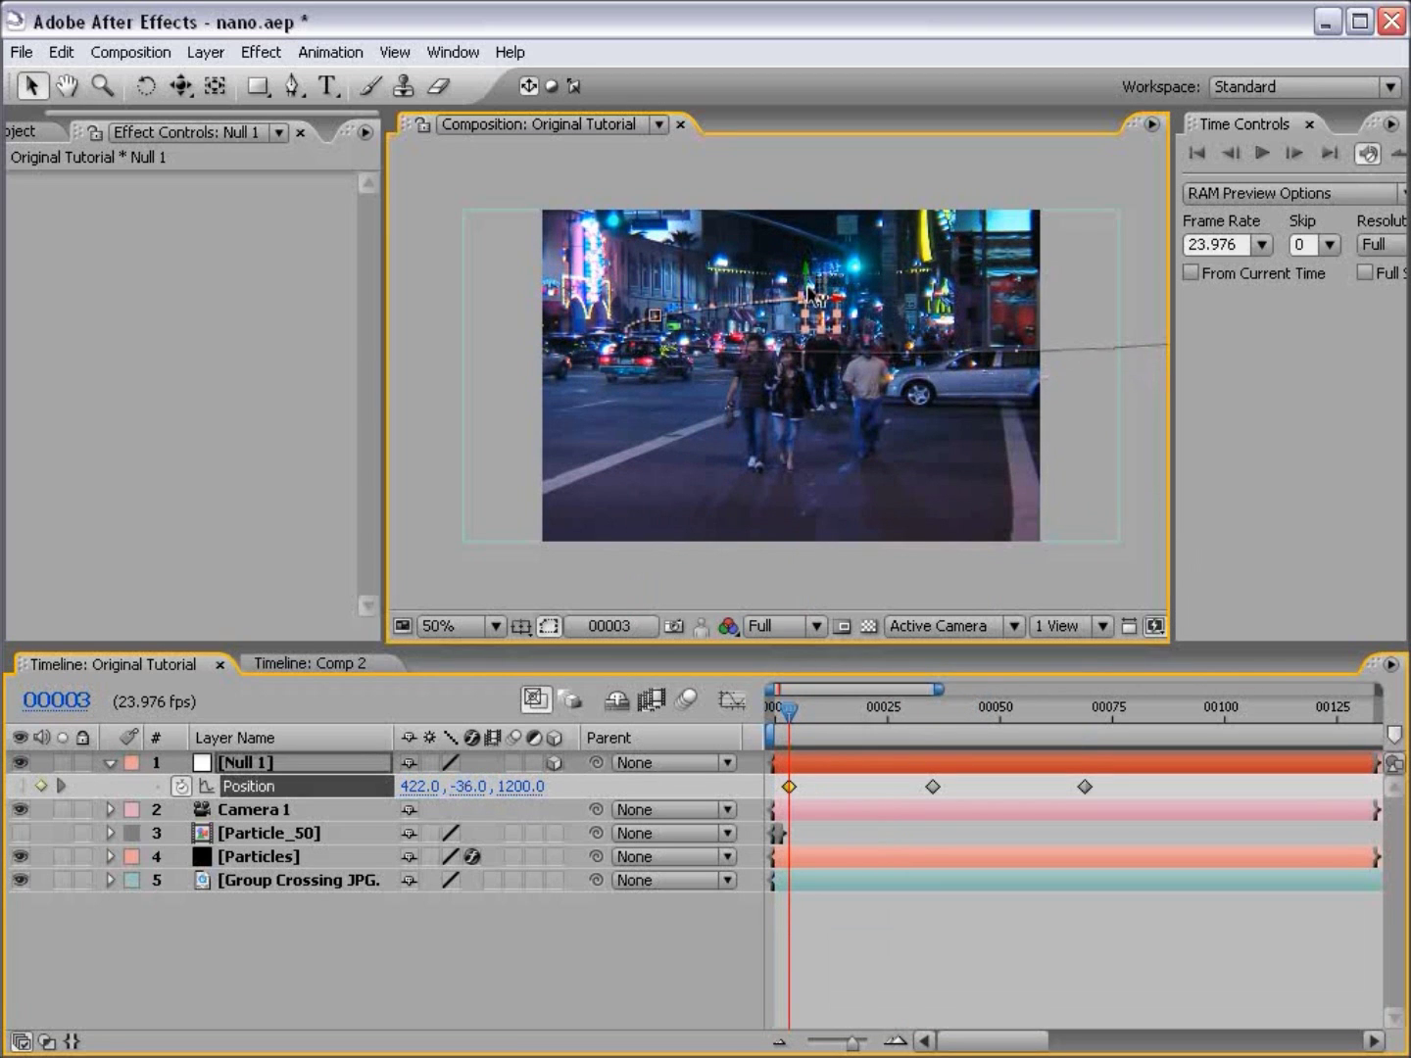
{"action": "left_click_drag", "start_coordinate": [802, 734], "coordinate": [1024, 727]}
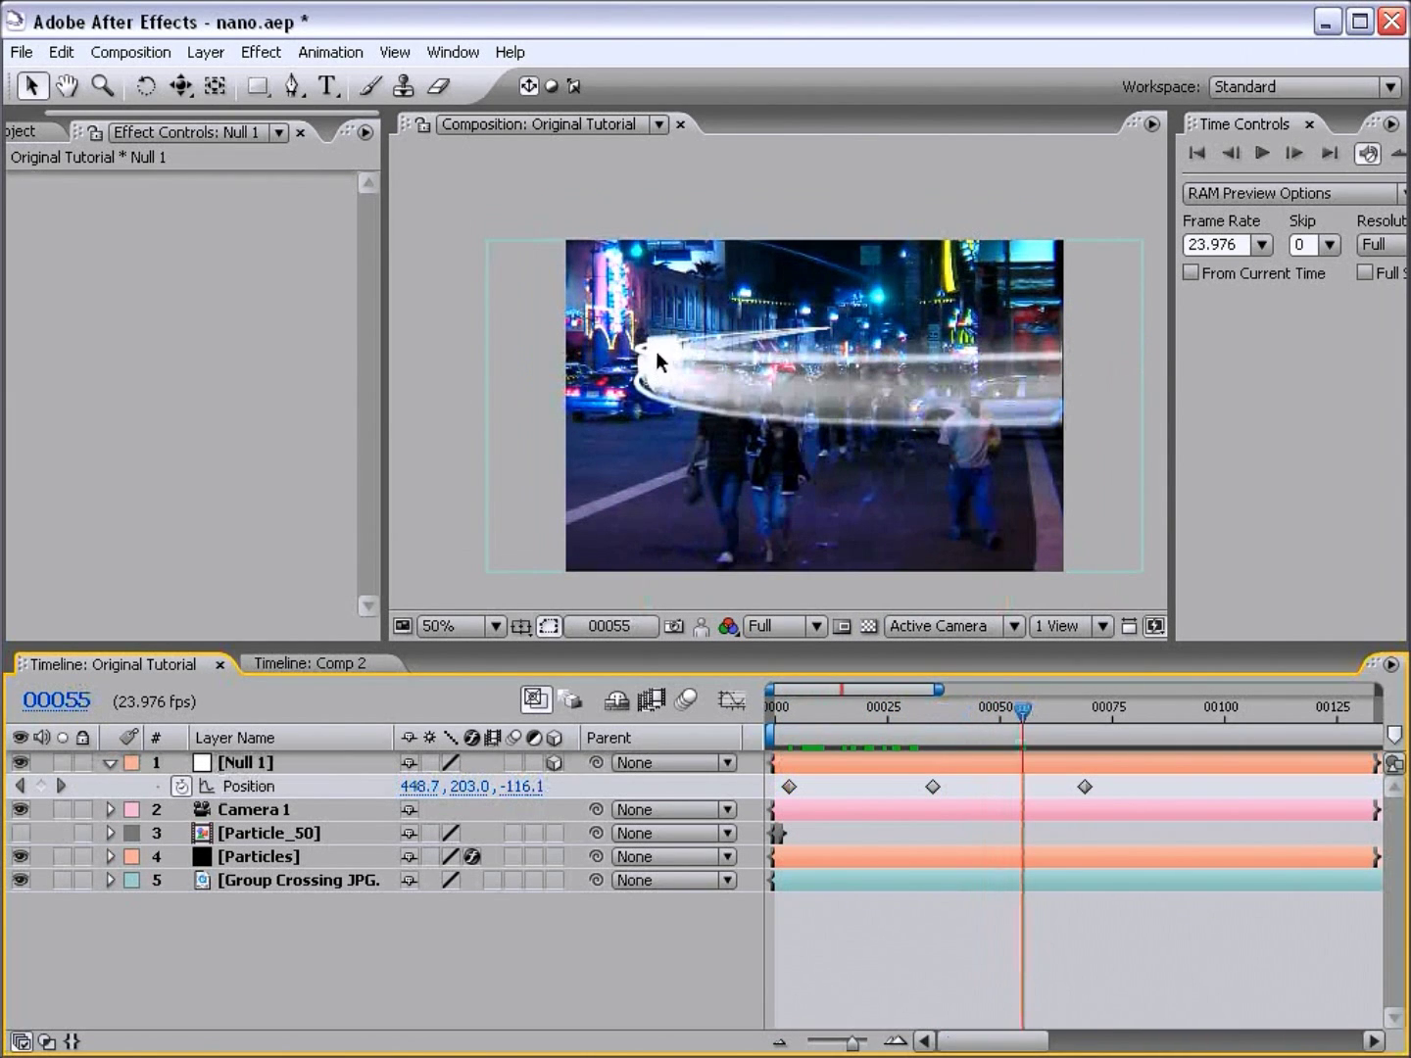
{"action": "left_click", "coordinate": [934, 788]}
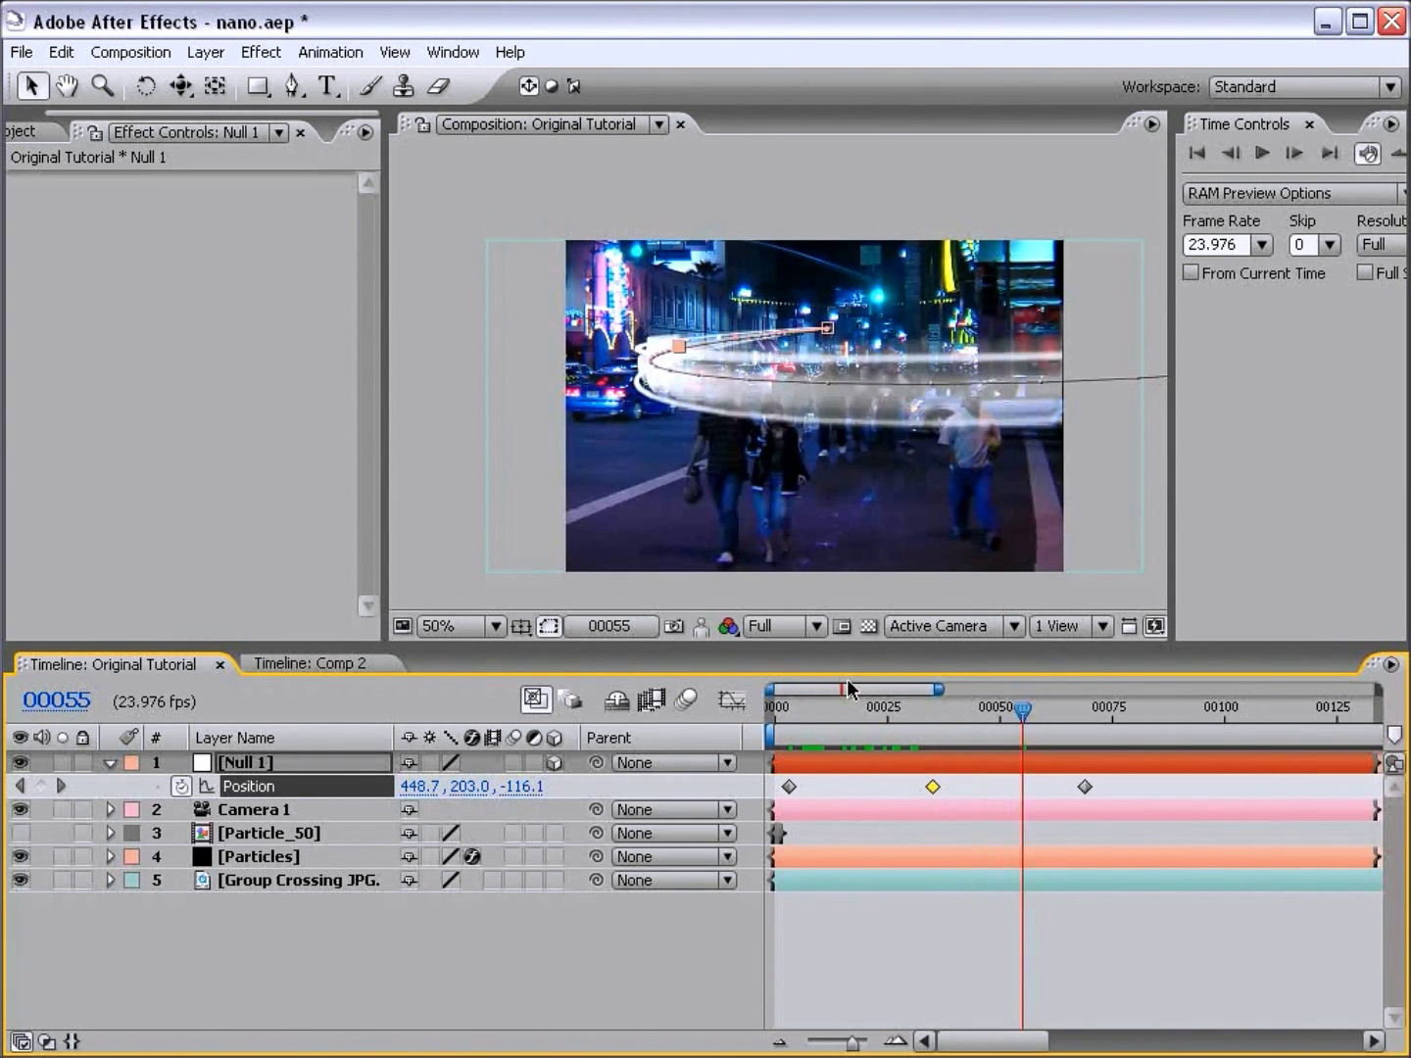
Step: Make Null 1's middle Position keyframe rove across time, then turn it into a hold keyframe
{"action": "left_click", "coordinate": [730, 701]}
{"action": "left_click", "coordinate": [286, 794]}
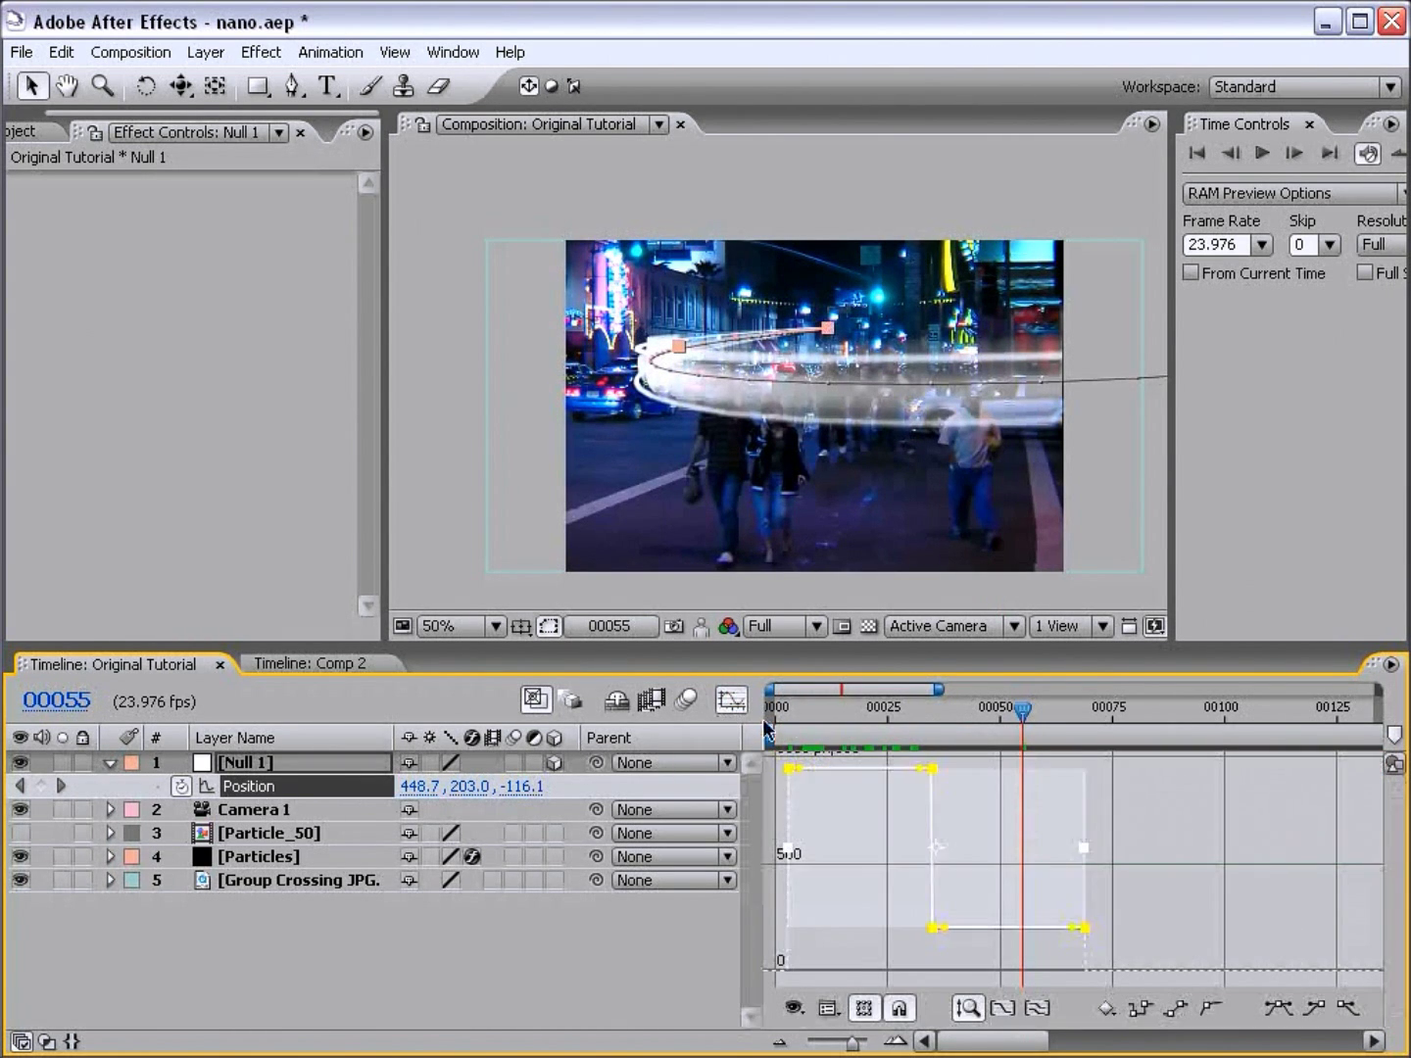
{"action": "left_click", "coordinate": [729, 702]}
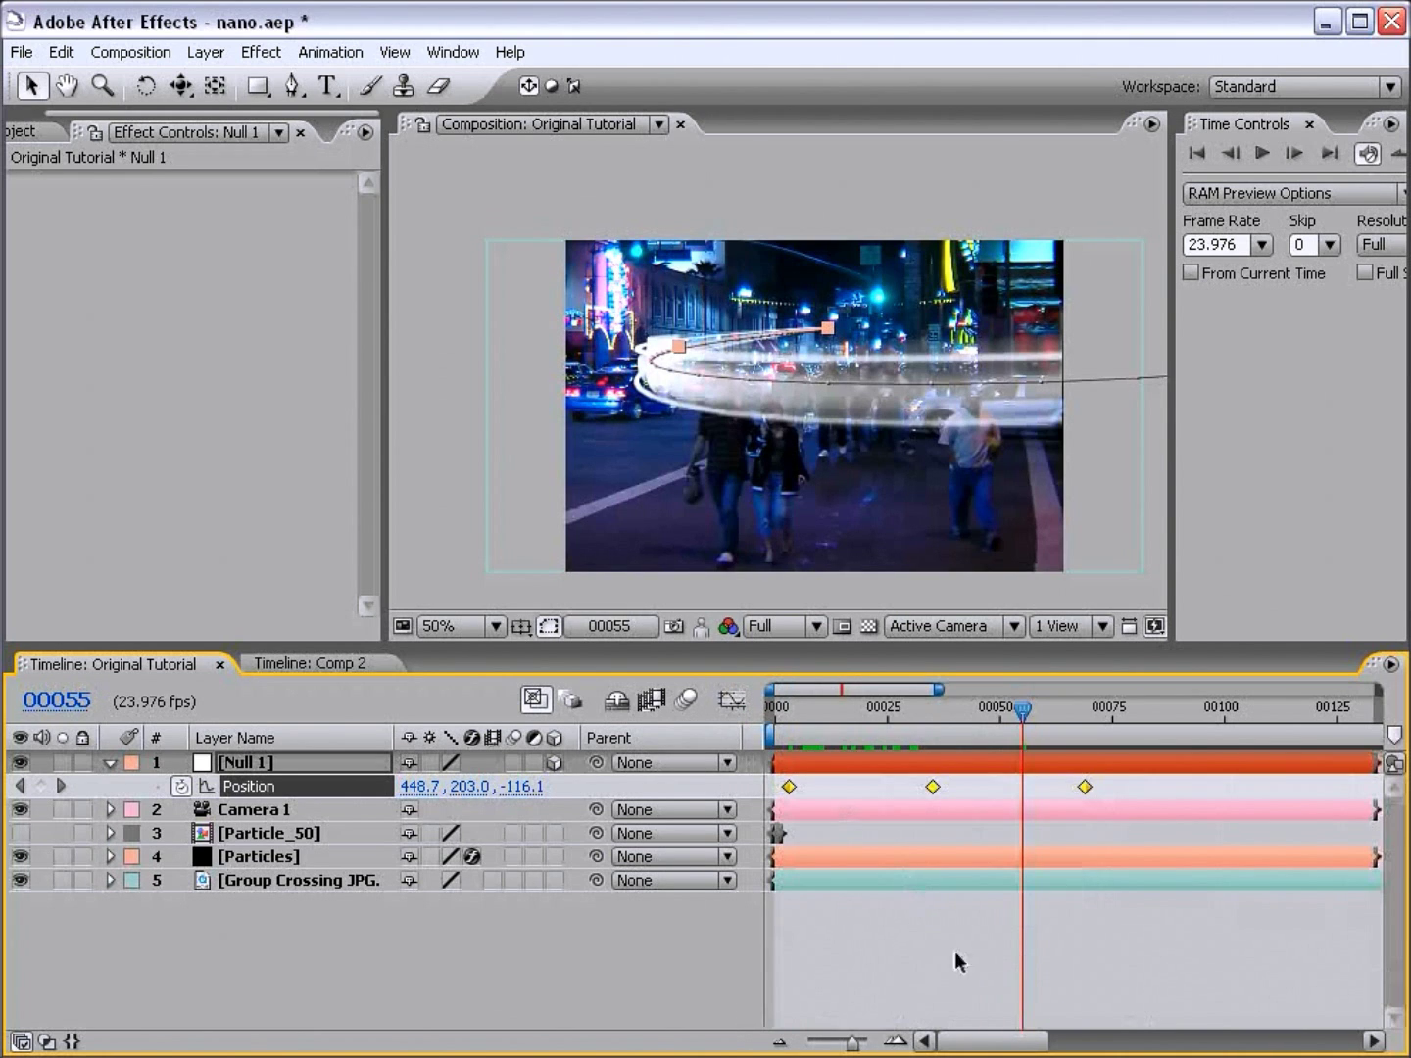
{"action": "left_click", "coordinate": [954, 959]}
{"action": "right_click", "coordinate": [934, 783]}
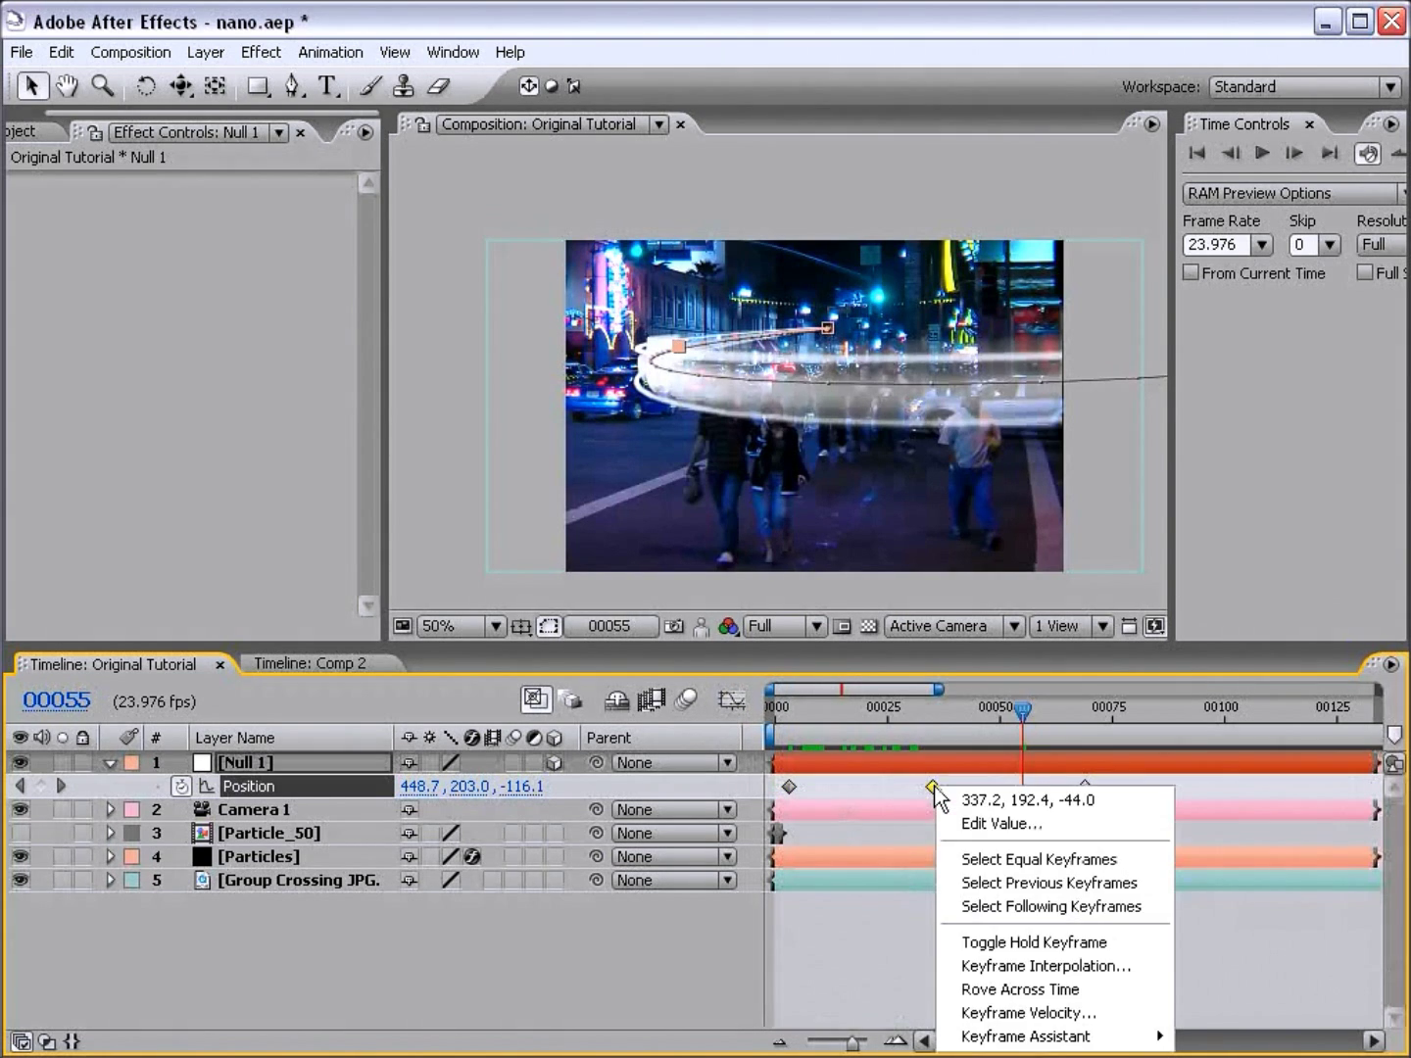
{"action": "left_click", "coordinate": [1003, 989]}
{"action": "left_click", "coordinate": [941, 965]}
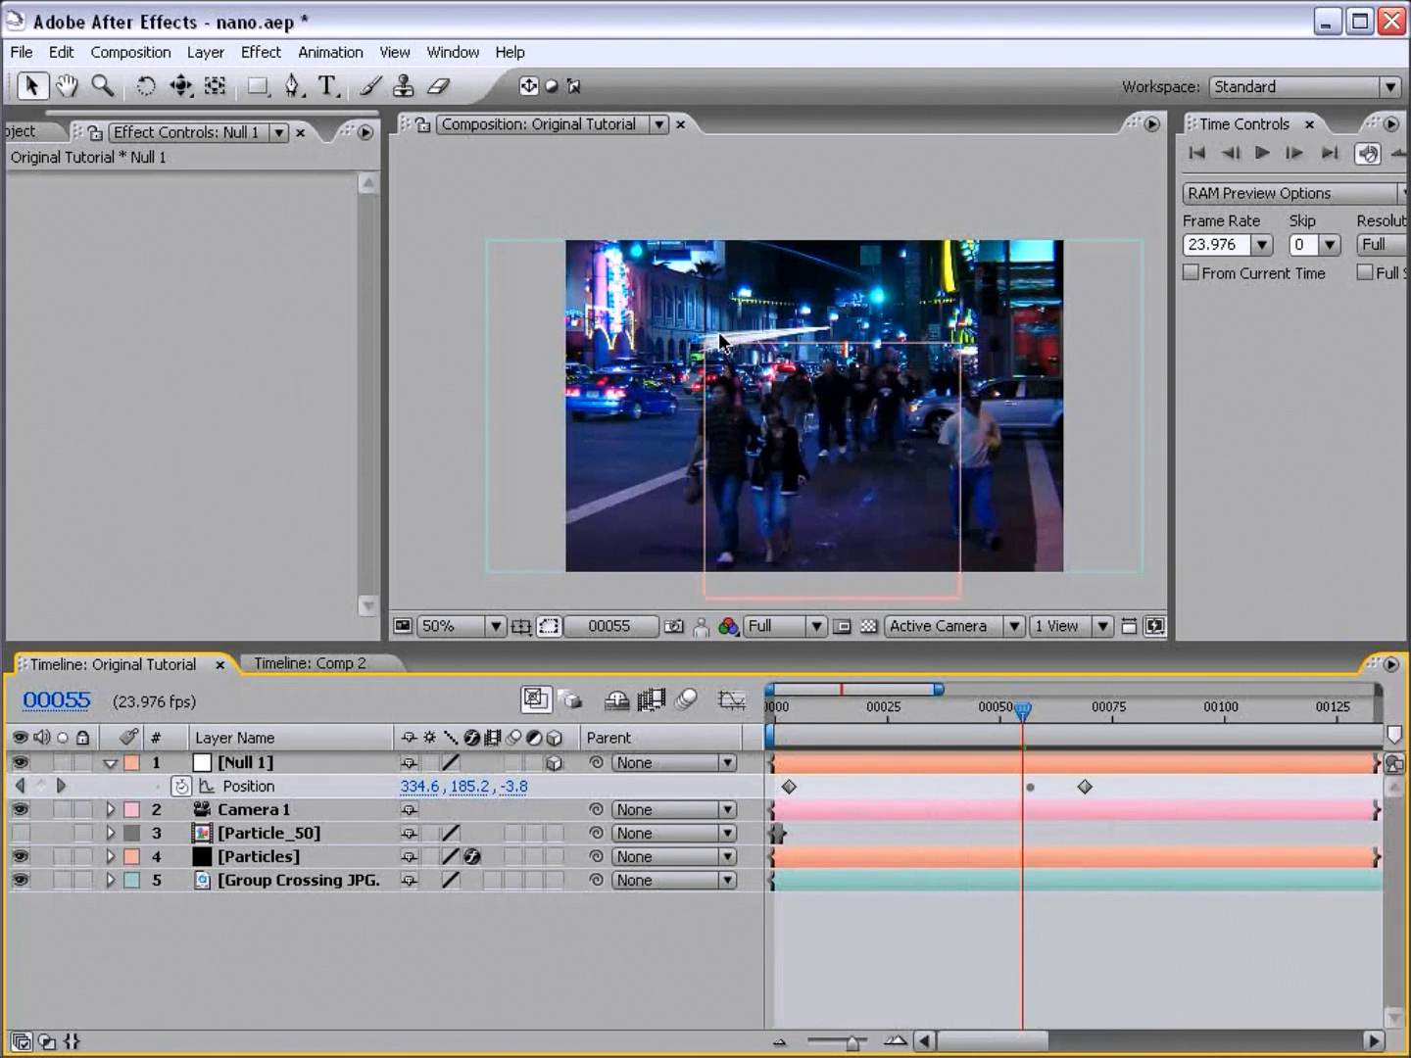
{"action": "left_click_drag", "start_coordinate": [1018, 713], "coordinate": [1071, 716]}
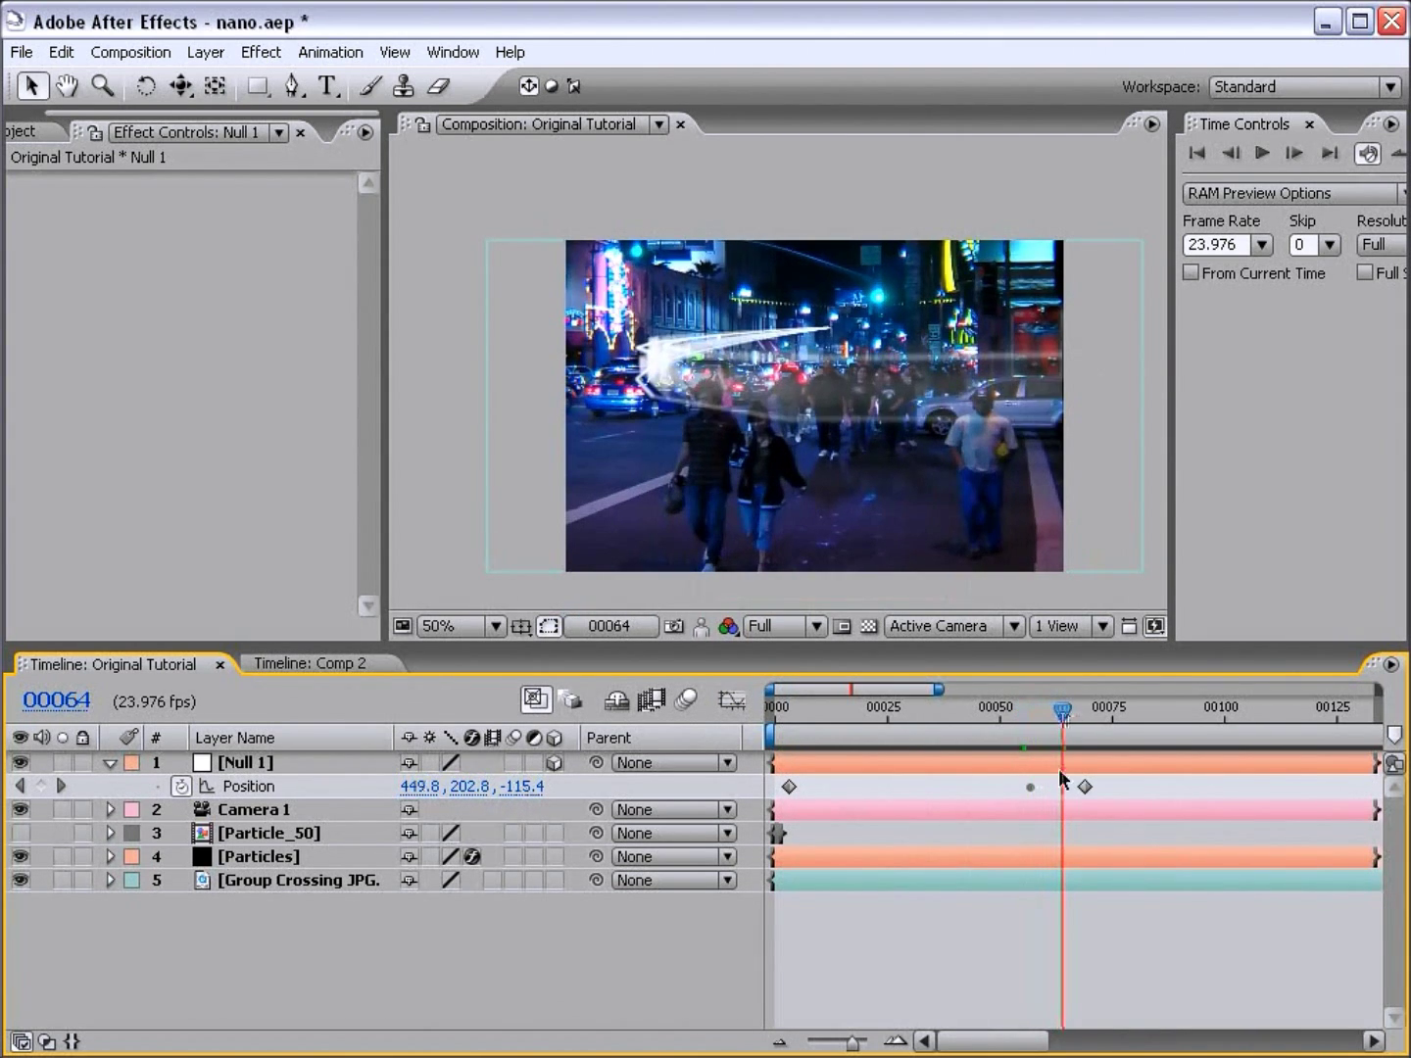
{"action": "left_click", "coordinate": [1030, 787]}
{"action": "right_click", "coordinate": [1030, 788]}
{"action": "left_click", "coordinate": [1086, 947]}
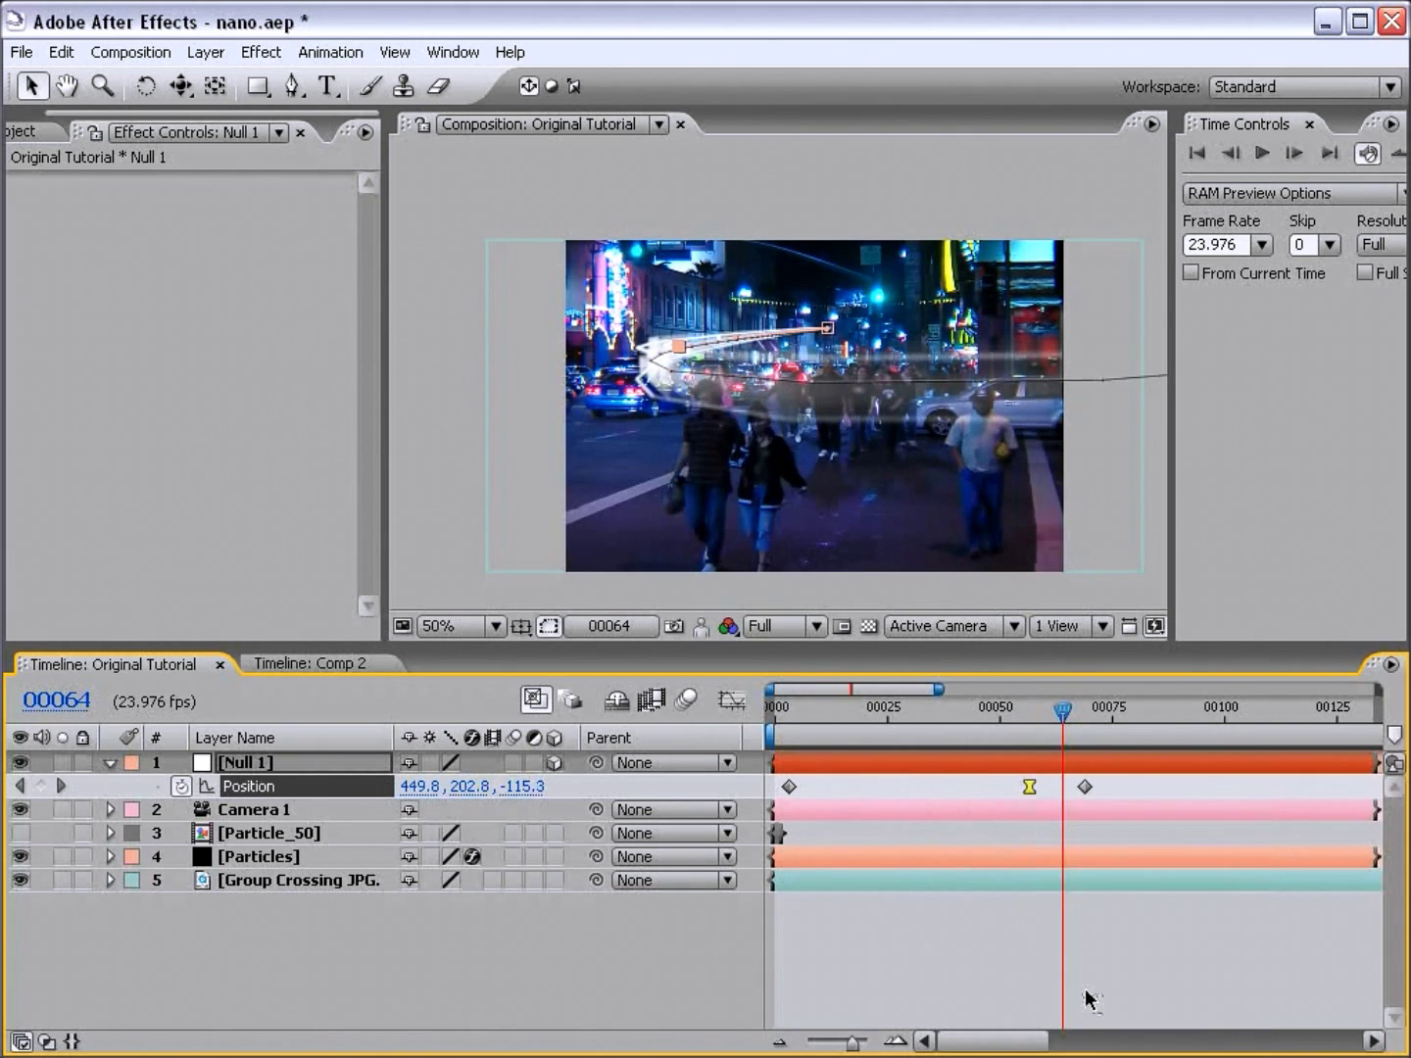
{"action": "left_click", "coordinate": [1058, 735]}
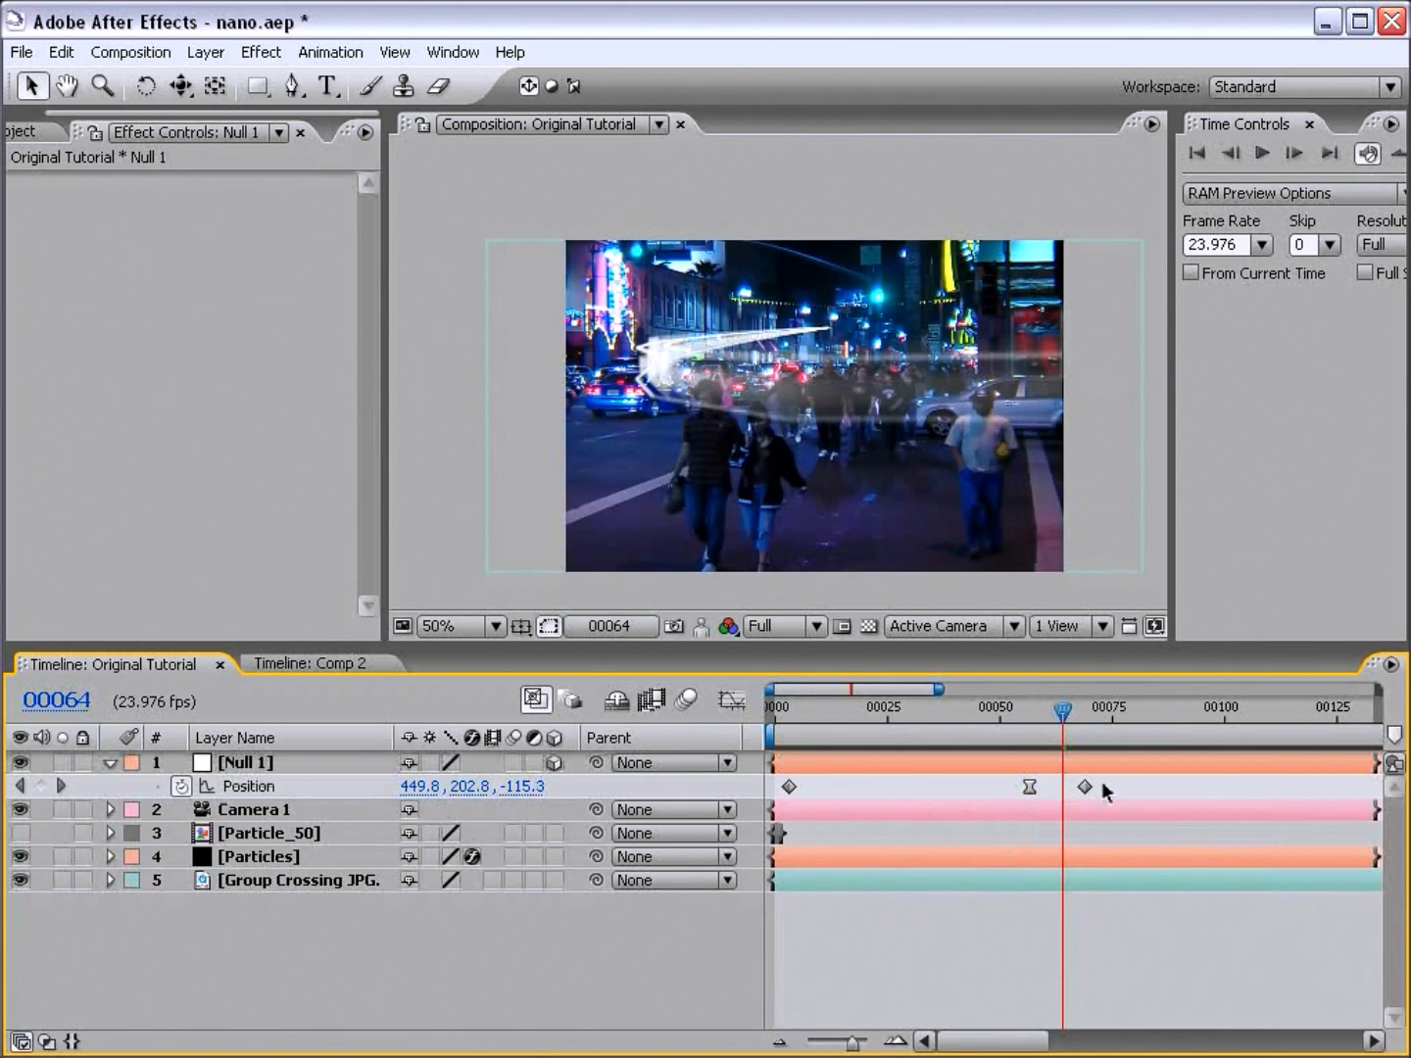
Step: Stretch all three Position keyframes so the streak's move ends past frame 125
{"action": "left_click_drag", "start_coordinate": [1105, 792], "coordinate": [784, 803]}
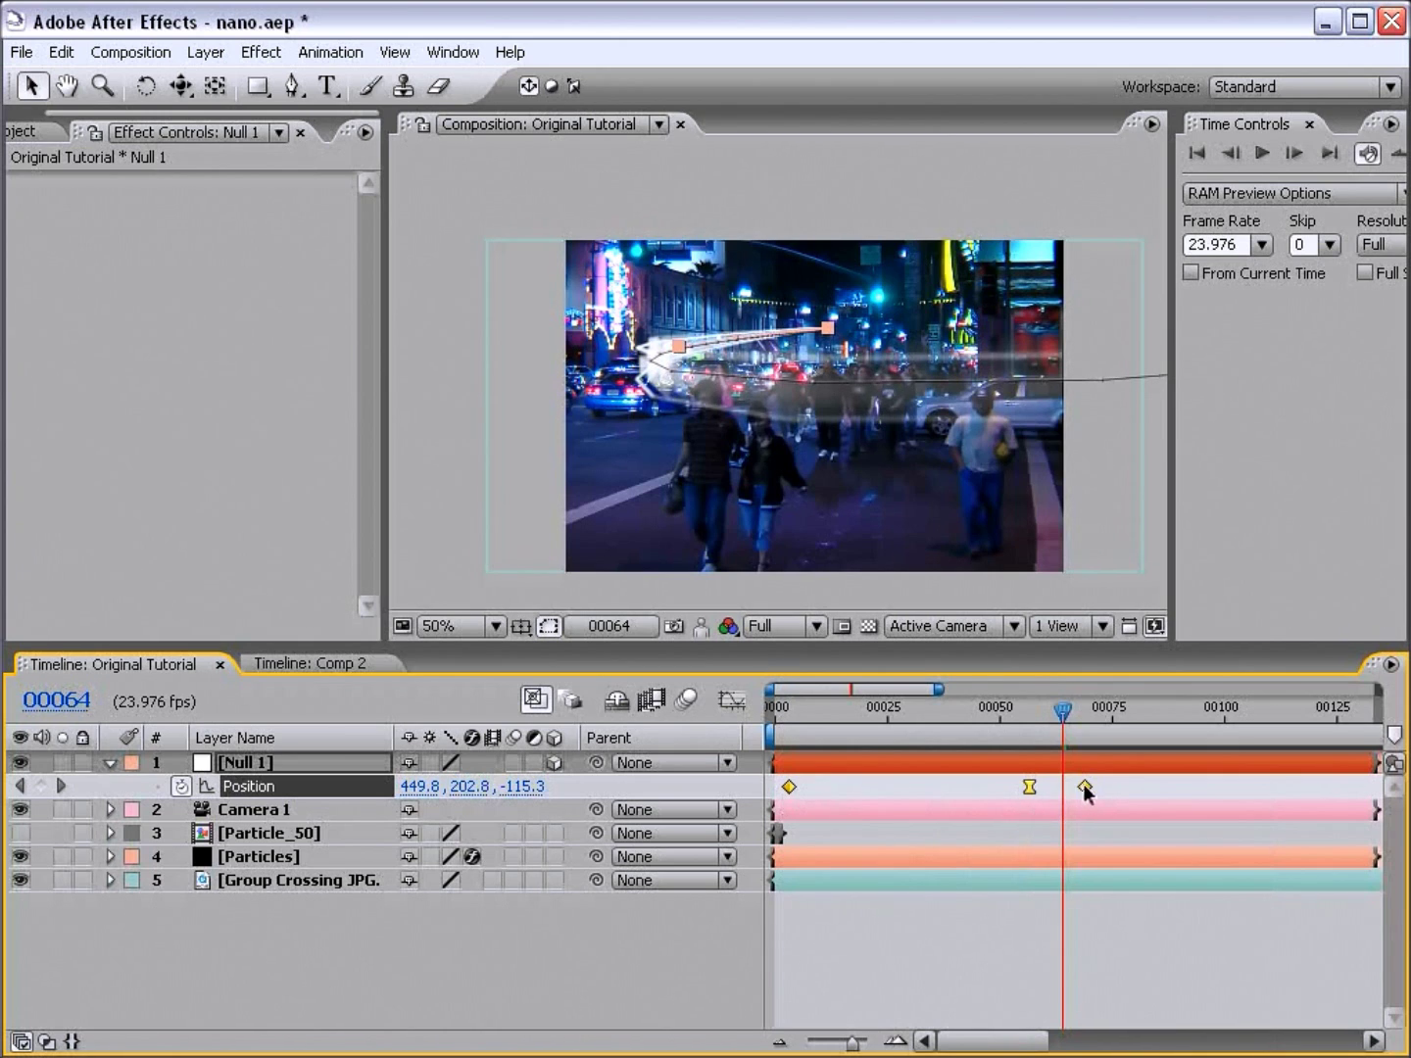
{"action": "left_click_drag", "start_coordinate": [1085, 788], "coordinate": [1361, 804]}
{"action": "left_click", "coordinate": [967, 886]}
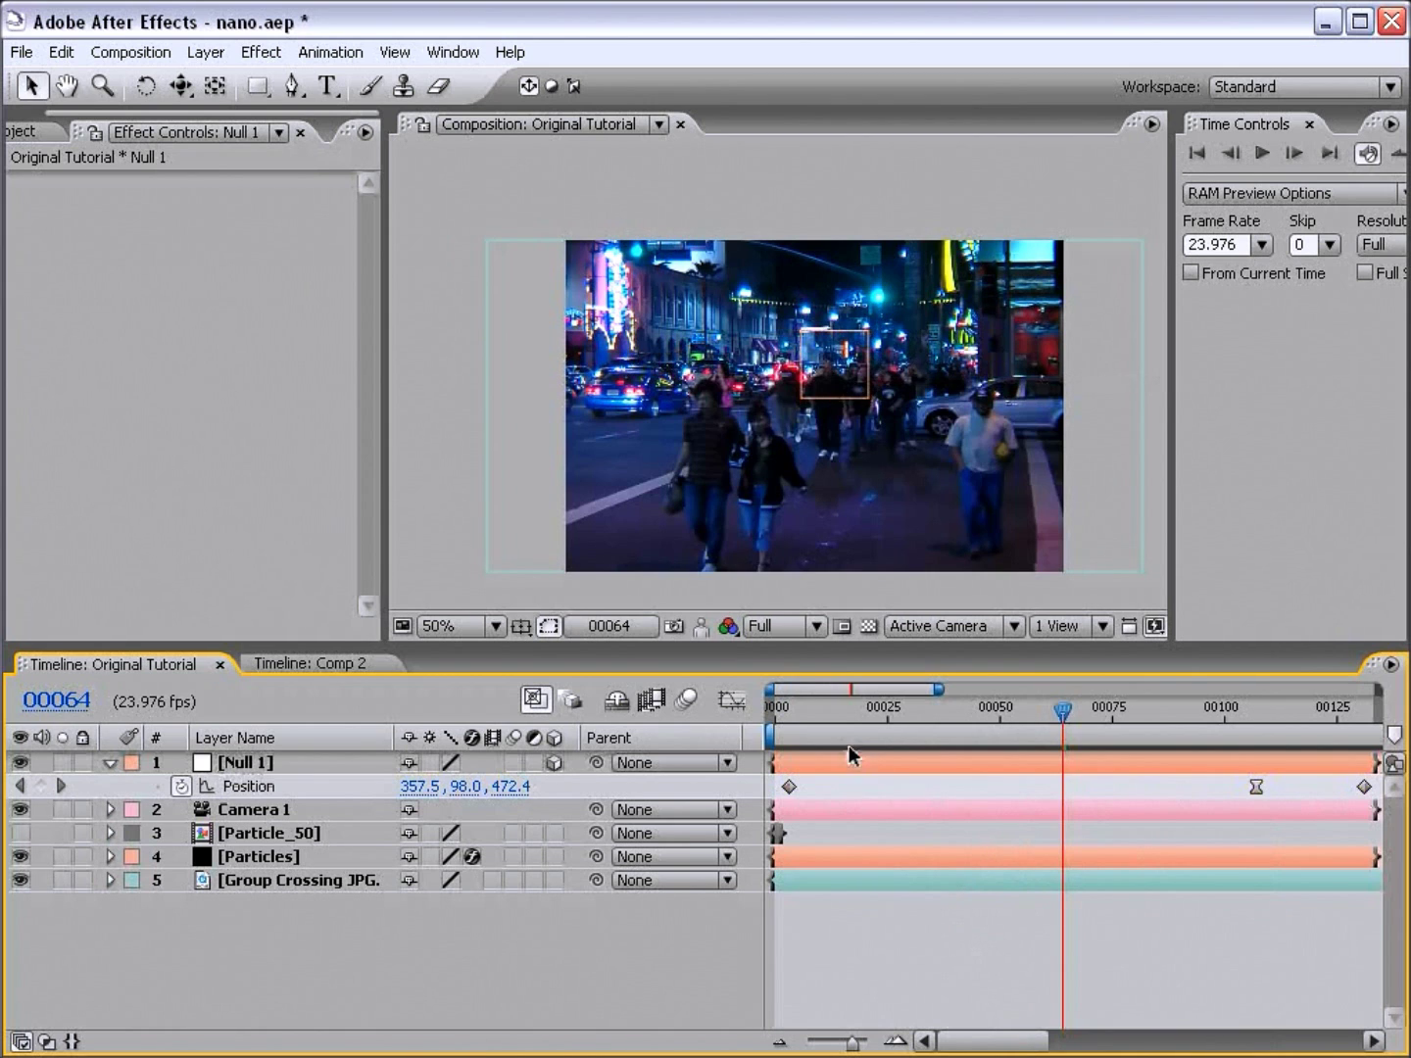
{"action": "left_click_drag", "start_coordinate": [886, 711], "coordinate": [1335, 744]}
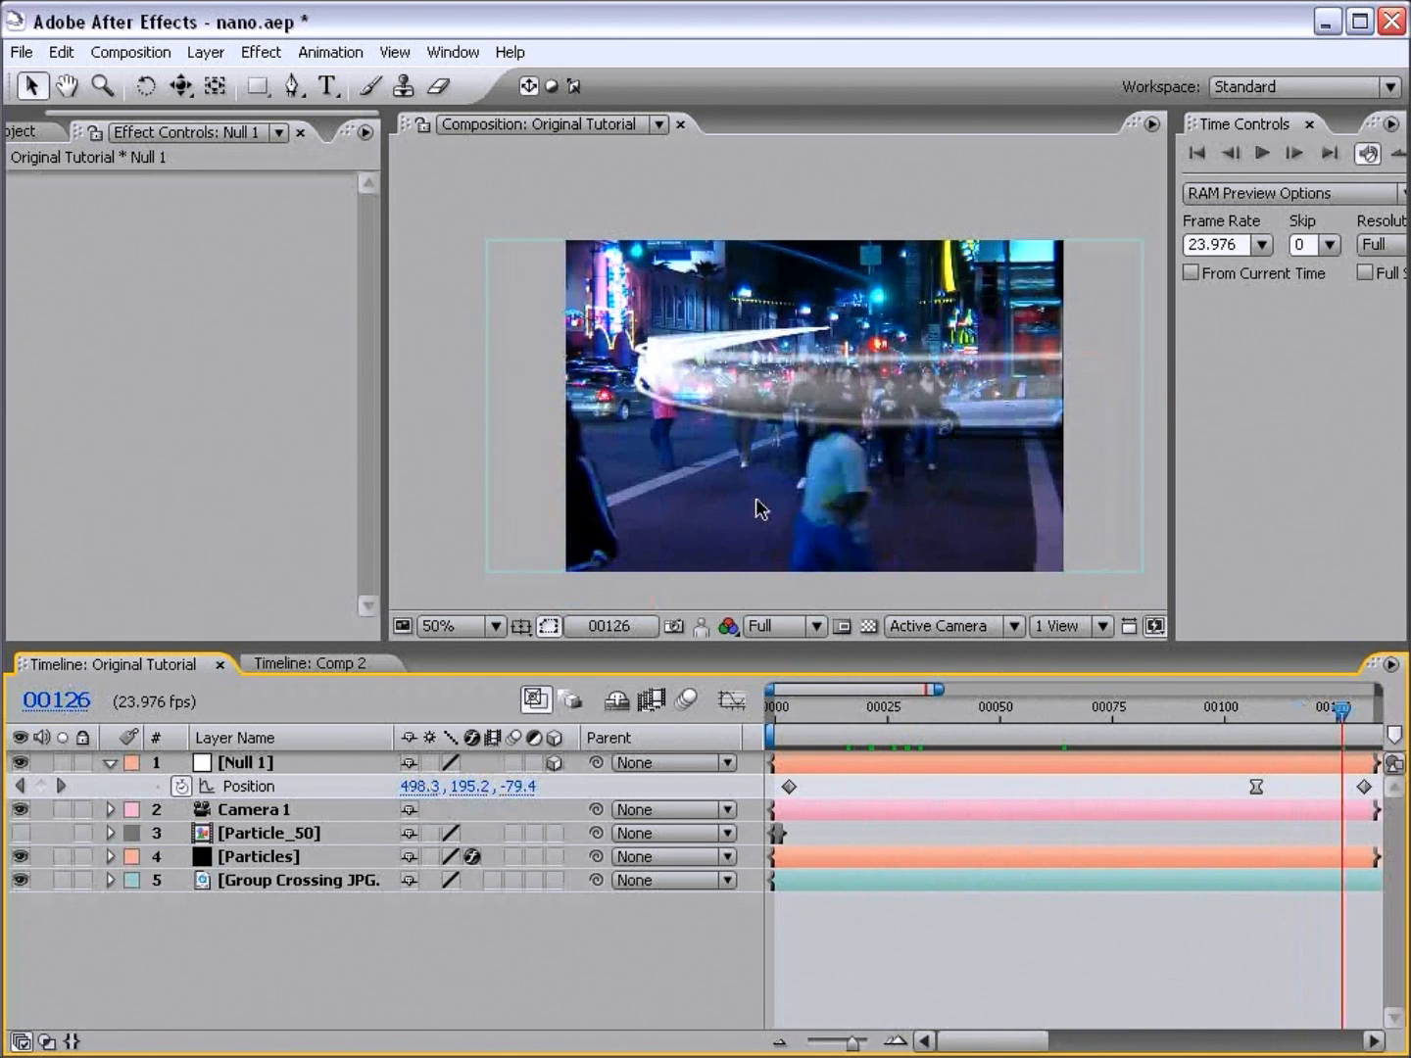
{"action": "key", "text": "KP_0"}
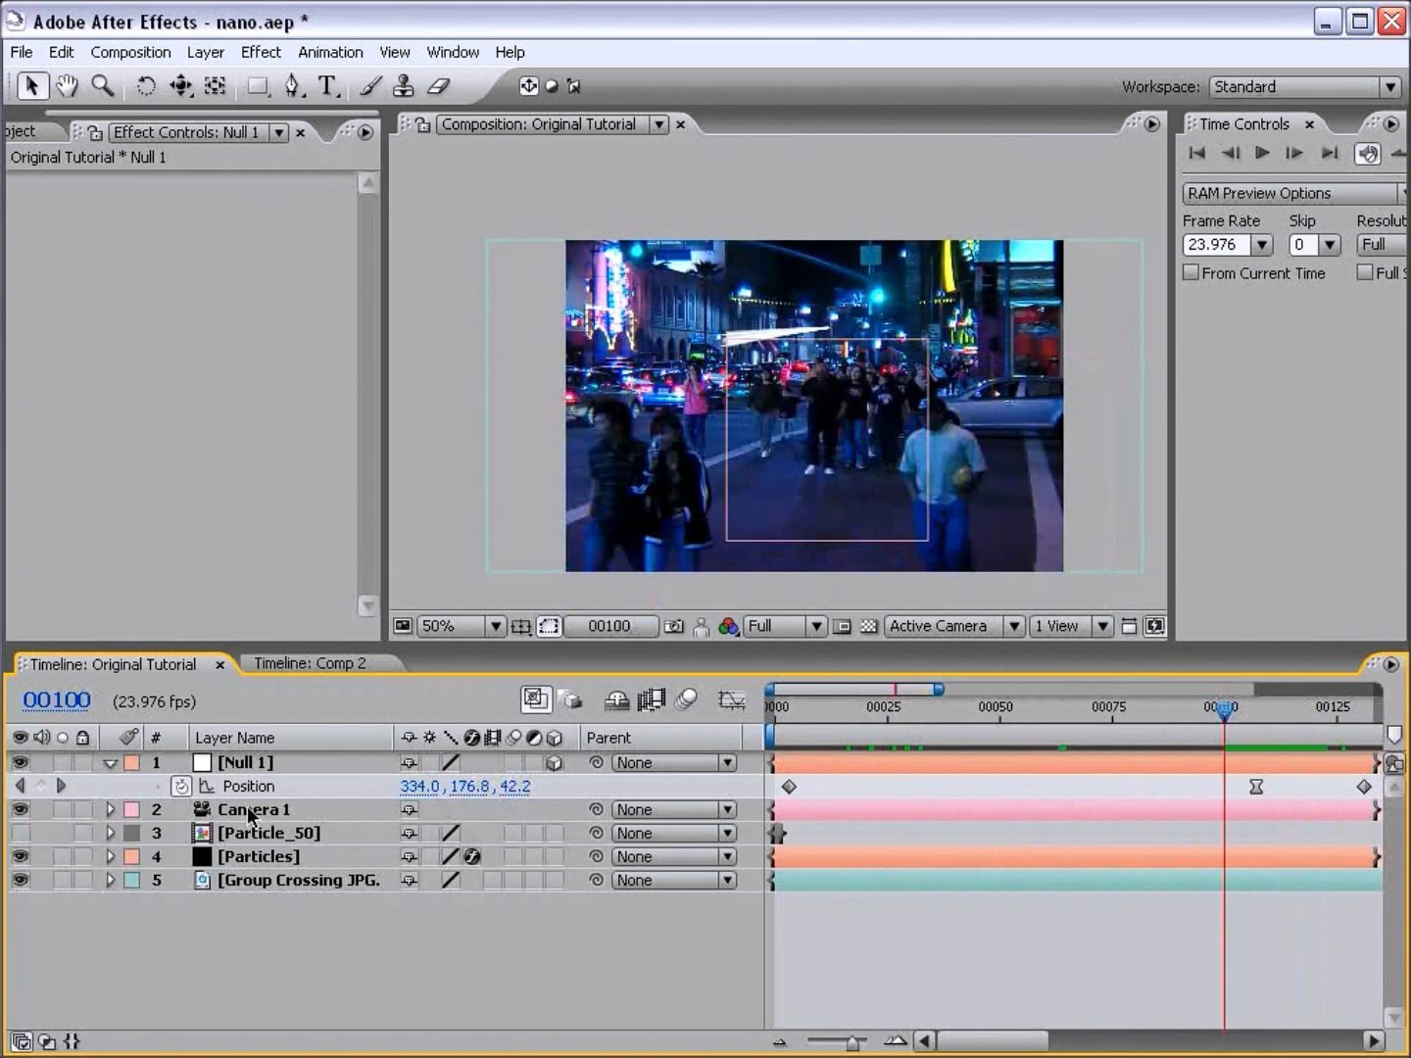
Step: Enable Colorama, Hue/Saturation and Glow on Particles and lower Colorize Saturation to 43
{"action": "left_click", "coordinate": [252, 856]}
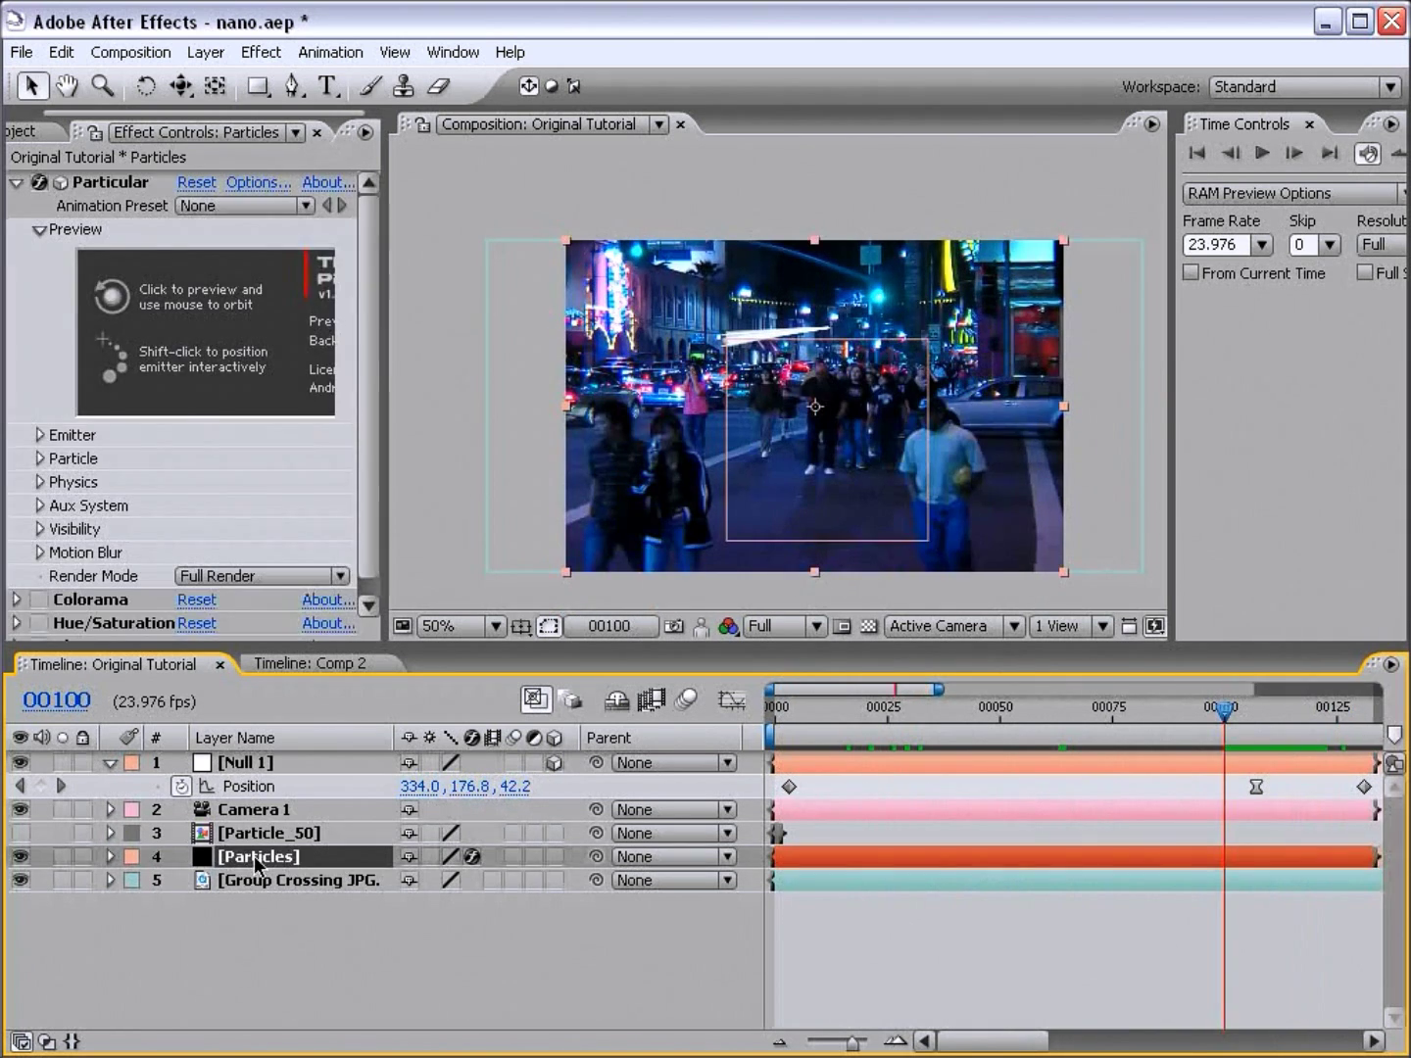
{"action": "left_click", "coordinate": [14, 181]}
{"action": "left_click", "coordinate": [39, 207]}
{"action": "left_click", "coordinate": [41, 230]}
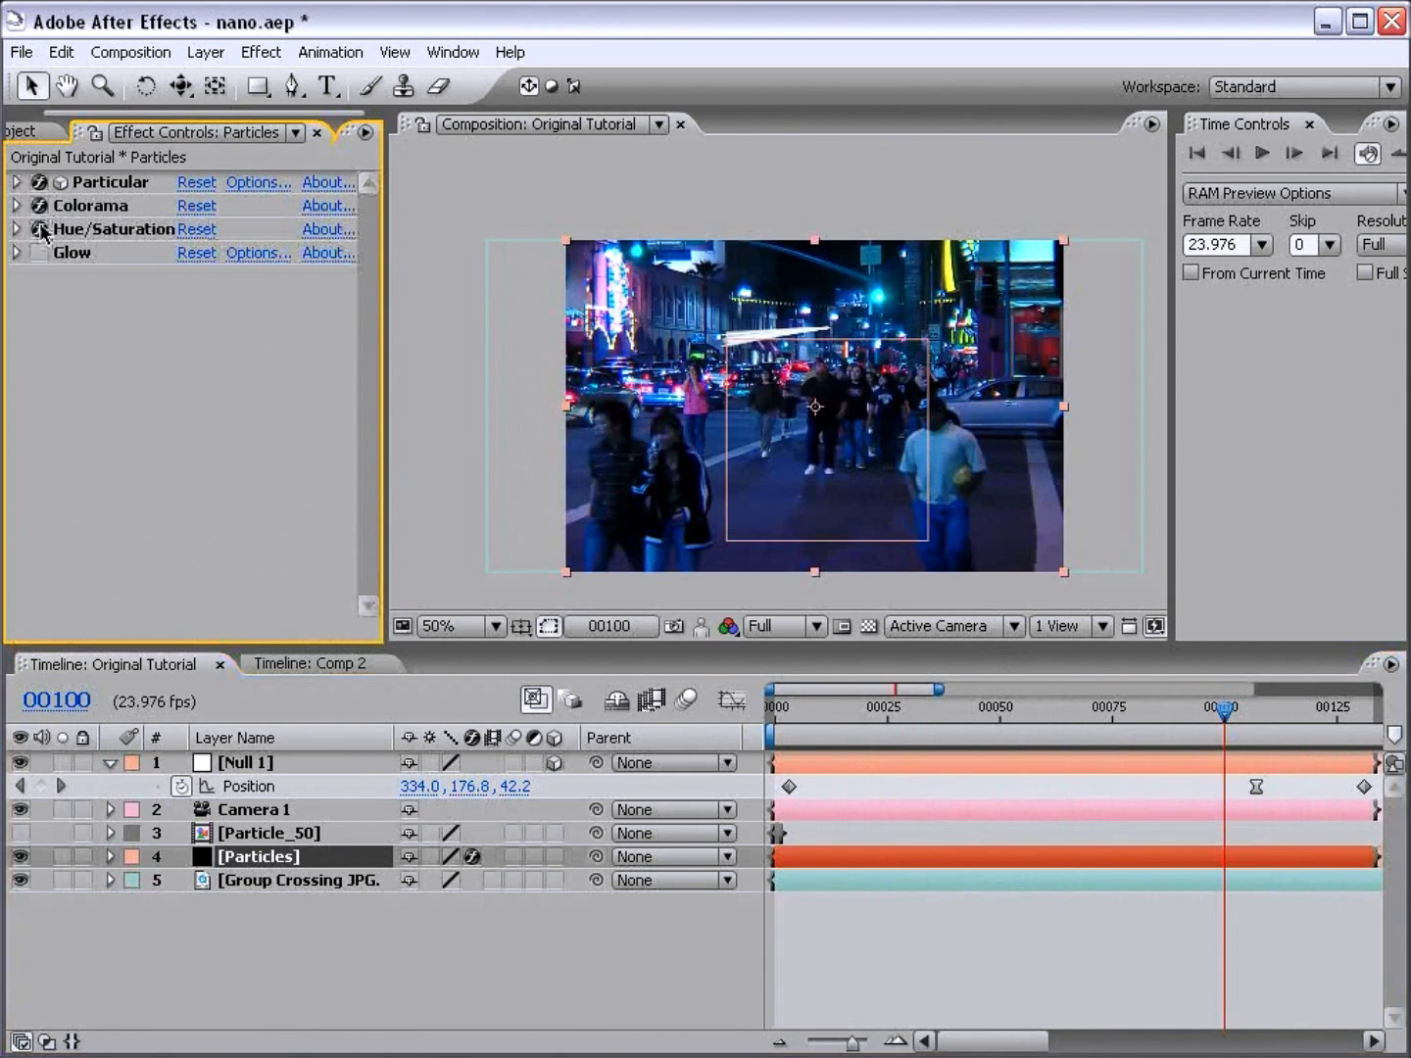
{"action": "left_click", "coordinate": [39, 257]}
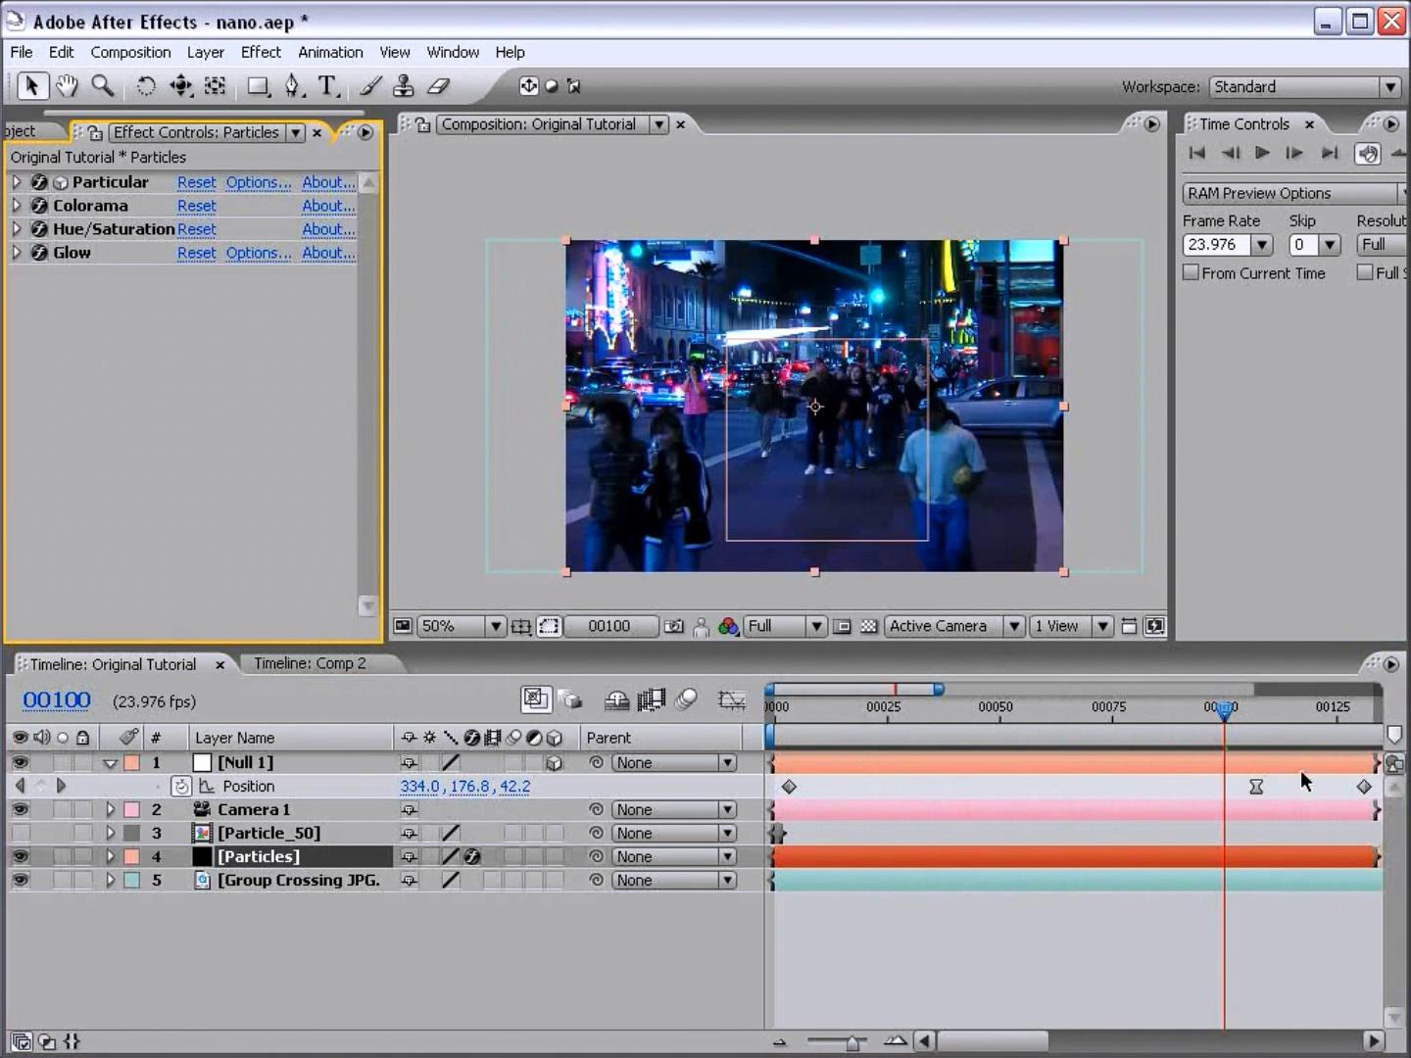
{"action": "left_click_drag", "start_coordinate": [1269, 716], "coordinate": [1310, 720]}
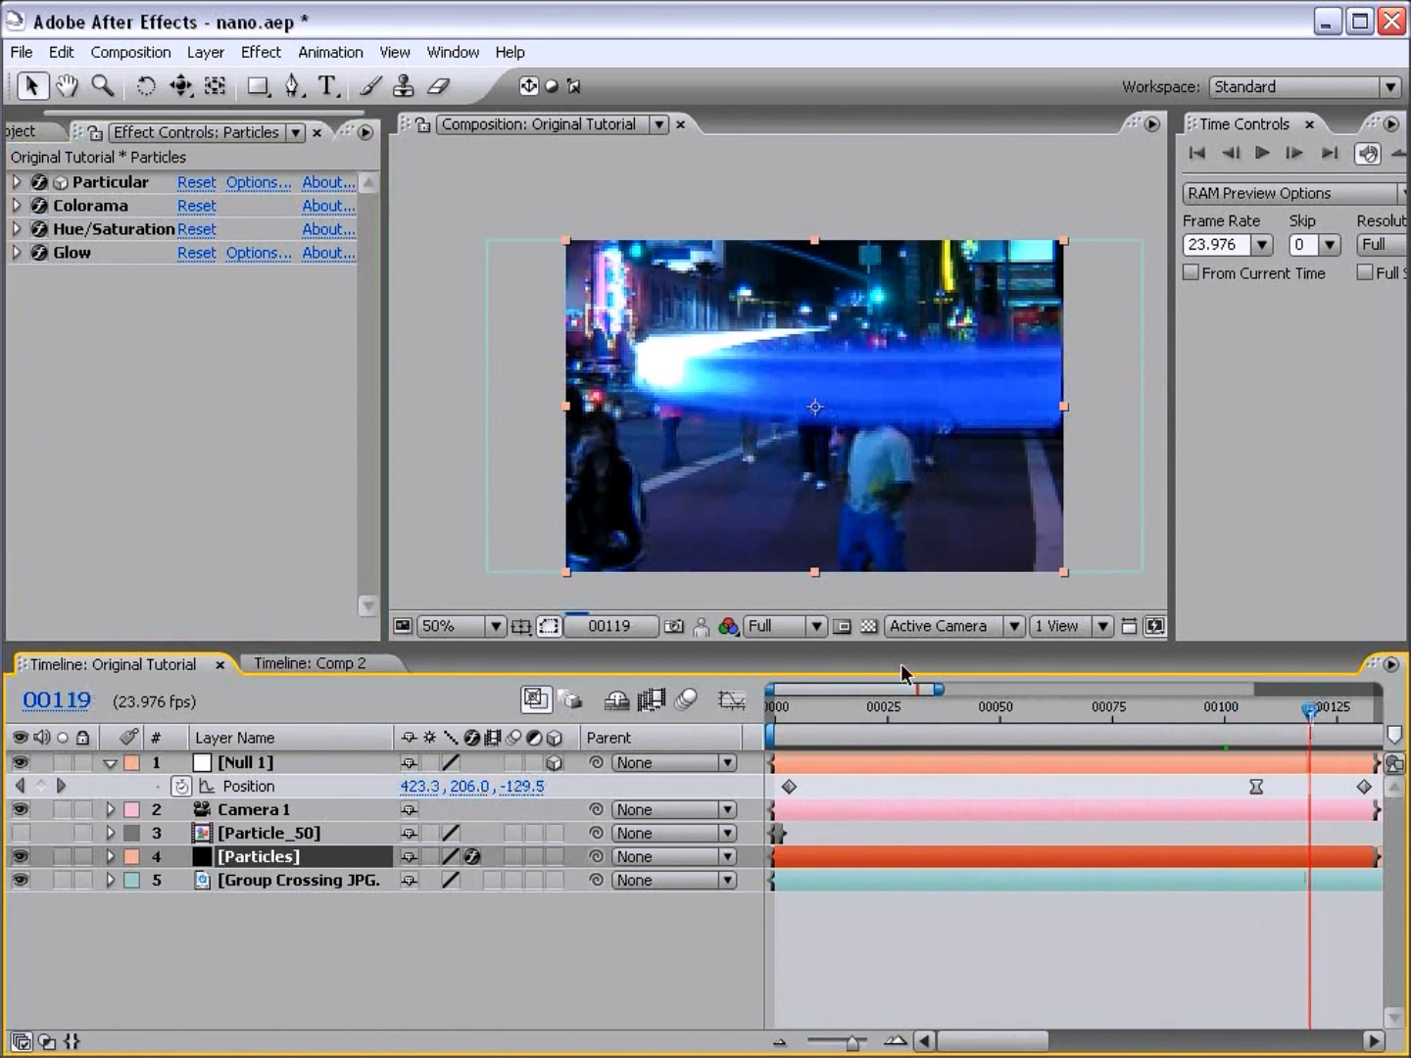
{"action": "left_click", "coordinate": [14, 231]}
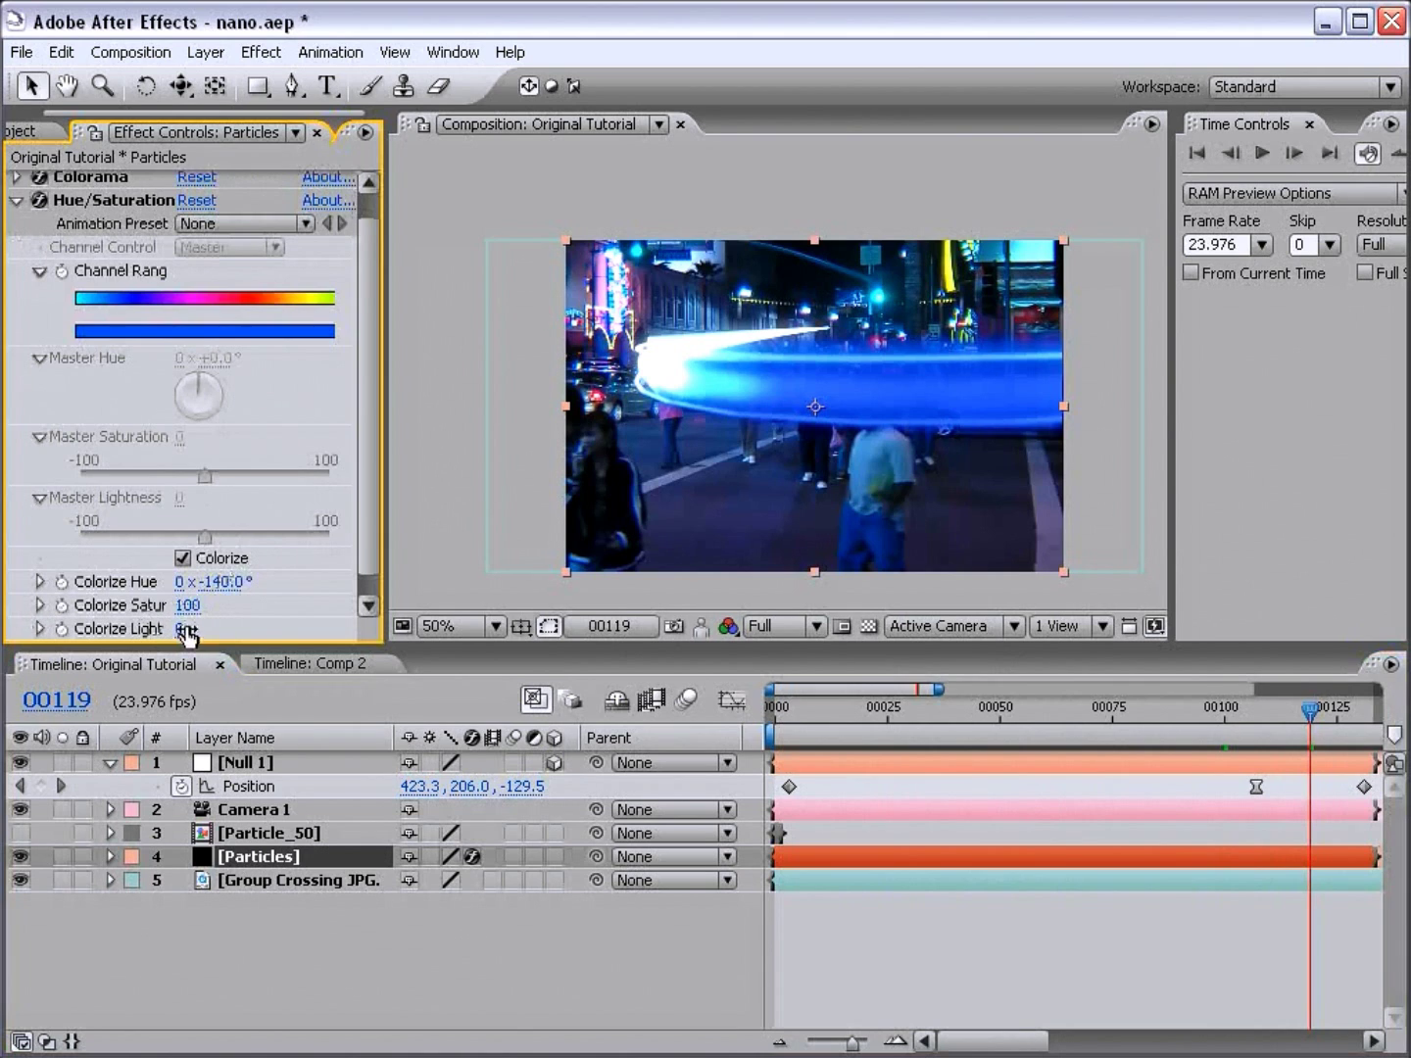
{"action": "left_click_drag", "start_coordinate": [188, 603], "coordinate": [115, 607]}
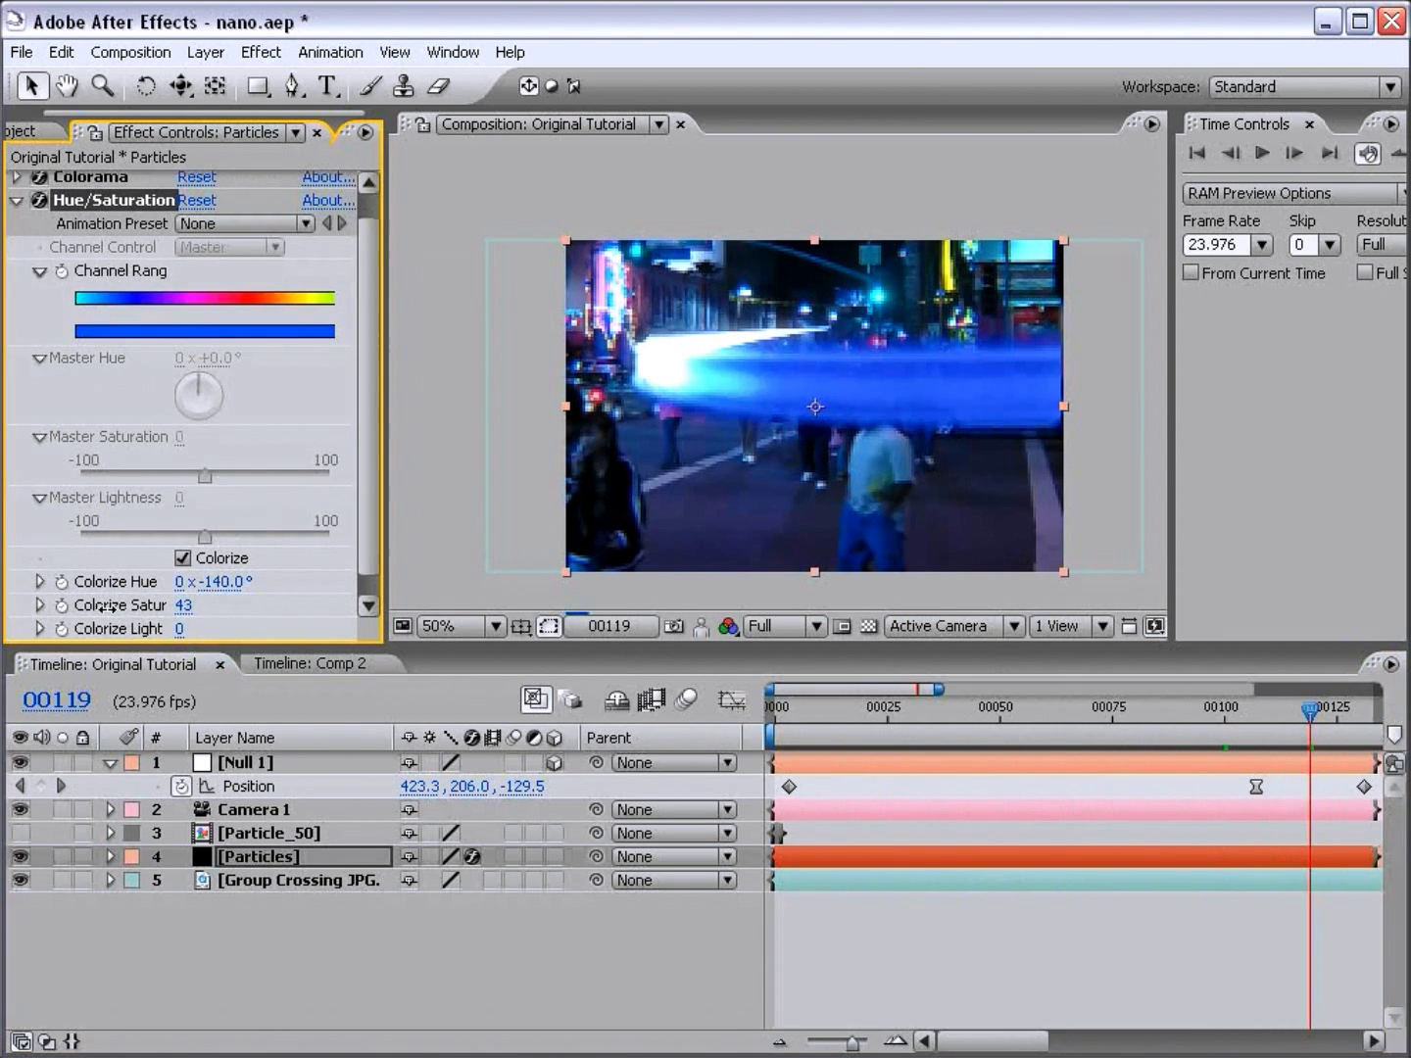
Step: Set the Particles layer's blending mode to Screen
{"action": "left_click", "coordinate": [298, 856]}
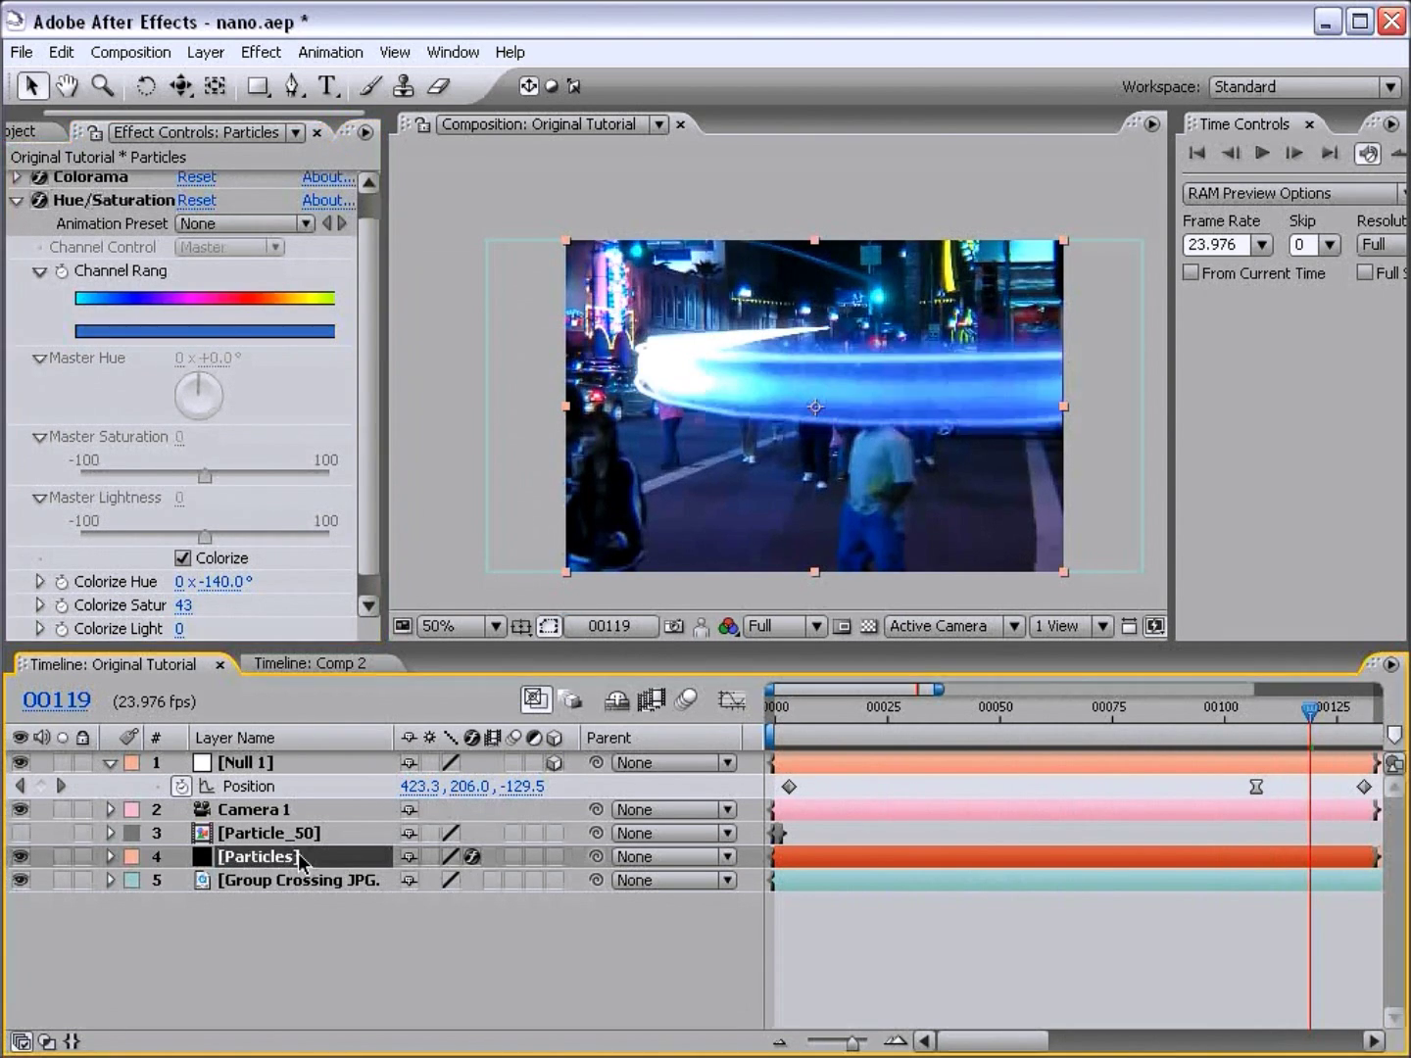
{"action": "key", "text": "F4"}
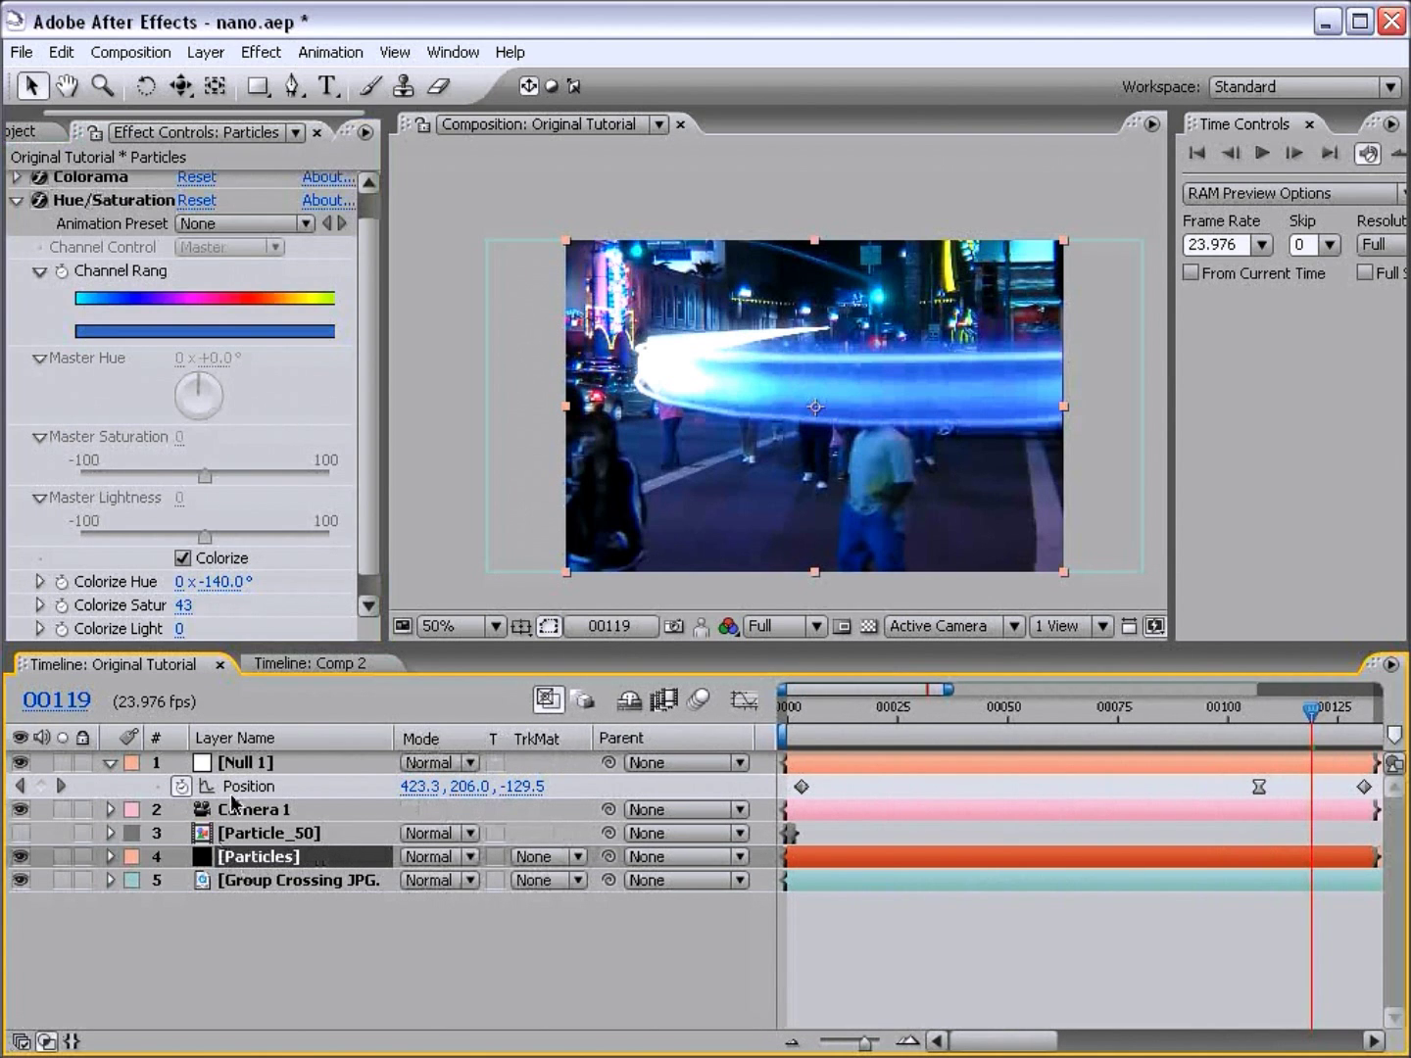
{"action": "left_click", "coordinate": [436, 858]}
{"action": "left_click", "coordinate": [441, 932]}
{"action": "left_click", "coordinate": [437, 863]}
{"action": "left_click", "coordinate": [451, 854]}
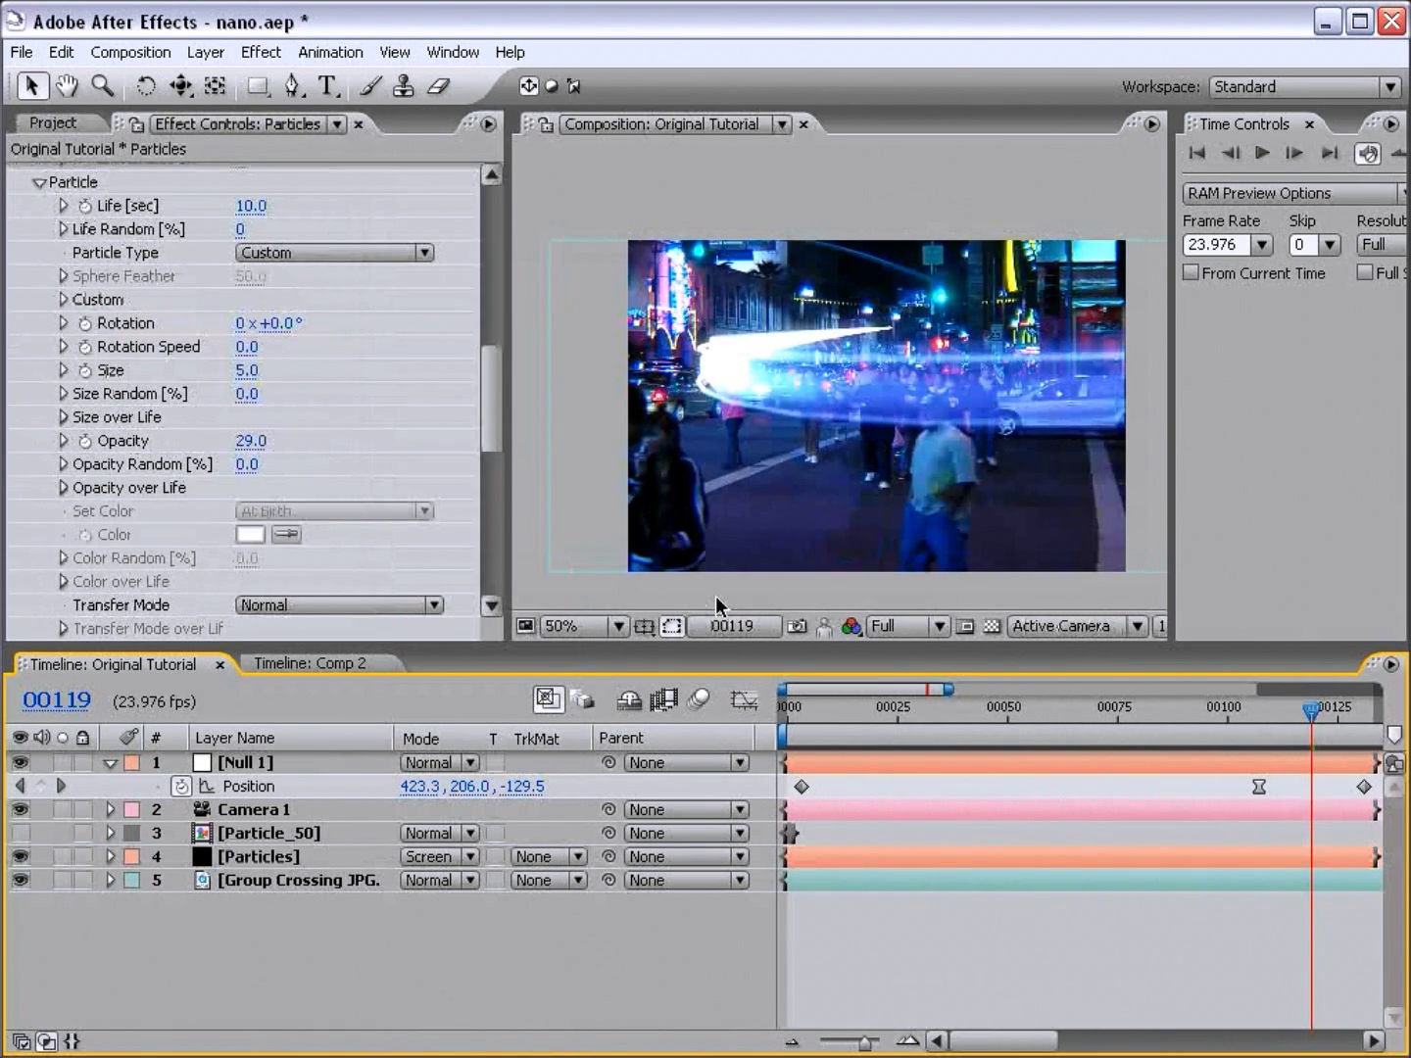
Step: Reset the Colorama effect so the particle streak turns white
{"action": "left_click_drag", "start_coordinate": [500, 369], "coordinate": [490, 428]}
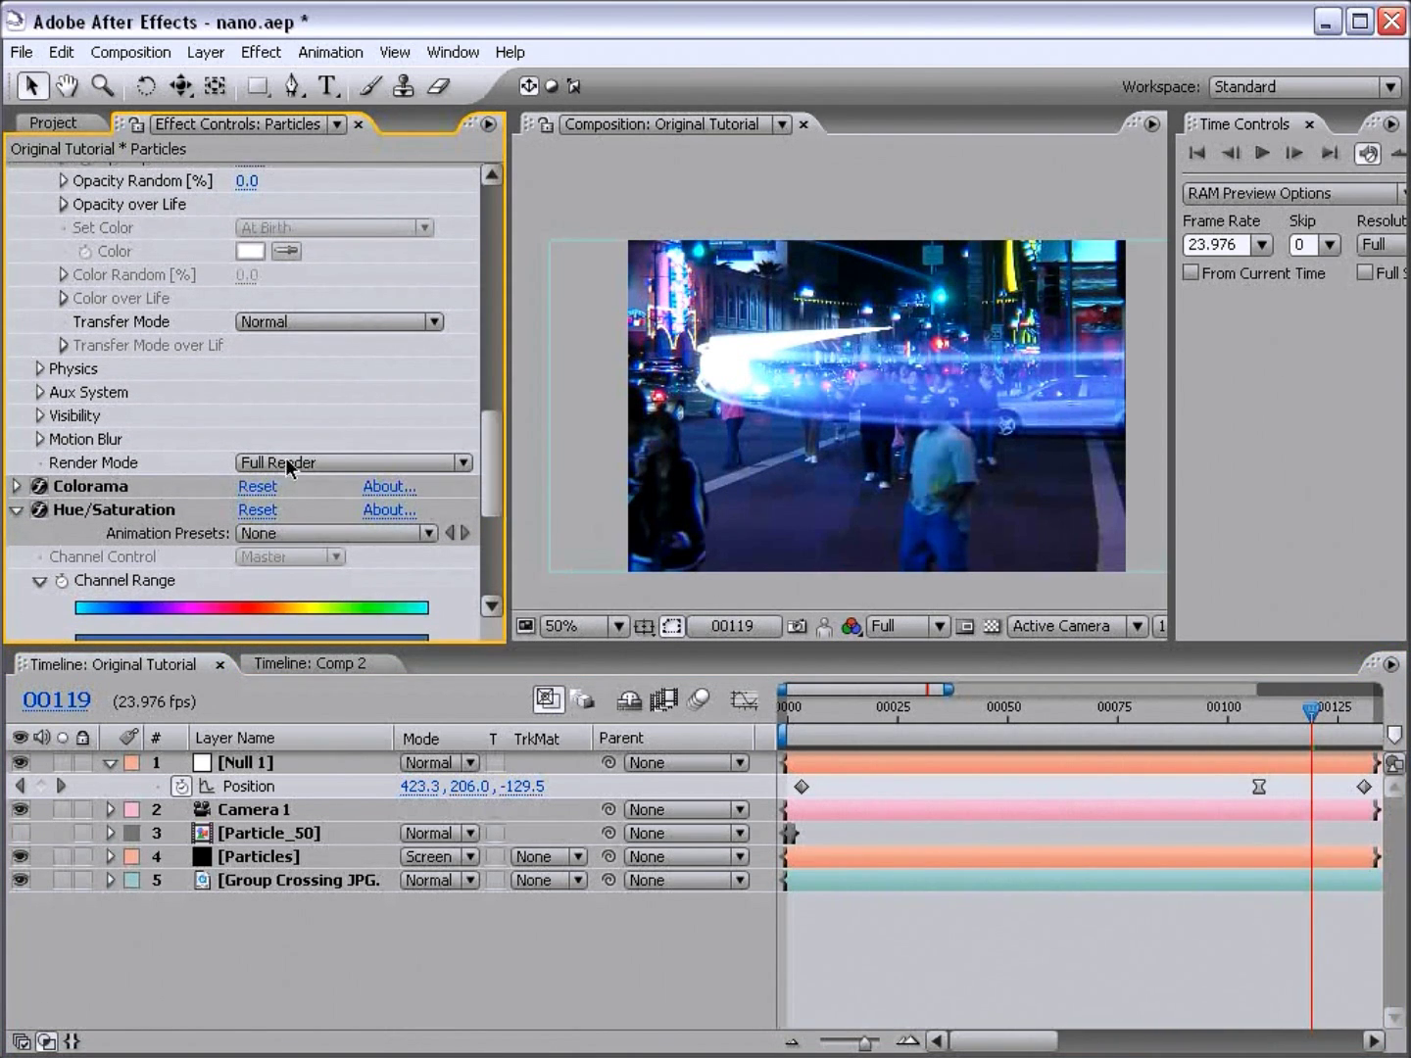
{"action": "left_click", "coordinate": [17, 511]}
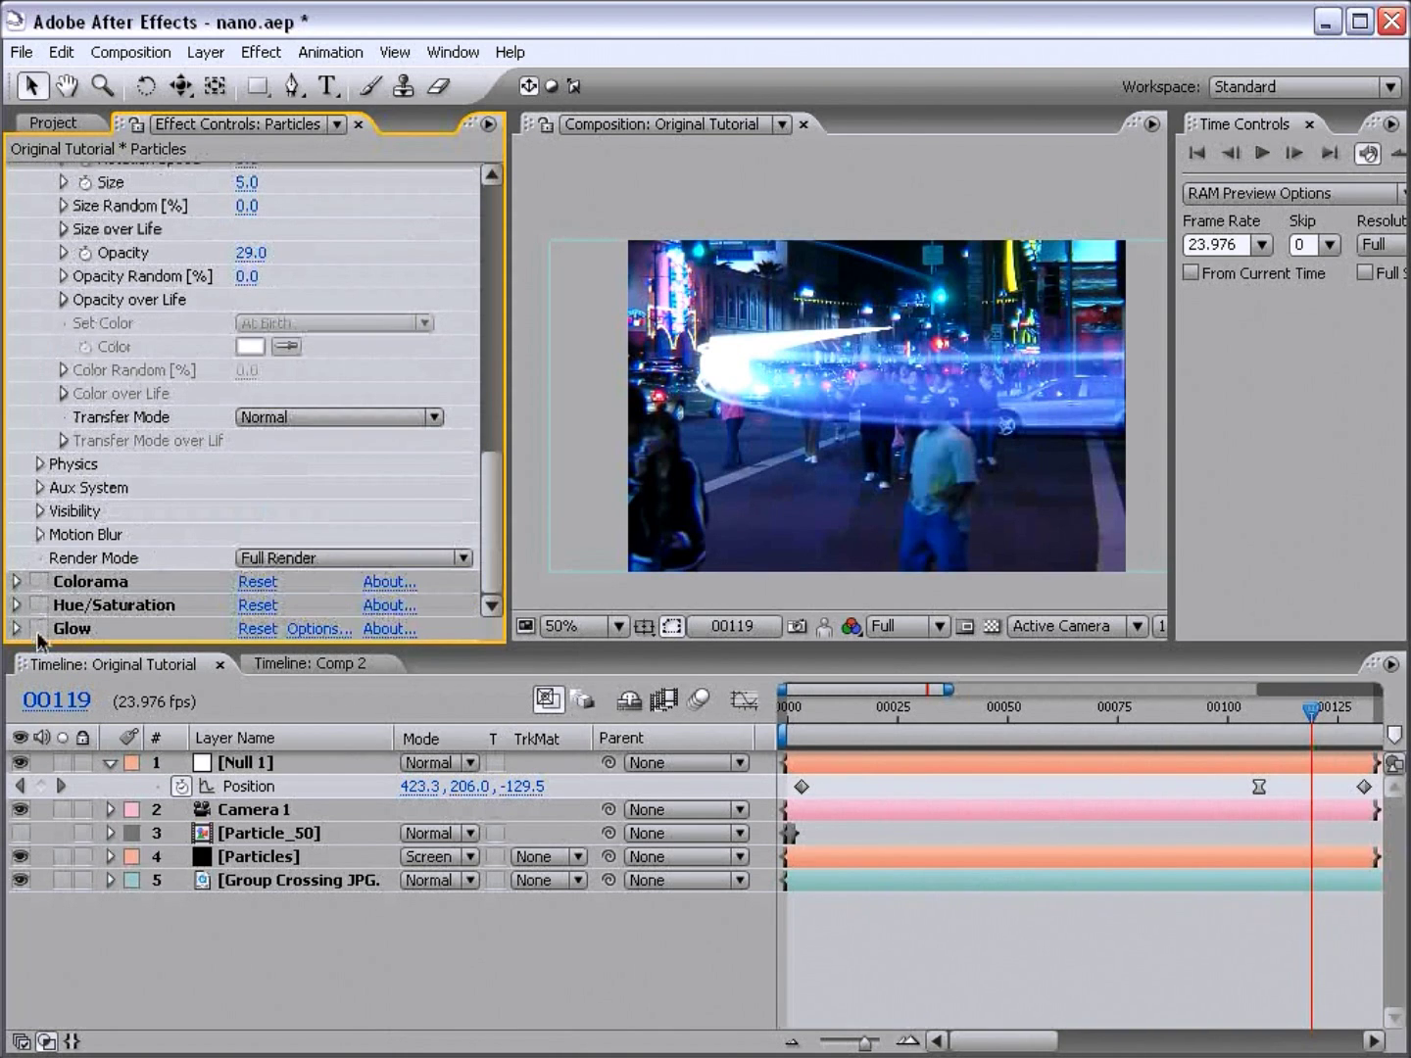
{"action": "left_click", "coordinate": [260, 582]}
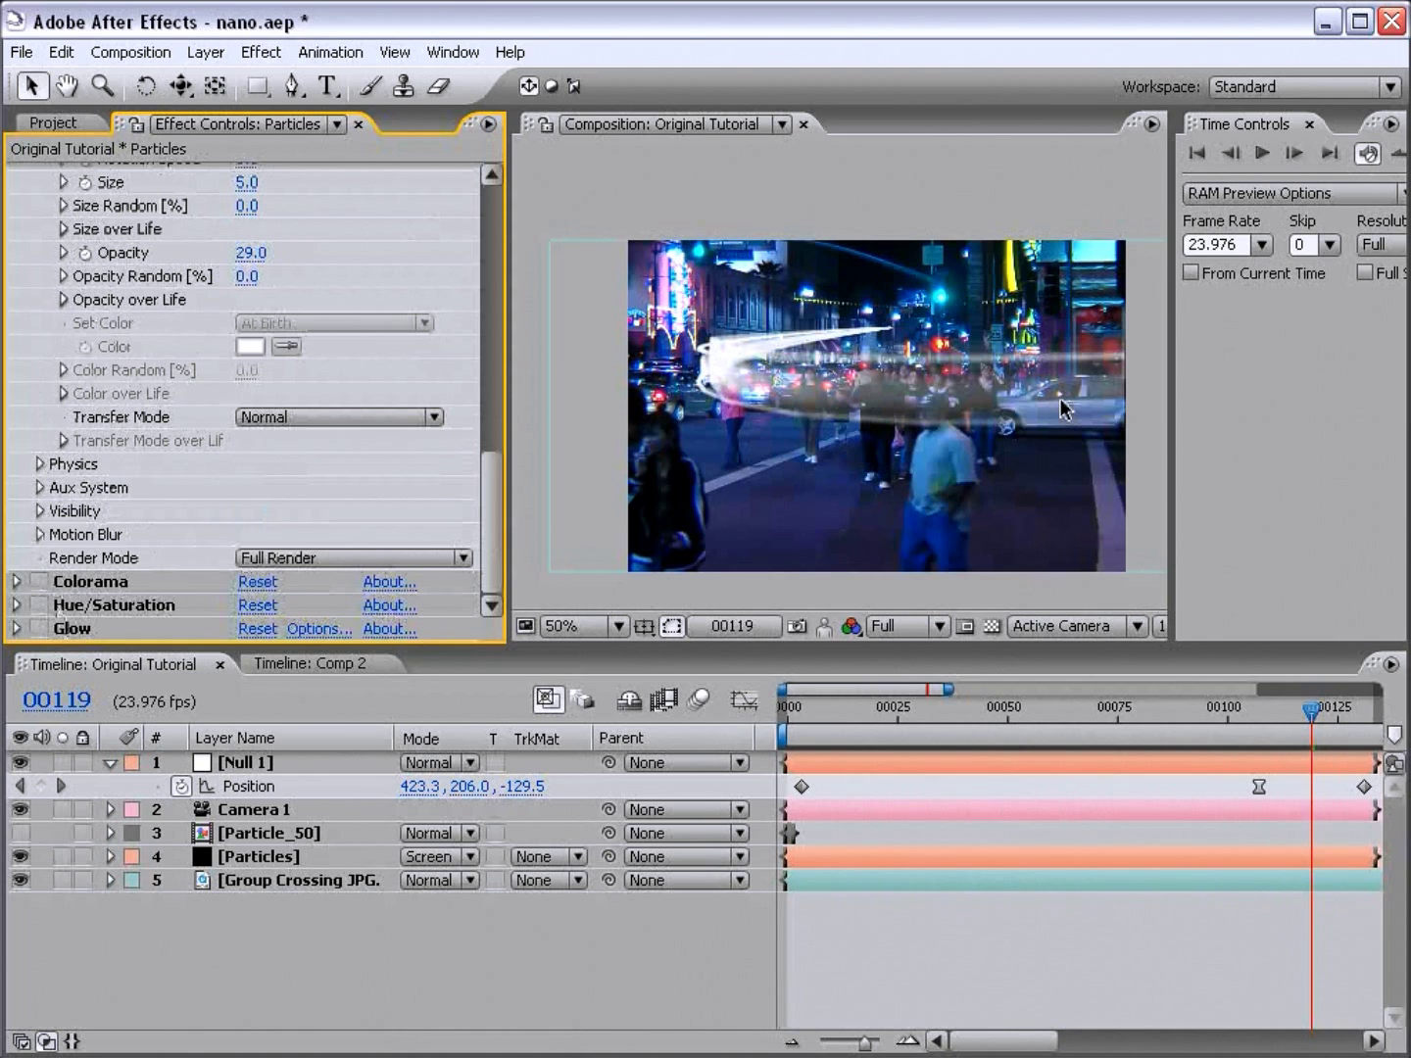
Step: In Particular's Physics > Air > Turbulence Field, set Affect Size to 10
{"action": "scroll", "coordinate": [499, 506], "scroll_direction": "up", "scroll_amount": 1}
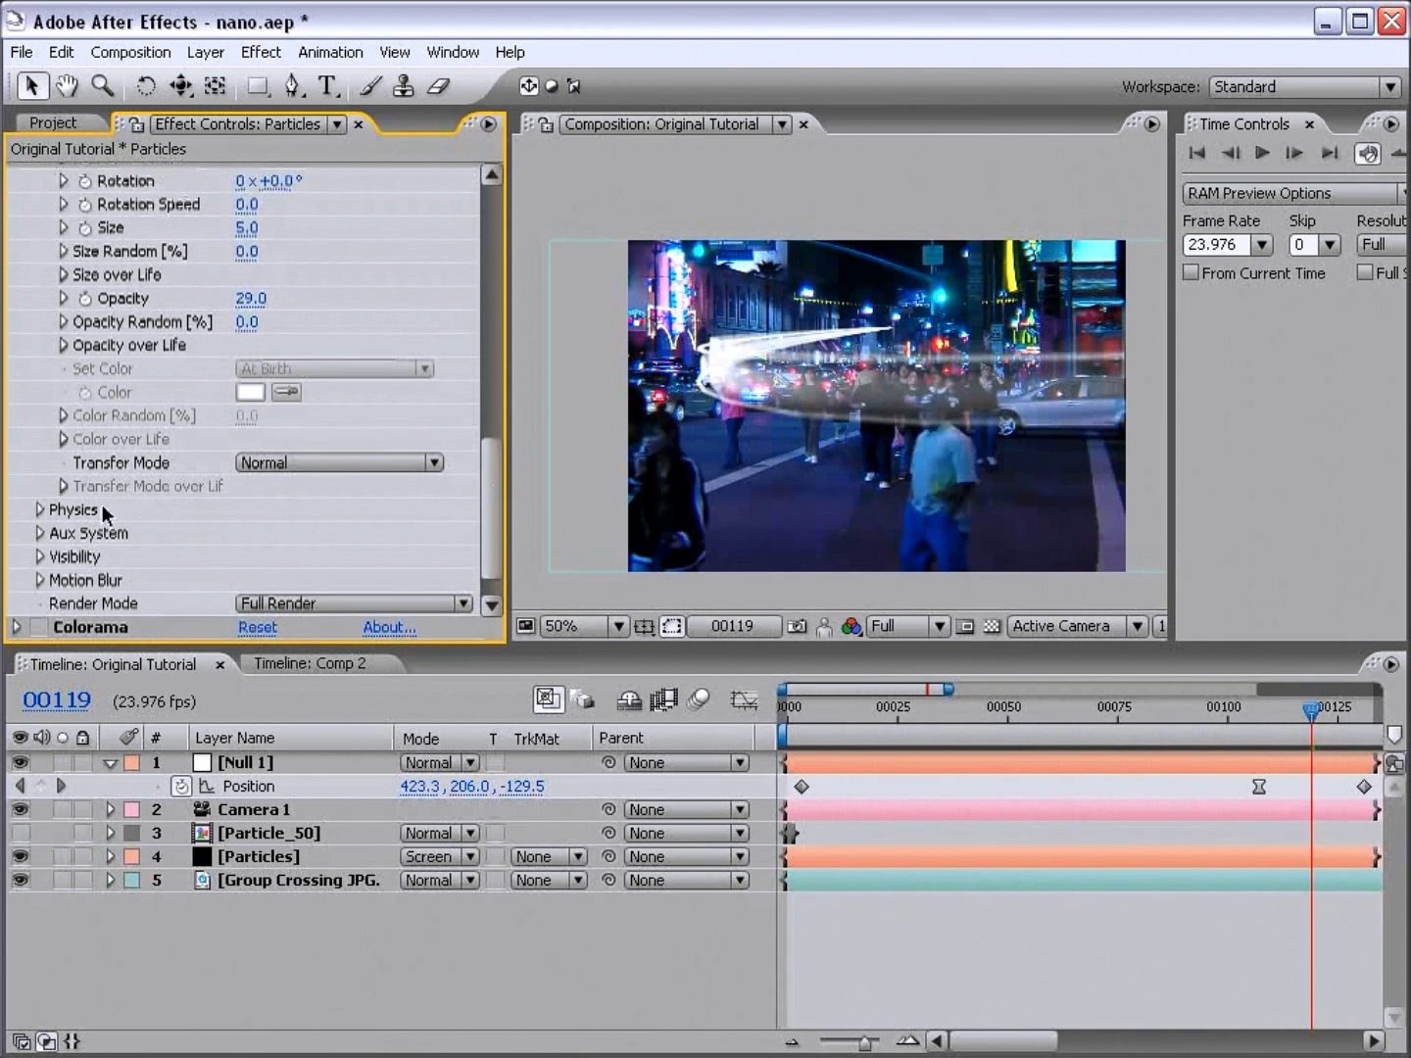
{"action": "left_click", "coordinate": [40, 509]}
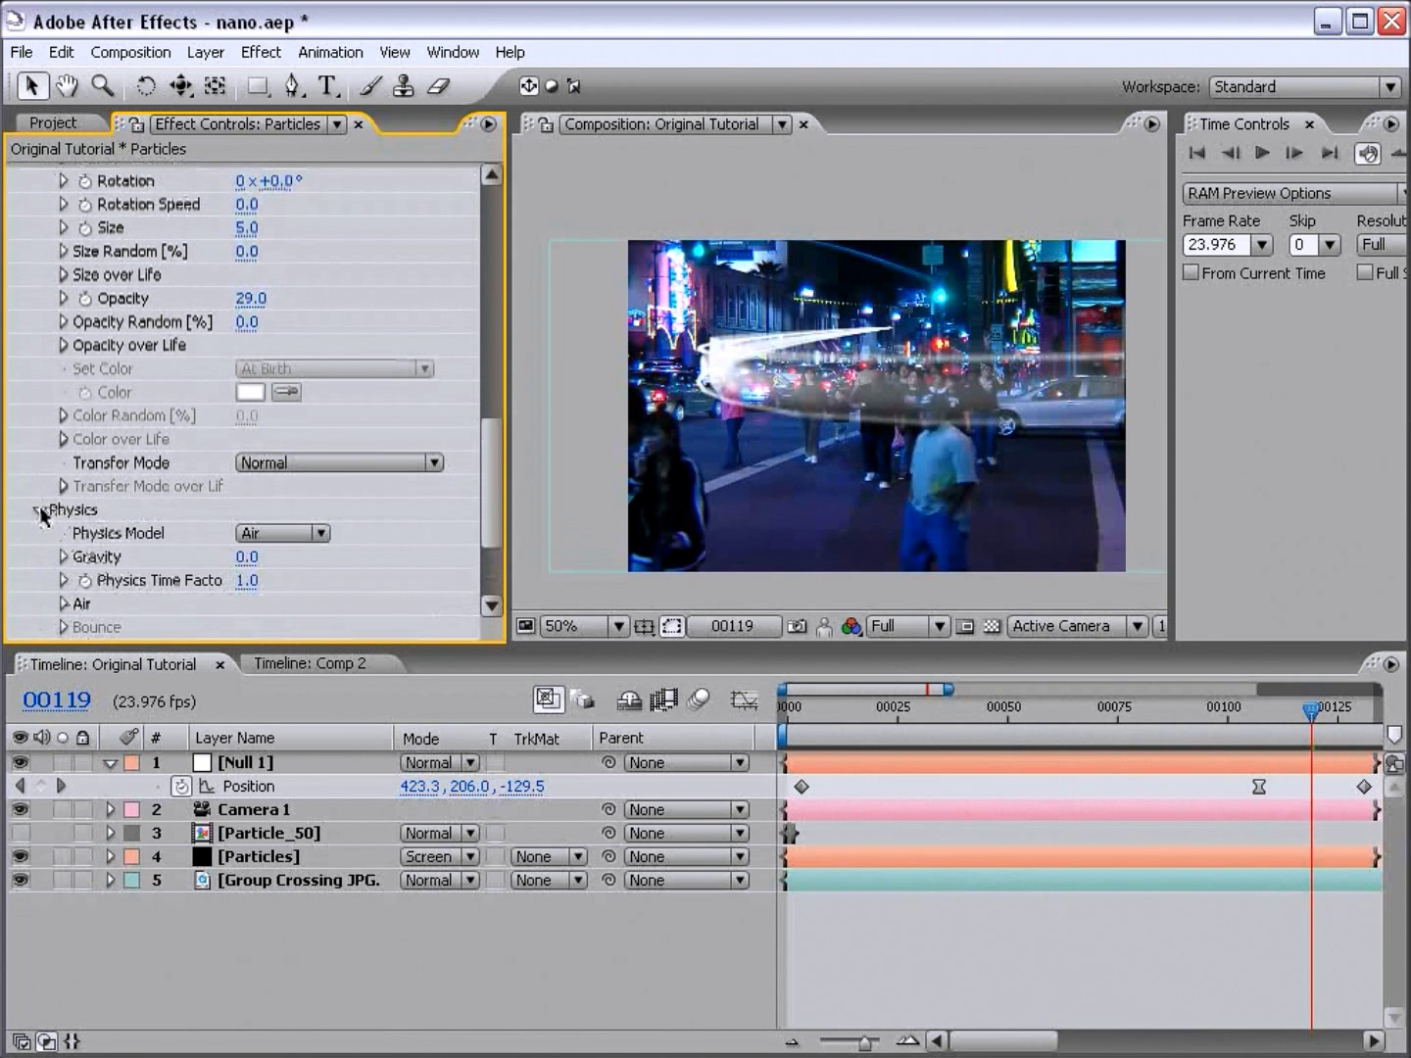
{"action": "mouse_move", "coordinate": [495, 464]}
{"action": "left_mouse_down"}
{"action": "mouse_move", "coordinate": [506, 286]}
{"action": "mouse_move", "coordinate": [485, 490]}
{"action": "left_mouse_up"}
{"action": "left_click", "coordinate": [62, 533]}
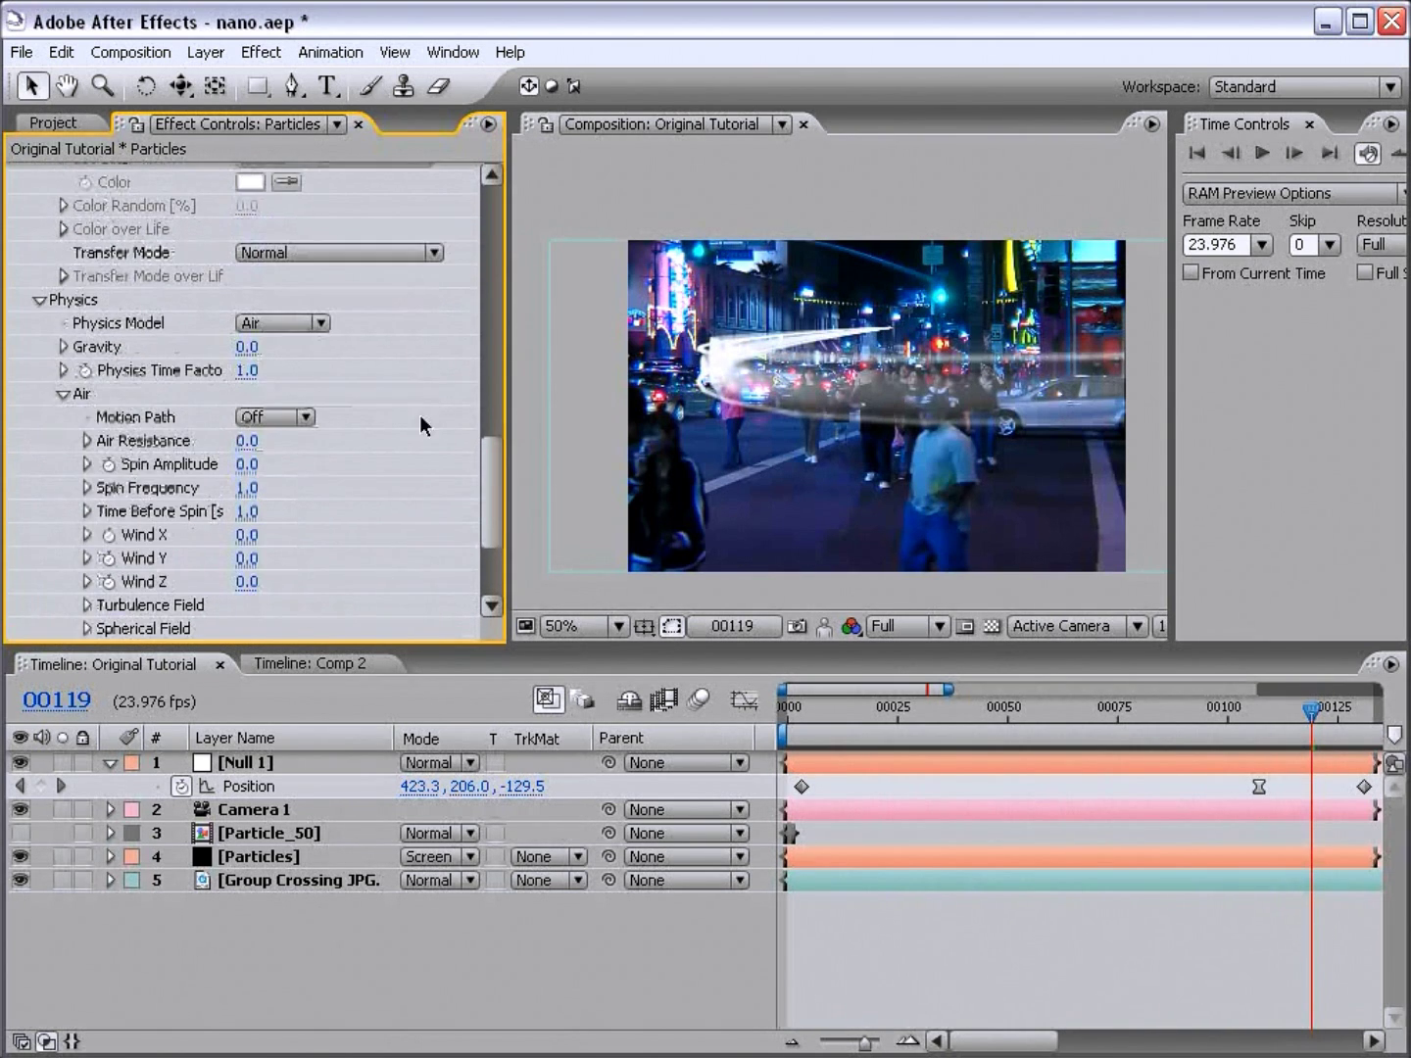
{"action": "scroll", "coordinate": [489, 466], "scroll_direction": "down", "scroll_amount": 5}
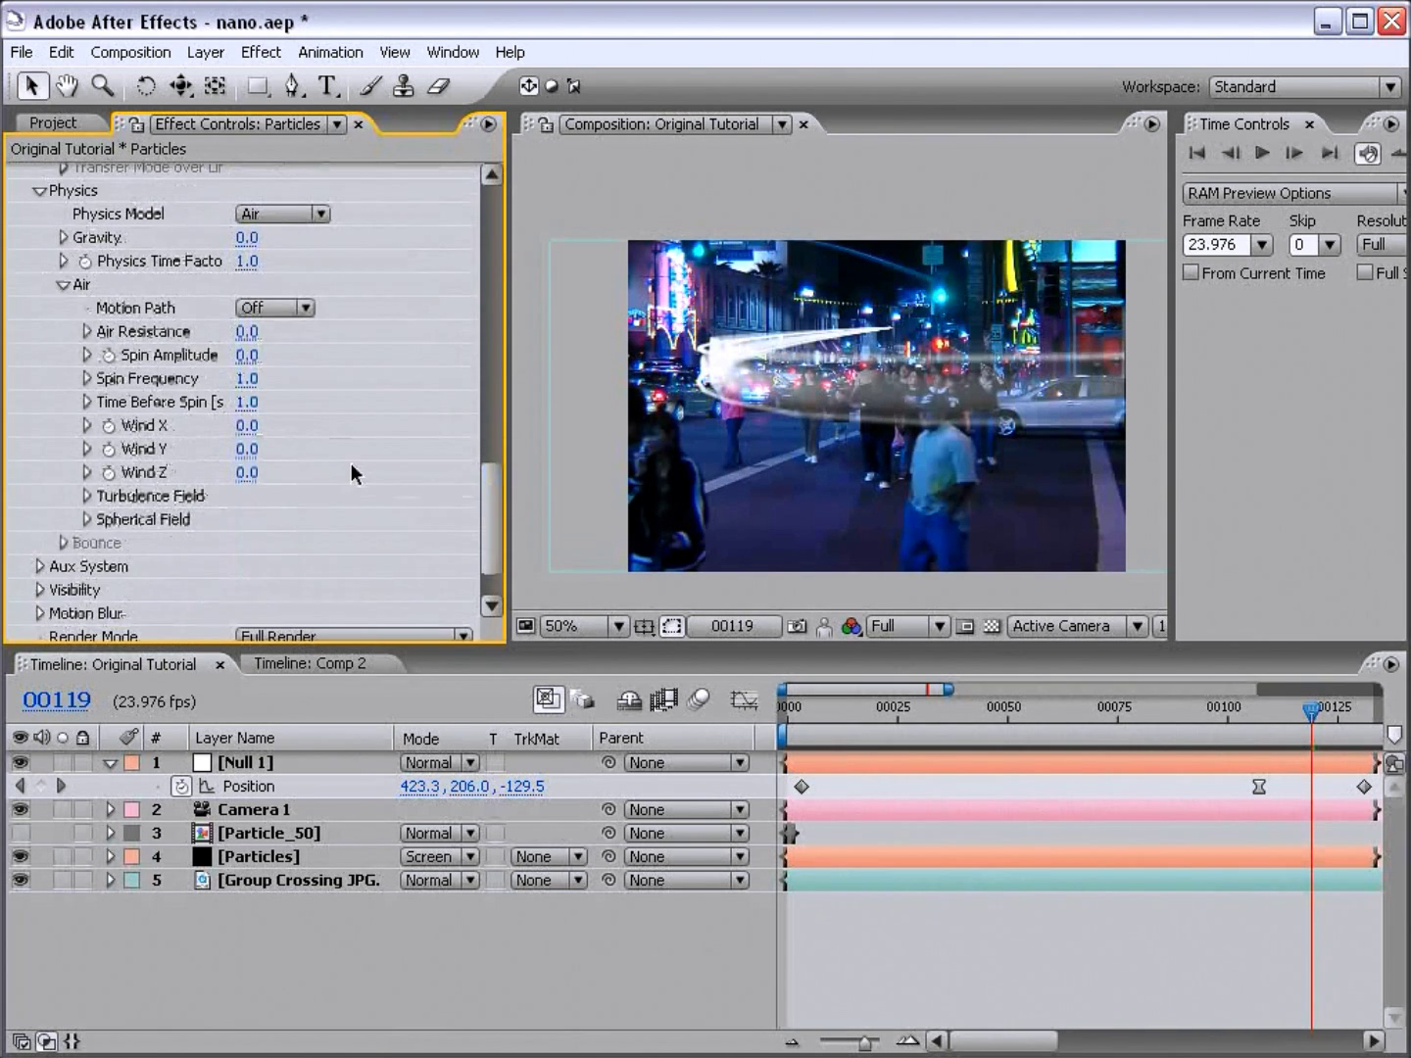
{"action": "left_click", "coordinate": [85, 497]}
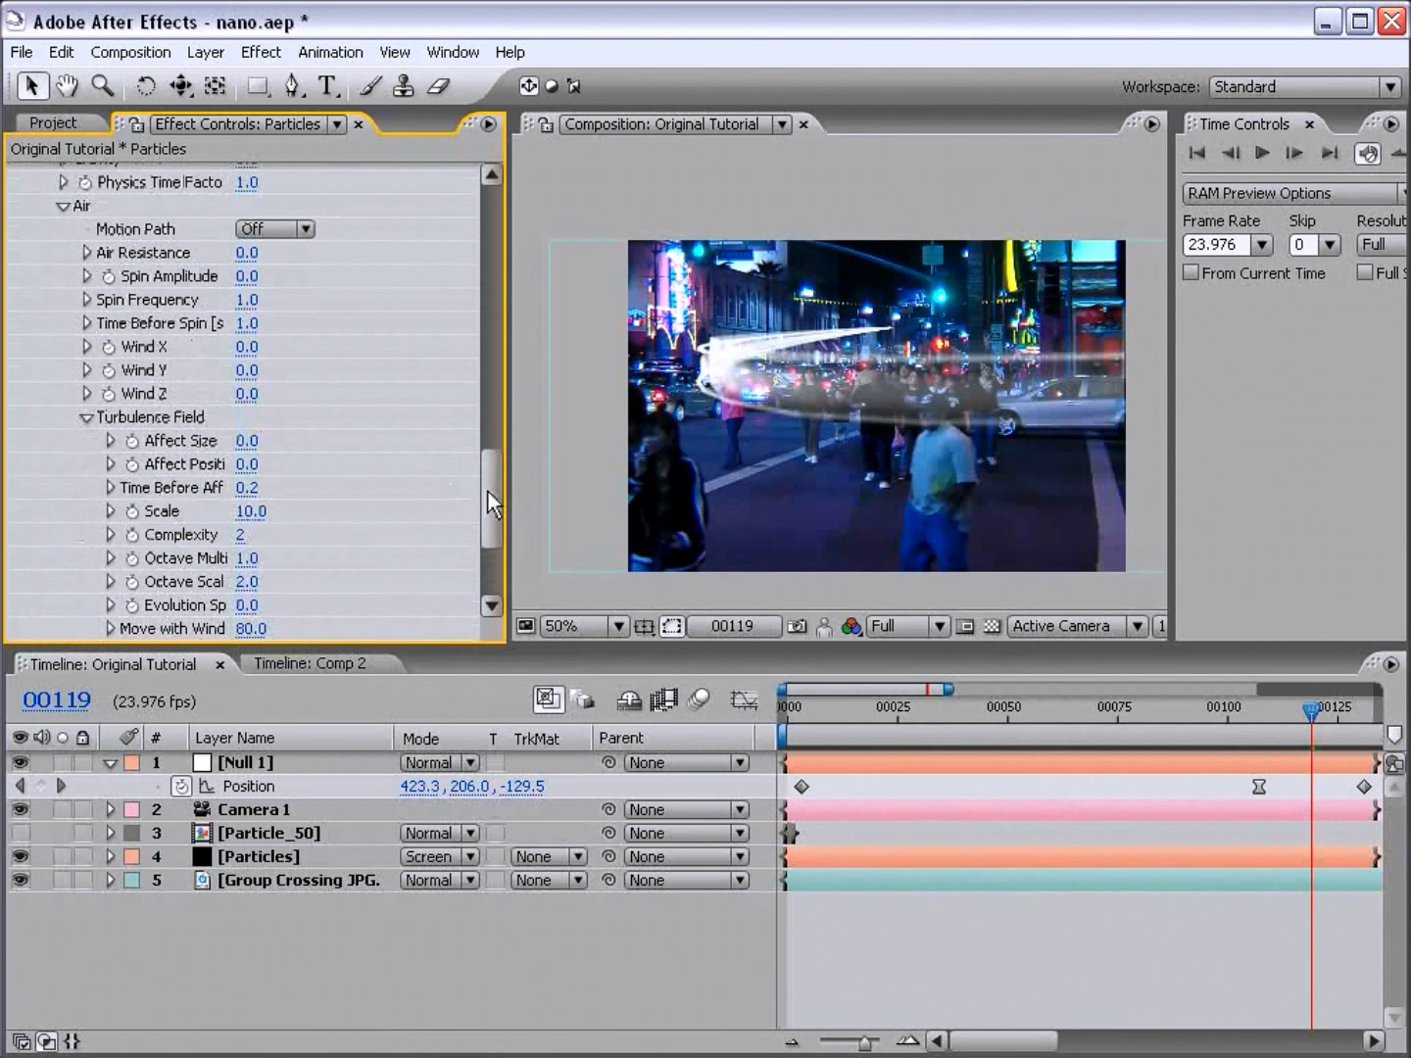
{"action": "left_click_drag", "start_coordinate": [507, 492], "coordinate": [561, 492]}
{"action": "scroll", "coordinate": [545, 489], "scroll_direction": "down", "scroll_amount": 2}
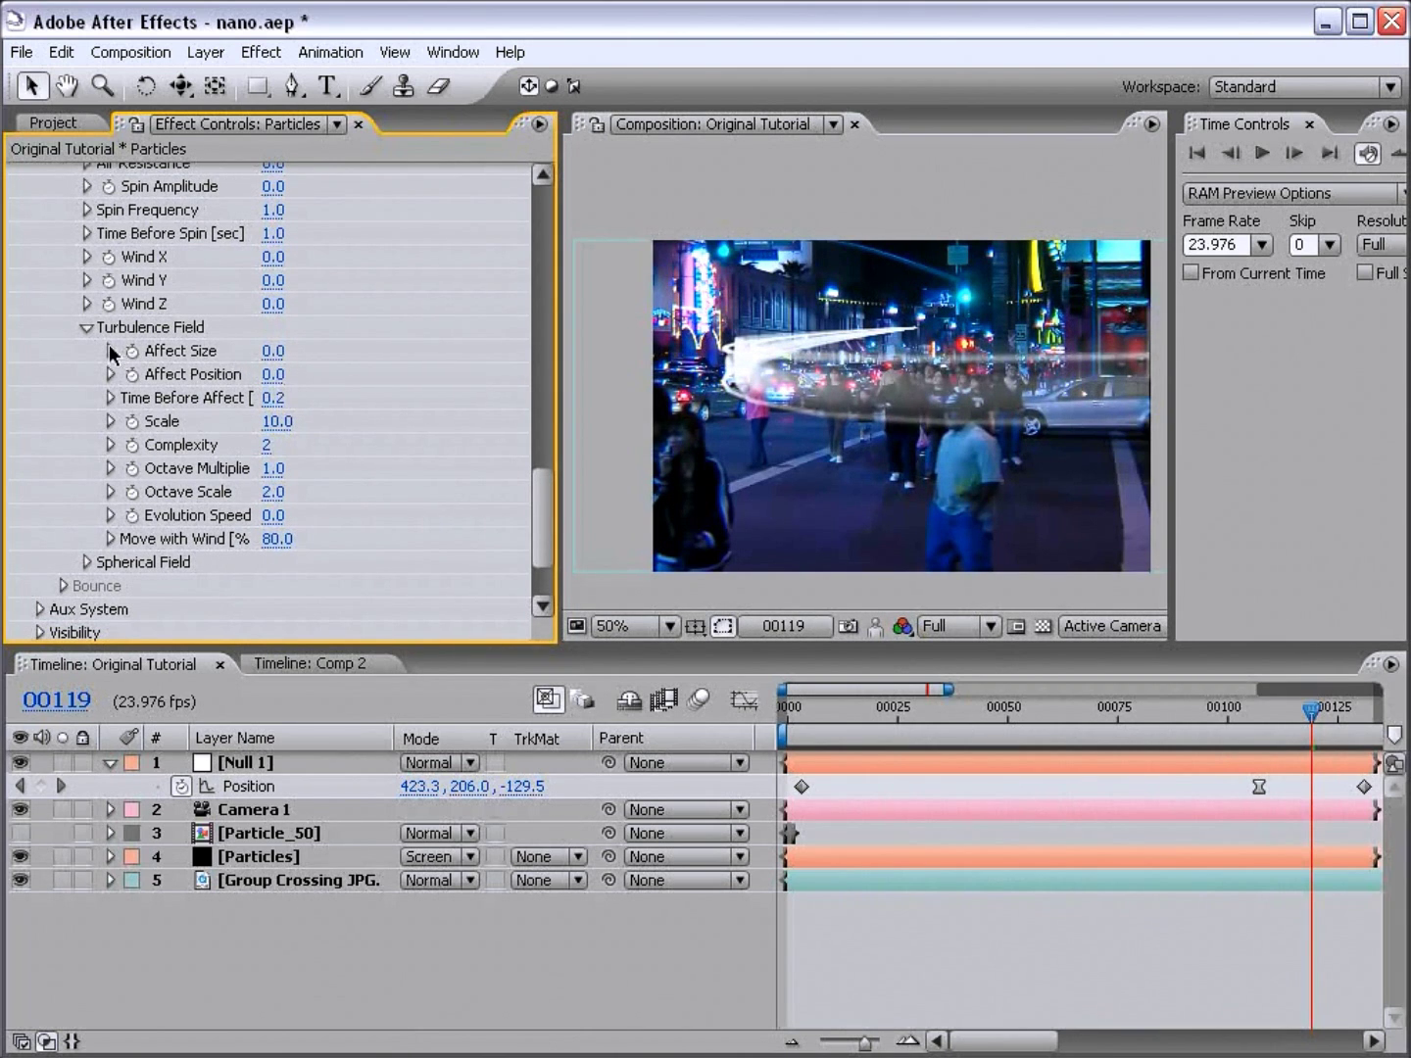
{"action": "left_click_drag", "start_coordinate": [275, 354], "coordinate": [298, 354]}
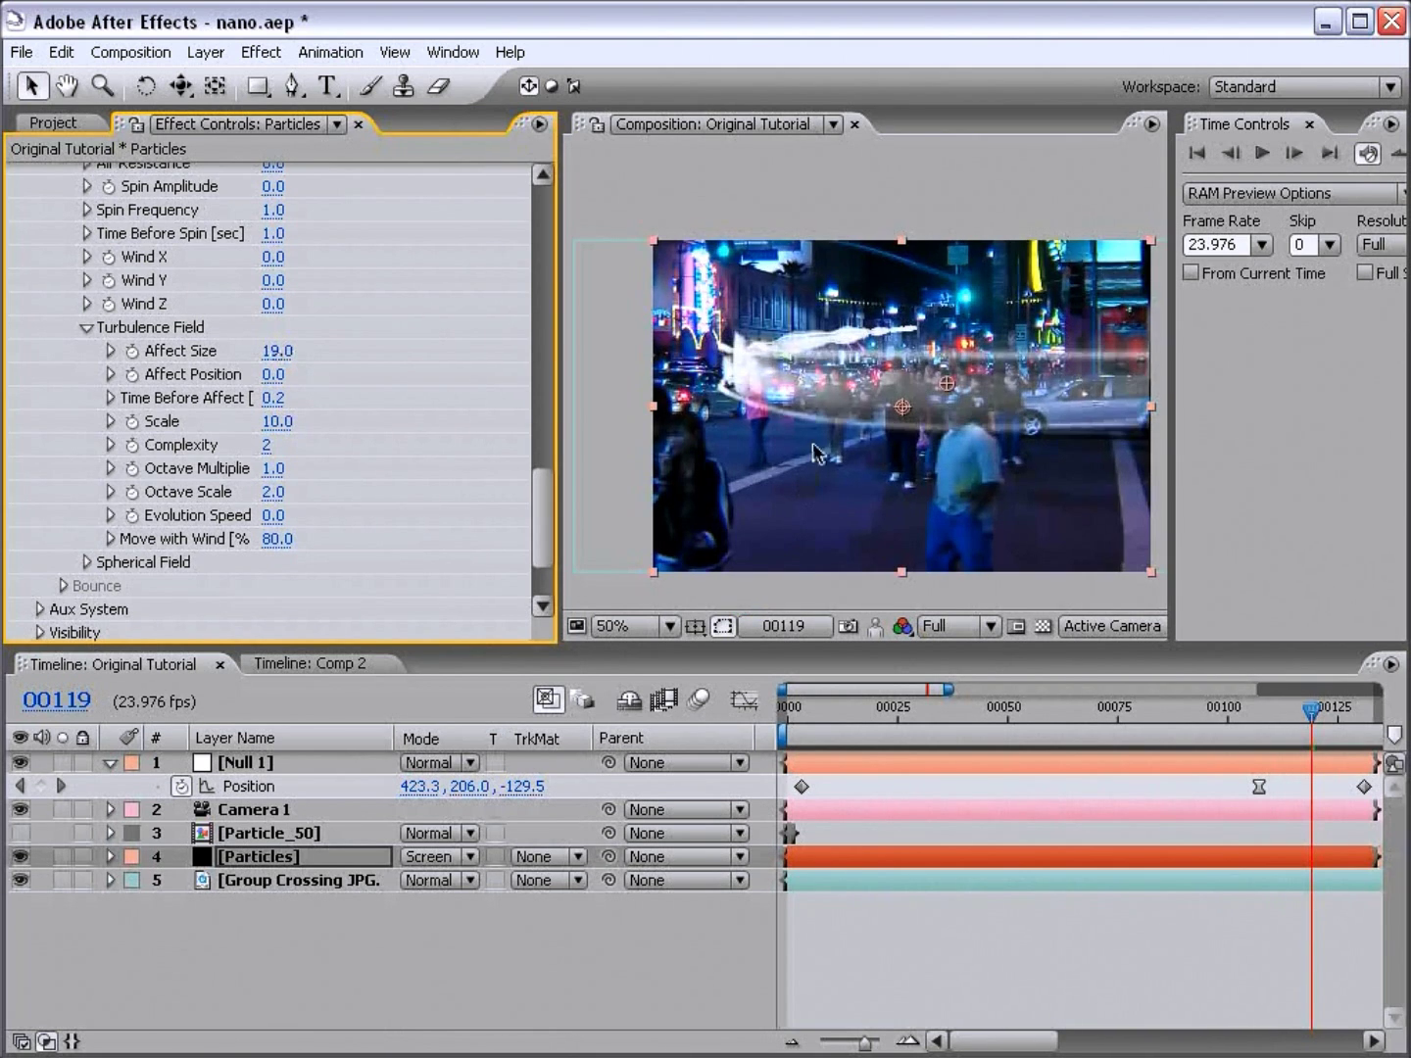
{"action": "scroll", "coordinate": [835, 392], "scroll_direction": "up", "scroll_amount": 2}
{"action": "left_click_drag", "start_coordinate": [833, 386], "coordinate": [835, 389]}
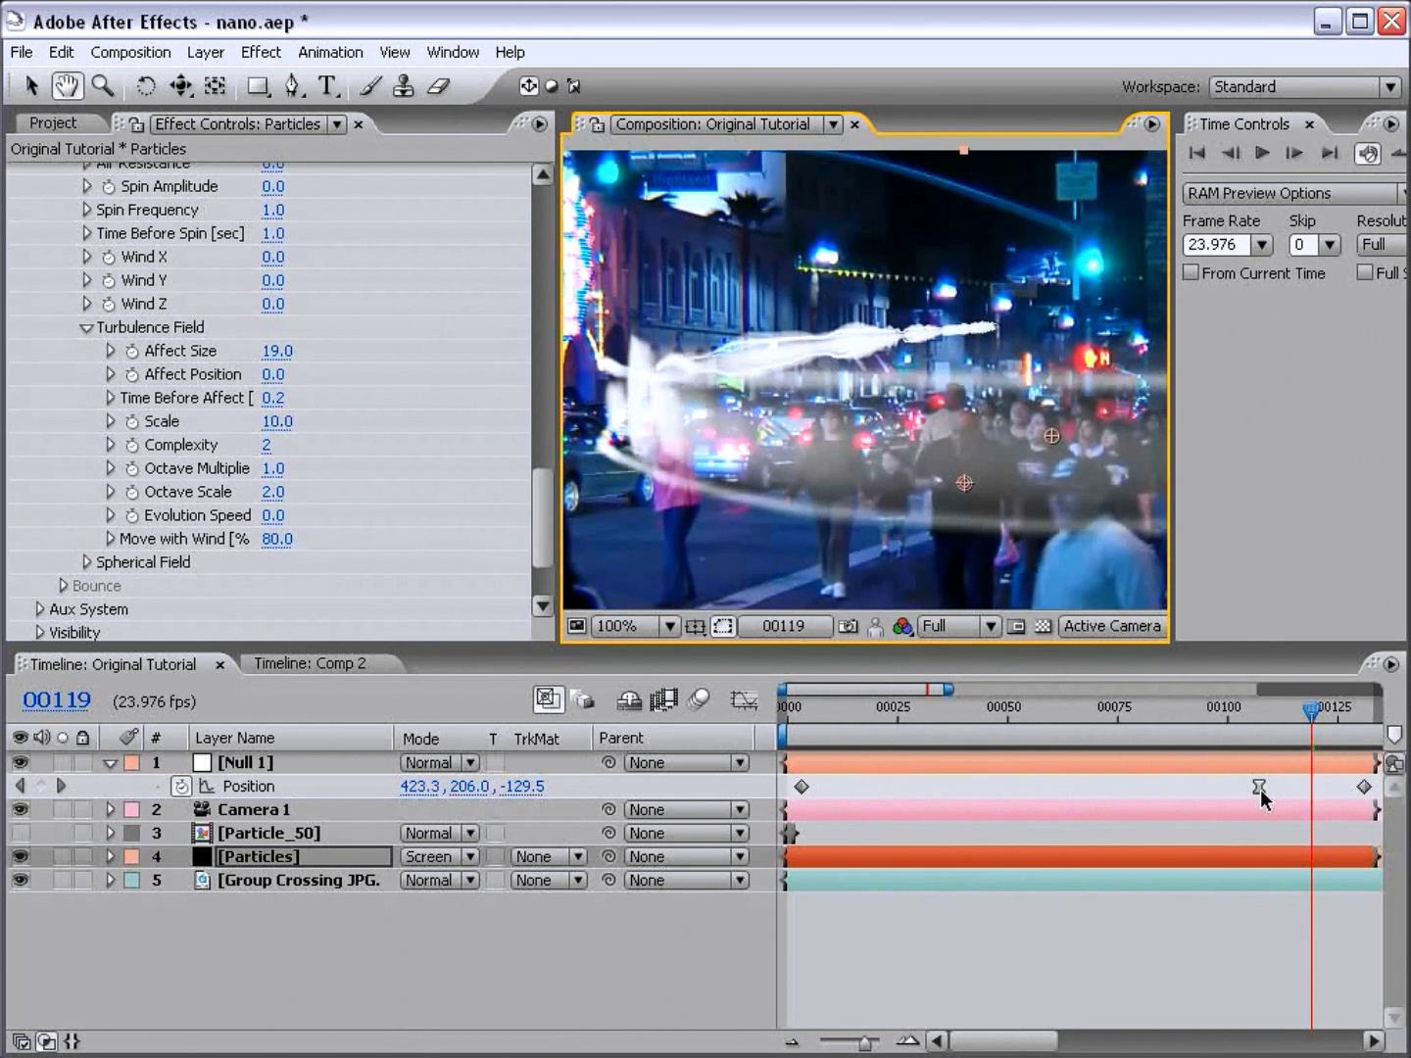
{"action": "left_click", "coordinate": [275, 350]}
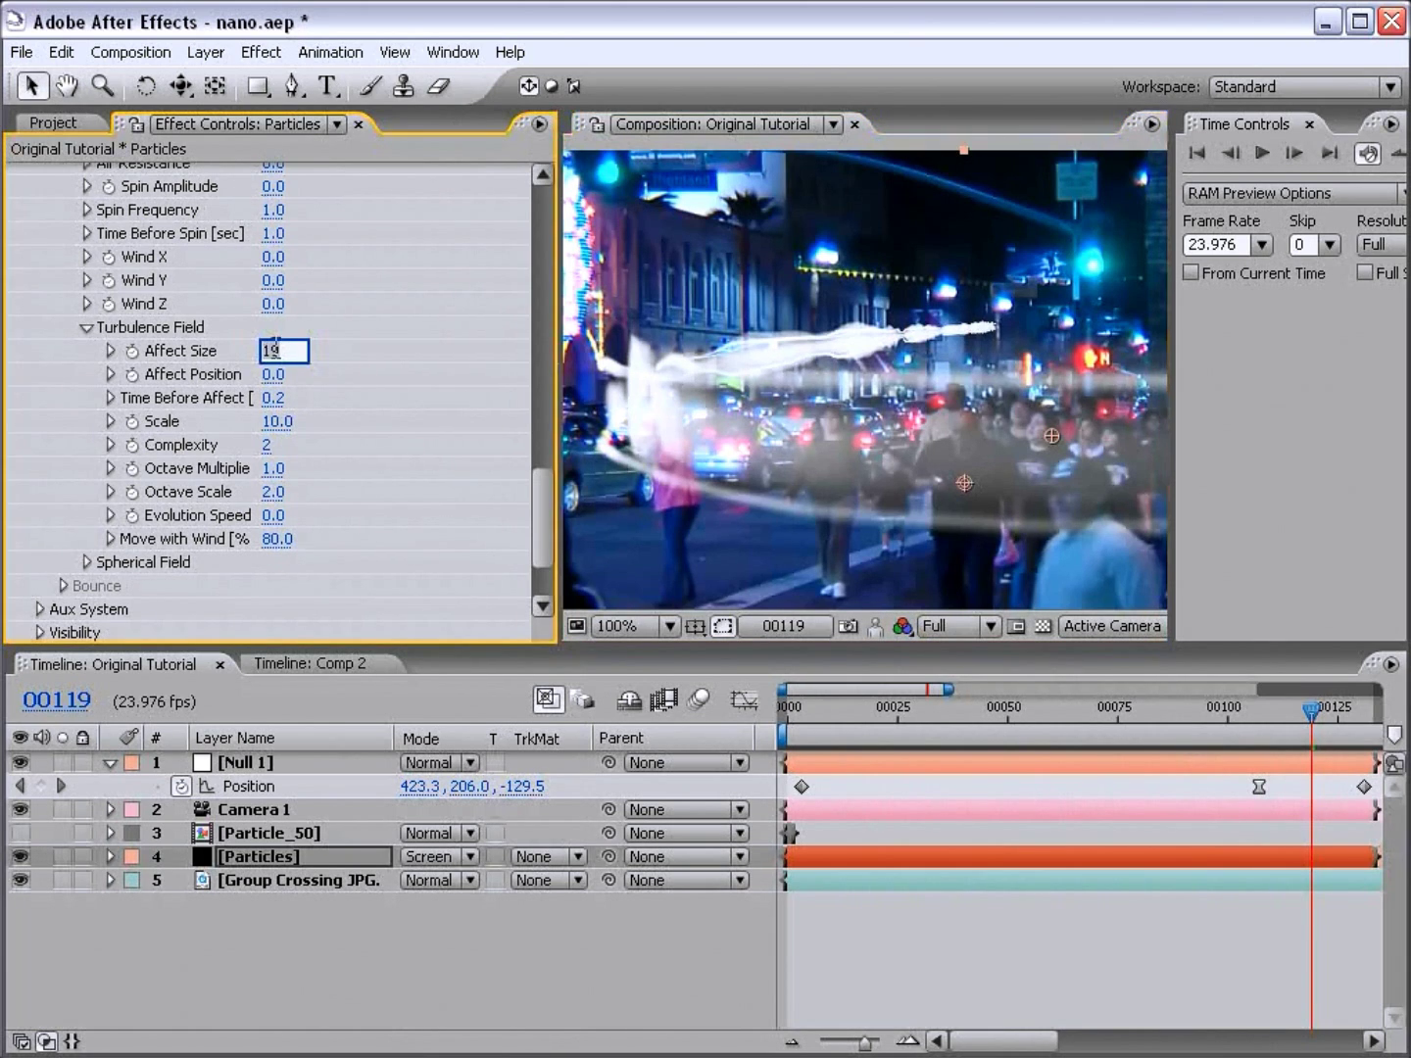
{"action": "type", "text": "0"}
{"action": "key", "text": "Return"}
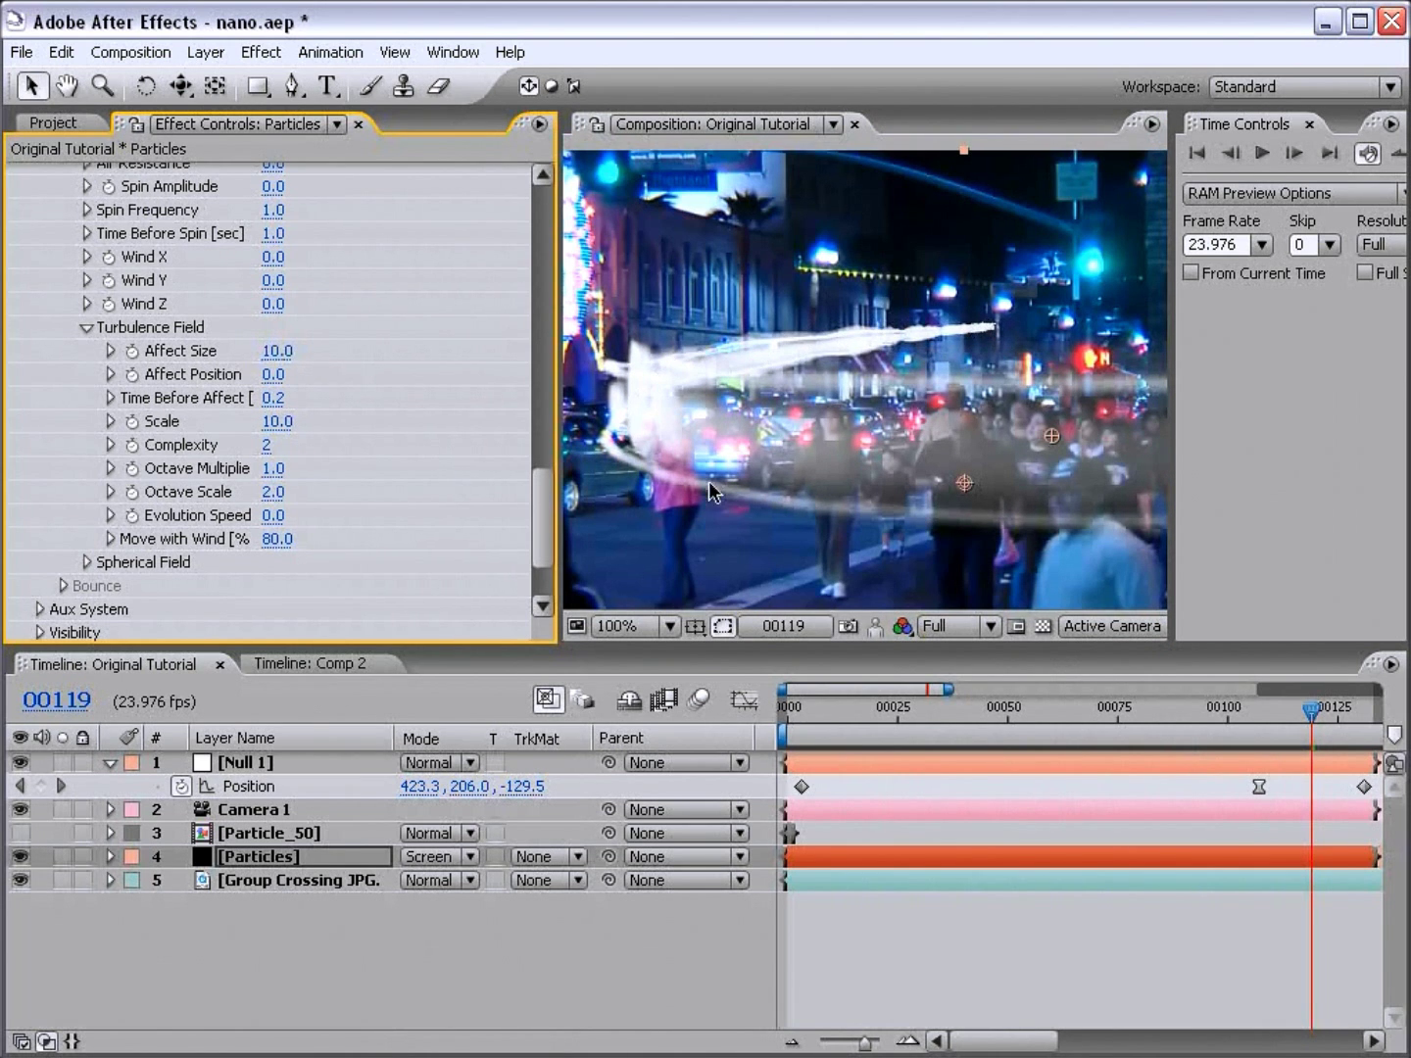
Step: Raise Turbulence Field Affect Position to 18 and preview the animation from frame 00096
{"action": "key", "text": "grave"}
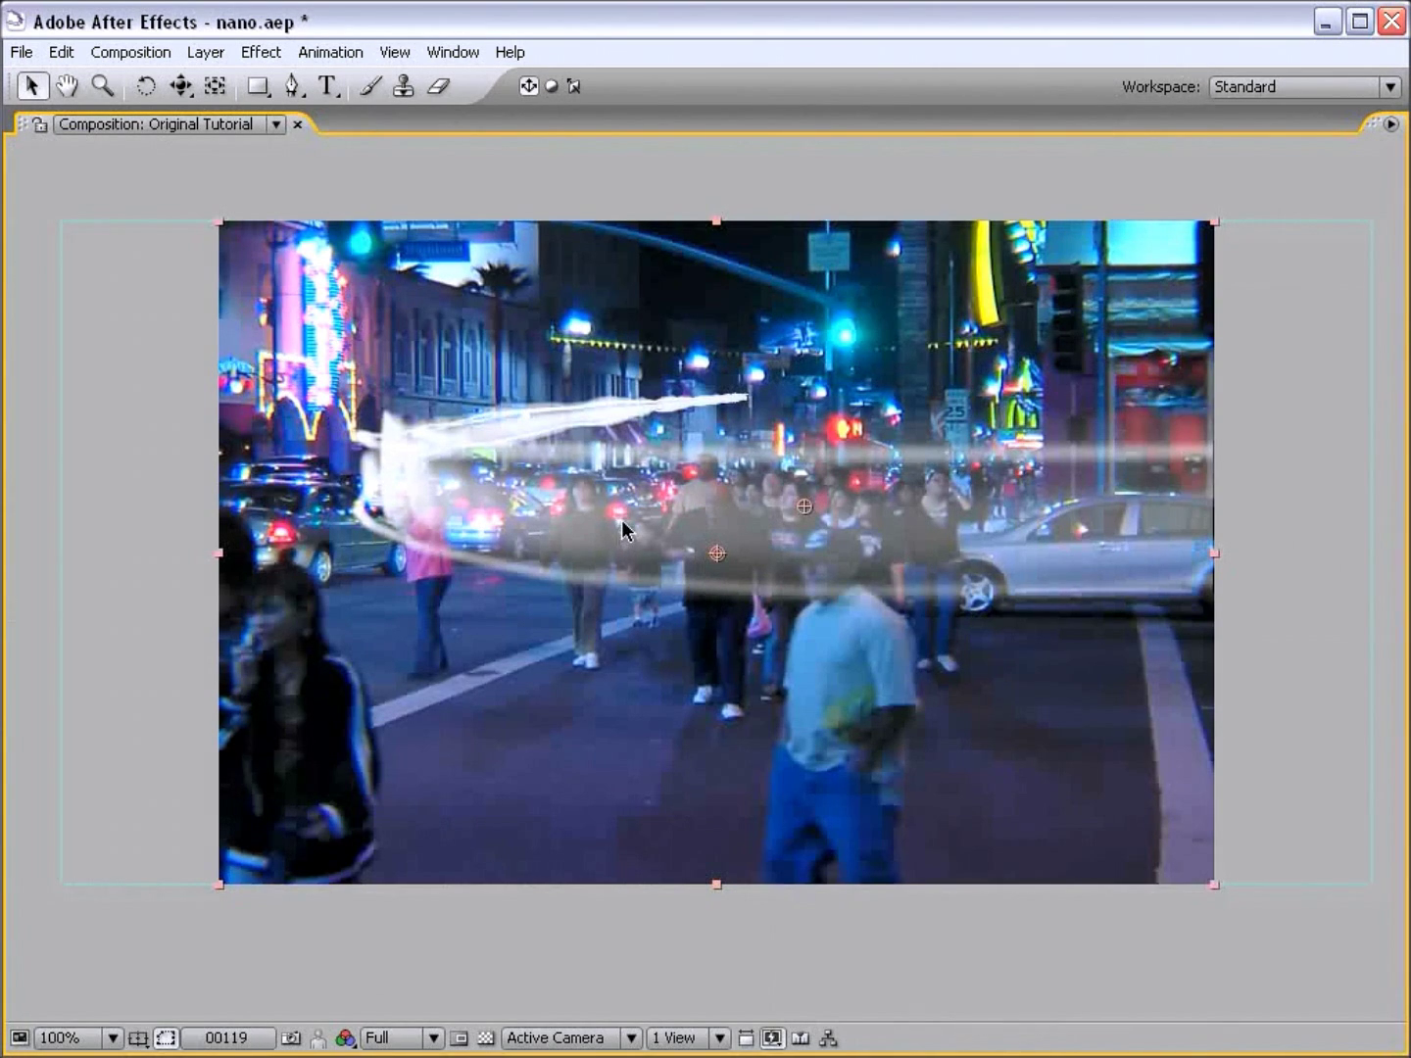
{"action": "key", "text": "grave"}
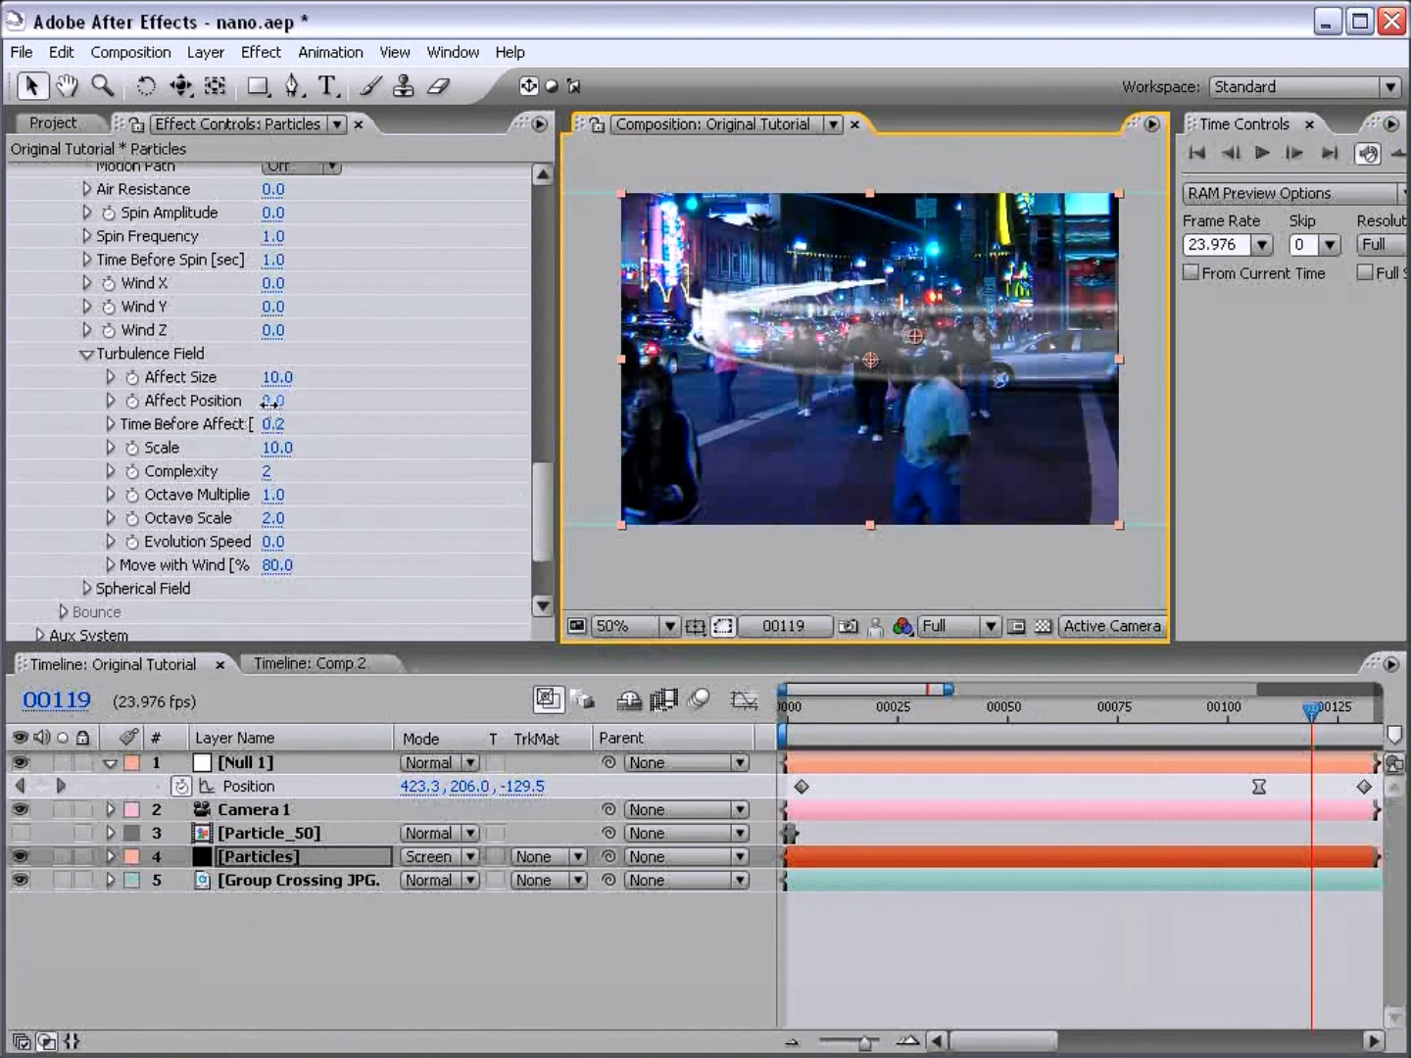
{"action": "left_click_drag", "start_coordinate": [277, 402], "coordinate": [284, 401]}
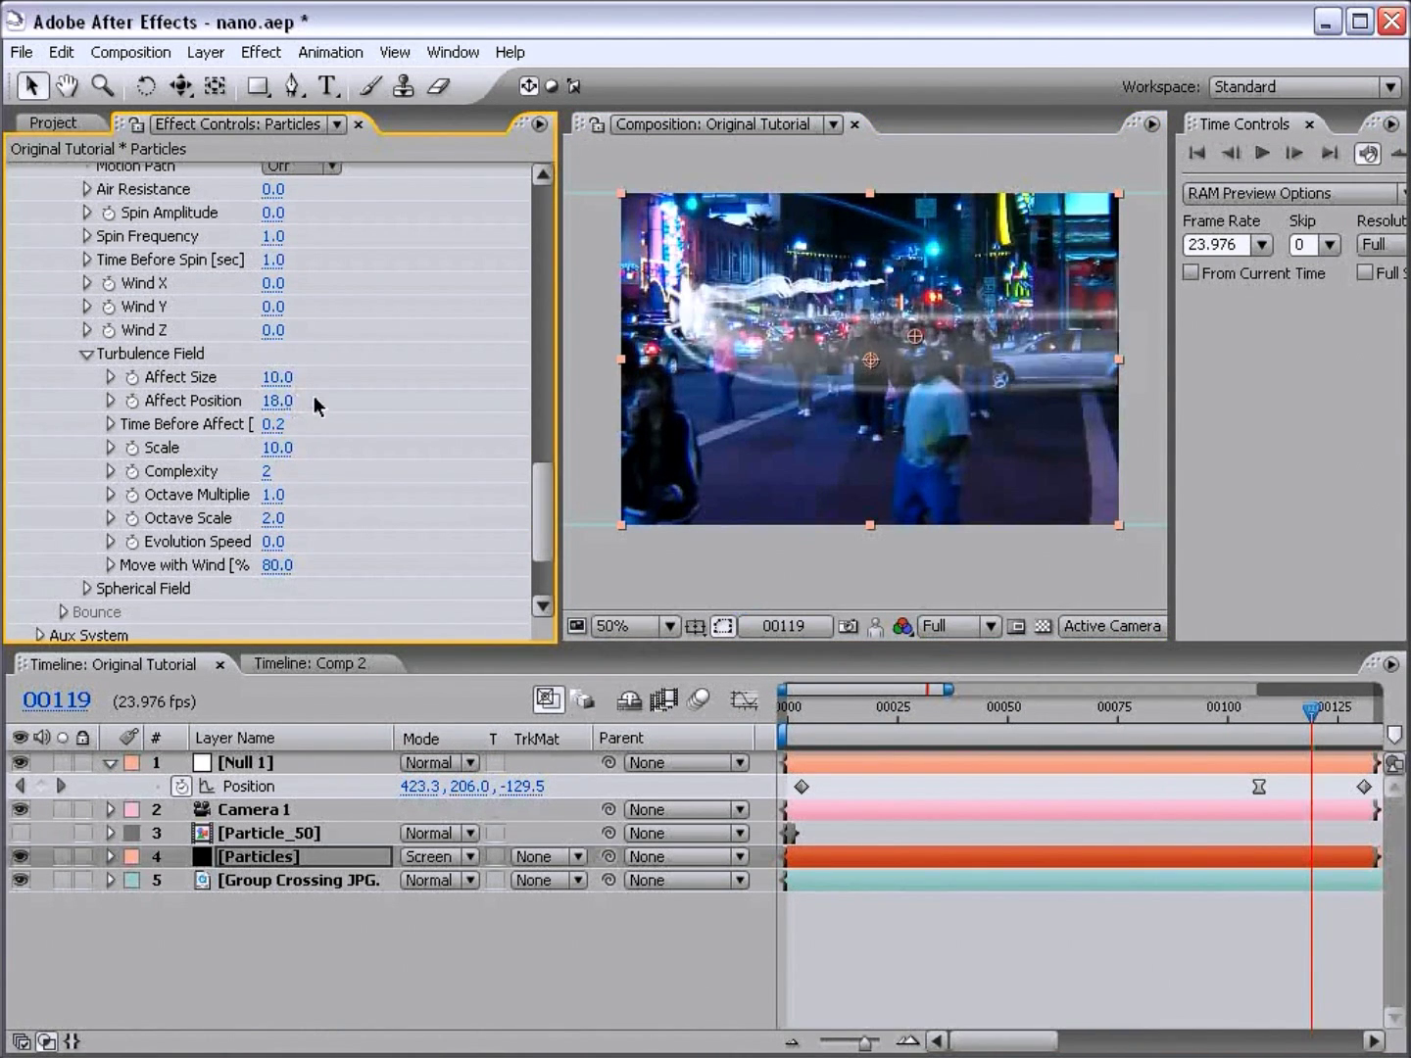
{"action": "key", "text": "grave"}
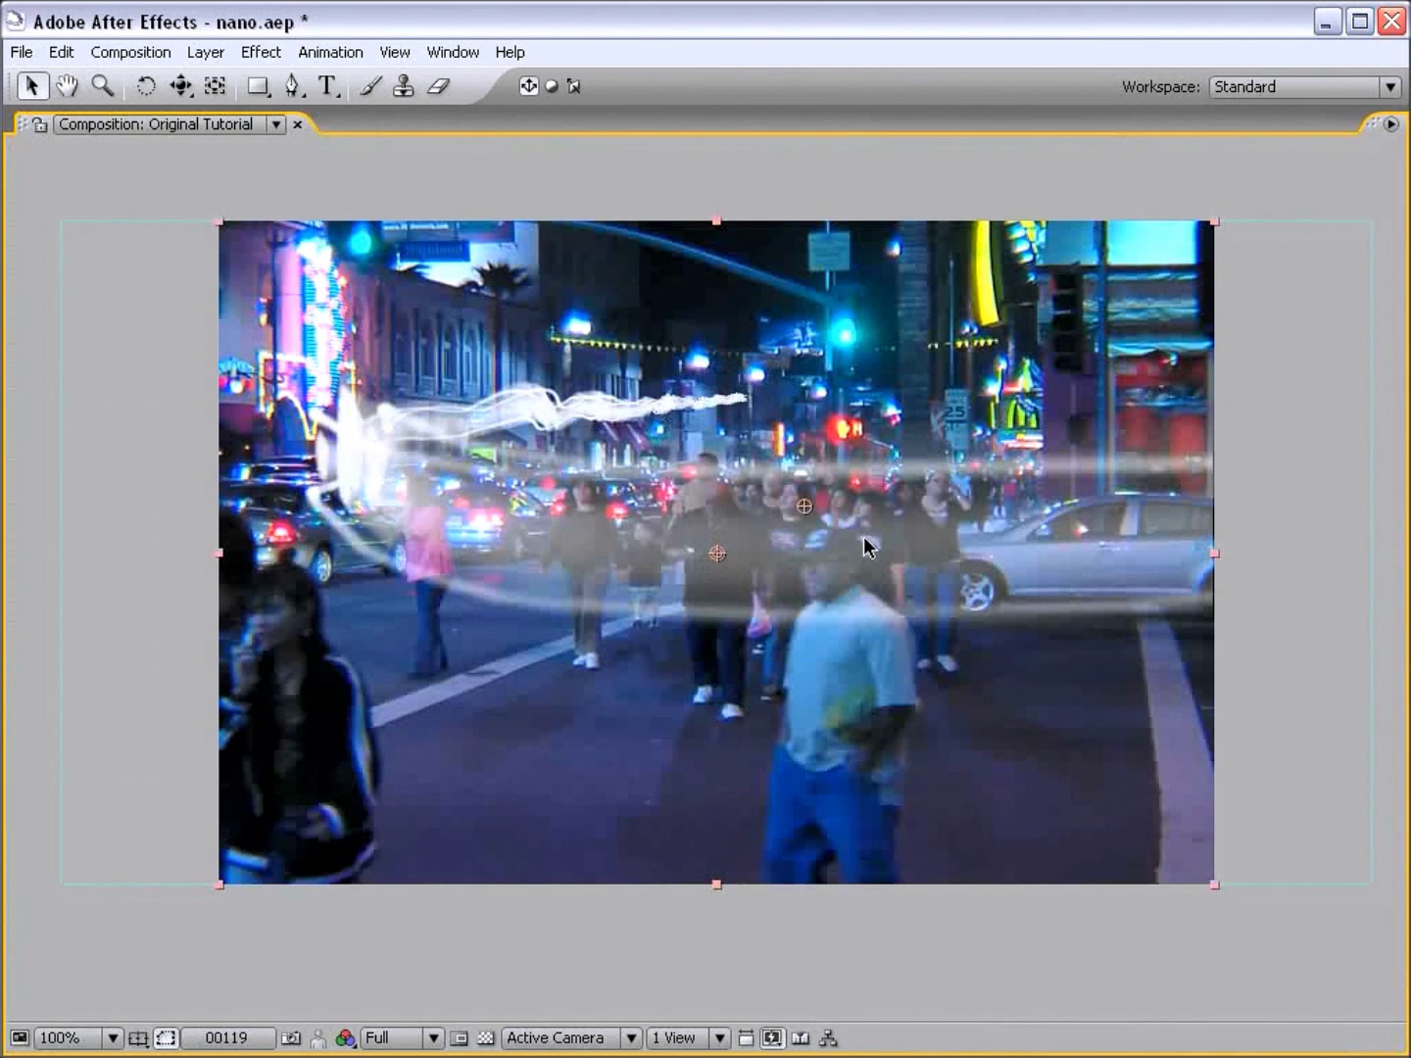
{"action": "key", "text": "grave"}
{"action": "left_click", "coordinate": [1211, 717]}
{"action": "key", "text": "KP_0"}
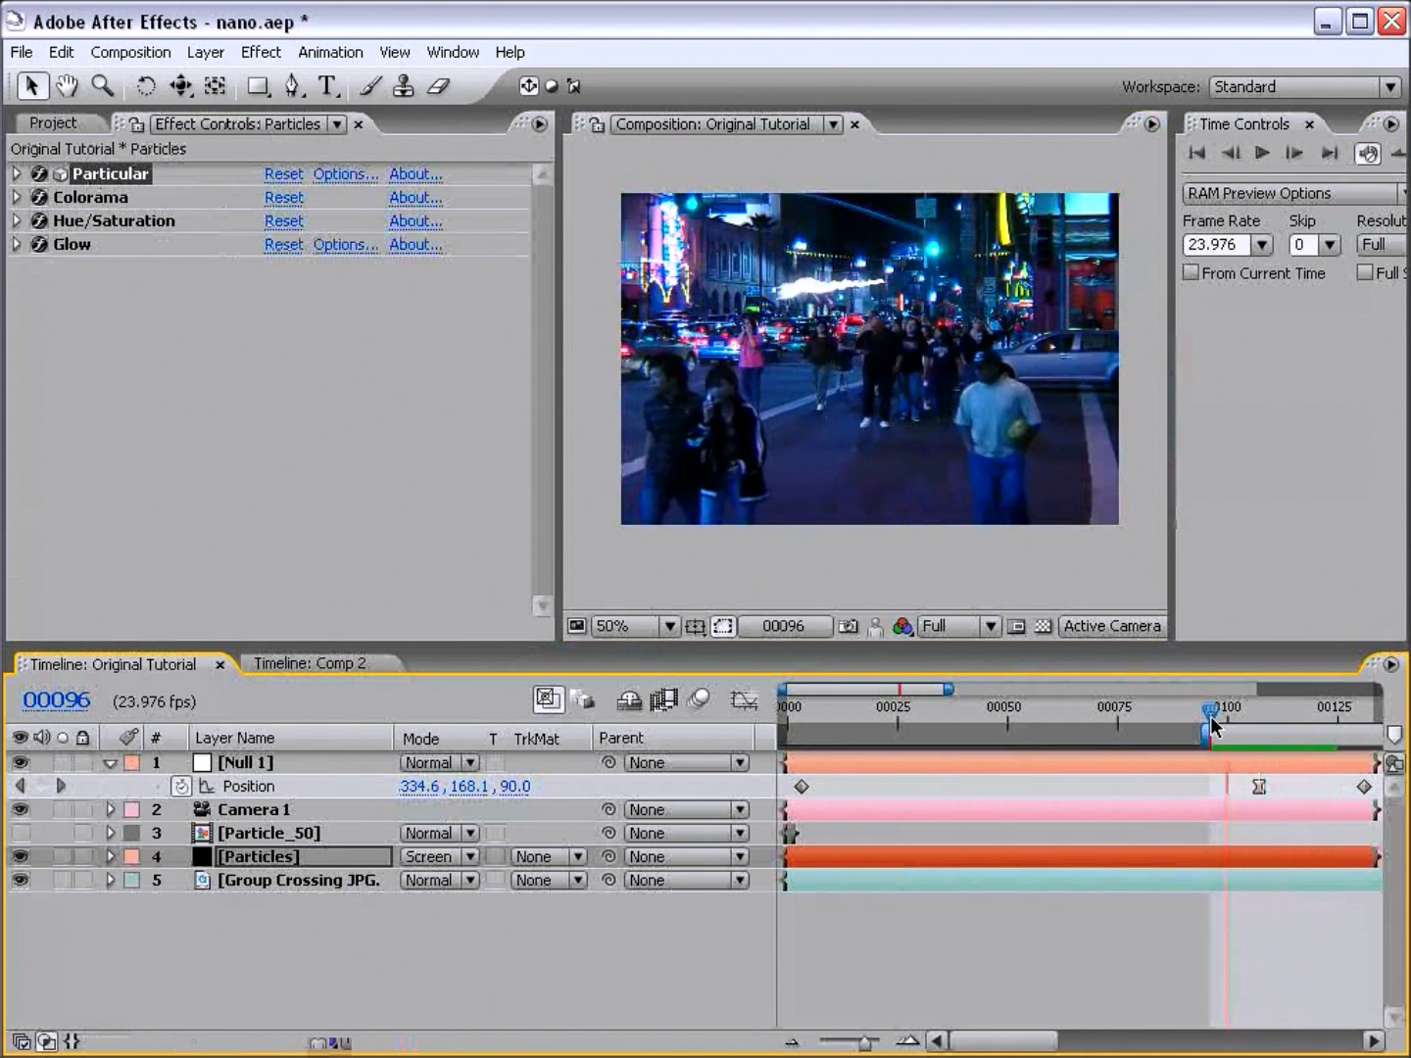
Step: Move Null 1's last Position keyframe back to about frame 00098 and end the work area earlier
{"action": "left_click", "coordinate": [848, 252]}
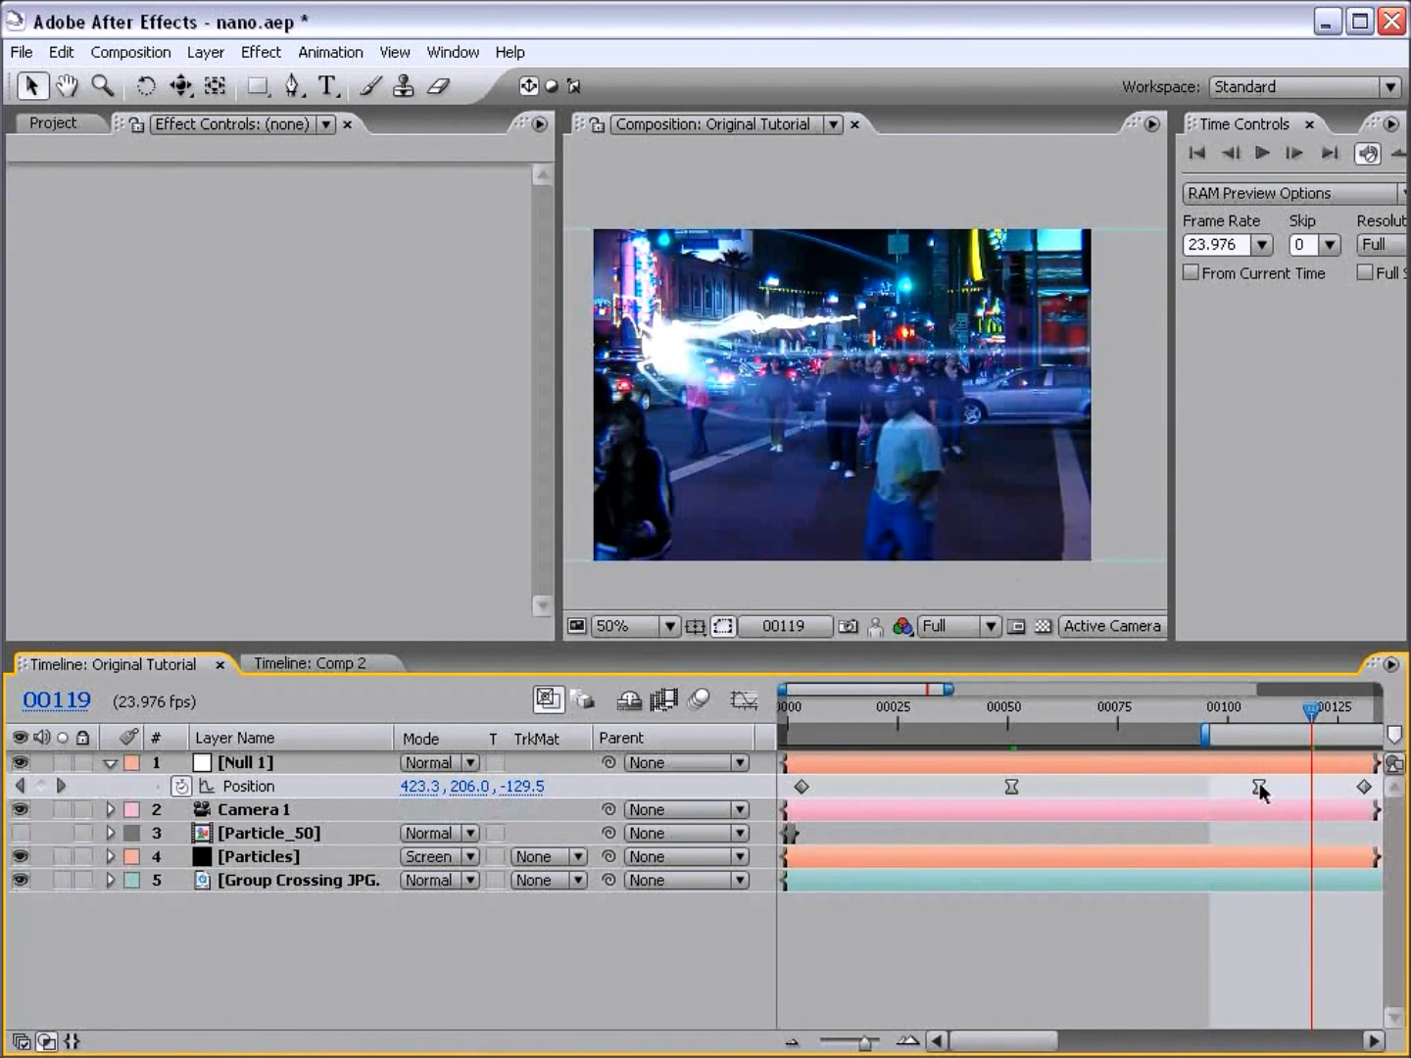
{"action": "left_click_drag", "start_coordinate": [1259, 787], "coordinate": [1218, 787]}
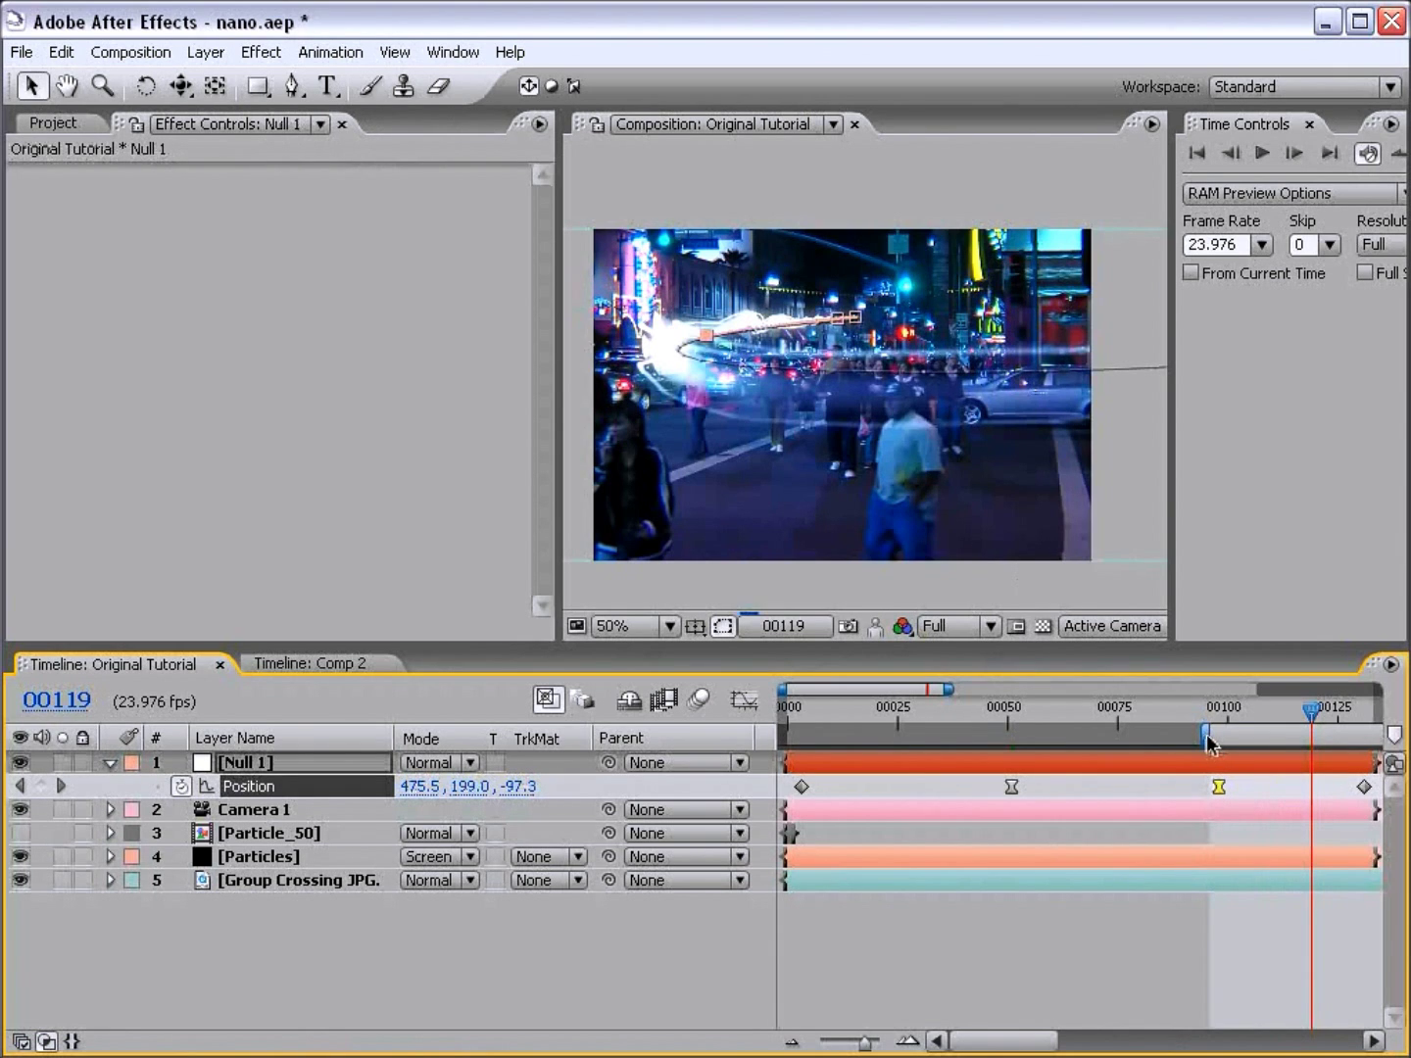
{"action": "left_click_drag", "start_coordinate": [1205, 735], "coordinate": [1080, 736]}
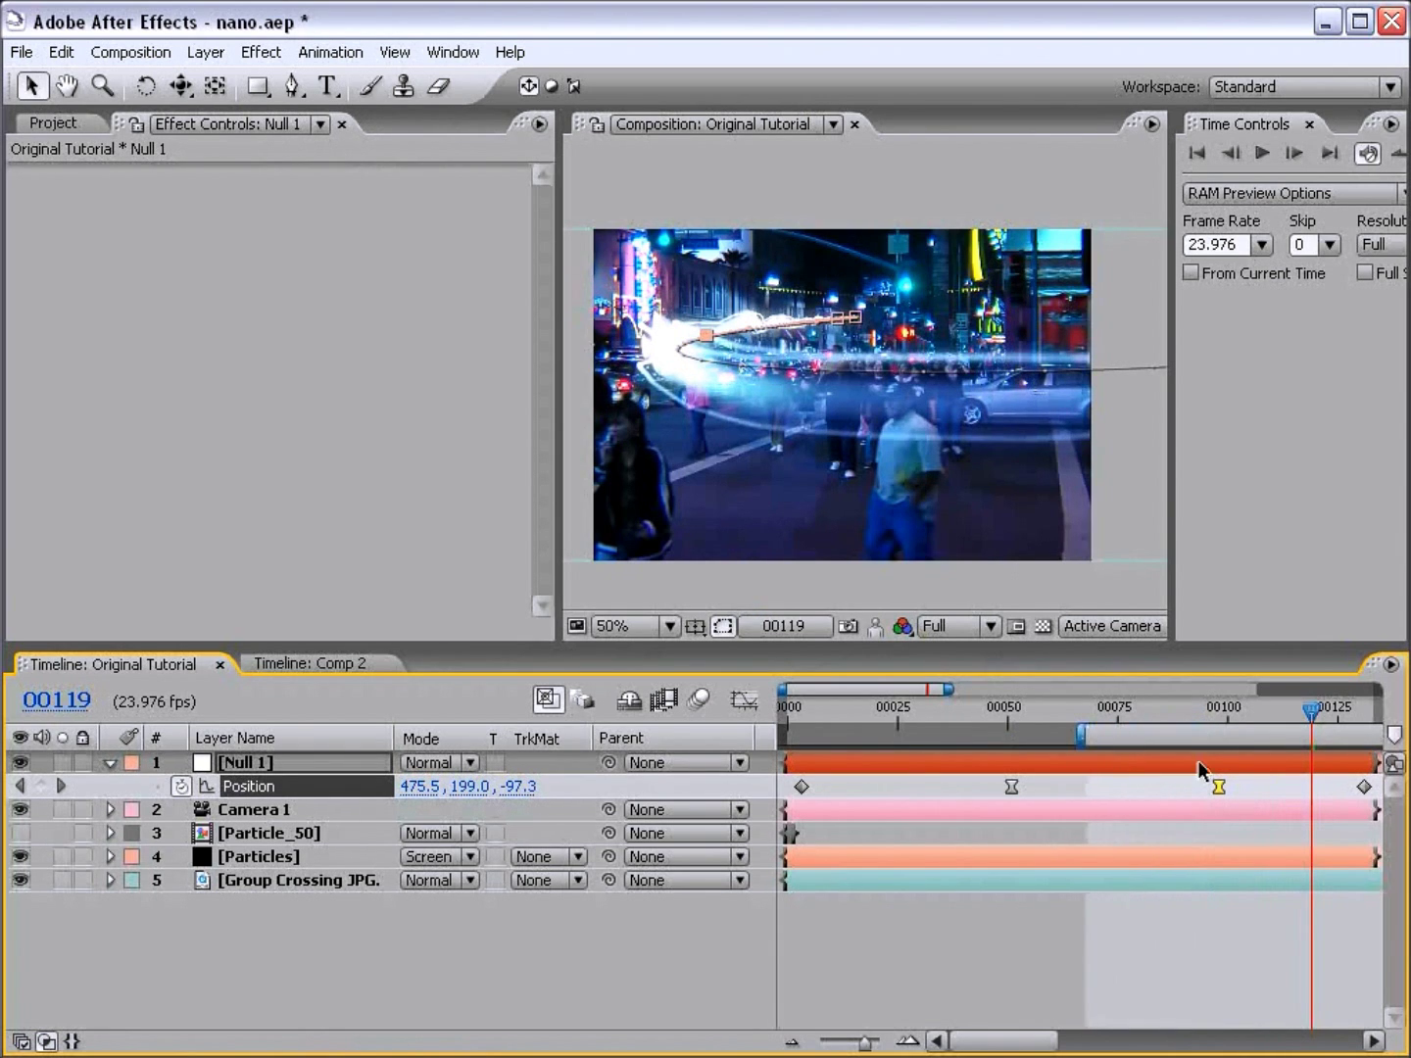
{"action": "left_click_drag", "start_coordinate": [1220, 790], "coordinate": [1206, 790]}
{"action": "left_click", "coordinate": [1203, 923]}
{"action": "key", "text": "grave"}
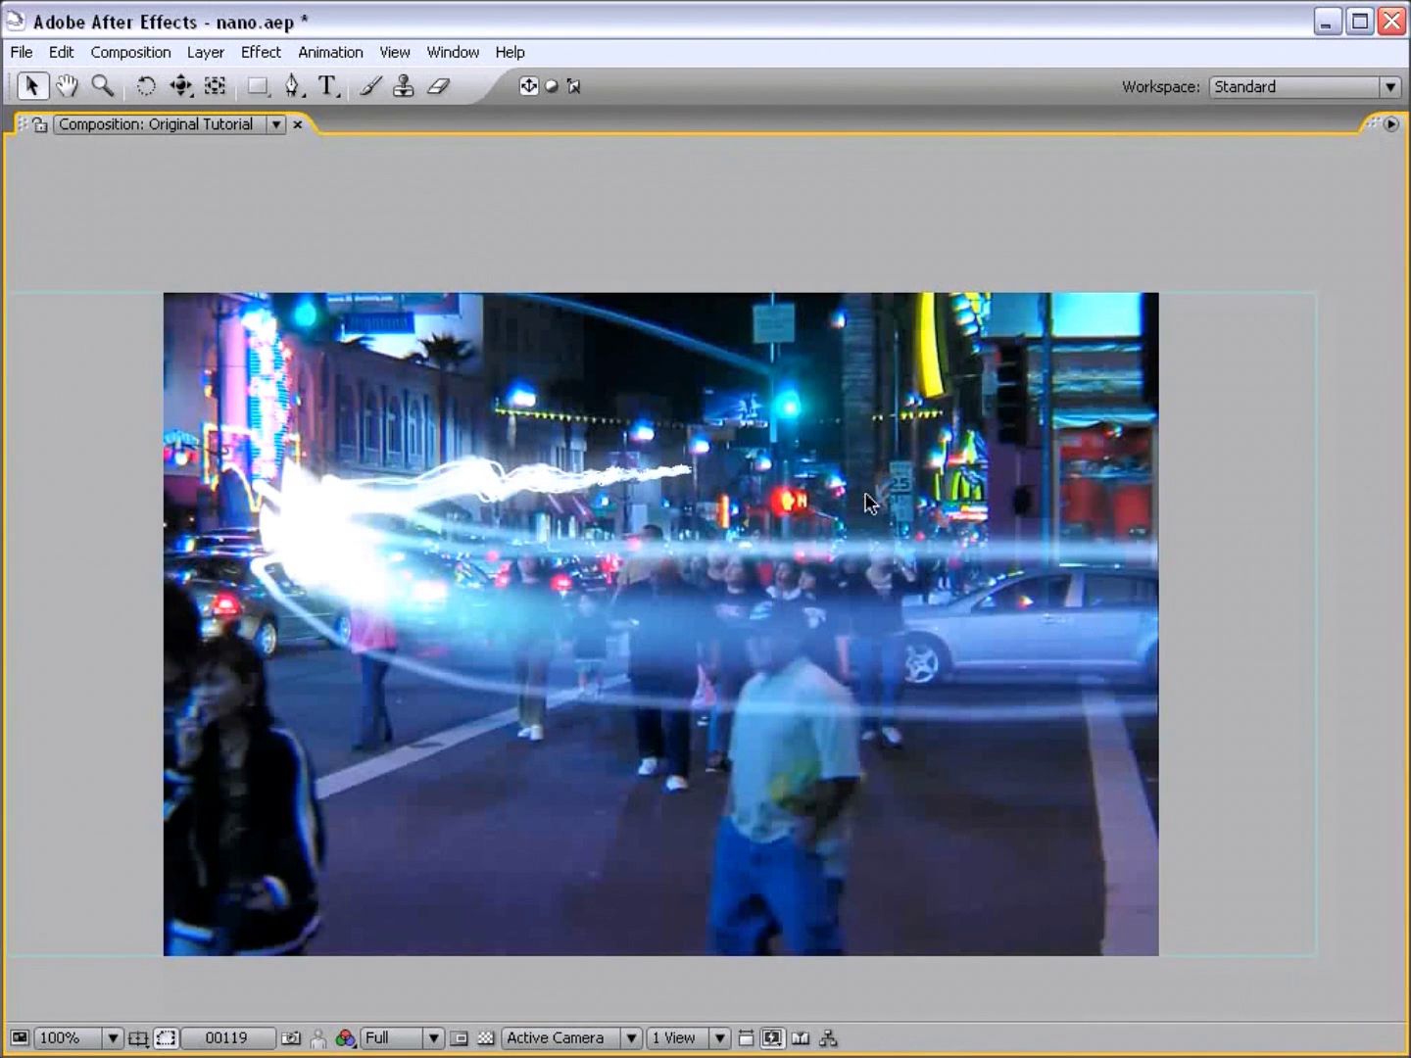
{"action": "key", "text": "grave"}
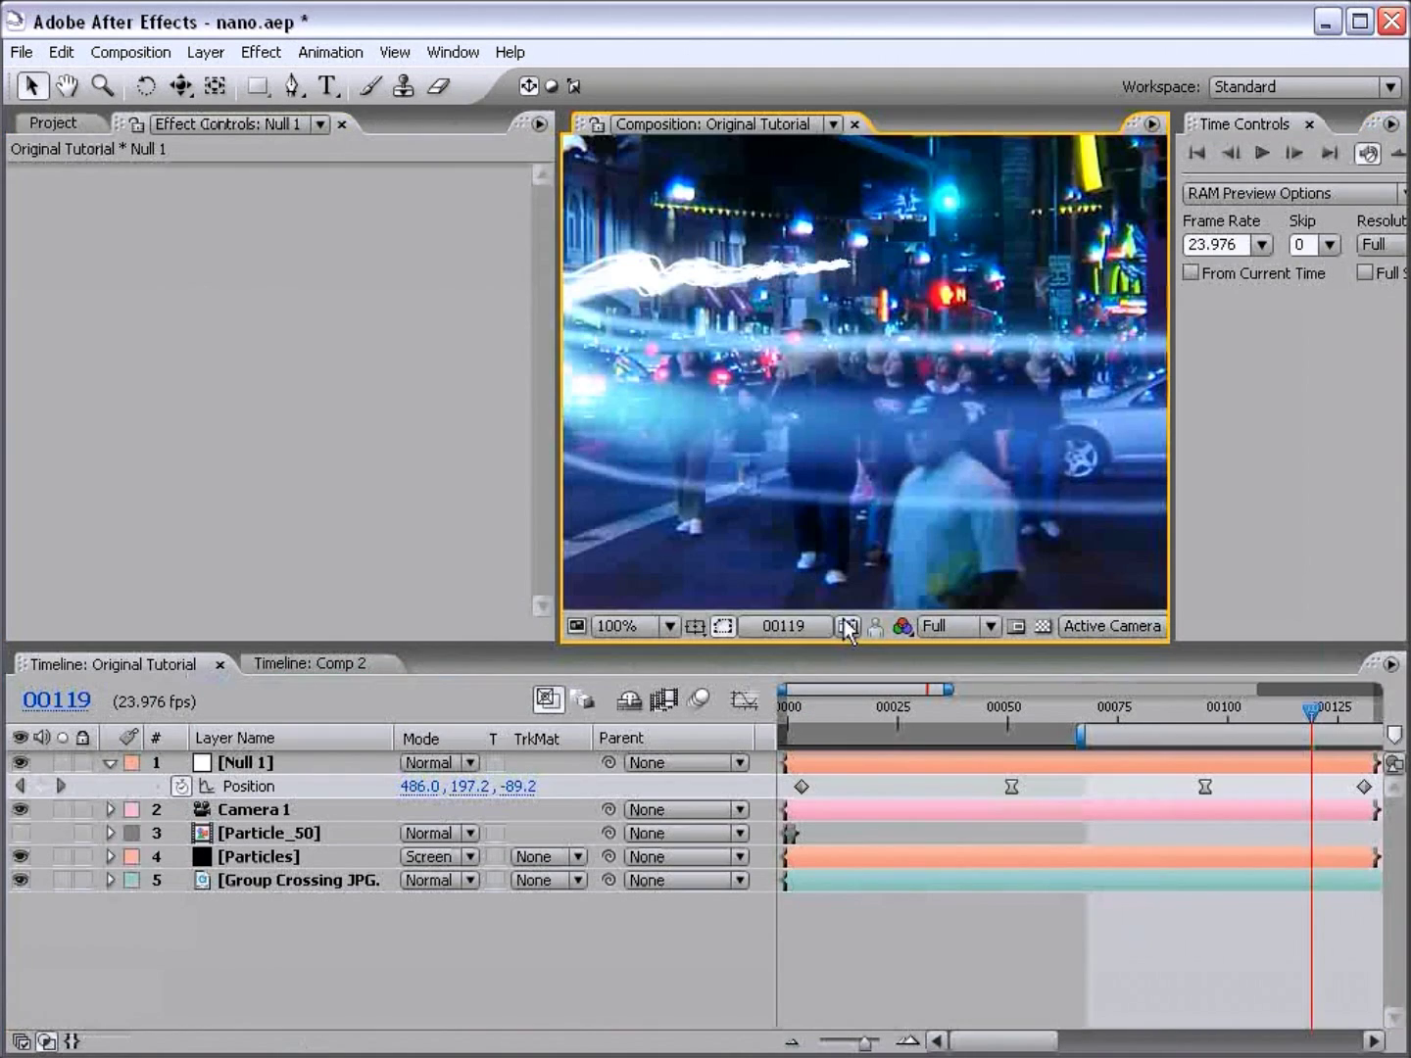
{"action": "key", "text": "comma"}
{"action": "left_click_drag", "start_coordinate": [823, 411], "coordinate": [825, 427]}
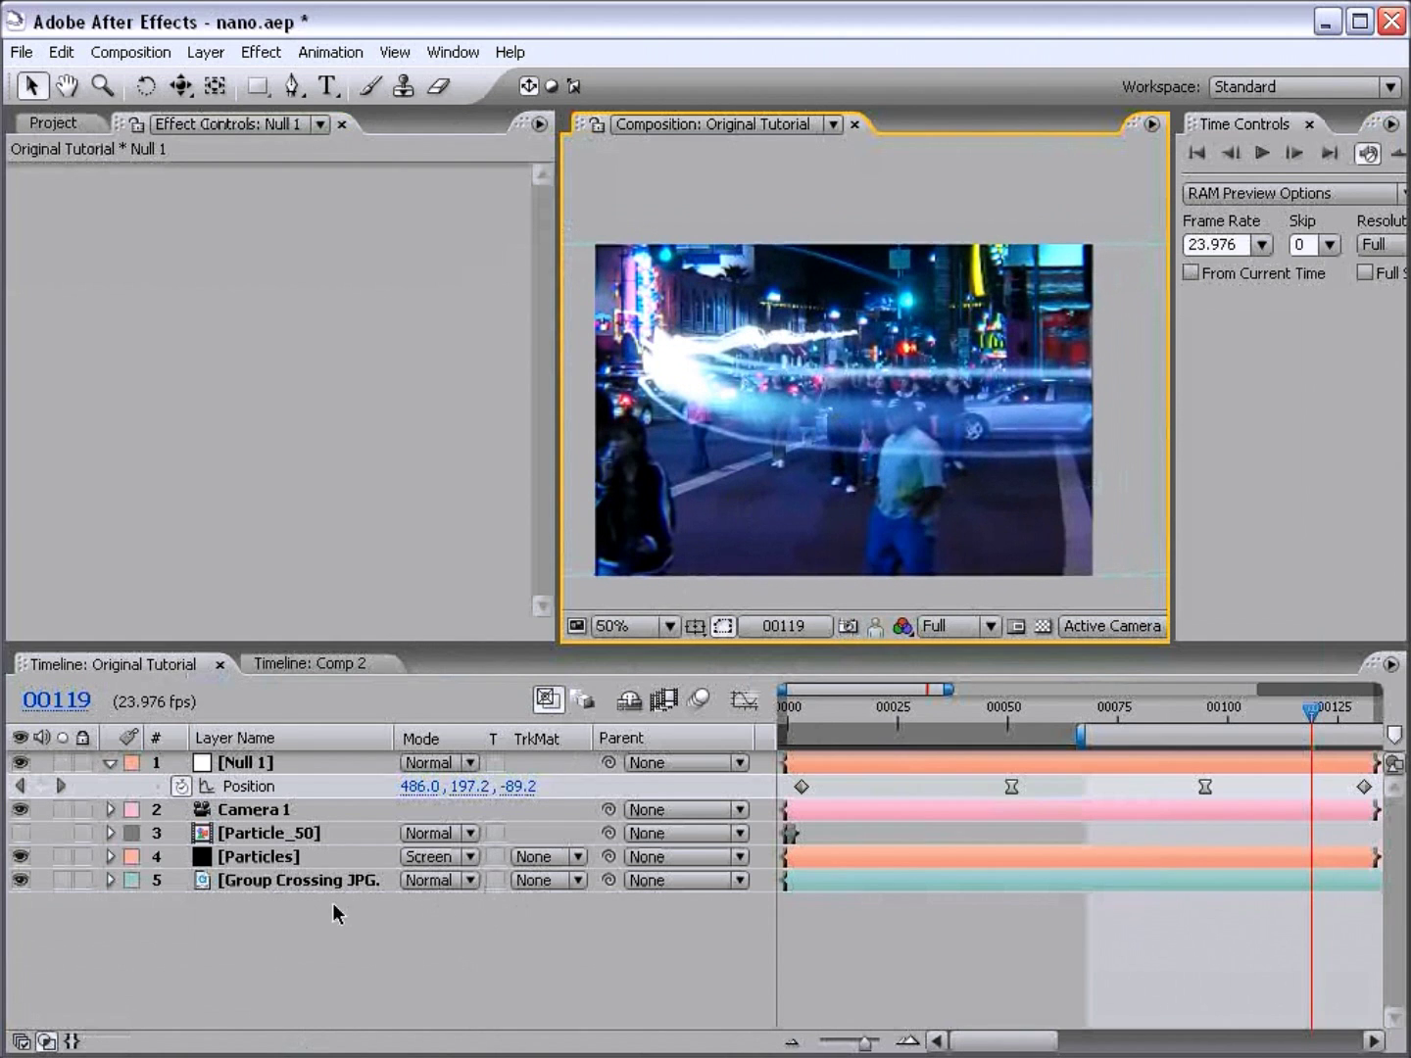
Step: Apply Levels to the Group Crossing footage with Input Black 35 and Input White 243
{"action": "left_click", "coordinate": [287, 885]}
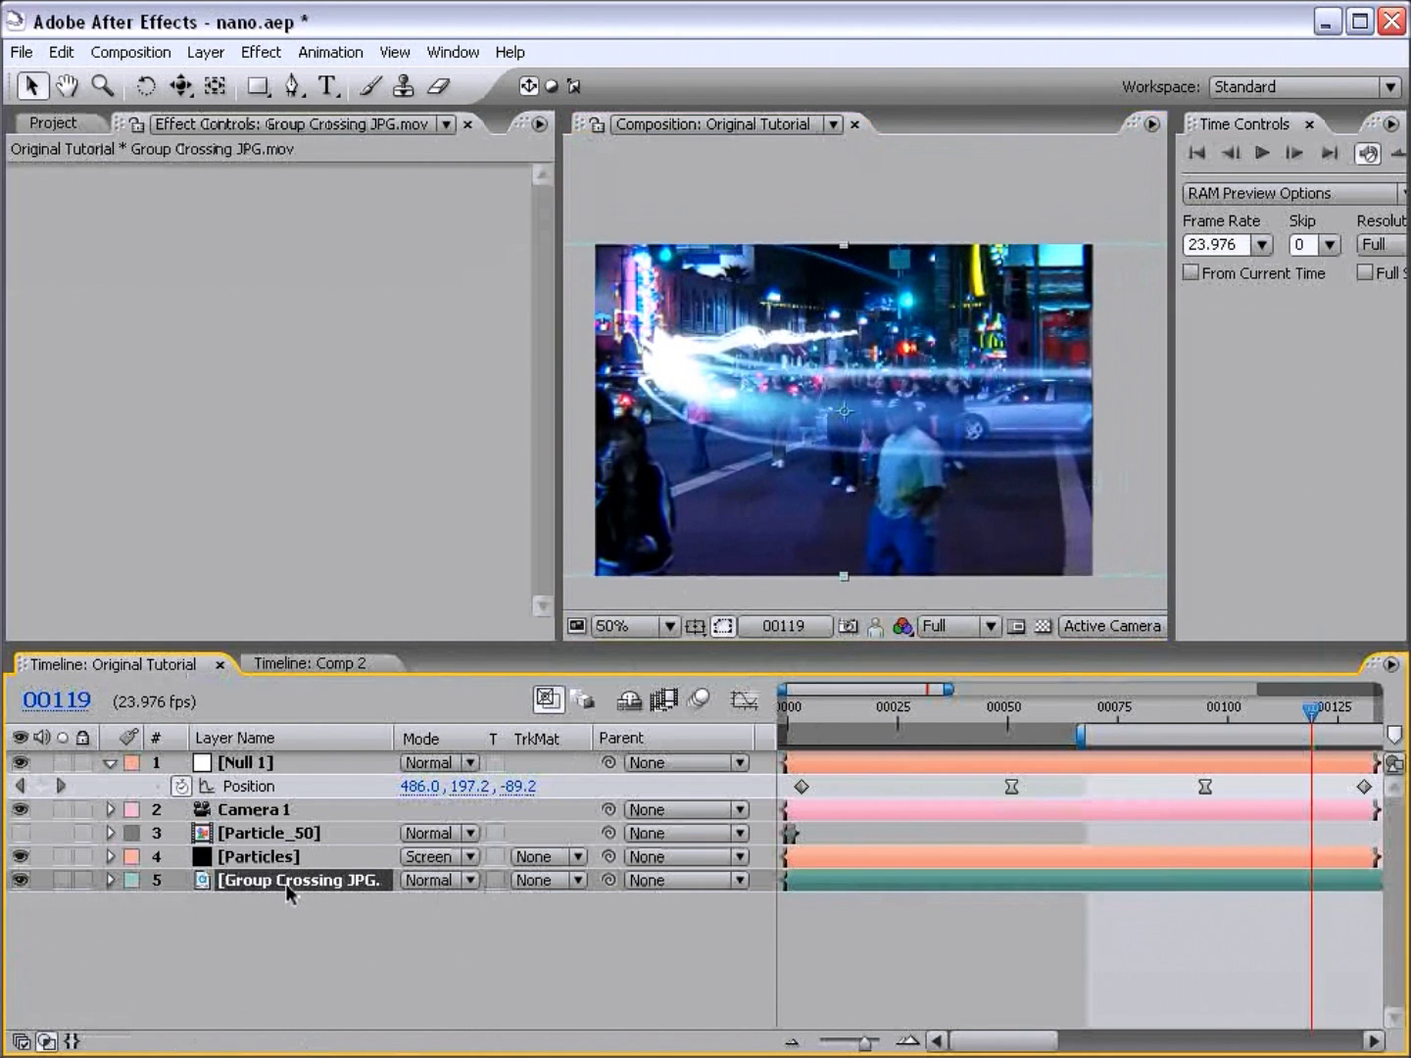
{"action": "left_click", "coordinate": [260, 52]}
{"action": "mouse_move", "coordinate": [314, 280]}
{"action": "left_click", "coordinate": [627, 727]}
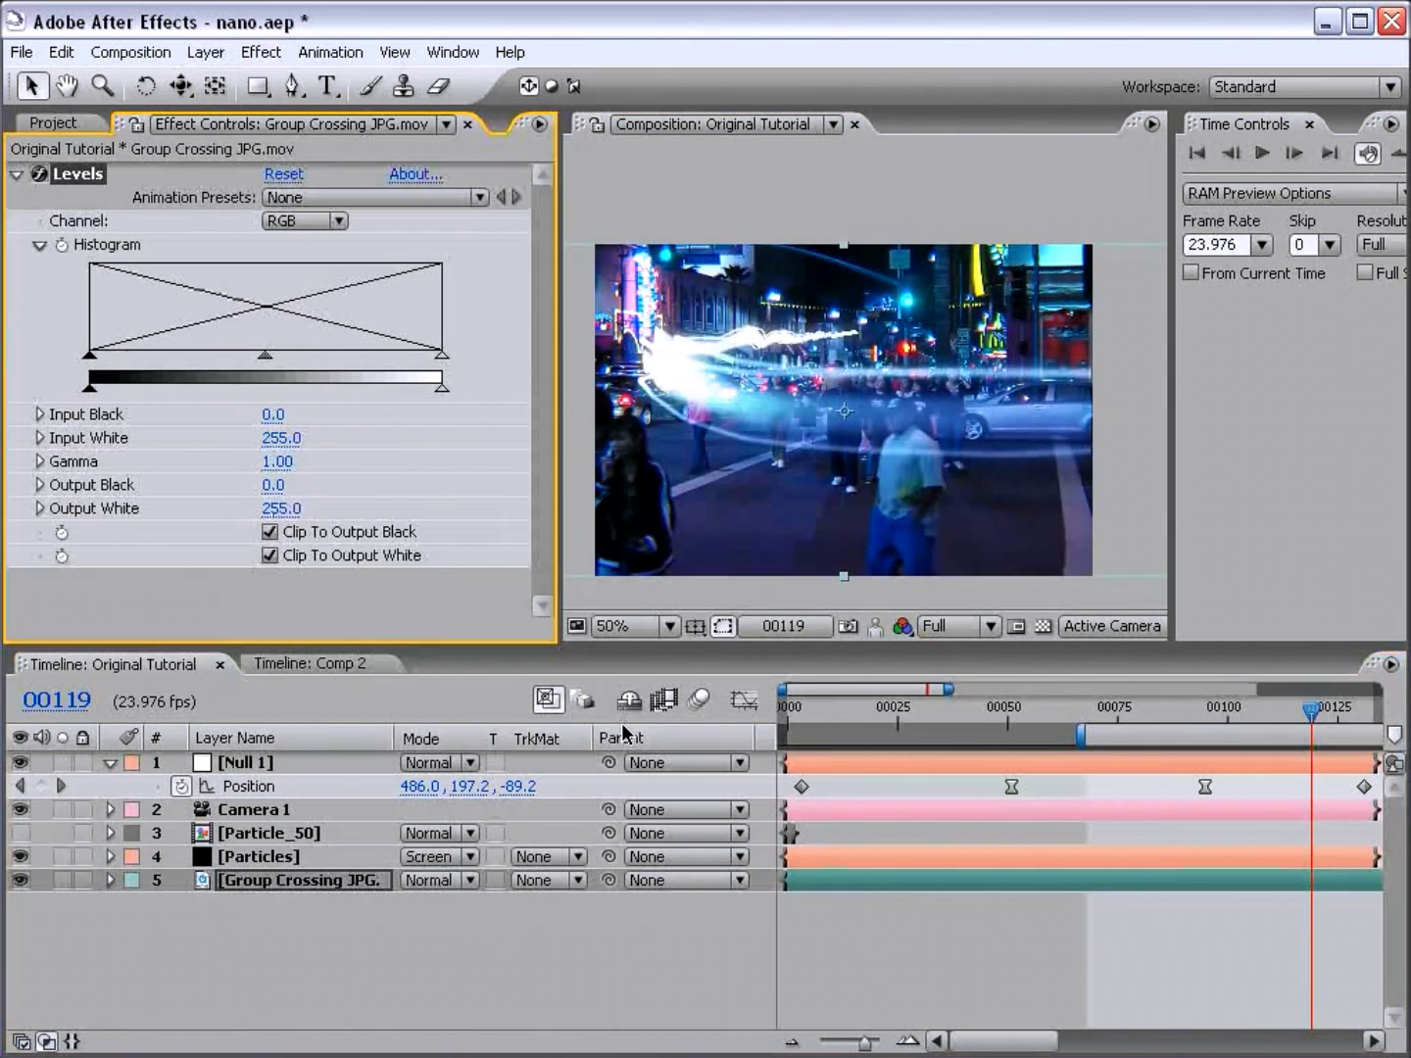
{"action": "left_click_drag", "start_coordinate": [91, 357], "coordinate": [137, 361]}
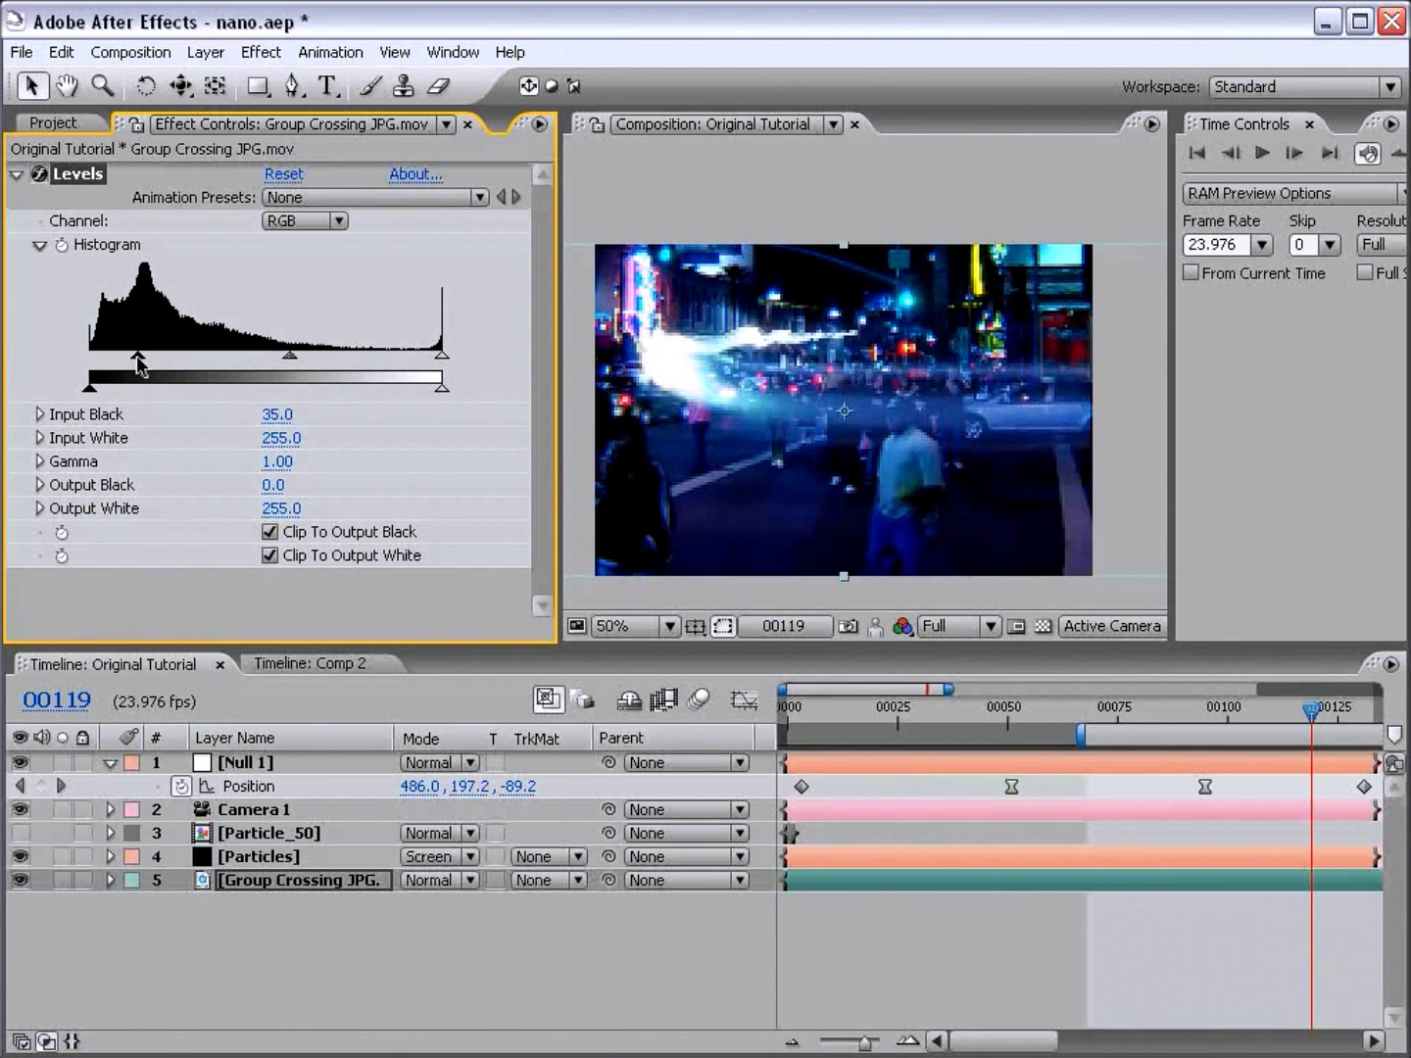
{"action": "left_click_drag", "start_coordinate": [443, 357], "coordinate": [427, 360]}
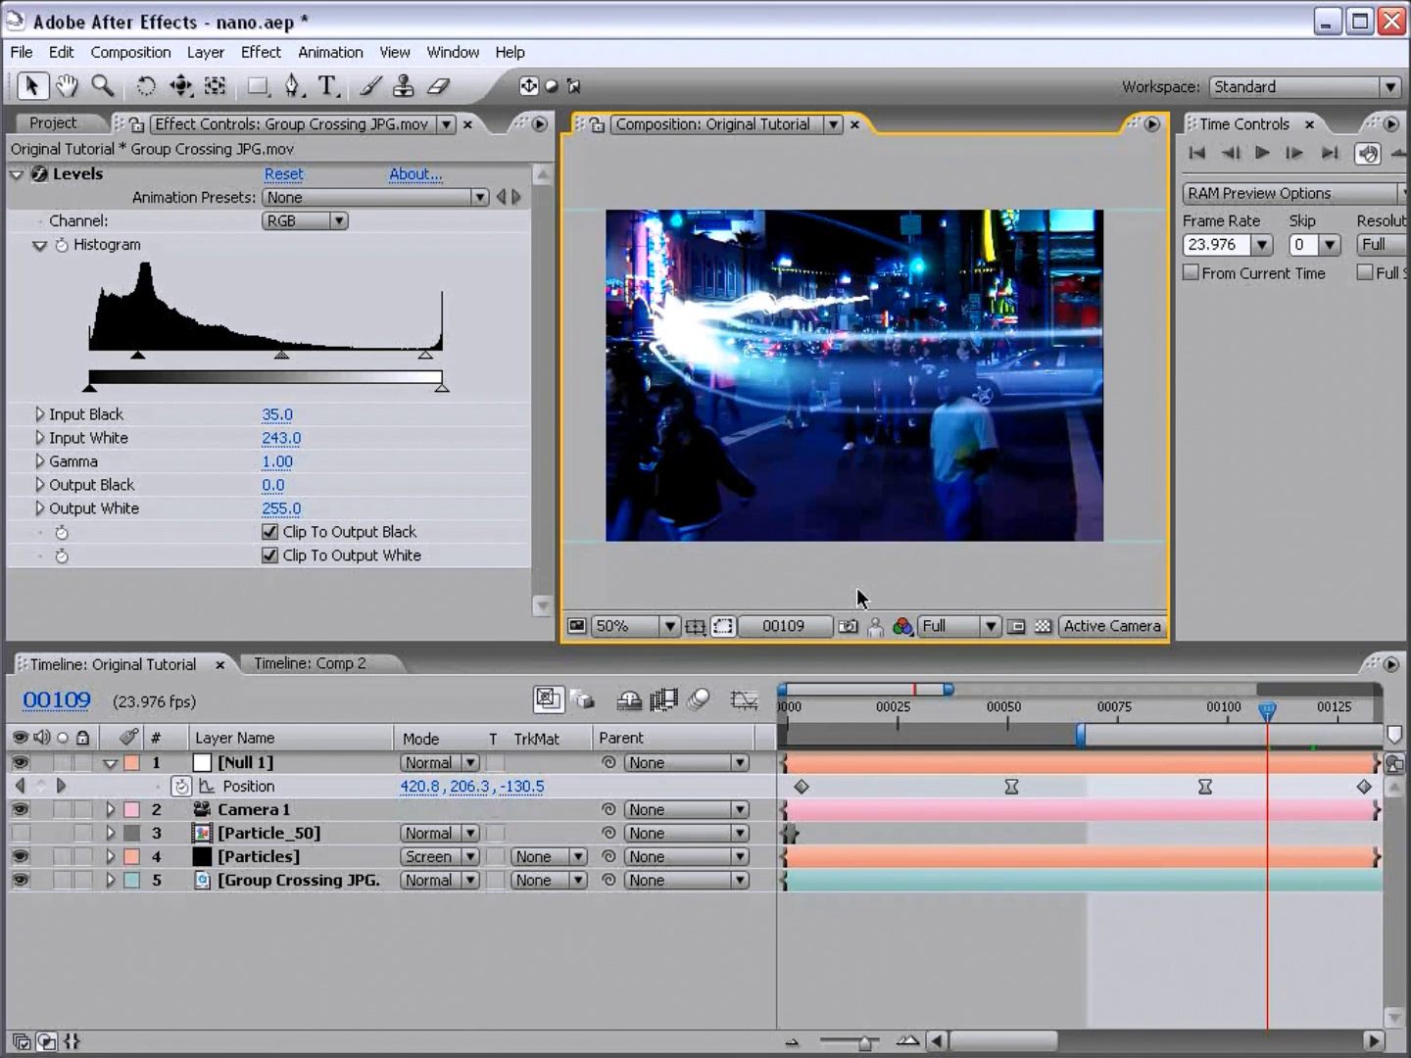
{"action": "left_click_drag", "start_coordinate": [1162, 709], "coordinate": [1267, 715]}
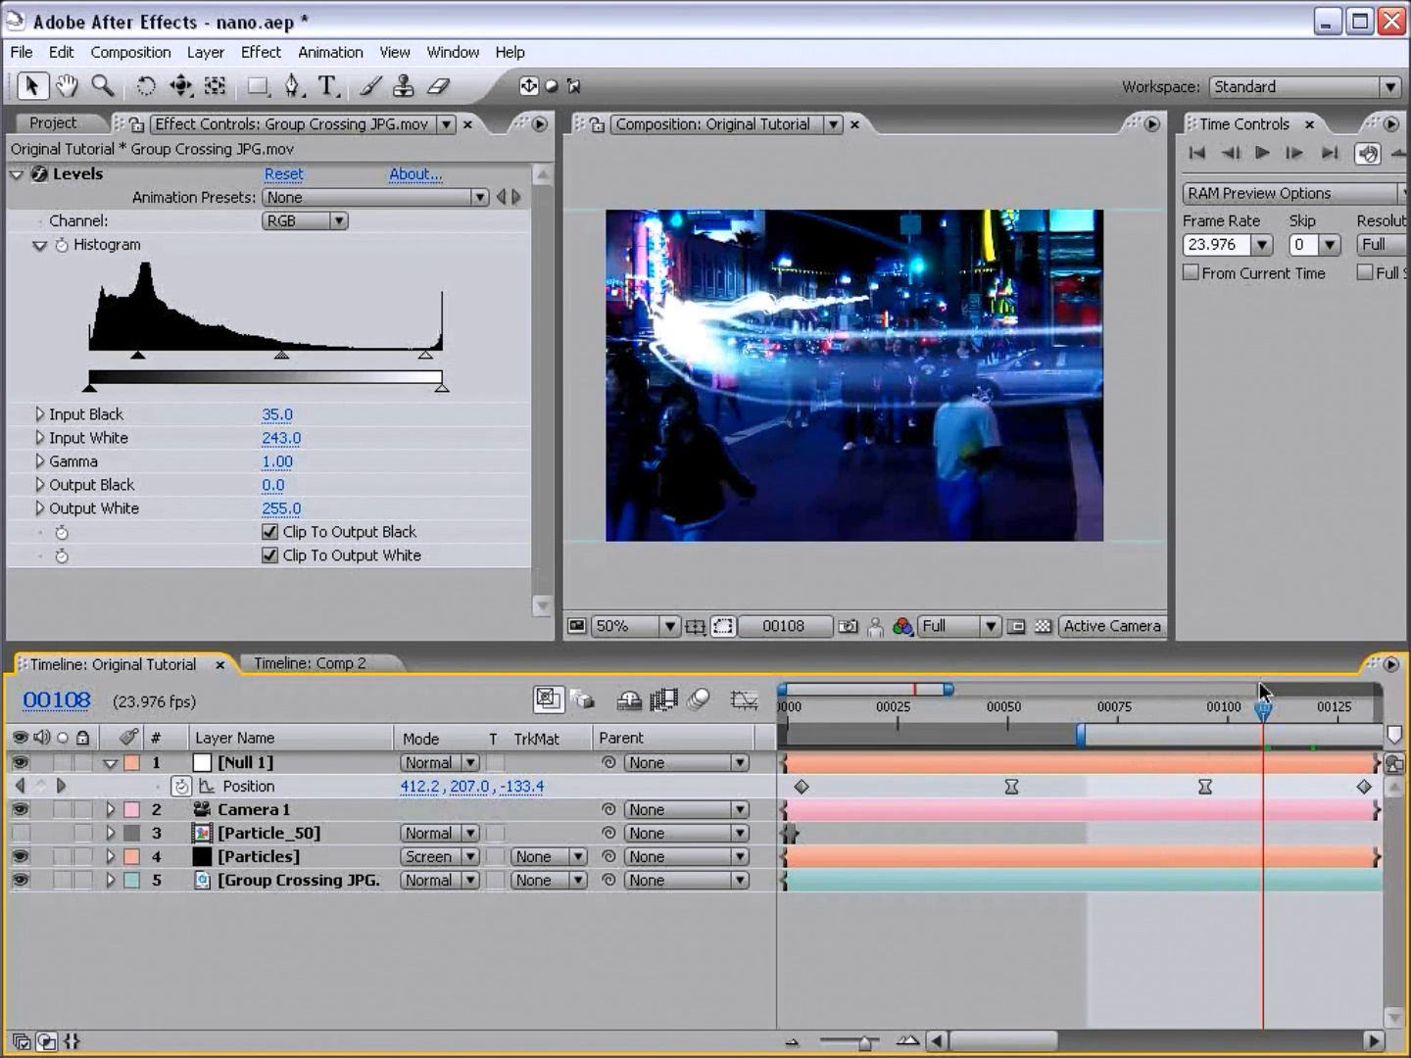
{"action": "left_click", "coordinate": [1283, 715]}
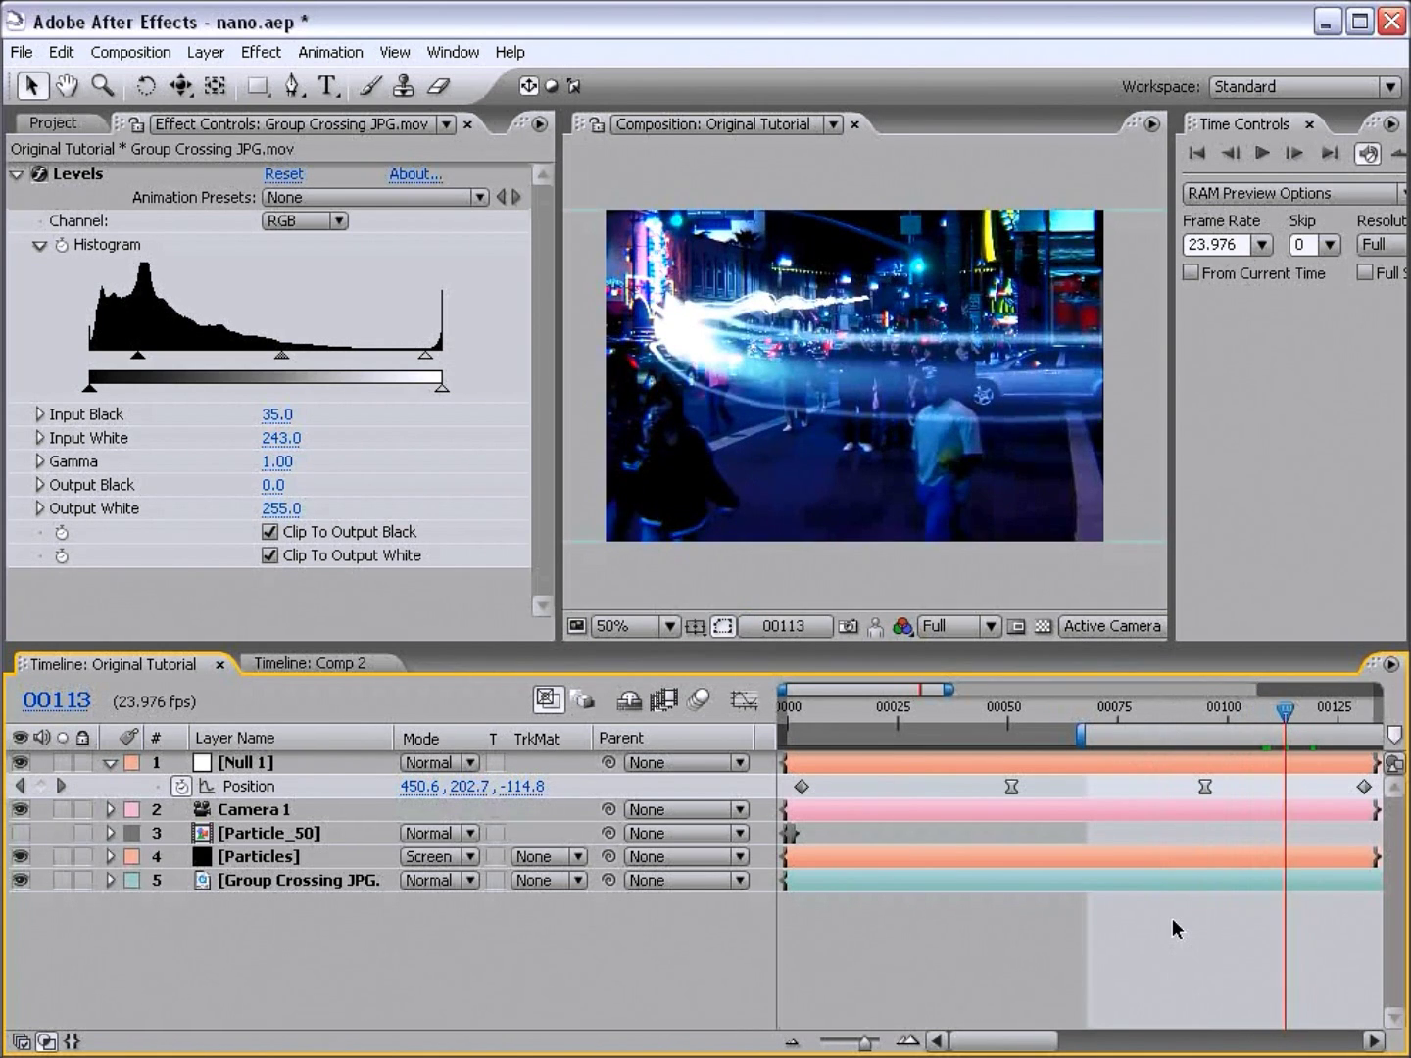
{"action": "left_click", "coordinate": [266, 833]}
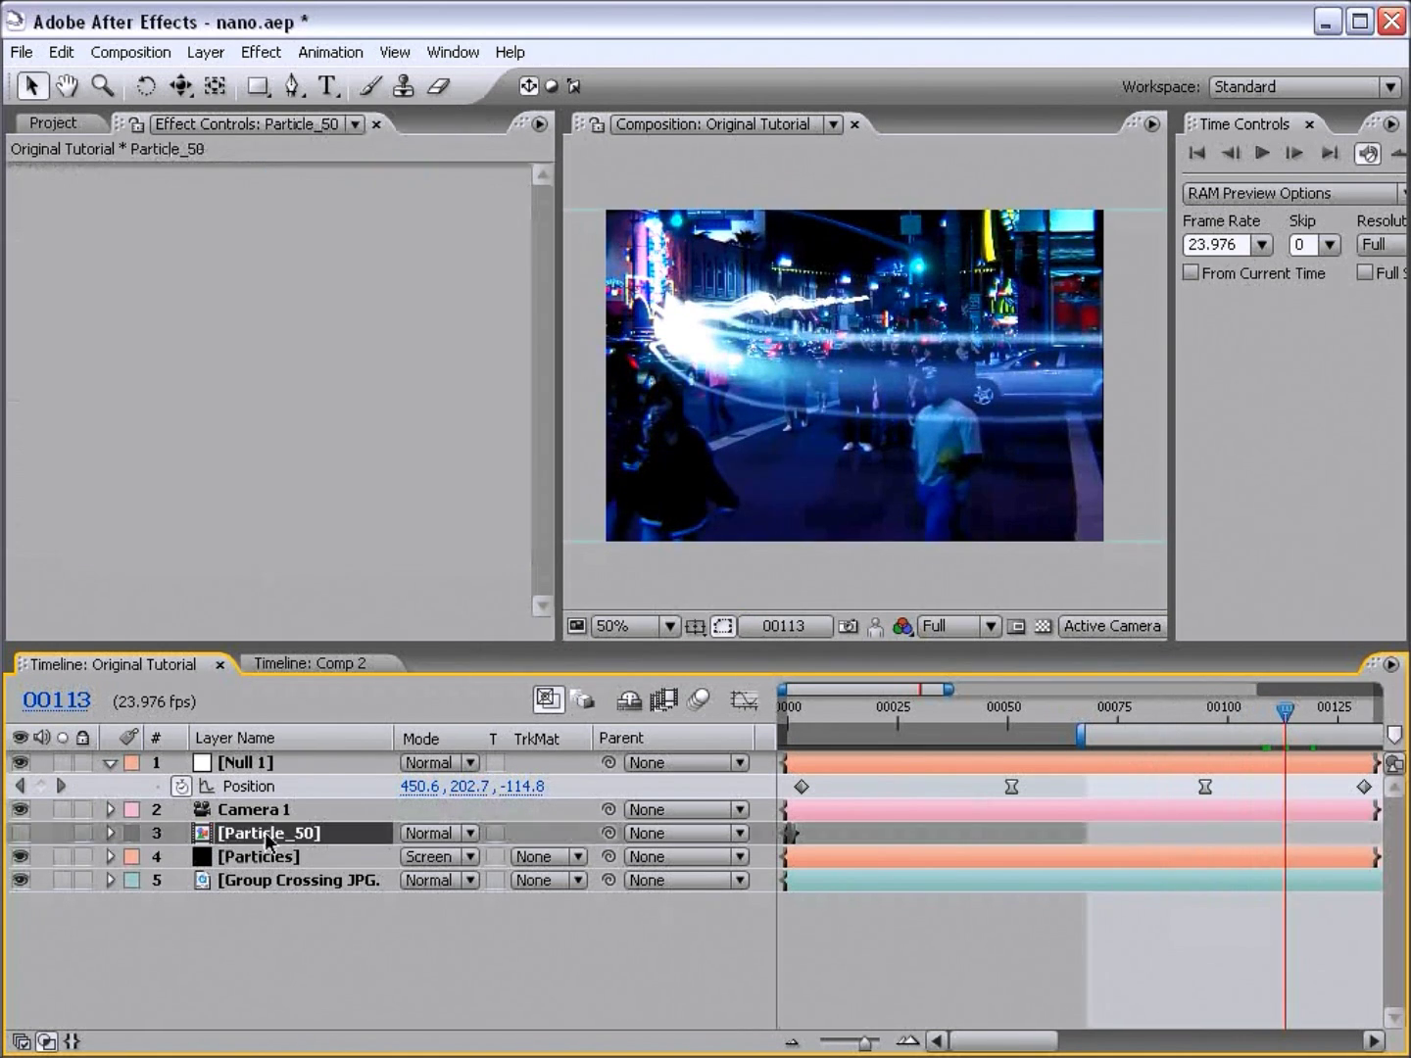
{"action": "left_click", "coordinate": [779, 724]}
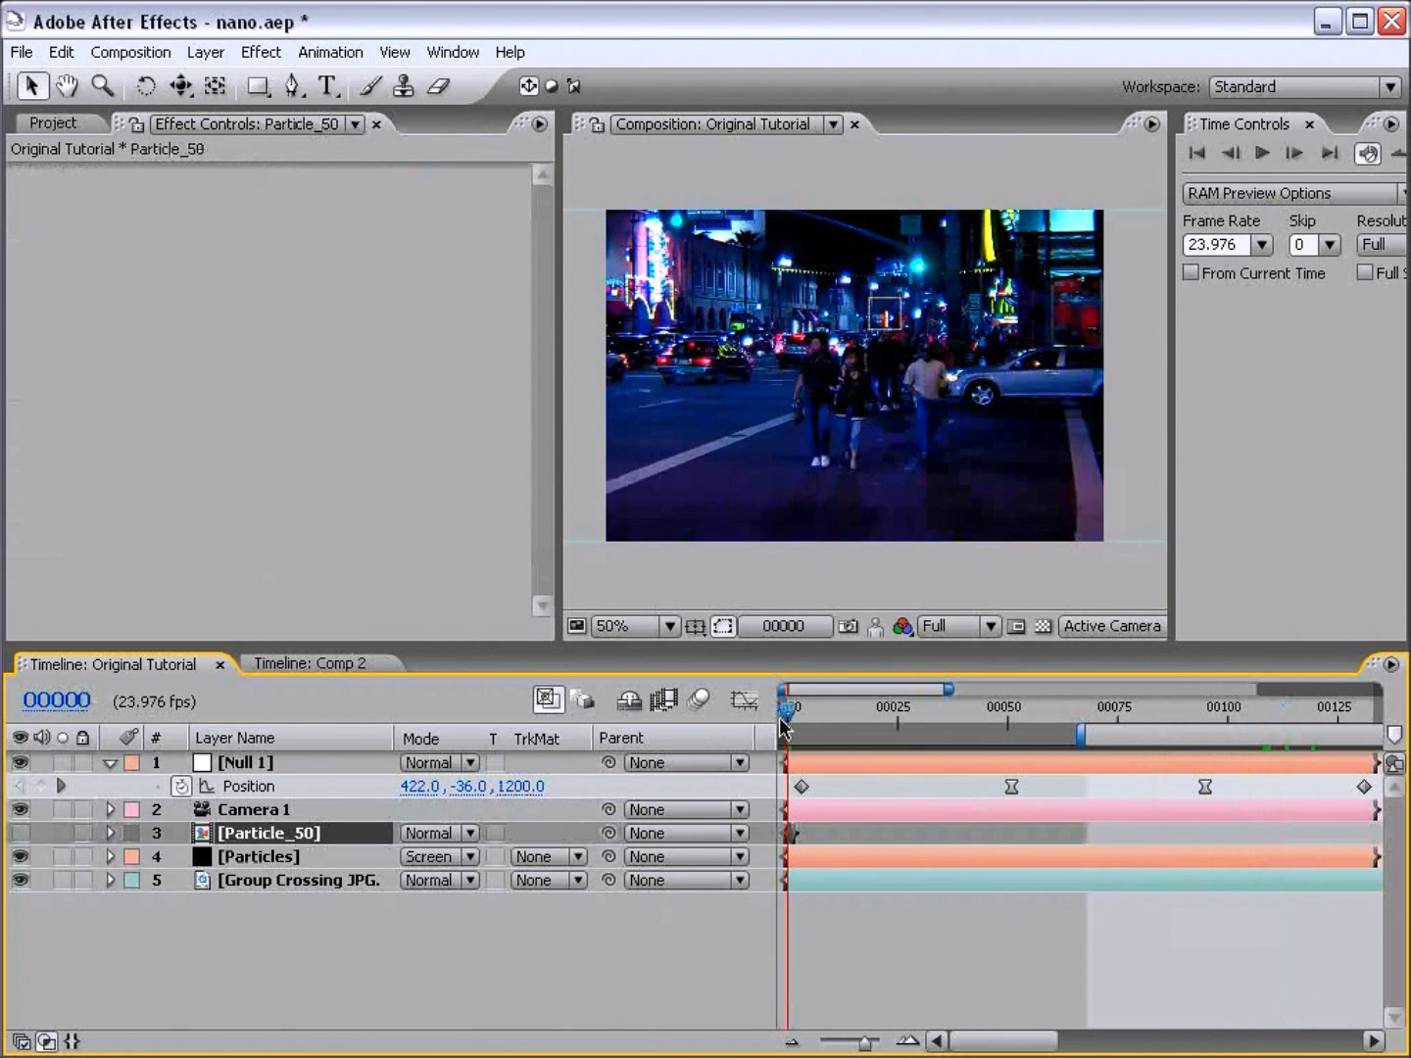
{"action": "left_click_drag", "start_coordinate": [781, 725], "coordinate": [860, 727]}
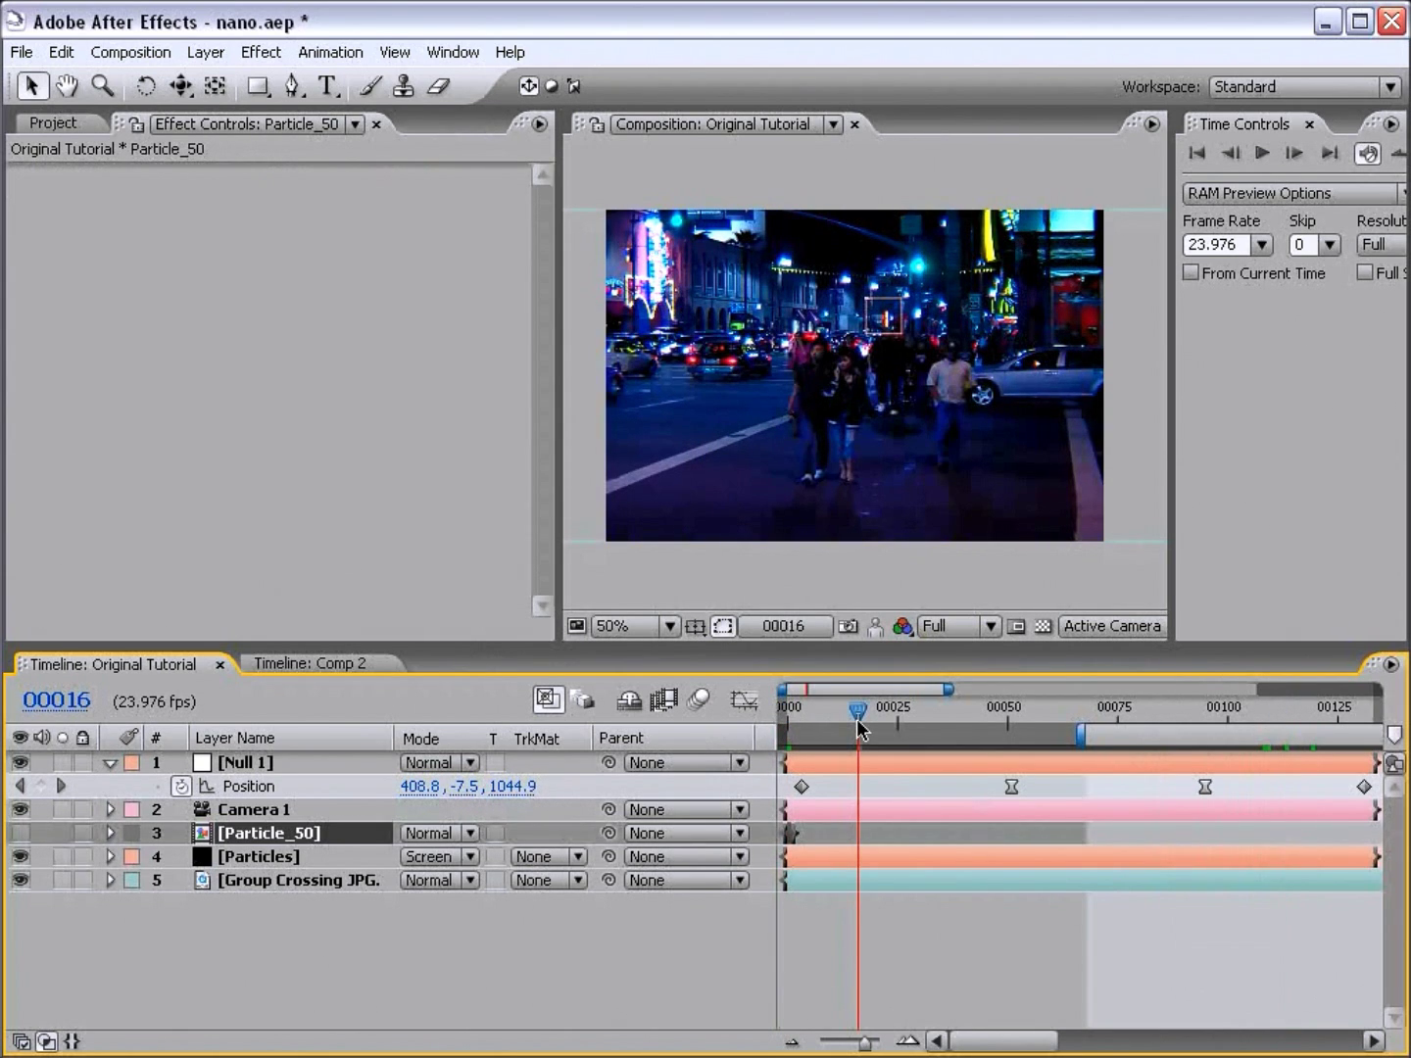
{"action": "left_click", "coordinate": [1143, 707]}
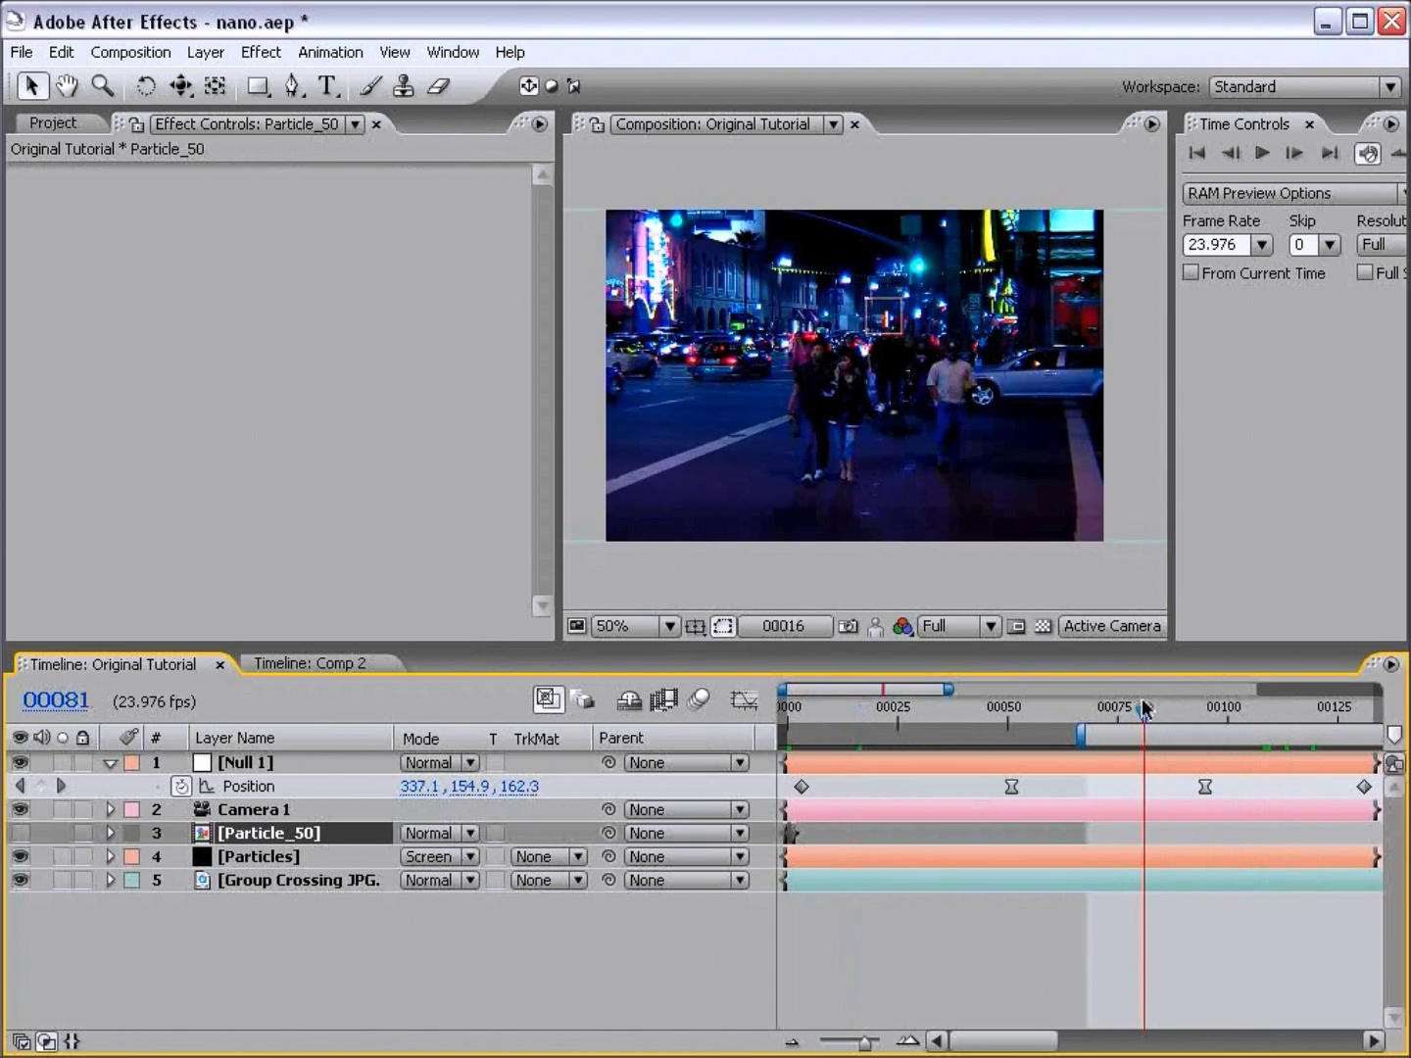
{"action": "left_click_drag", "start_coordinate": [1142, 707], "coordinate": [1231, 713]}
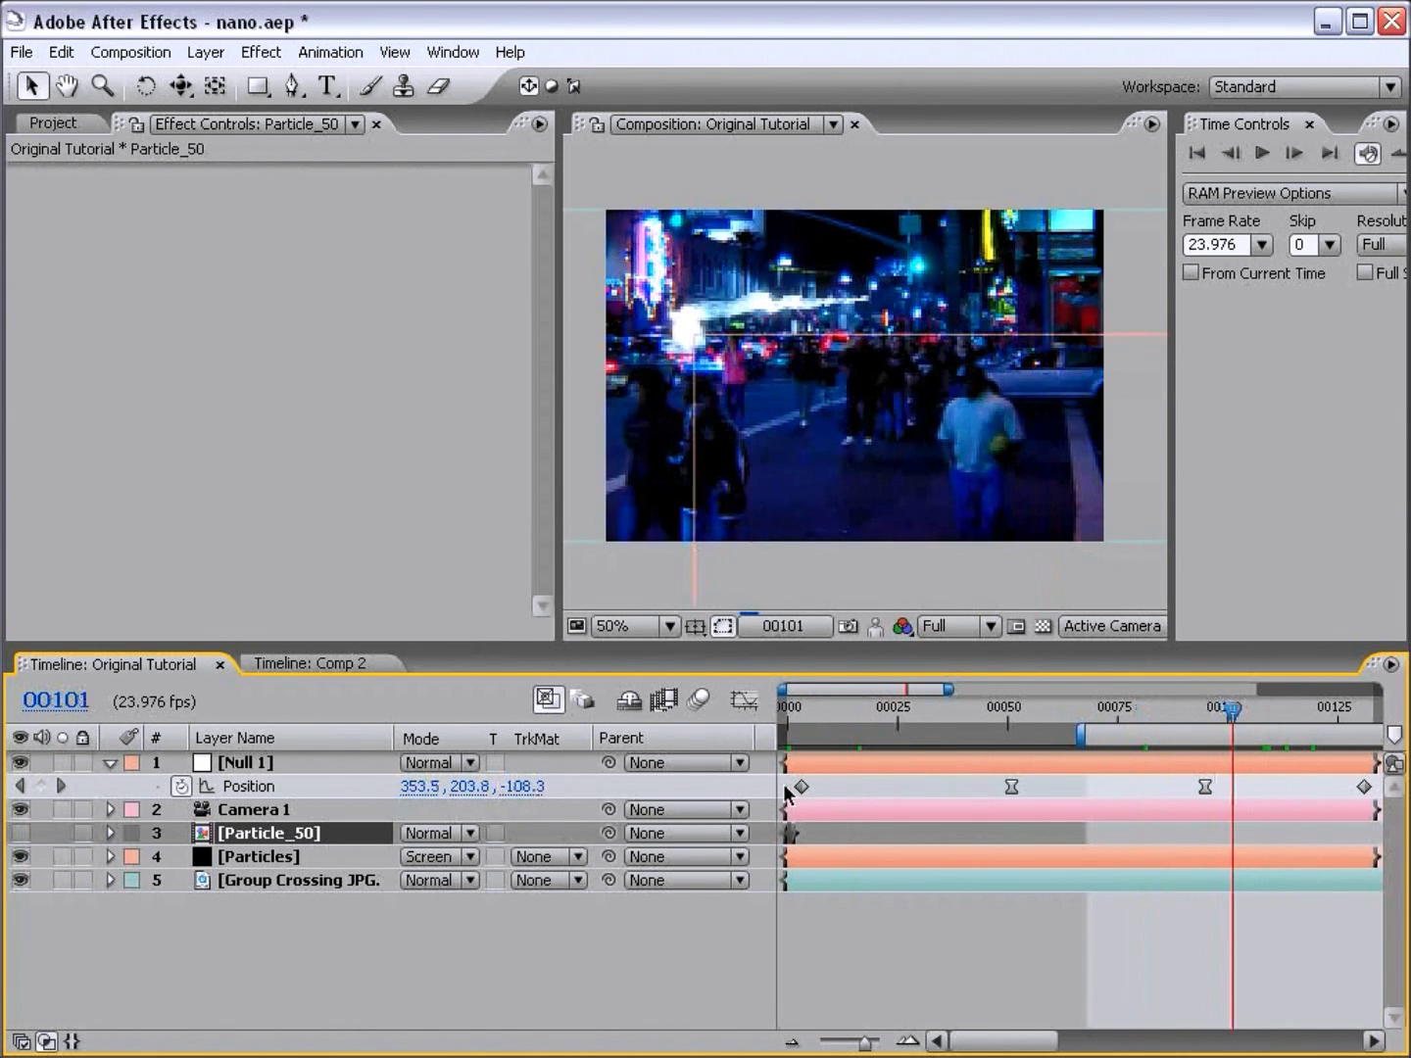
{"action": "left_click_drag", "start_coordinate": [1265, 710], "coordinate": [1274, 715]}
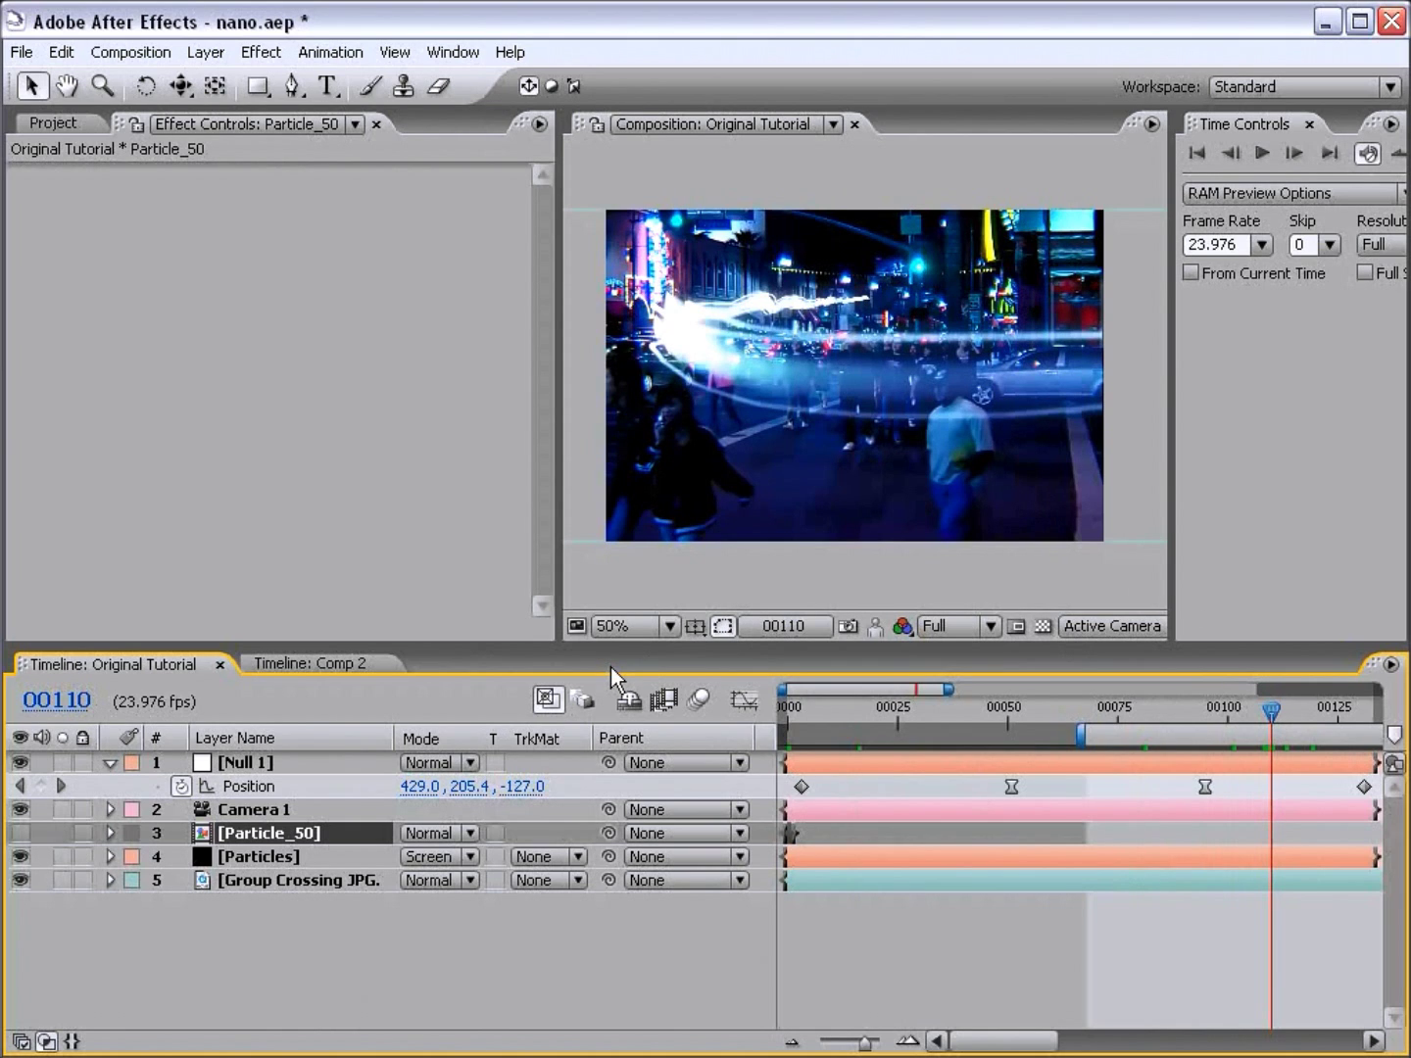
Step: Add a wiggle(1,30) expression to Null 1's Position and preview the wobbling streak
{"action": "left_click", "coordinate": [180, 787], "text": "alt"}
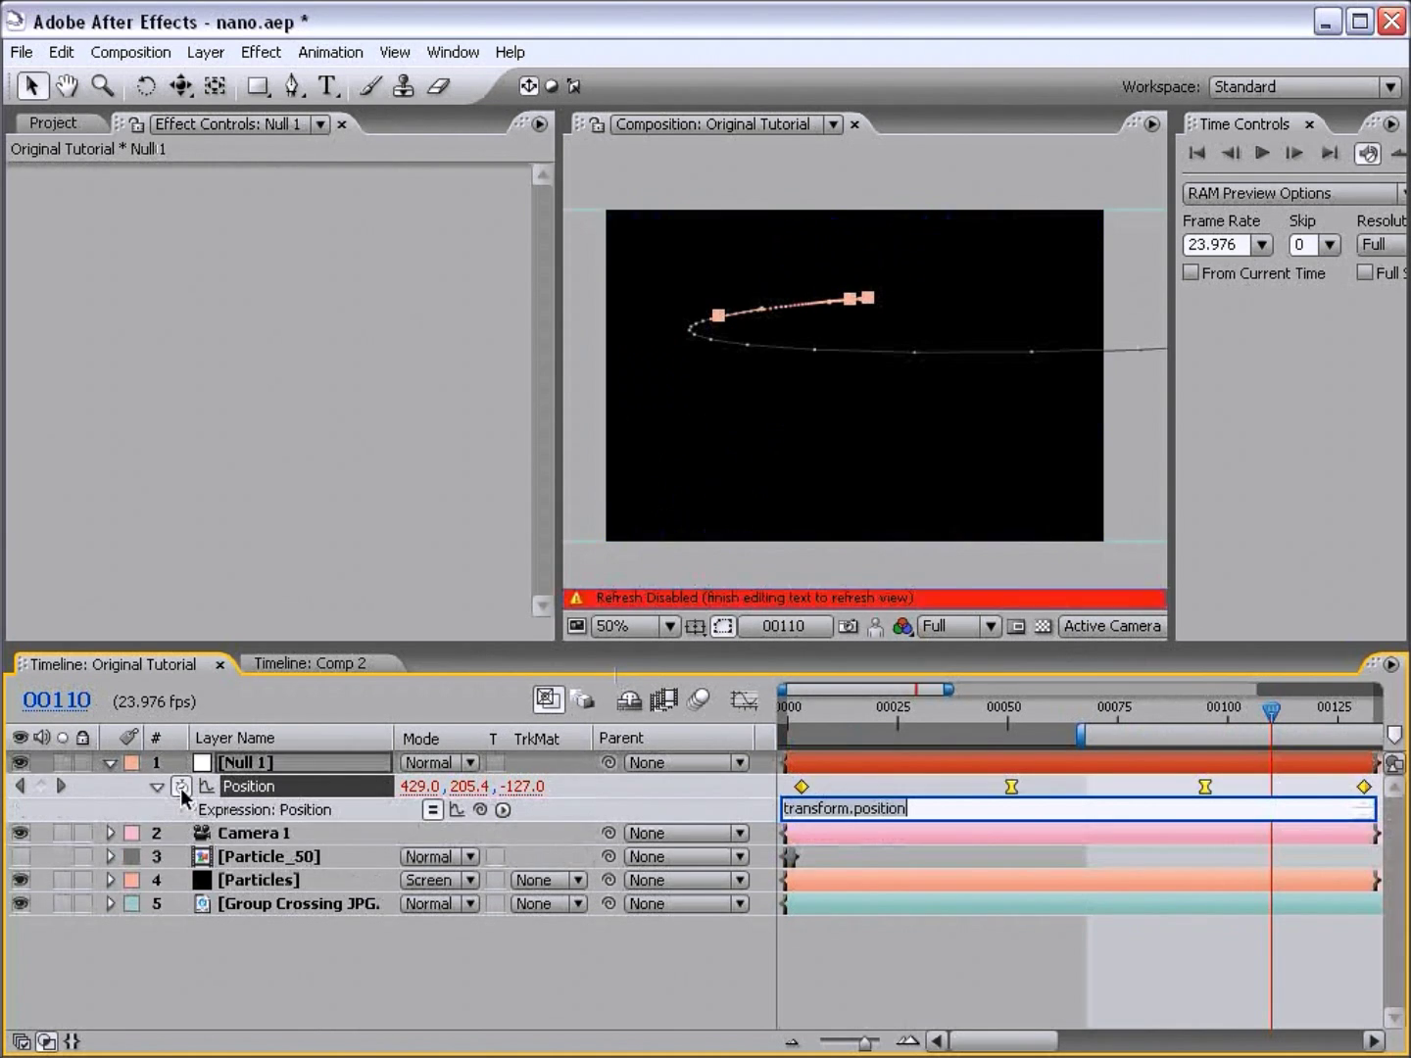
{"action": "left_click", "coordinate": [181, 786], "text": "alt"}
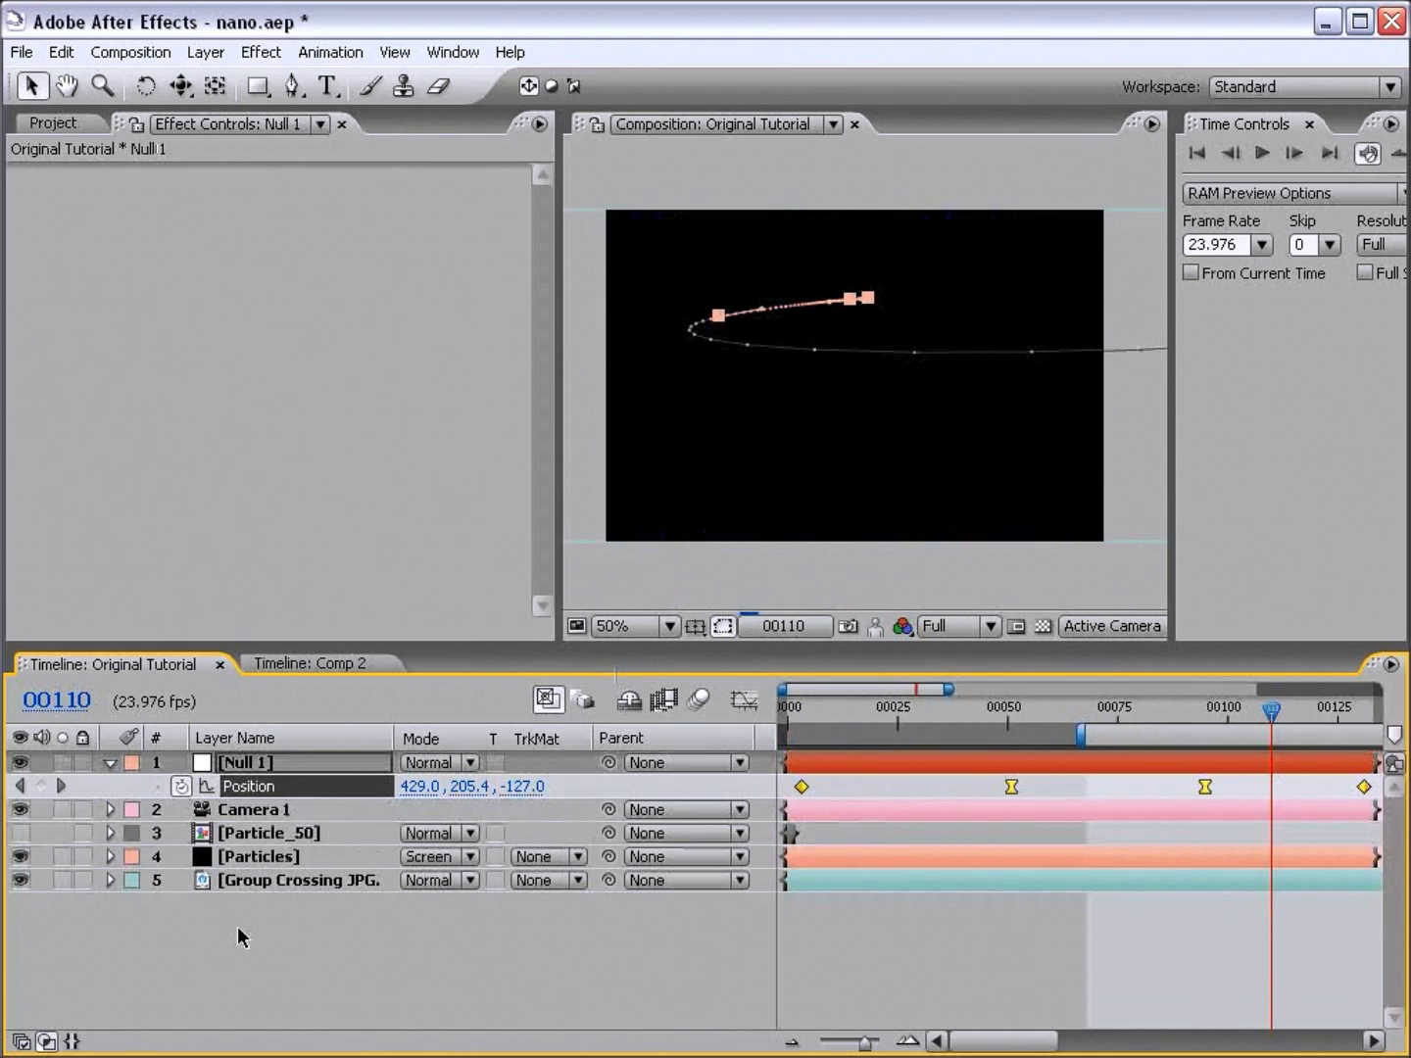
{"action": "left_click", "coordinate": [357, 955]}
{"action": "left_click", "coordinate": [181, 787], "text": "alt"}
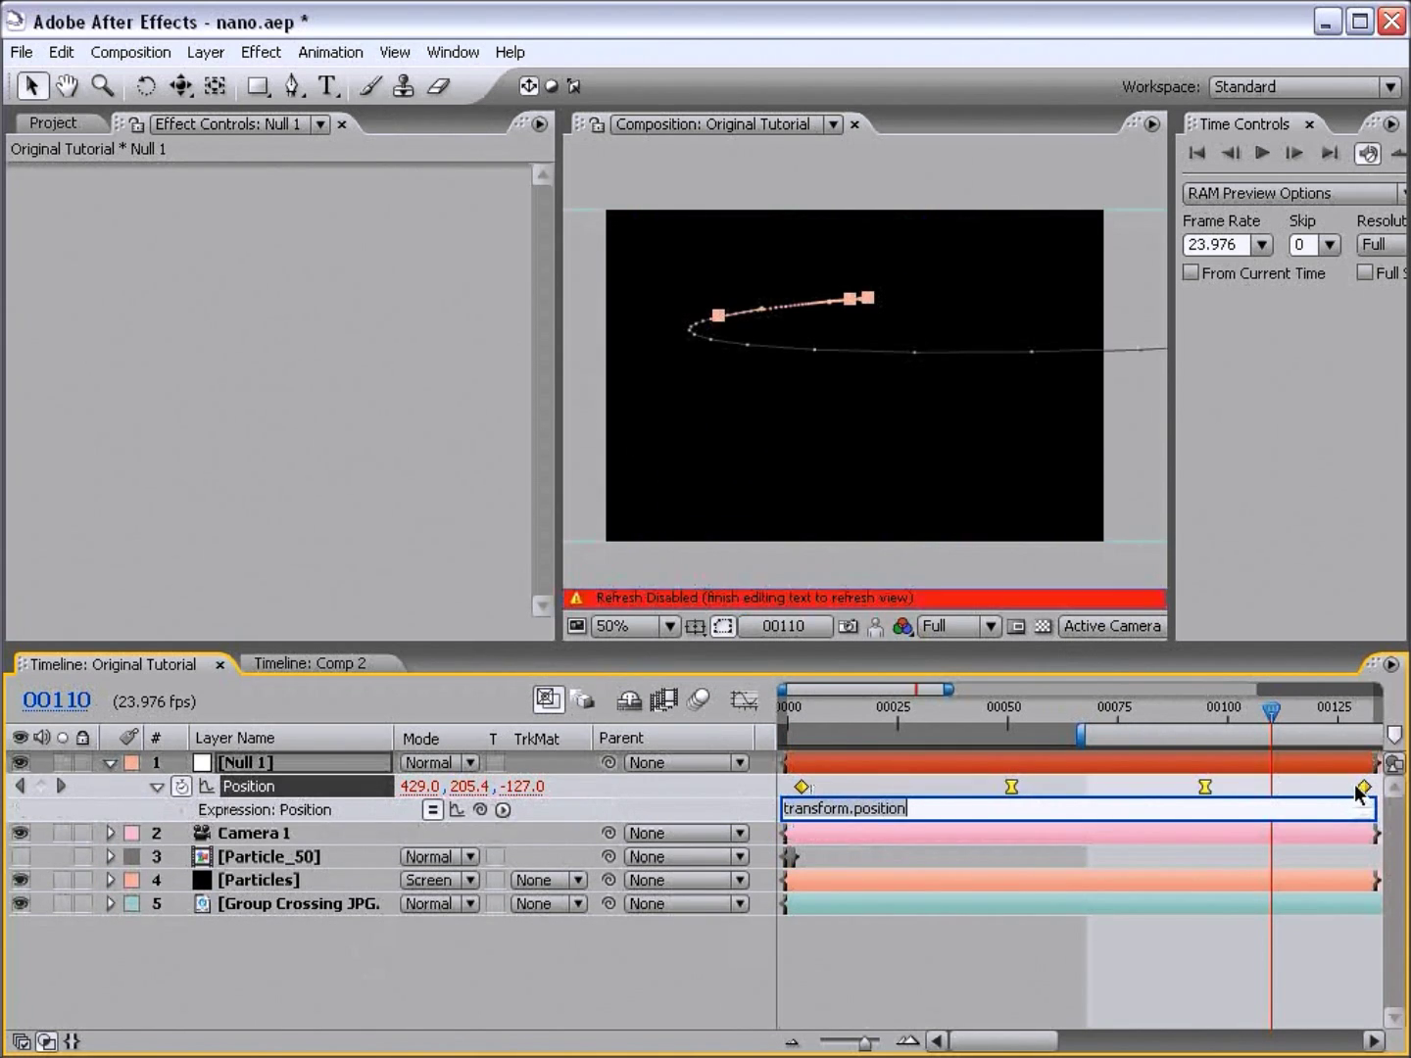
{"action": "type", "text": "wiggle(1,30"}
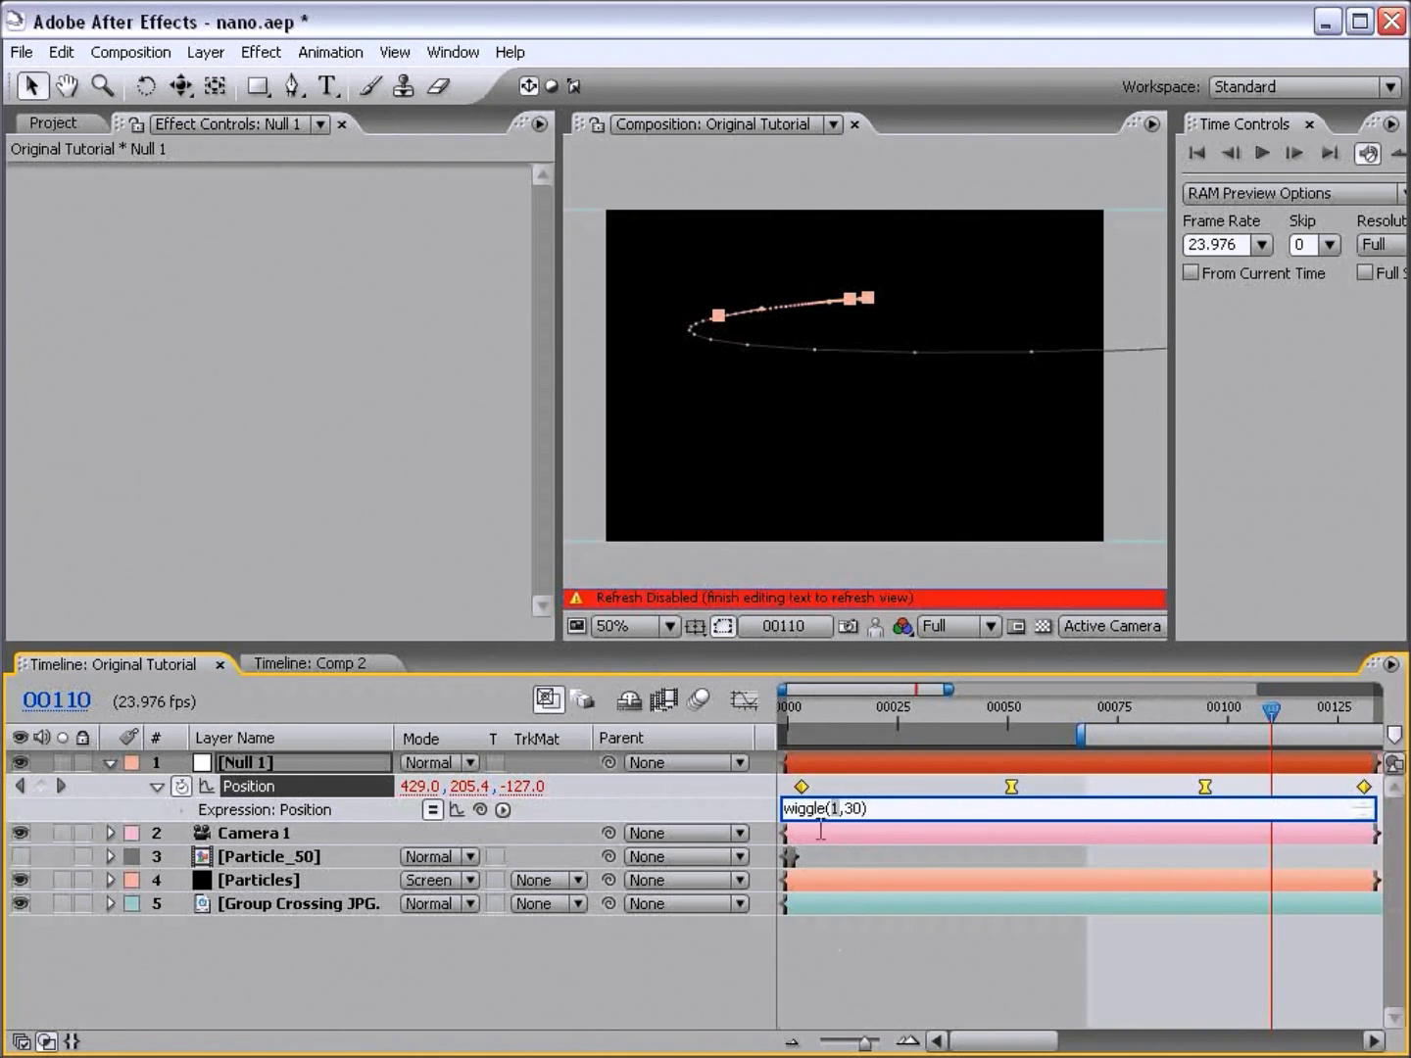
{"action": "left_click", "coordinate": [866, 973]}
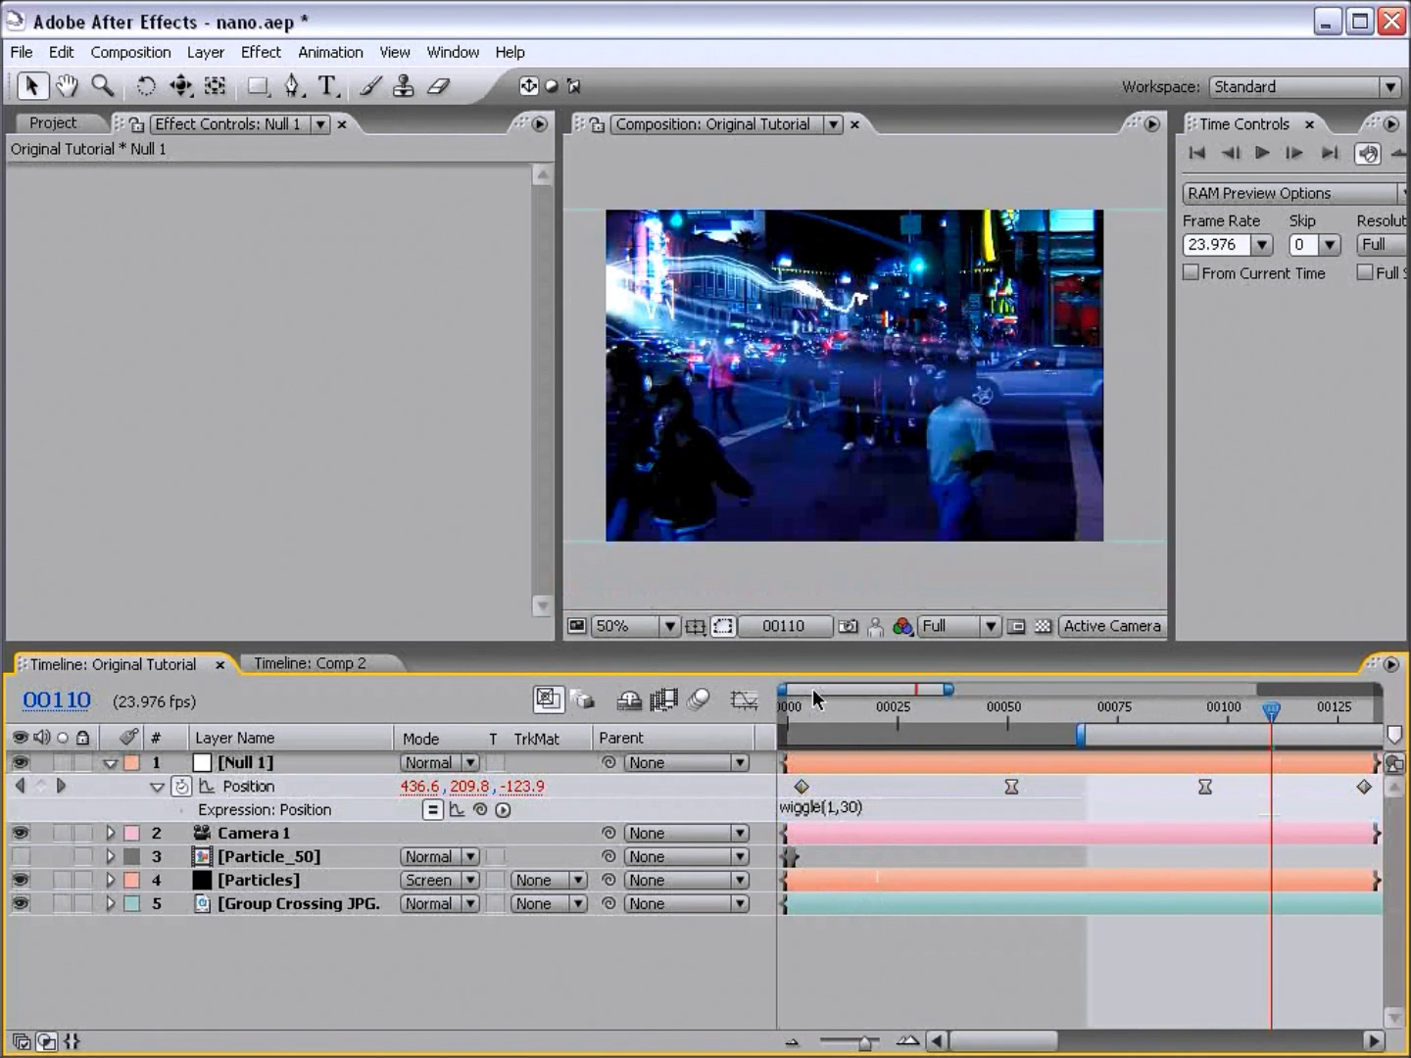
{"action": "key", "text": "KP_0"}
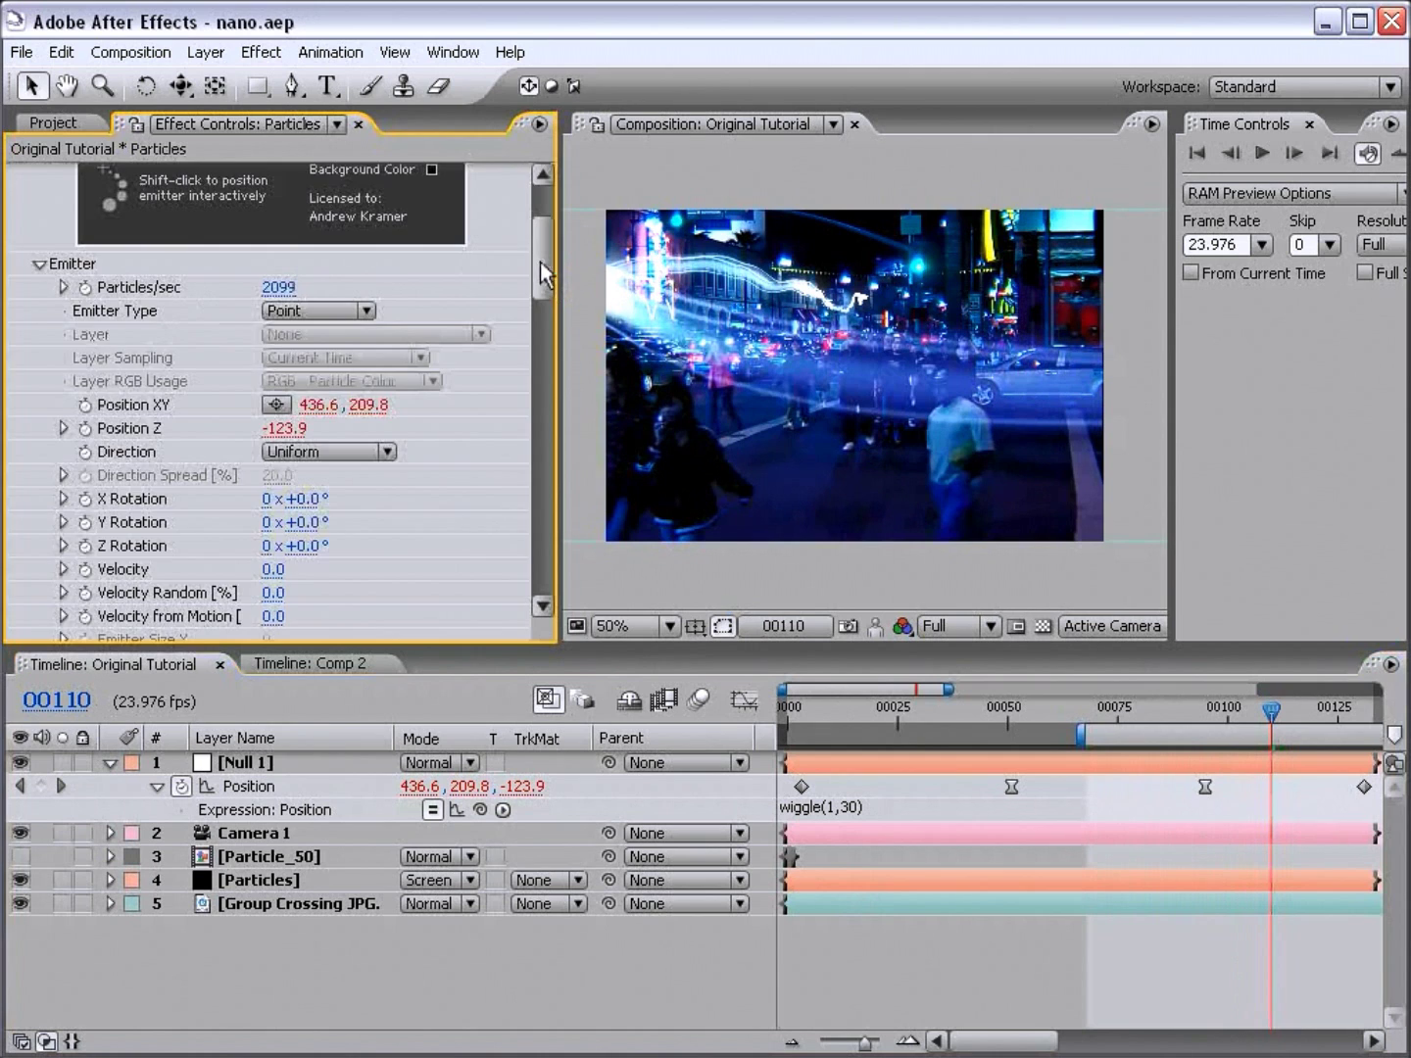
Step: Set Particular's Opacity over Life to a linear fade-out preset
{"action": "left_click_drag", "start_coordinate": [544, 279], "coordinate": [520, 365]}
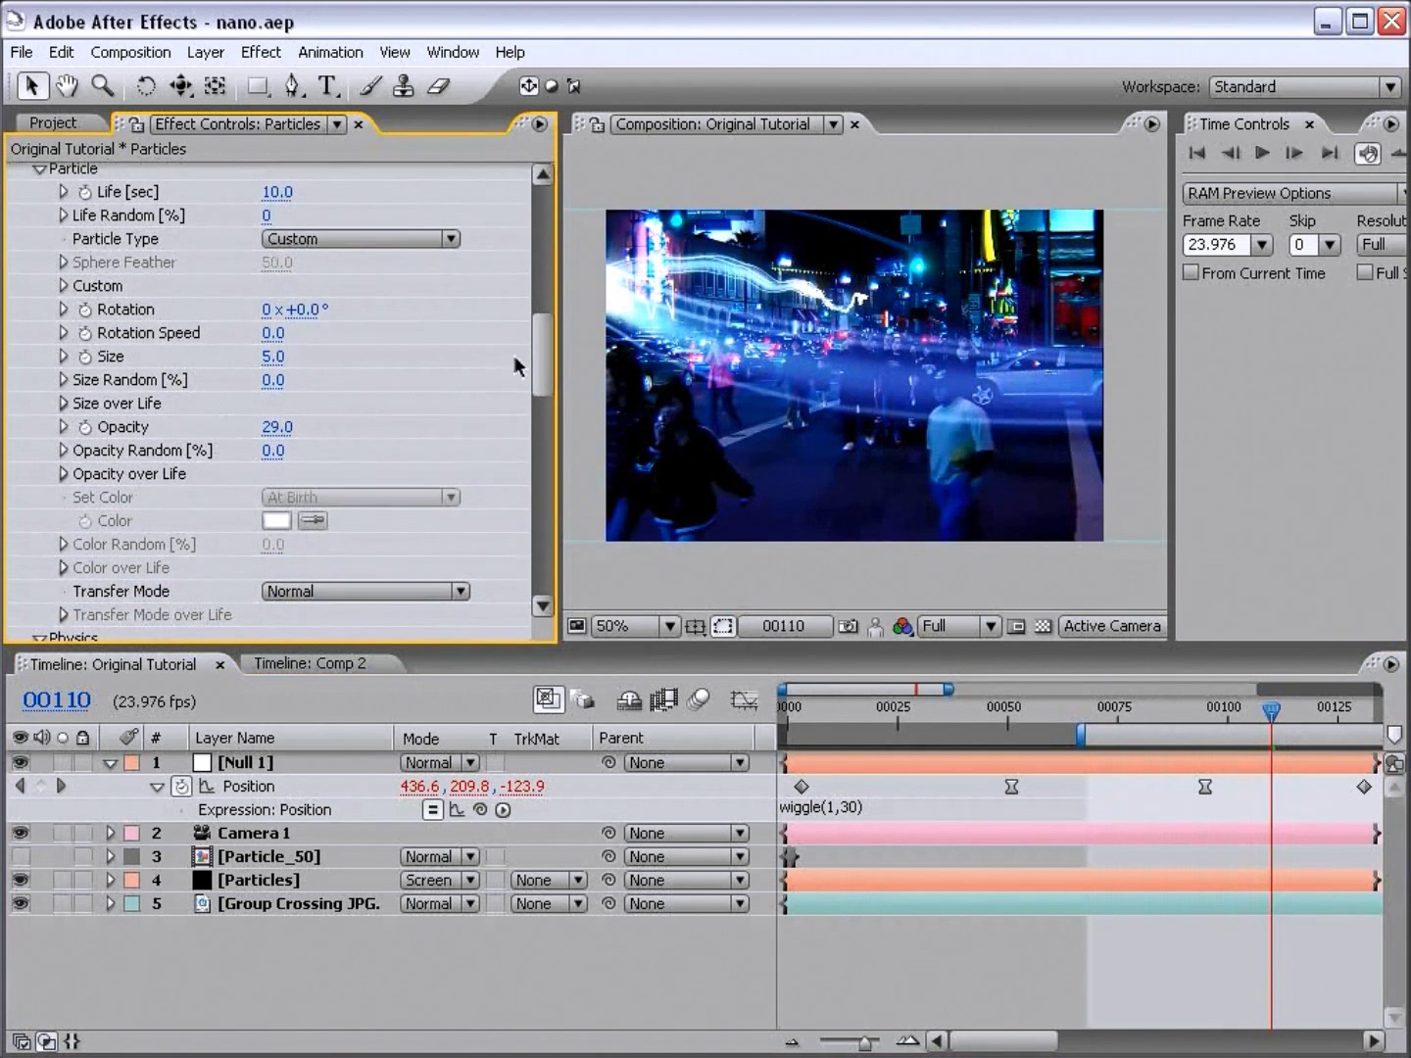
{"action": "left_click_drag", "start_coordinate": [538, 358], "coordinate": [537, 375]}
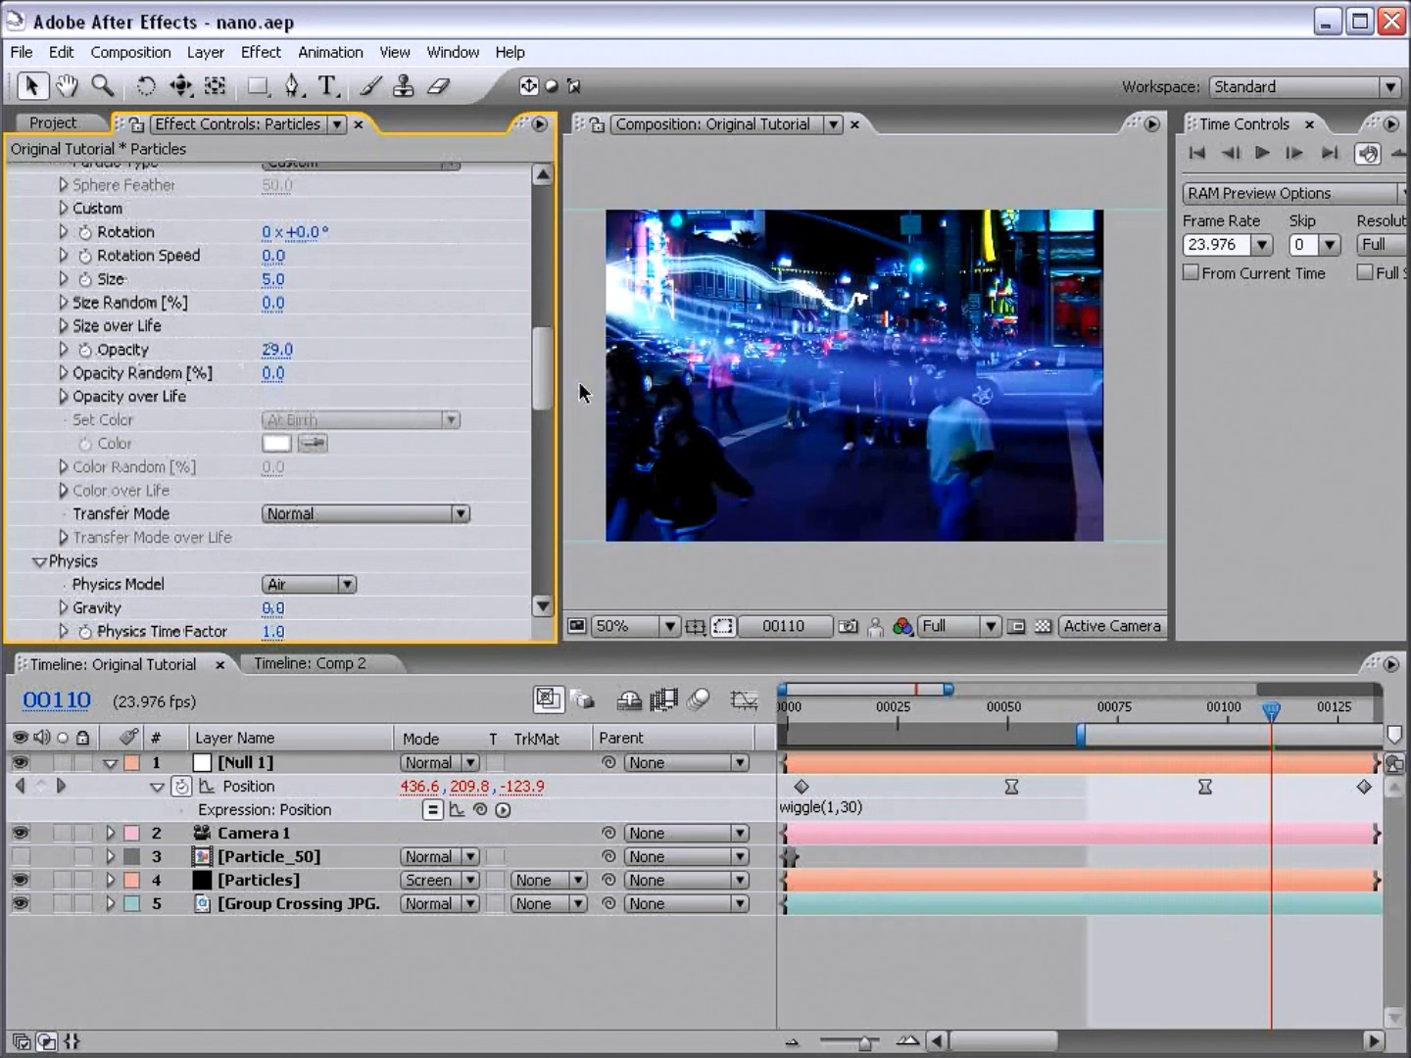
{"action": "left_click_drag", "start_coordinate": [542, 384], "coordinate": [542, 375]}
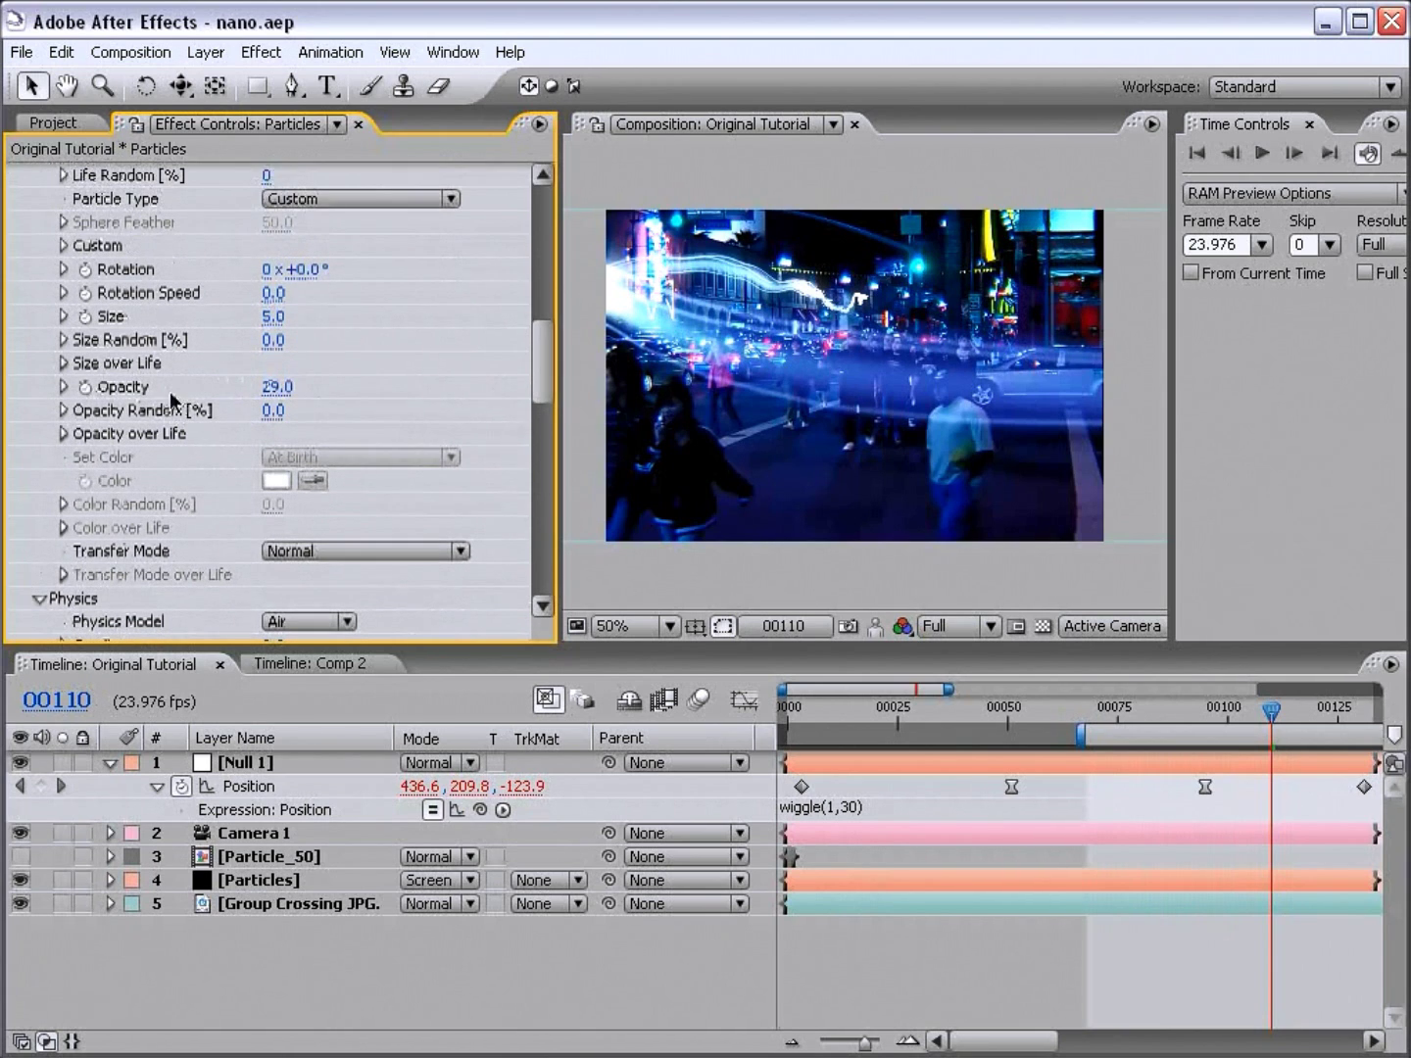
{"action": "left_click", "coordinate": [64, 435]}
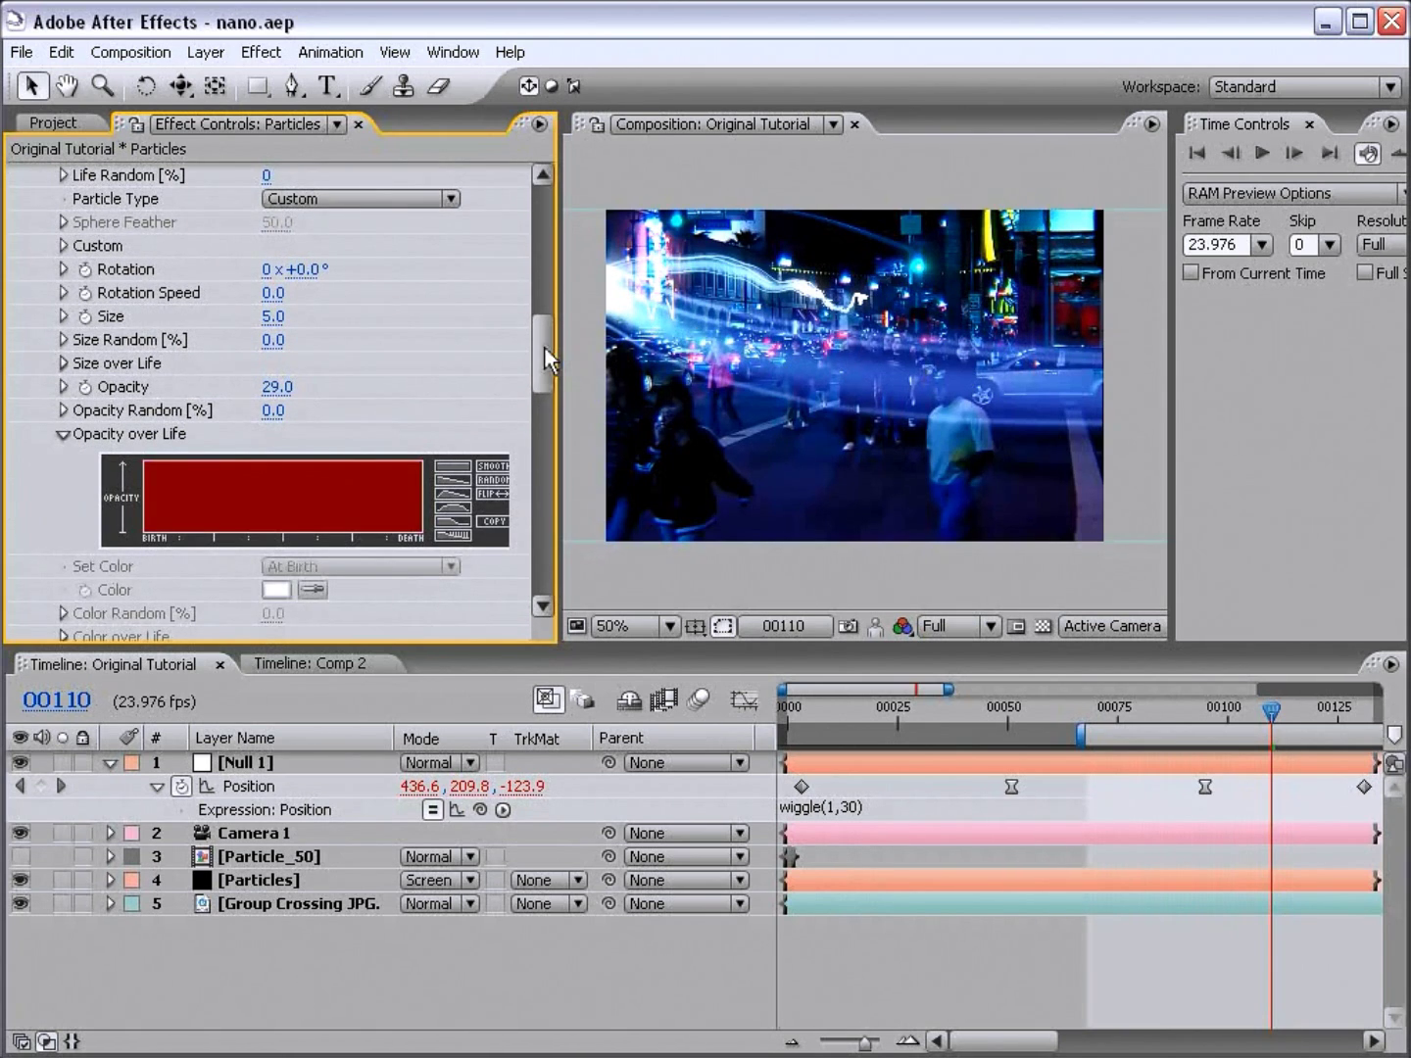
{"action": "left_click_drag", "start_coordinate": [543, 346], "coordinate": [543, 348]}
{"action": "left_click", "coordinate": [454, 473]}
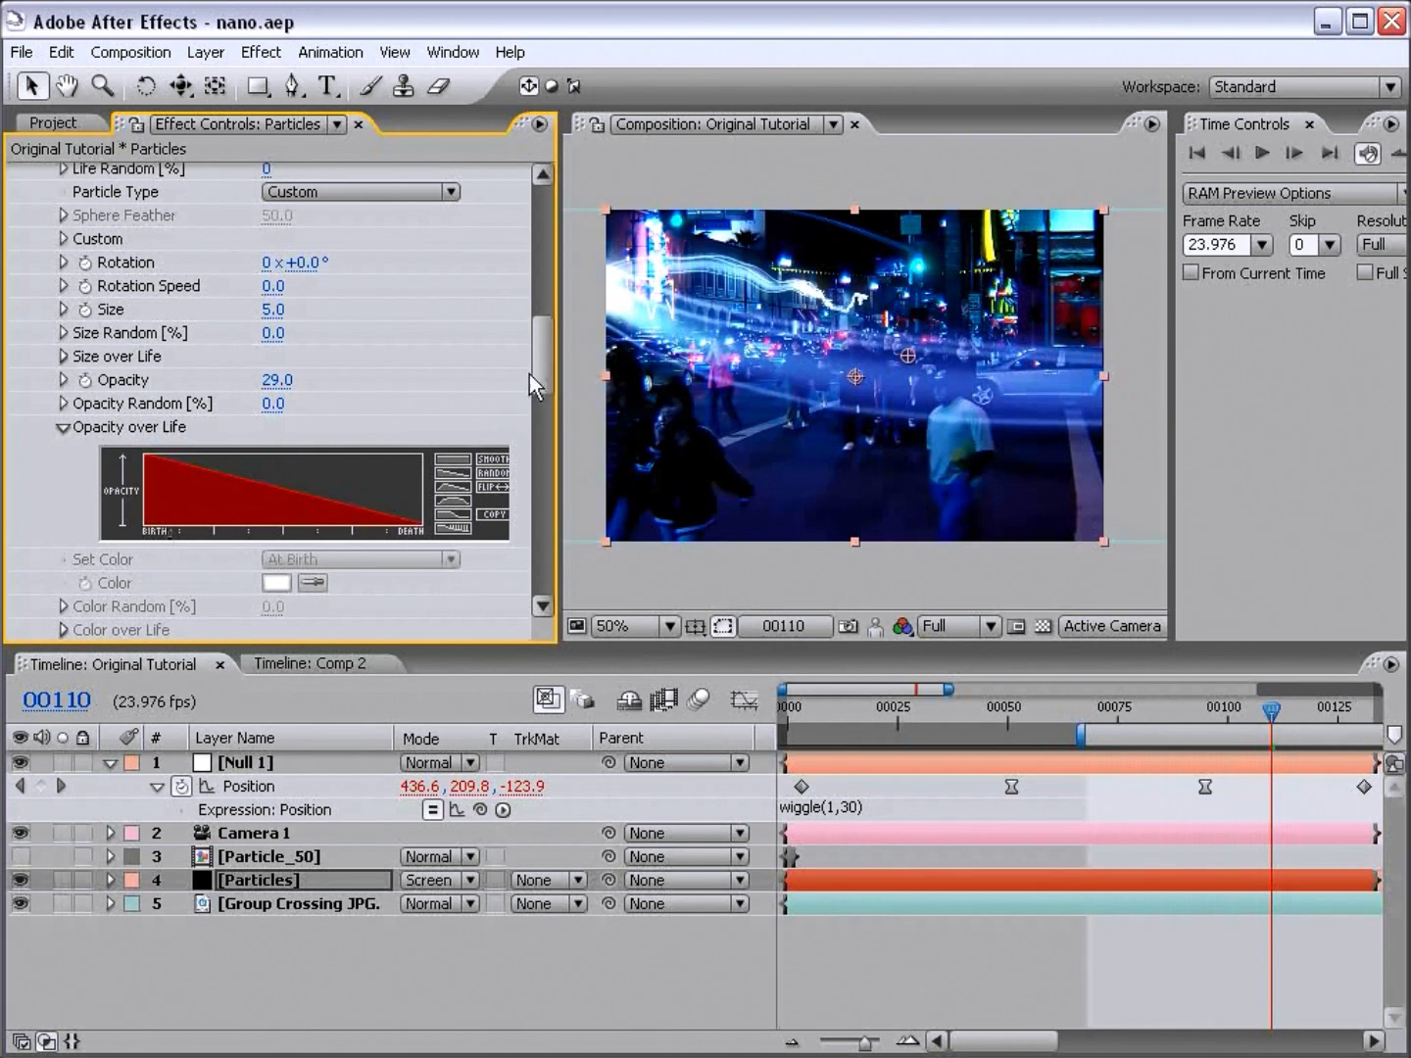
Step: Set the particle Life to 1.2 seconds and preview the shorter streak
{"action": "scroll", "coordinate": [539, 371], "scroll_direction": "up", "scroll_amount": 3}
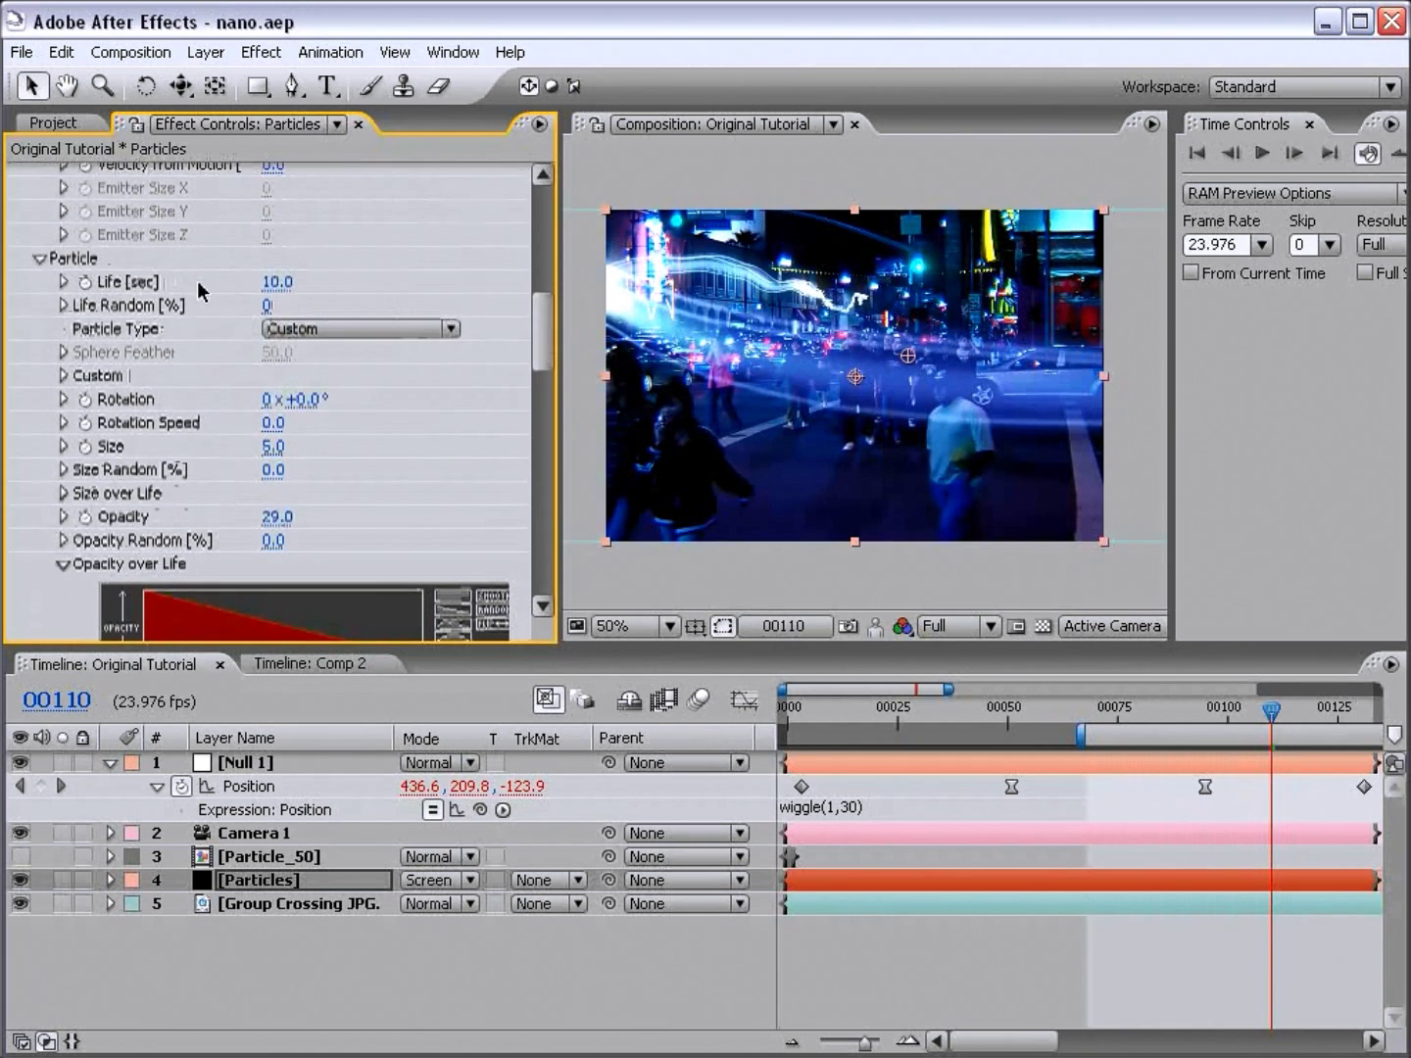
{"action": "mouse_move", "coordinate": [277, 282]}
{"action": "left_mouse_down"}
{"action": "mouse_move", "coordinate": [198, 287]}
{"action": "mouse_move", "coordinate": [203, 298]}
{"action": "mouse_move", "coordinate": [278, 281]}
{"action": "left_mouse_up"}
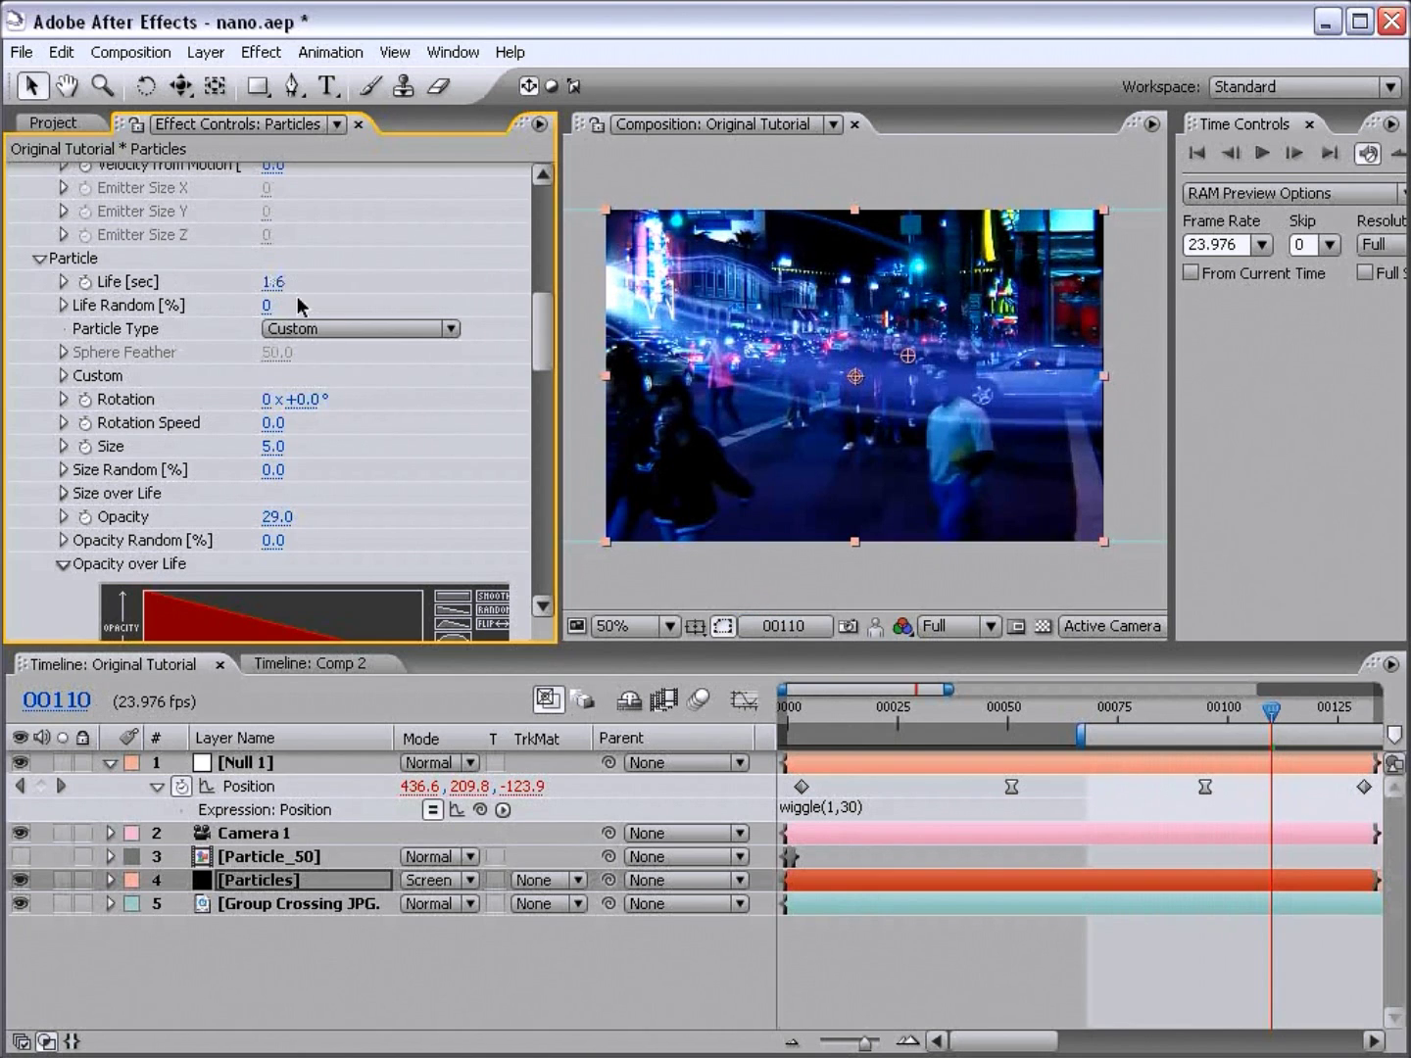
{"action": "left_click", "coordinate": [272, 282]}
{"action": "type", "text": "1.2"}
{"action": "key", "text": "Return"}
{"action": "left_click_drag", "start_coordinate": [1204, 715], "coordinate": [1241, 718]}
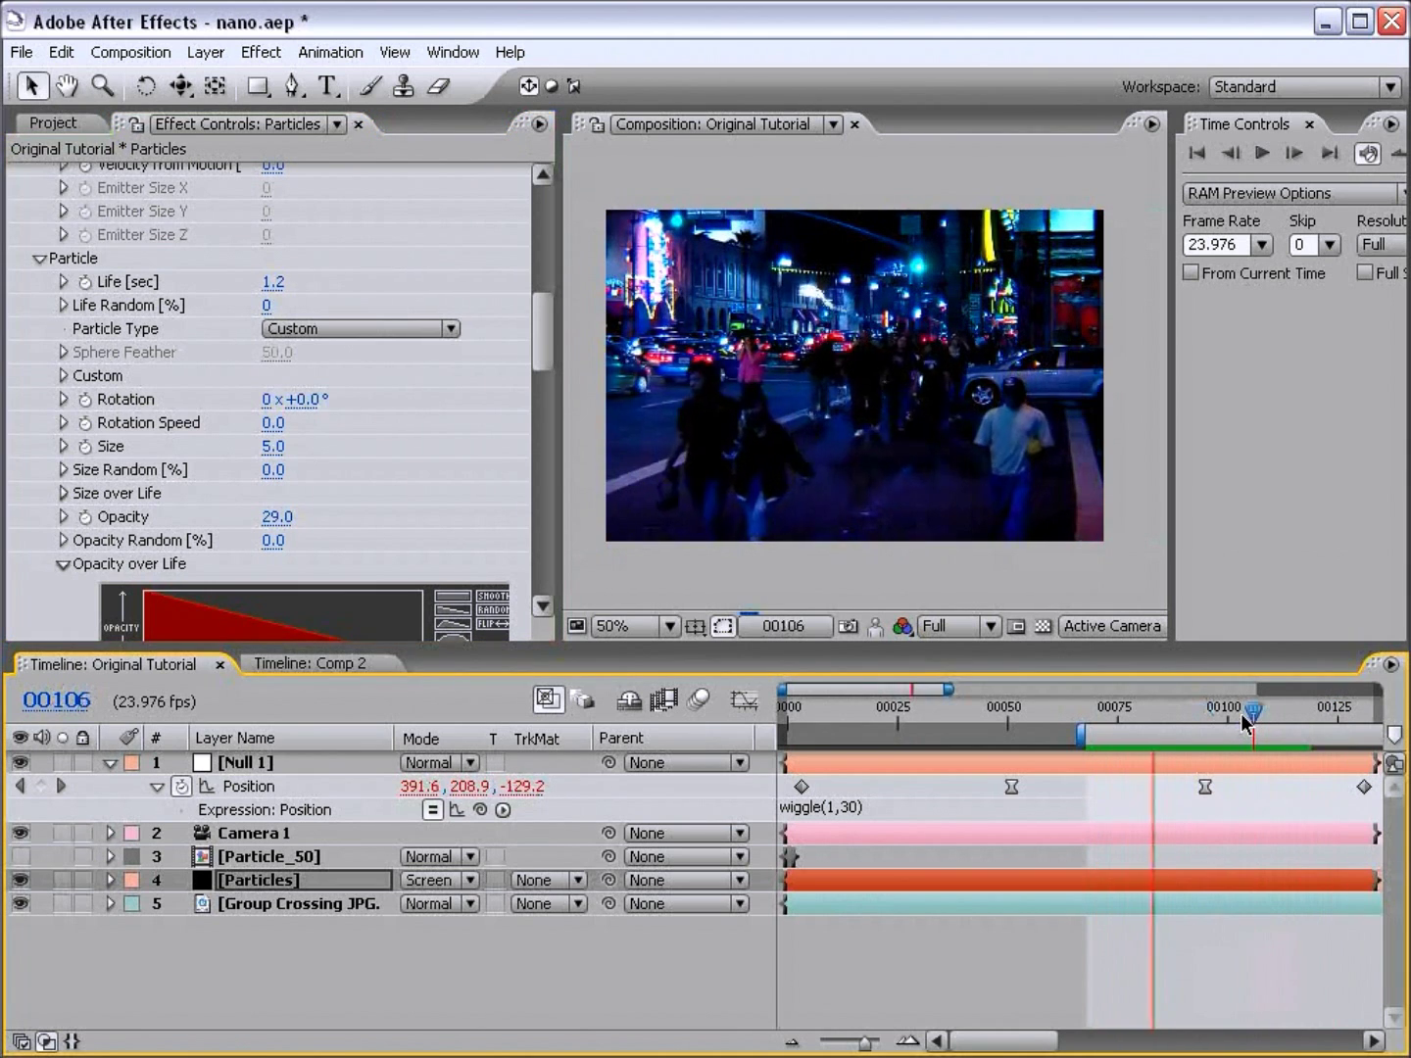
{"action": "key", "text": "KP_0"}
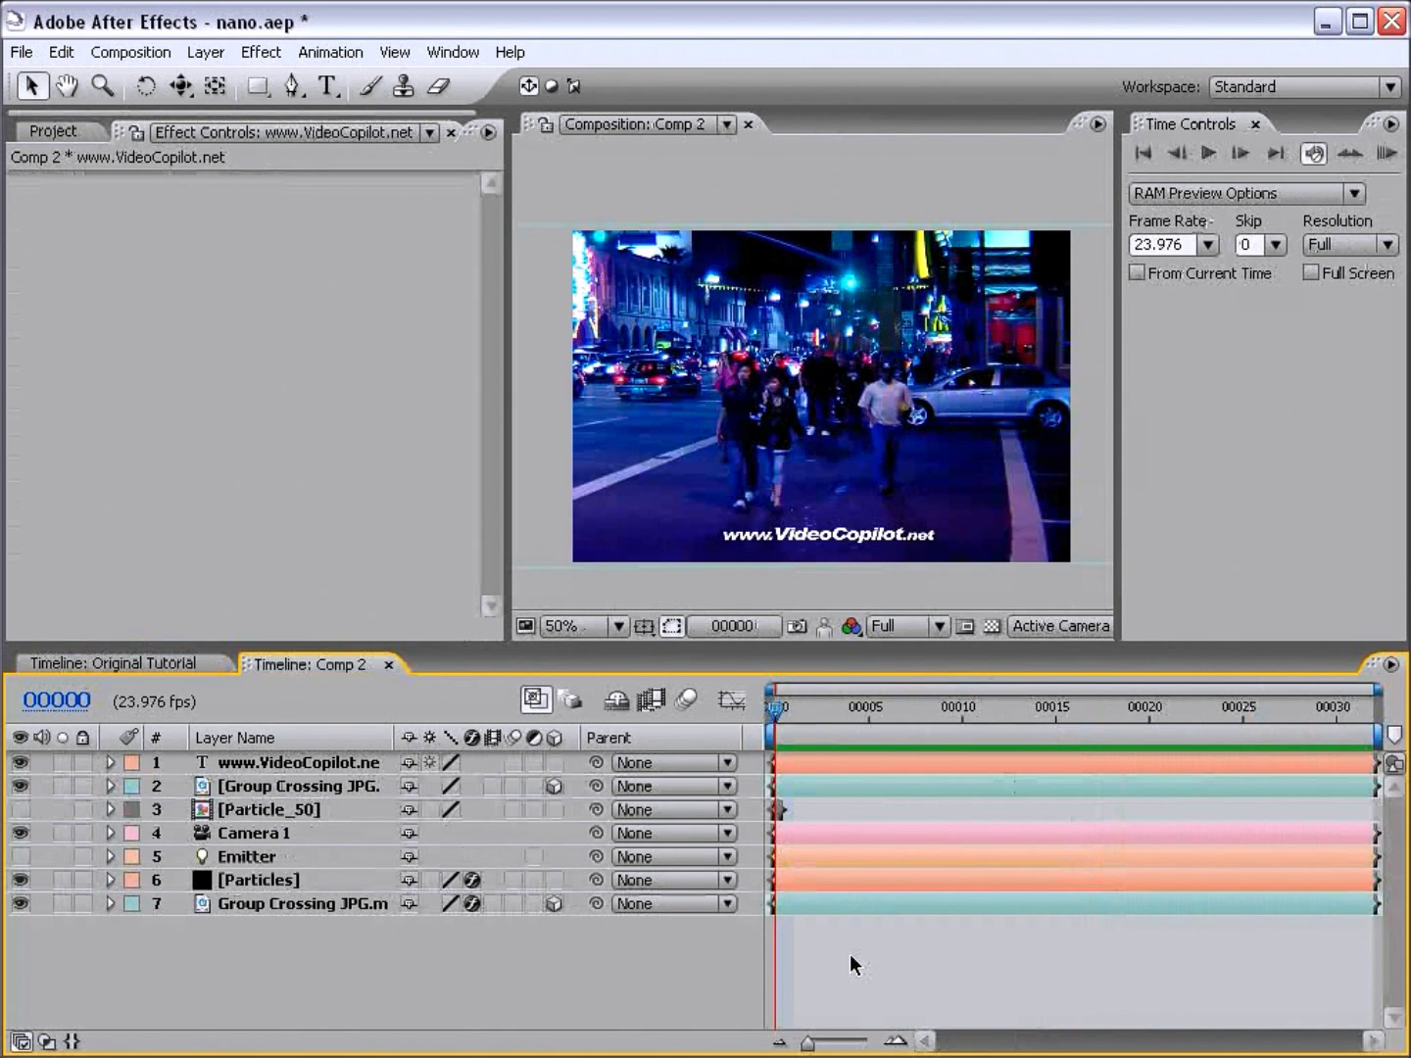
Step: Preview the finished Comp 2 street shot in a maximized viewer, then restore the panels
{"action": "key", "text": "grave"}
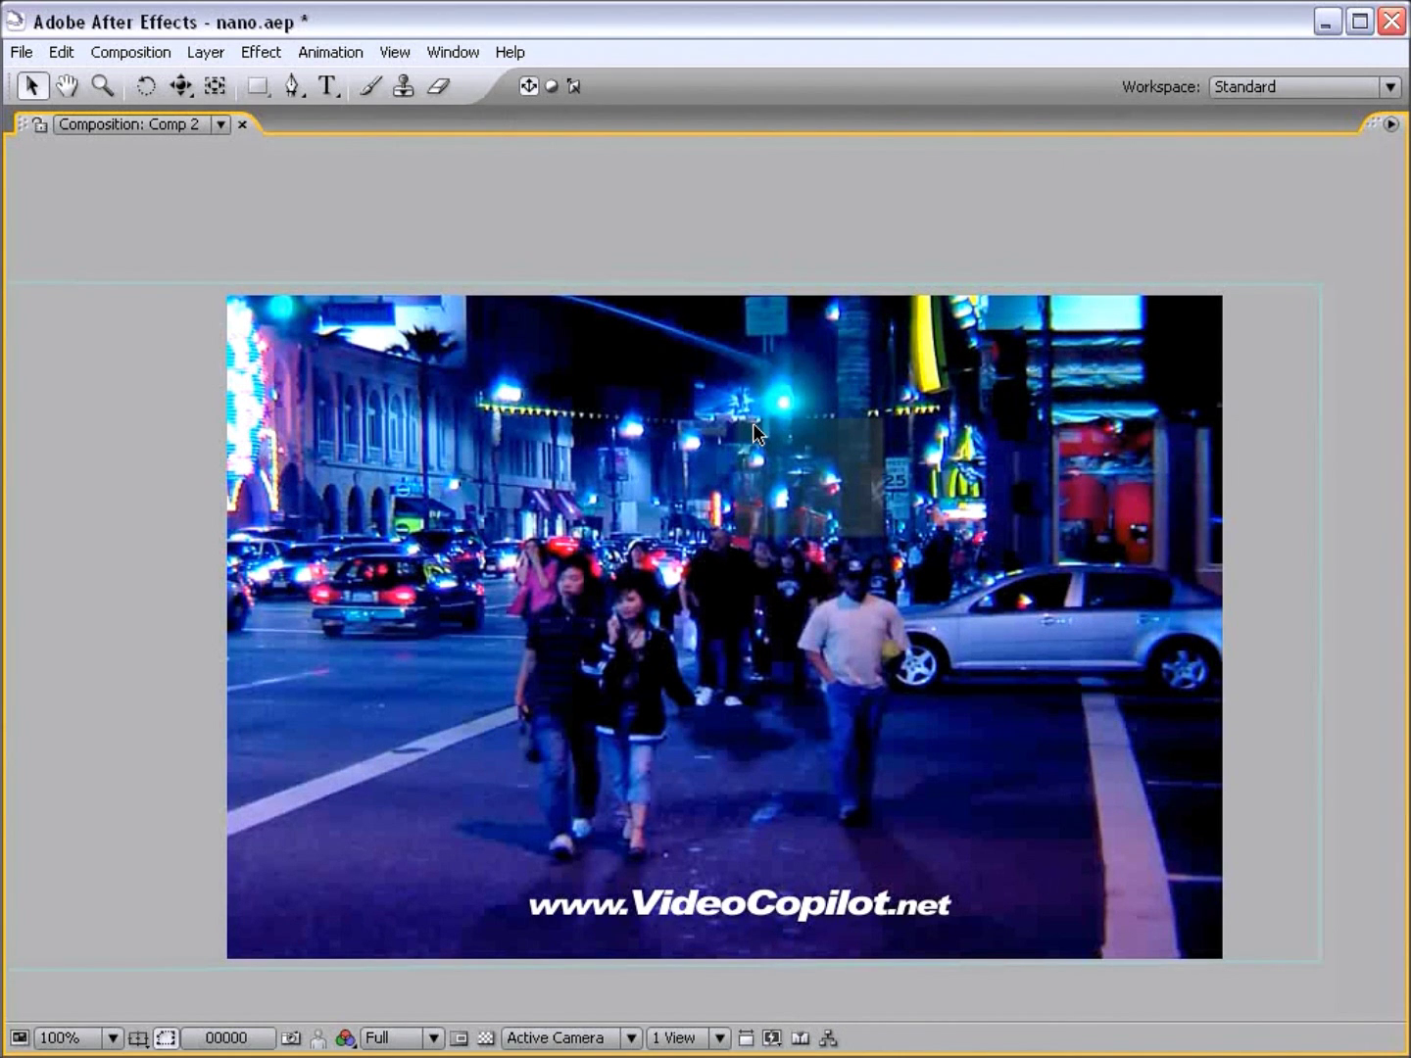
{"action": "key", "text": "space"}
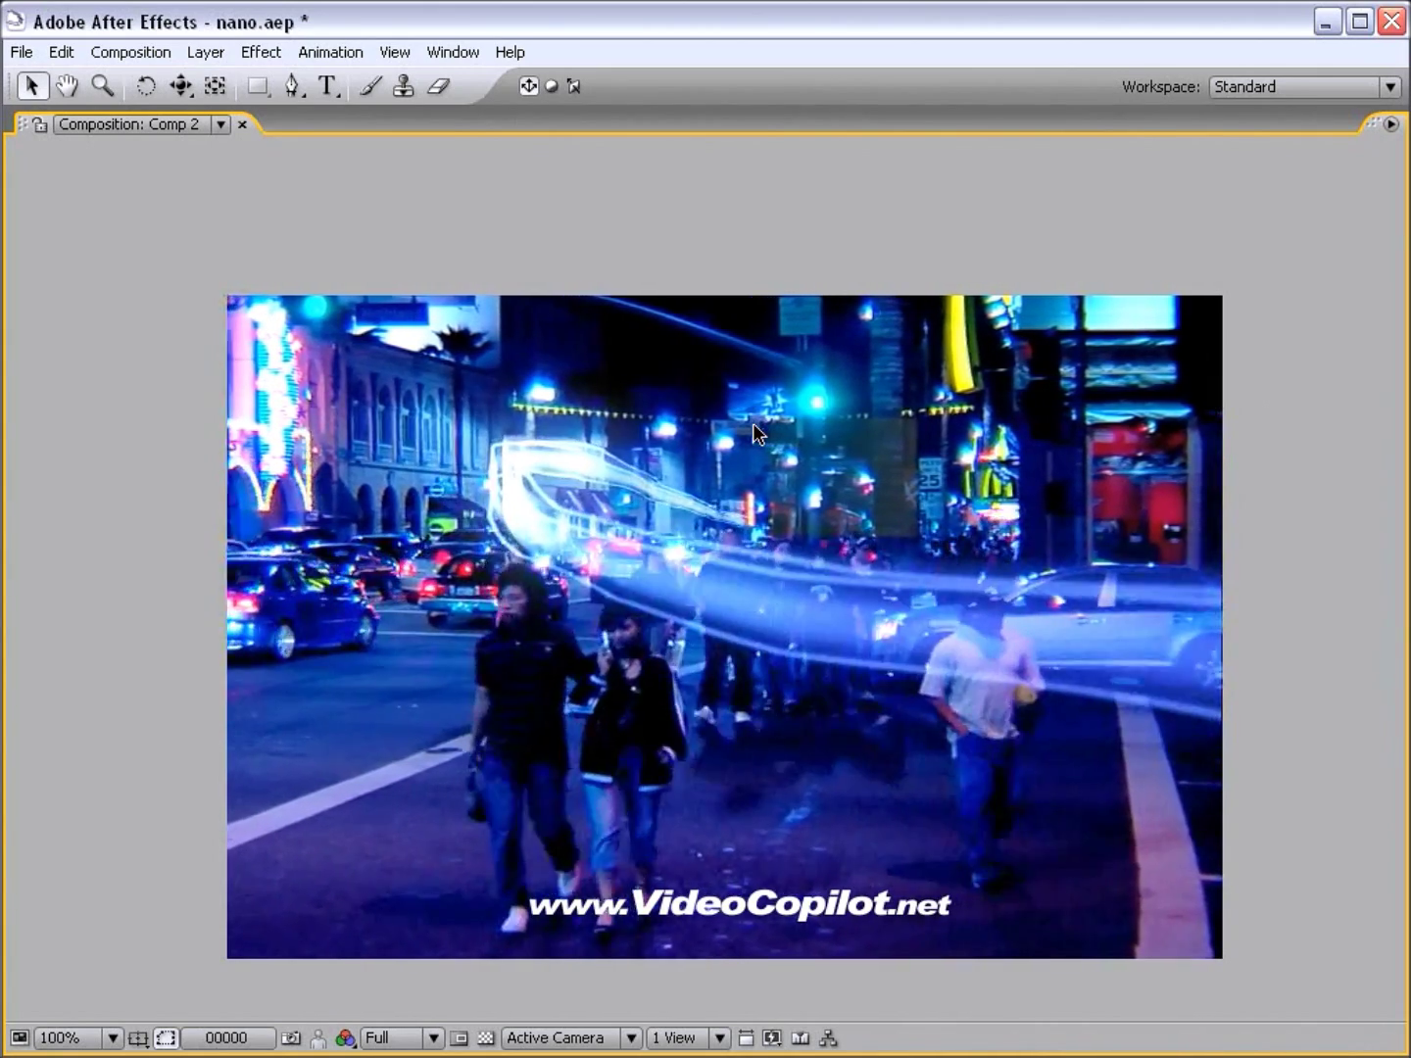
{"action": "key", "text": "grave"}
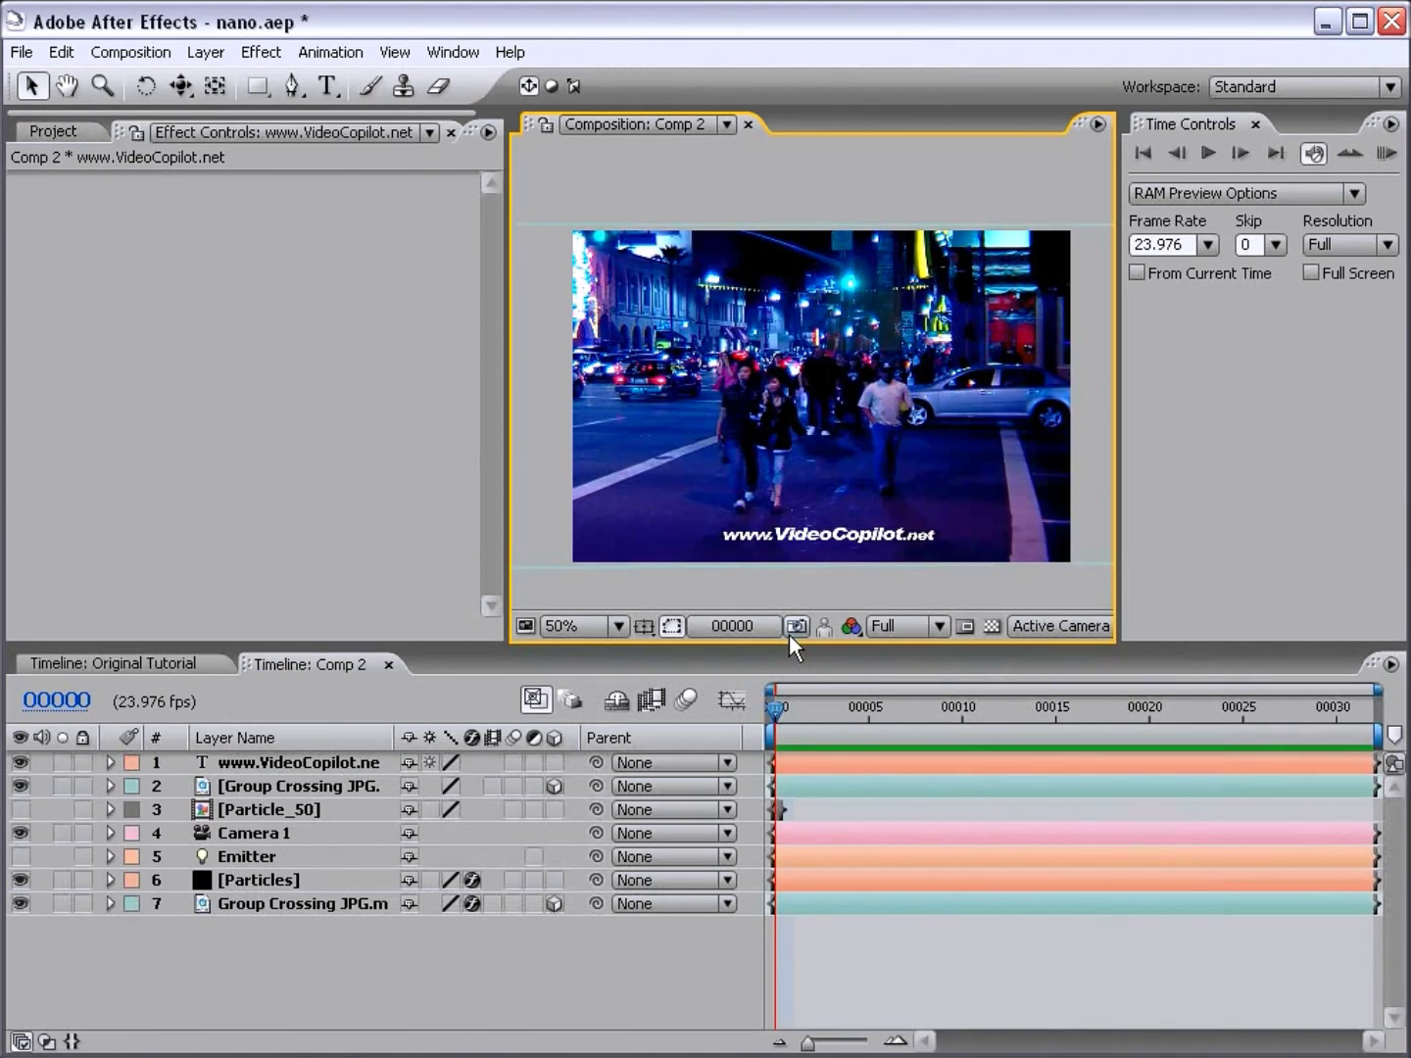